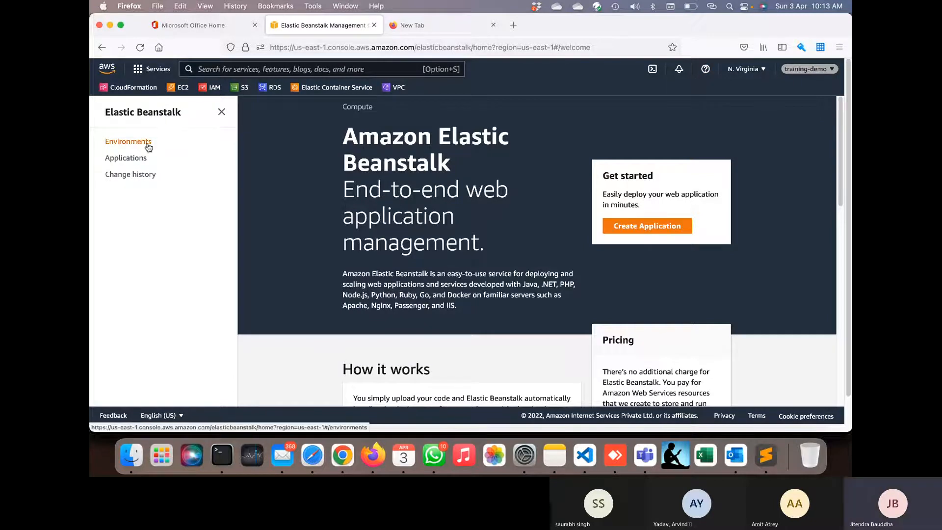
- Open Elastic Beanstalk from the console home by searching for 'beans'
{"action": "left_click", "coordinate": [117, 72]}
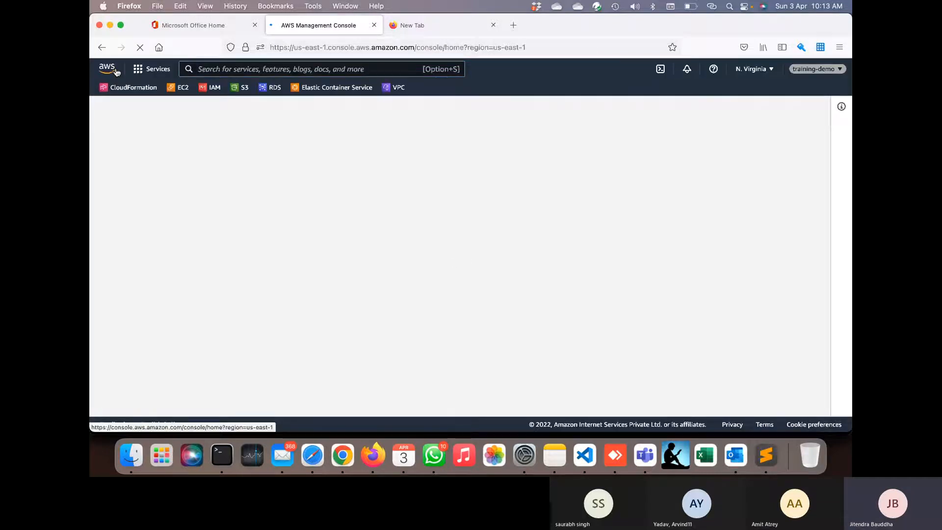
{"action": "left_click", "coordinate": [201, 69]}
{"action": "type", "text": "b"}
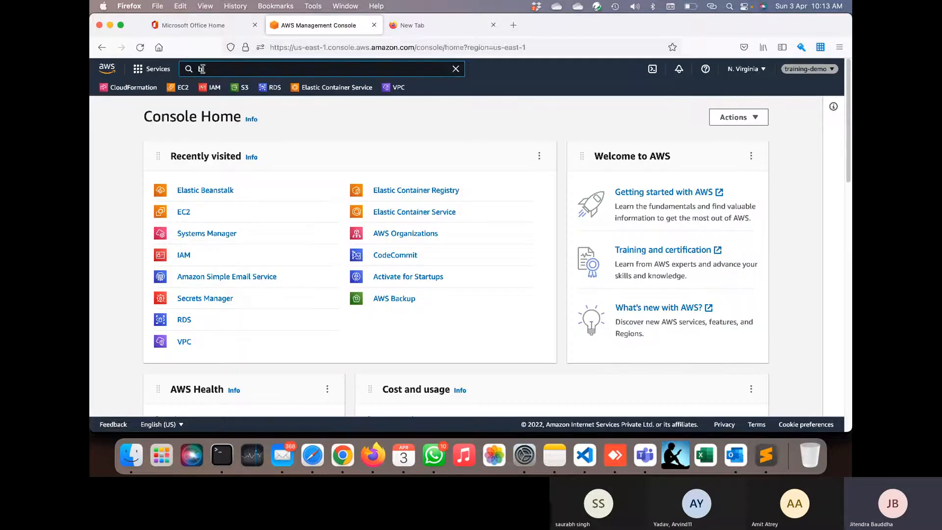
{"action": "type", "text": "eans"}
{"action": "left_click", "coordinate": [357, 151]}
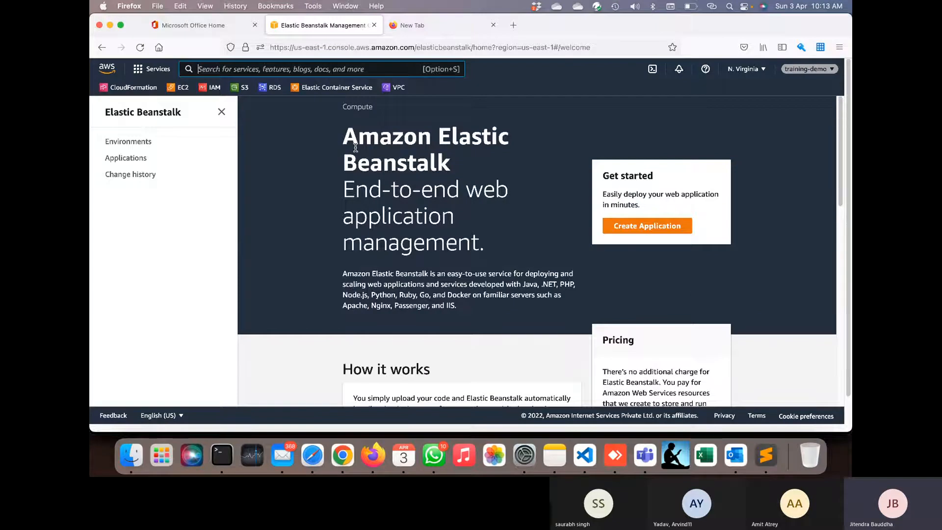
- Open the Create application page, after a brief detour back to the overview
{"action": "left_click", "coordinate": [624, 227]}
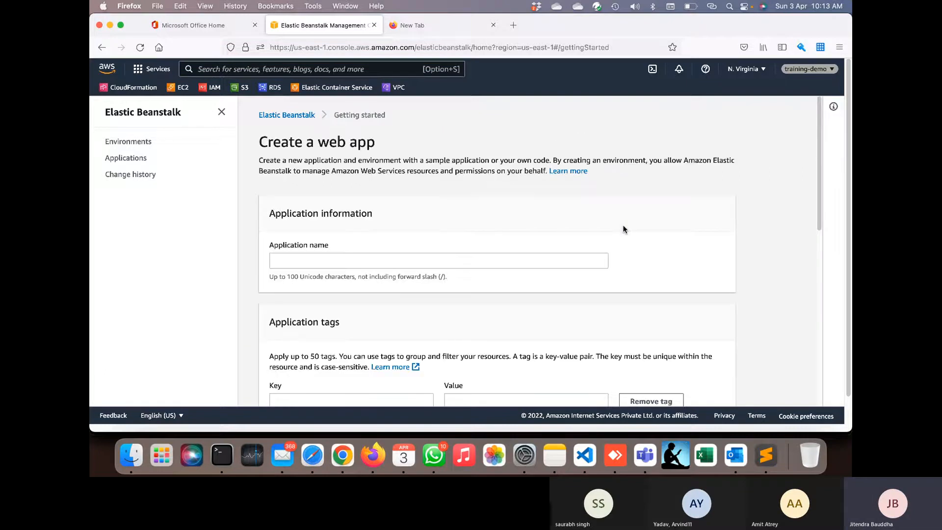
{"action": "scroll", "coordinate": [623, 229], "scroll_direction": "down", "scroll_amount": 2}
{"action": "scroll", "coordinate": [624, 230], "scroll_direction": "down", "scroll_amount": 8}
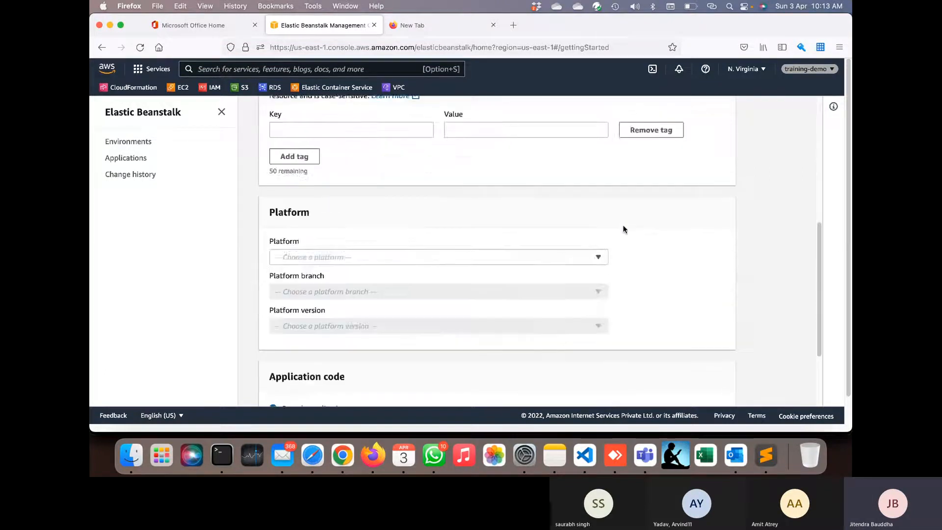
{"action": "scroll", "coordinate": [623, 230], "scroll_direction": "up", "scroll_amount": 10}
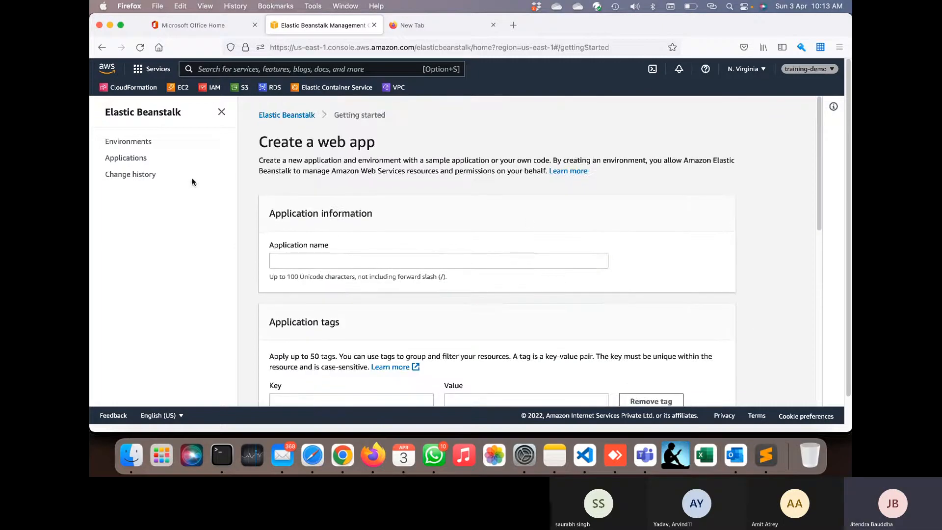
{"action": "left_click", "coordinate": [144, 144]}
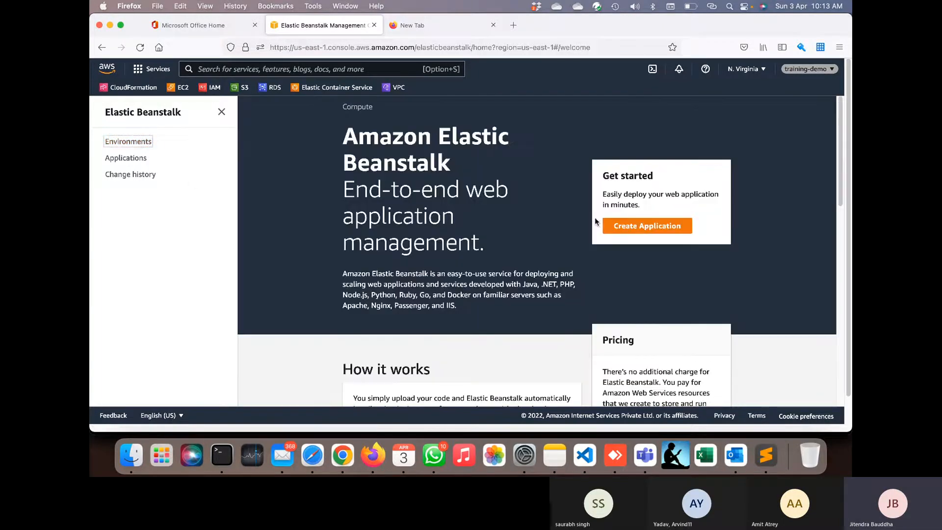
{"action": "left_click", "coordinate": [617, 228]}
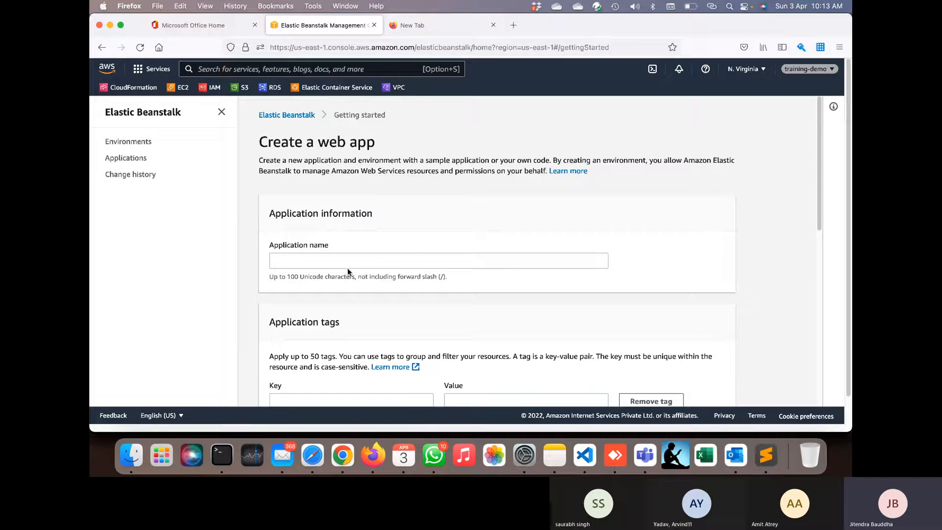
- Enter wordpress-prod as the application name
{"action": "left_click", "coordinate": [345, 261]}
{"action": "scroll", "coordinate": [345, 260], "scroll_direction": "down", "scroll_amount": 2}
{"action": "type", "text": "wordpress"}
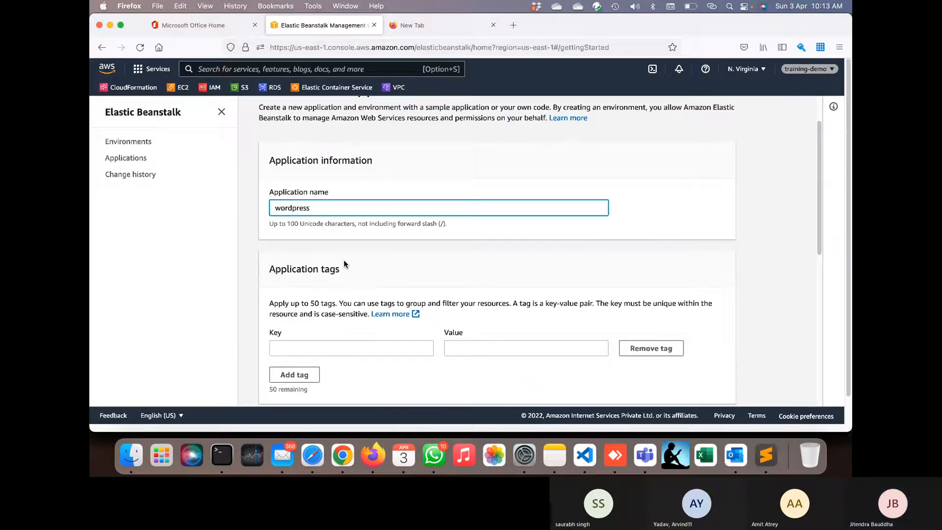
{"action": "type", "text": "-prod"}
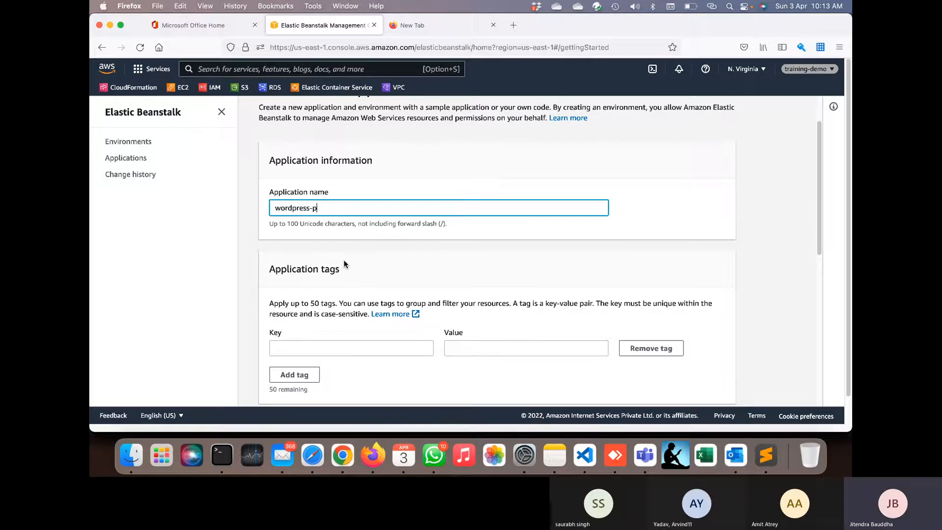
{"action": "key", "text": "super+a"}
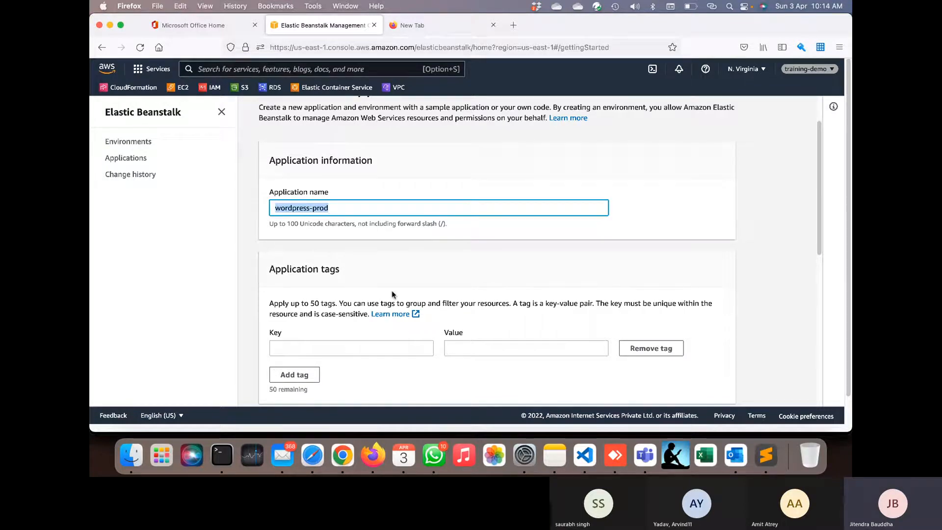
- Choose the PHP platform with the PHP 8.0 Amazon Linux 2 branch and submit with the sample application
{"action": "scroll", "coordinate": [408, 302], "scroll_direction": "down", "scroll_amount": 3}
{"action": "scroll", "coordinate": [407, 304], "scroll_direction": "down", "scroll_amount": 3}
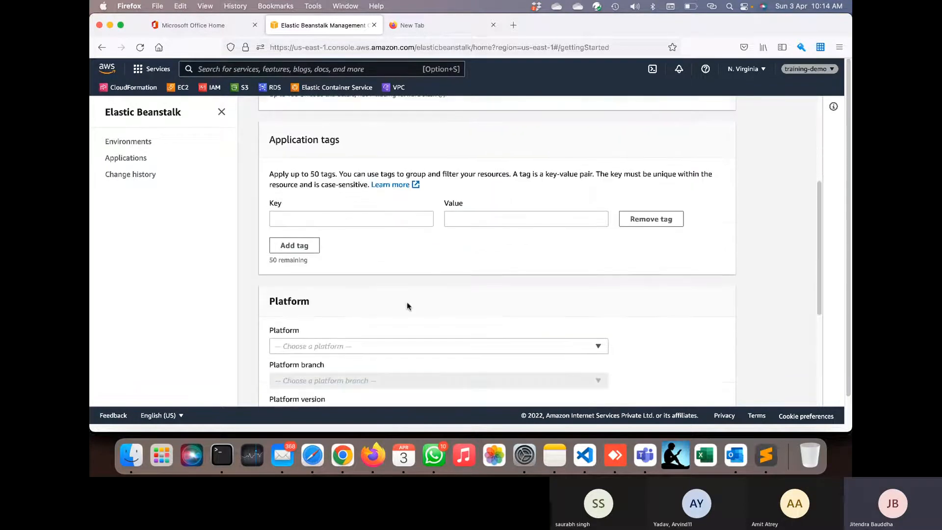
{"action": "scroll", "coordinate": [407, 305], "scroll_direction": "down", "scroll_amount": 5}
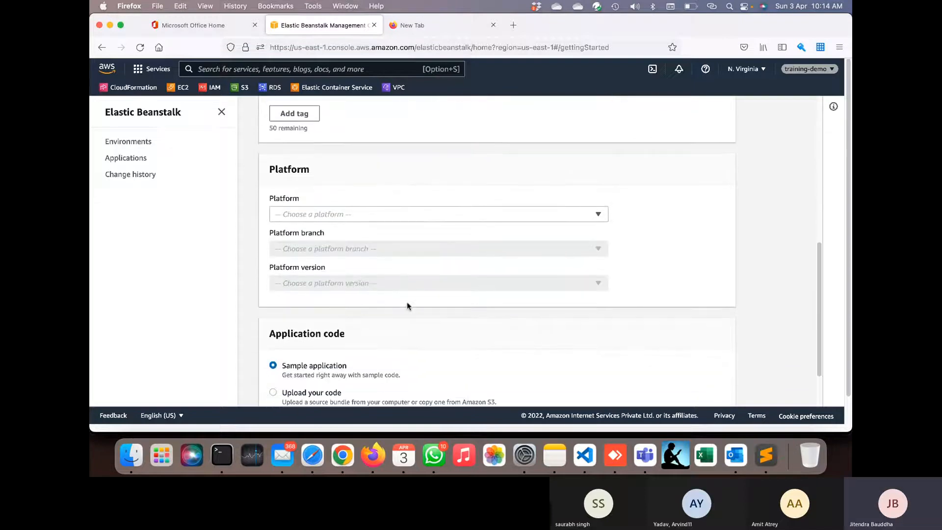
{"action": "left_click", "coordinate": [370, 214]}
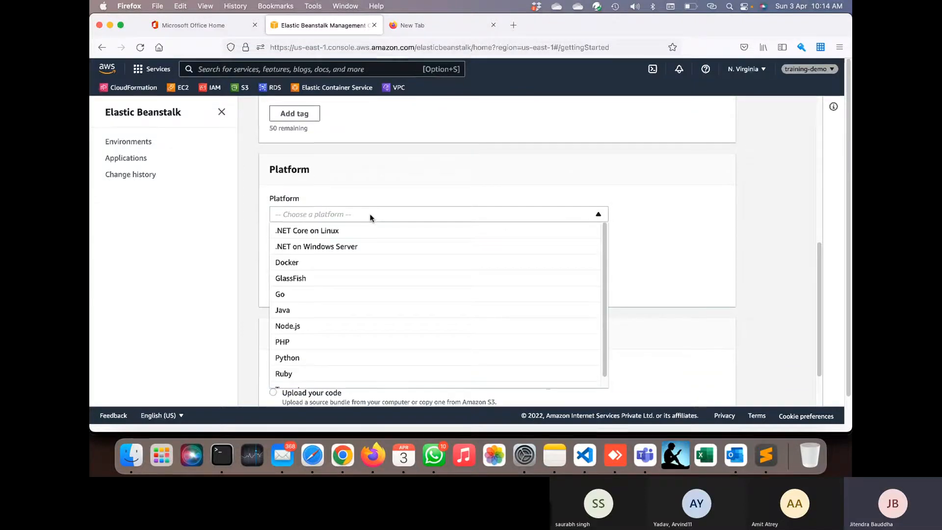
{"action": "left_click", "coordinate": [361, 345]}
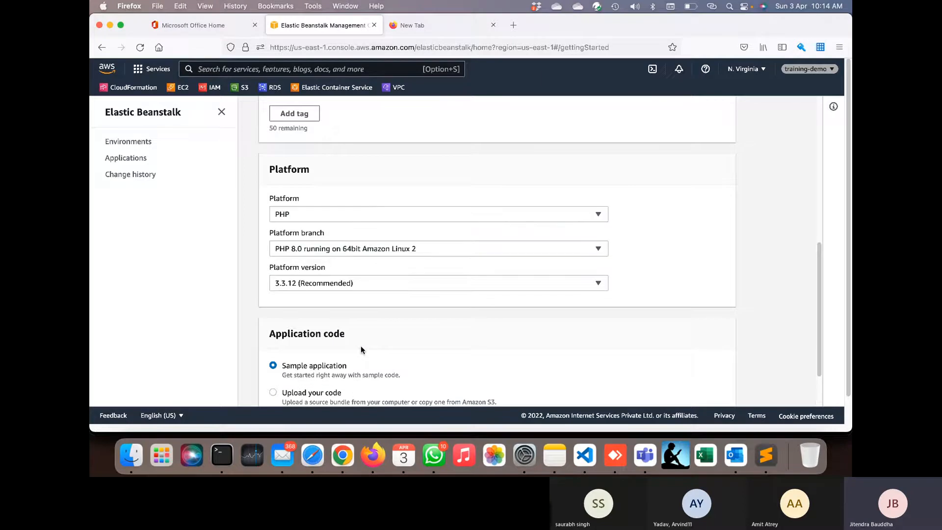
{"action": "scroll", "coordinate": [448, 240], "scroll_direction": "down", "scroll_amount": 2}
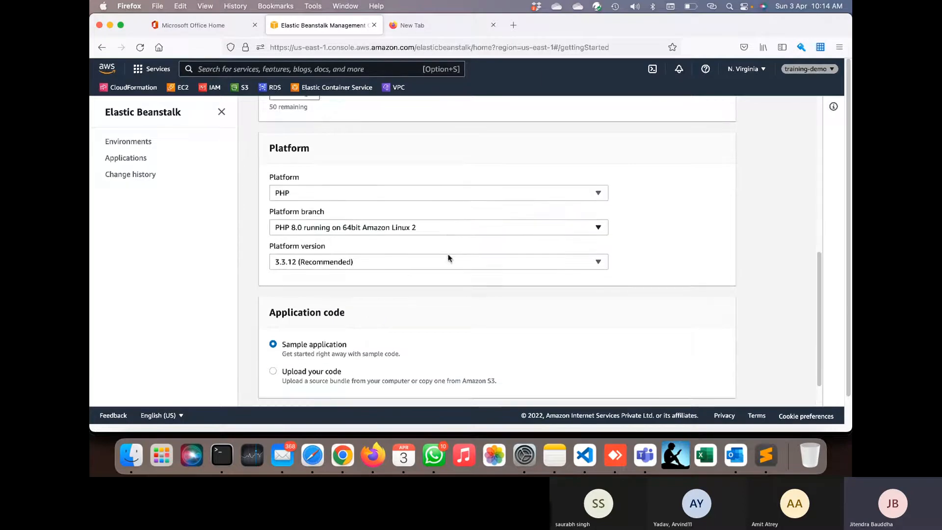
{"action": "left_click", "coordinate": [446, 205]}
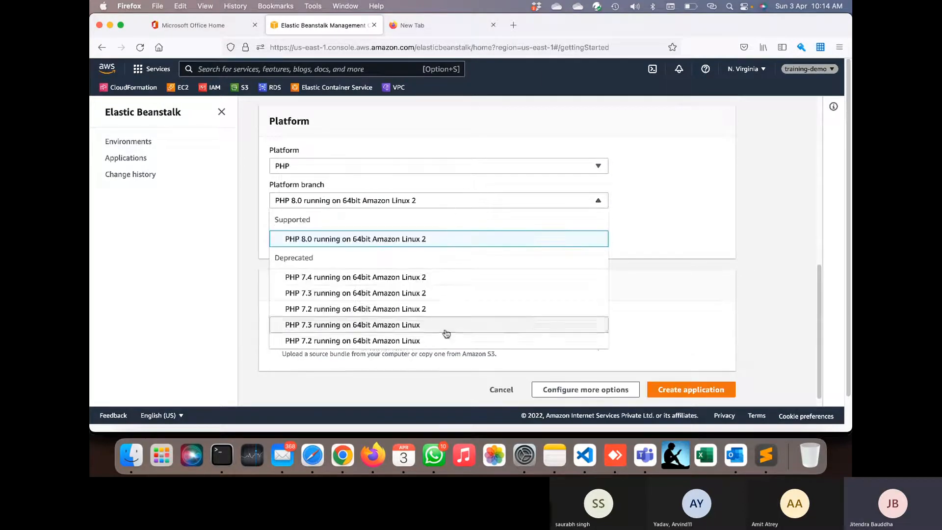
{"action": "left_click", "coordinate": [453, 242]}
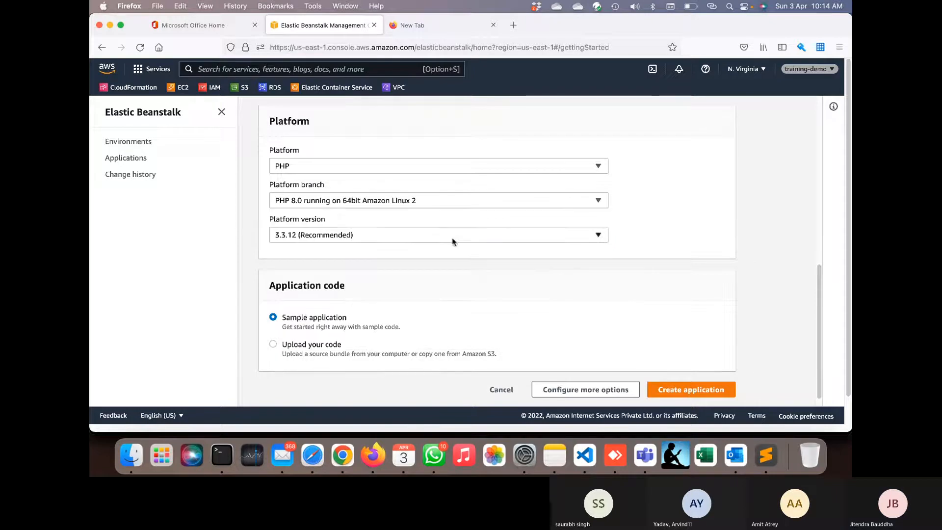
{"action": "scroll", "coordinate": [550, 313], "scroll_direction": "down", "scroll_amount": 1}
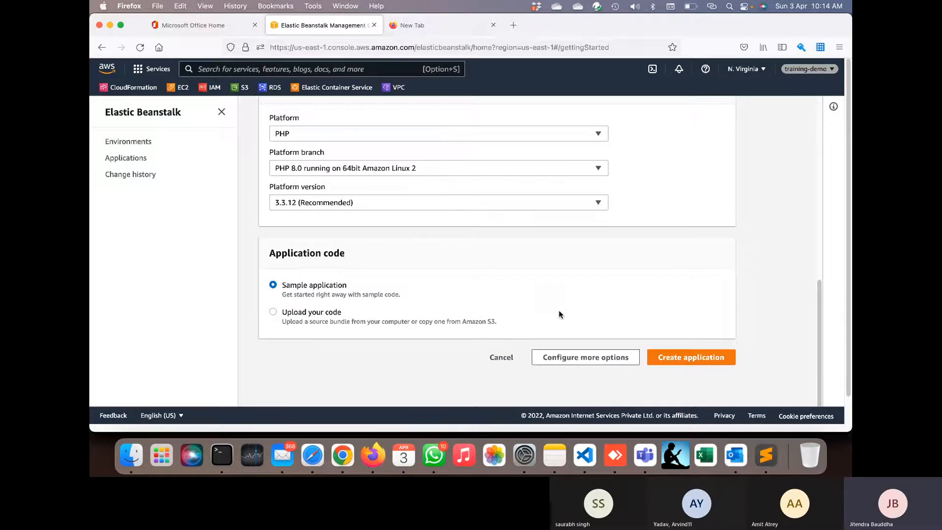
{"action": "left_click", "coordinate": [674, 362]}
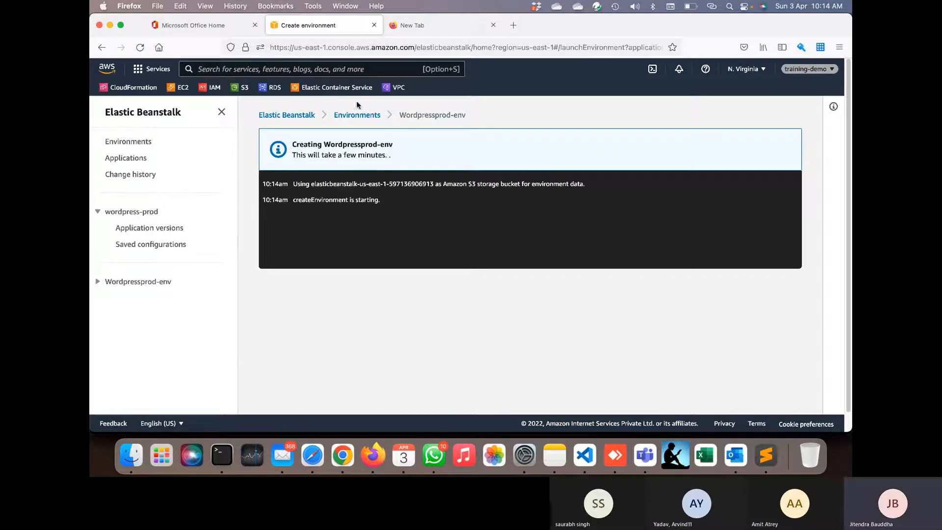
- Open All environments, where Wordpressprod-env appears with Pending health
{"action": "left_click", "coordinate": [353, 115]}
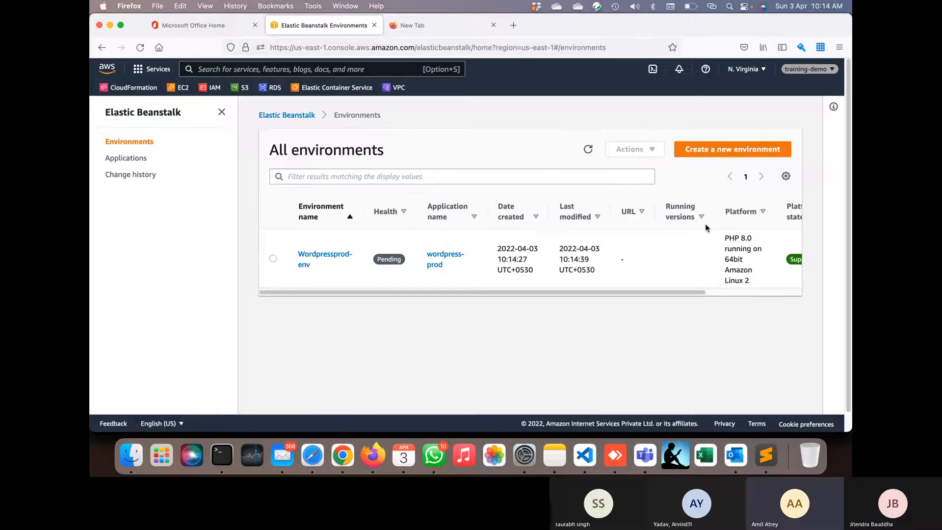
- Abandon a new environment draft and go to the Applications list
{"action": "left_click", "coordinate": [709, 153]}
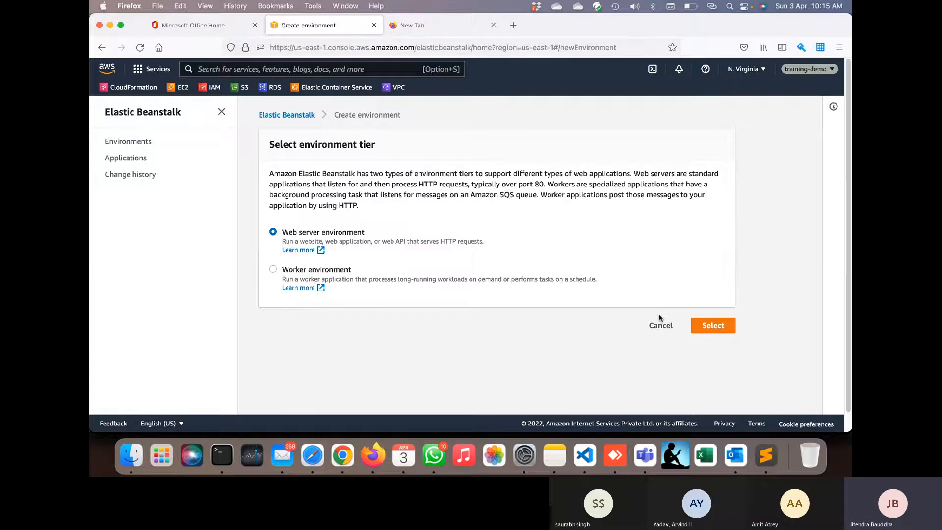
{"action": "left_click", "coordinate": [661, 326]}
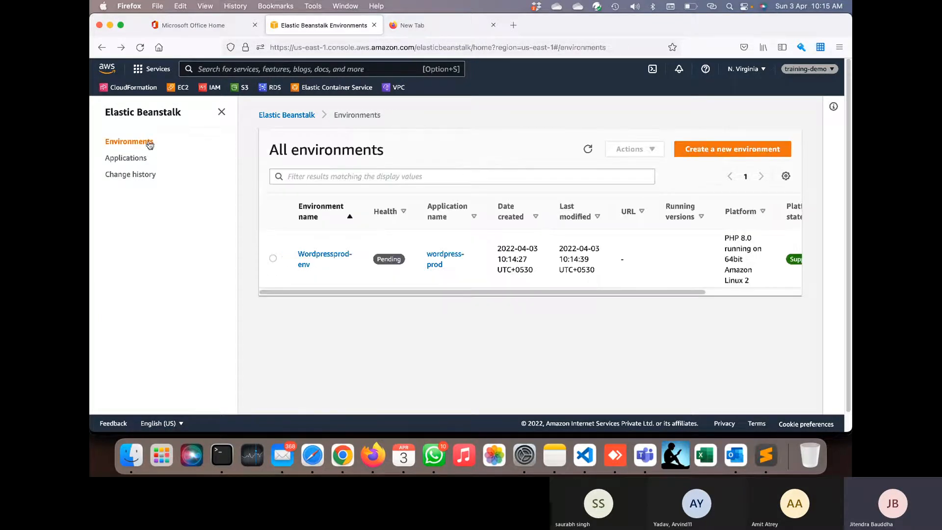
{"action": "left_click", "coordinate": [130, 158]}
- Name the new application wordpress-uat, reuse that name as its description, and create it
{"action": "left_click", "coordinate": [731, 150]}
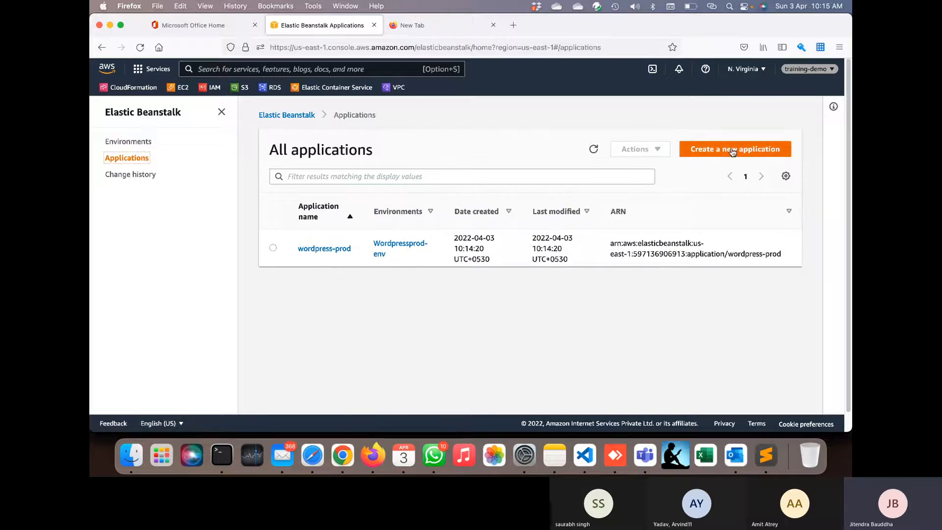
{"action": "left_click", "coordinate": [361, 229]}
{"action": "type", "text": "wordpress-prod"}
{"action": "key", "text": "BackSpace"}
{"action": "key", "text": "BackSpace"}
{"action": "type", "text": "uat"}
{"action": "key", "text": "super+a"}
{"action": "key", "text": "super+c"}
{"action": "left_click", "coordinate": [362, 283]}
{"action": "key", "text": "super+v"}
{"action": "scroll", "coordinate": [363, 283], "scroll_direction": "down", "scroll_amount": 5}
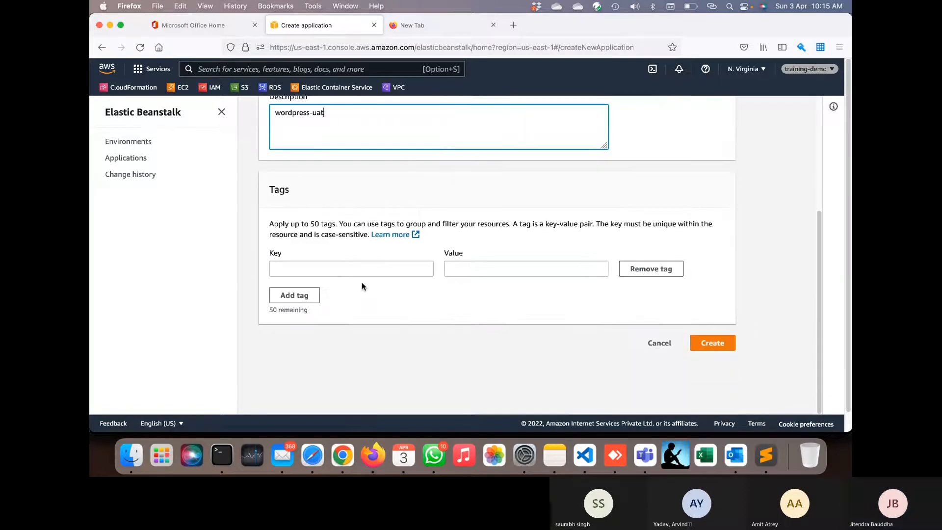
{"action": "left_click", "coordinate": [701, 338]}
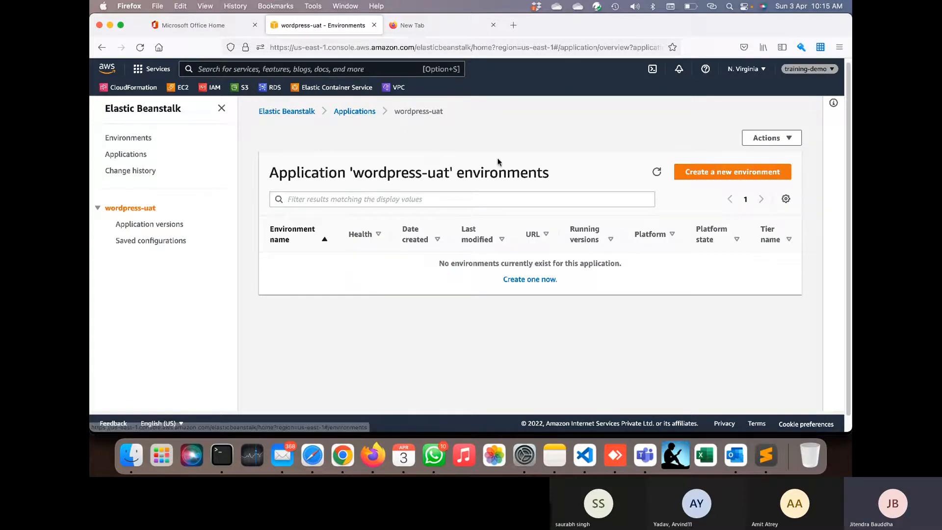
- Start a Web server environment for wordpress-uat and check that the wordpress-uat domain is available
{"action": "left_click", "coordinate": [686, 170]}
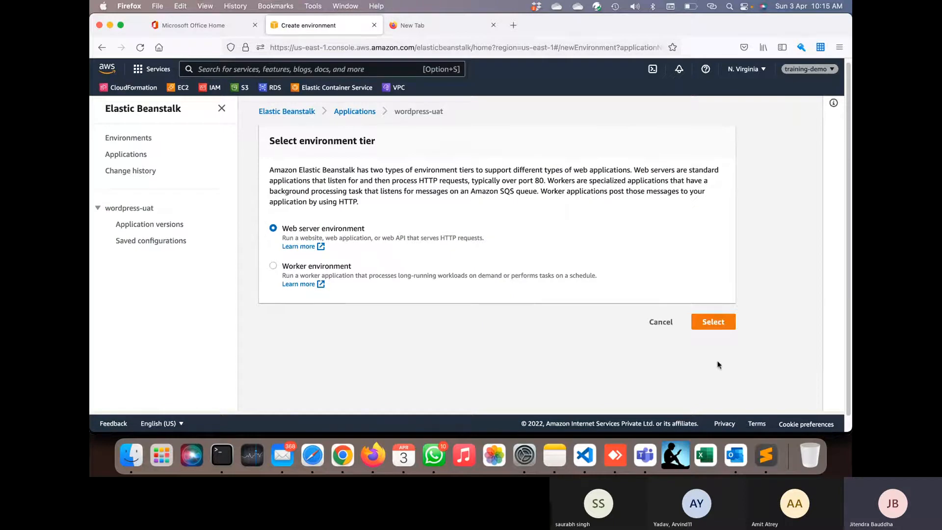
{"action": "left_click", "coordinate": [713, 322]}
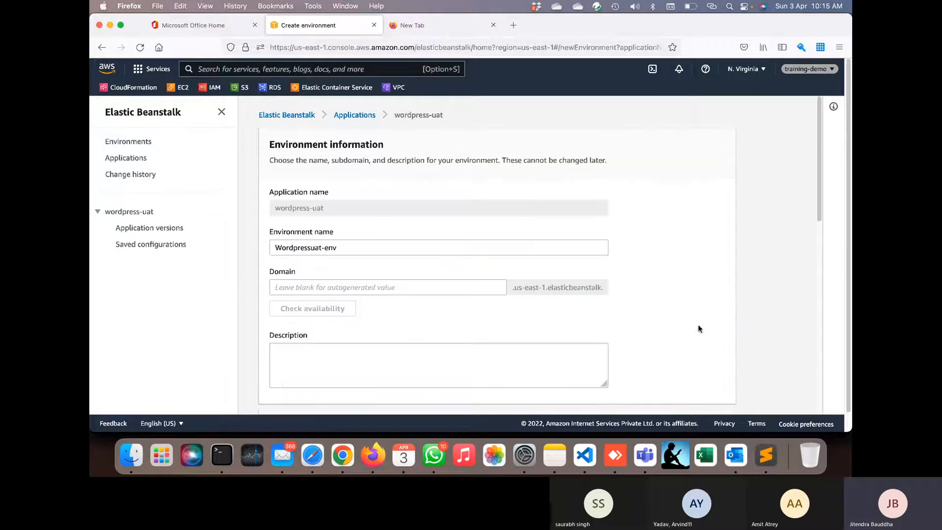
{"action": "scroll", "coordinate": [401, 289], "scroll_direction": "down", "scroll_amount": 1}
{"action": "left_click", "coordinate": [379, 252]}
{"action": "key", "text": "super+v"}
{"action": "left_click", "coordinate": [425, 309]}
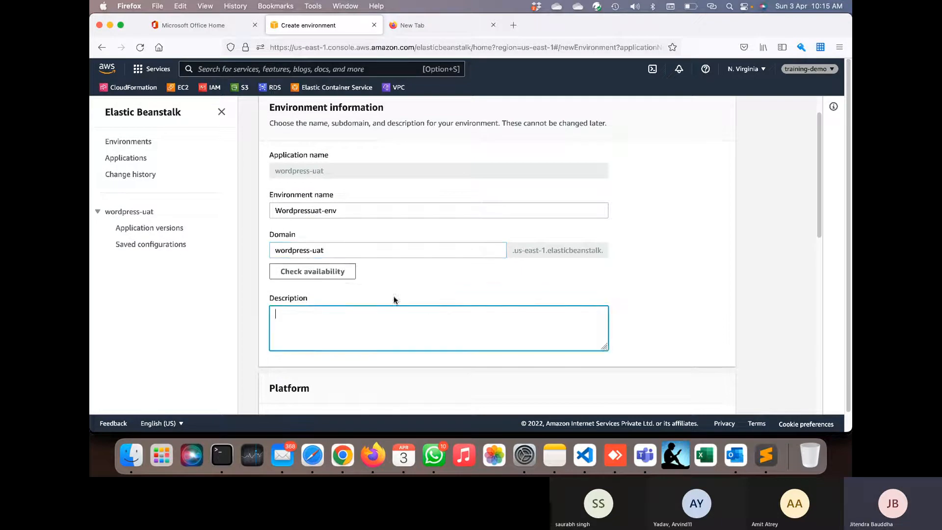
{"action": "left_click", "coordinate": [344, 274]}
{"action": "scroll", "coordinate": [383, 318], "scroll_direction": "down", "scroll_amount": 5}
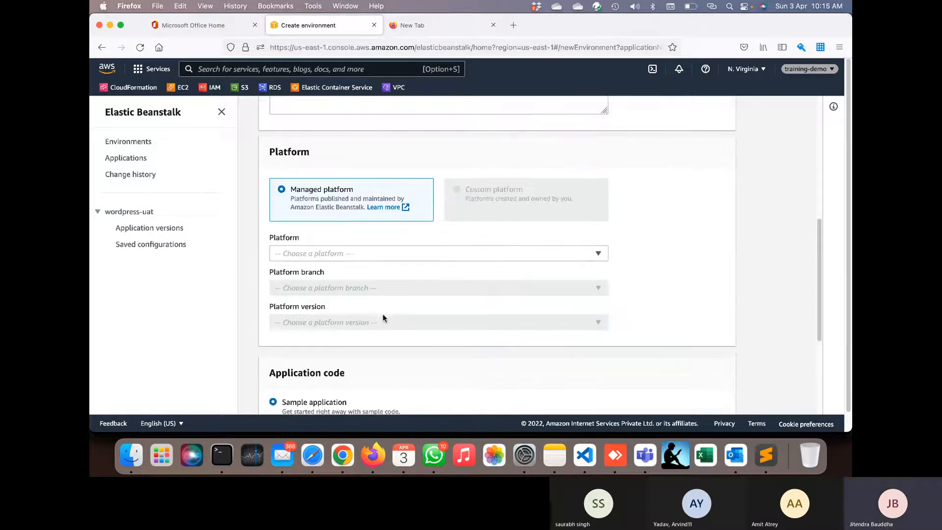
- Choose the PHP platform and review the full Configure Wordpressuat-env options page
{"action": "left_click", "coordinate": [363, 250]}
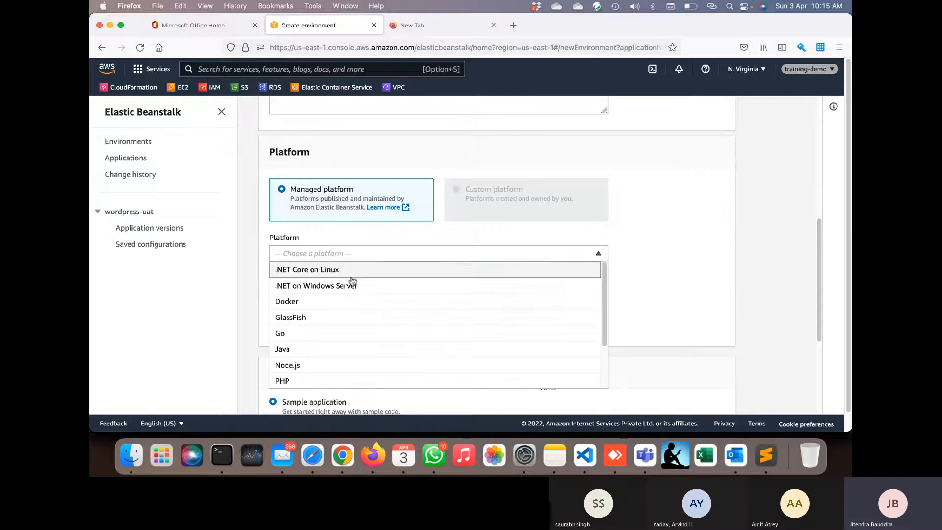
{"action": "left_click", "coordinate": [328, 381]}
{"action": "scroll", "coordinate": [327, 376], "scroll_direction": "down", "scroll_amount": 3}
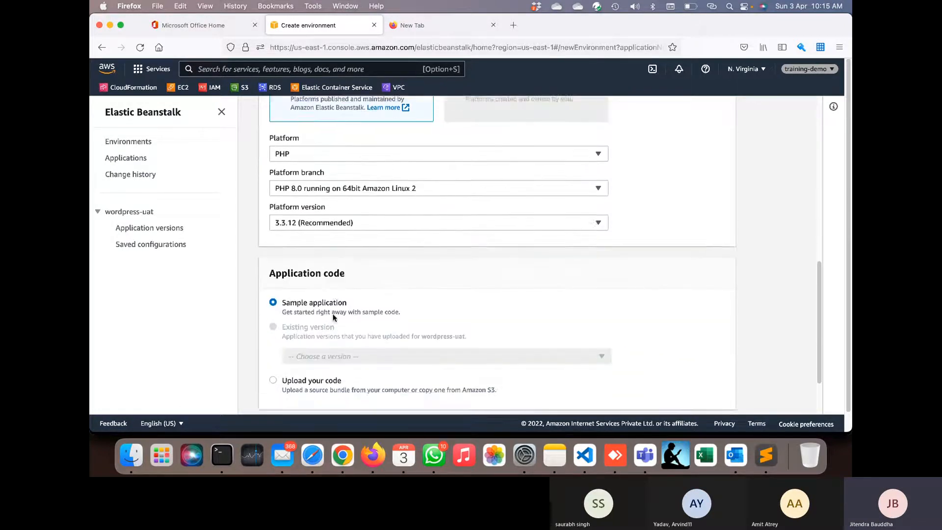
{"action": "left_click", "coordinate": [553, 358]}
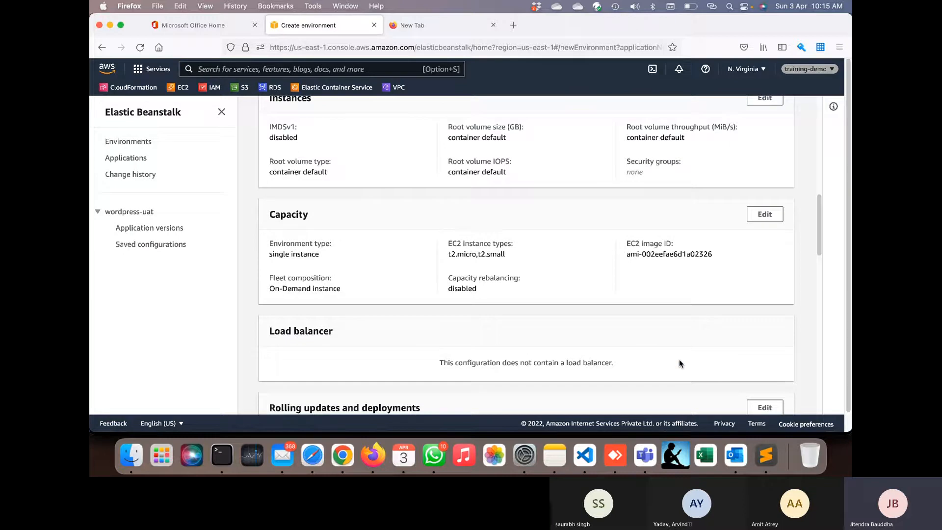
{"action": "scroll", "coordinate": [680, 362], "scroll_direction": "down", "scroll_amount": 10}
{"action": "scroll", "coordinate": [592, 330], "scroll_direction": "down", "scroll_amount": 5}
{"action": "scroll", "coordinate": [558, 332], "scroll_direction": "up", "scroll_amount": 15}
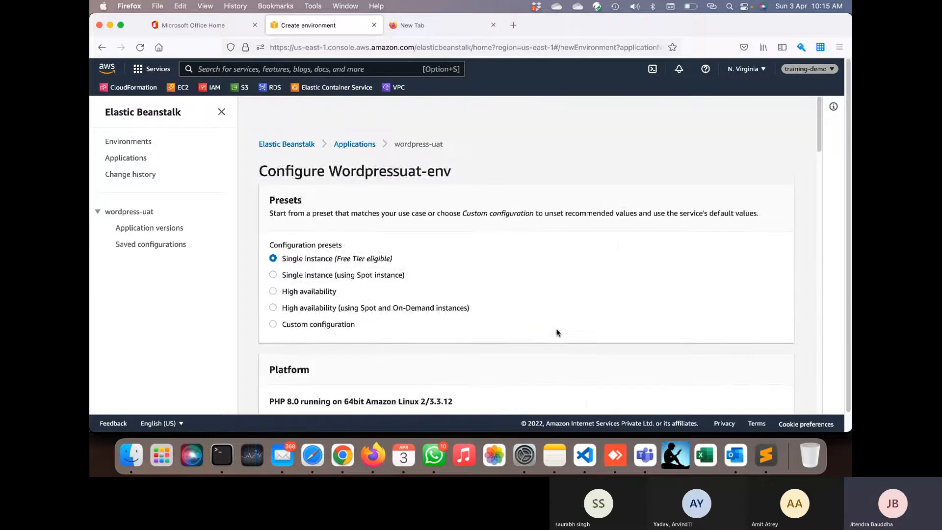
- Restart a Web server environment for wordpress-uat and confirm the wordpress-uat domain is available
{"action": "left_click", "coordinate": [126, 158]}
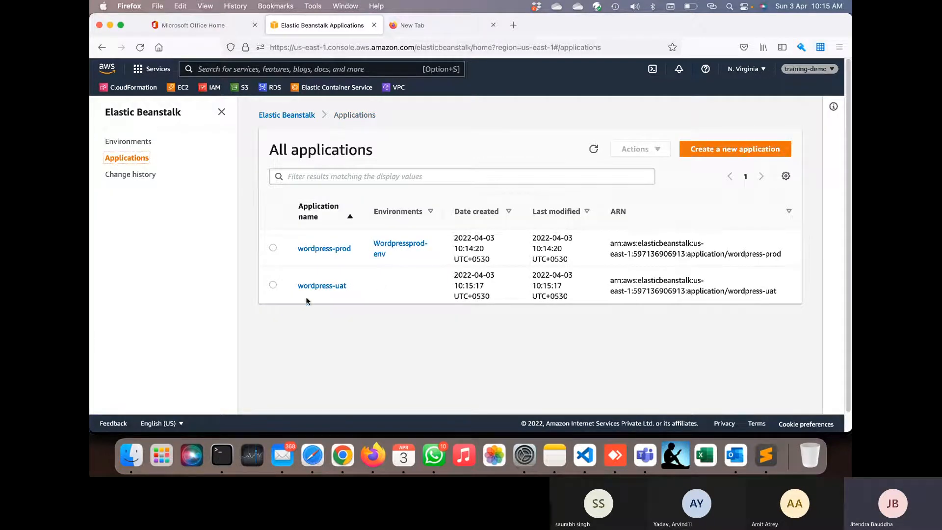
{"action": "left_click", "coordinate": [337, 286]}
{"action": "left_click", "coordinate": [691, 180]}
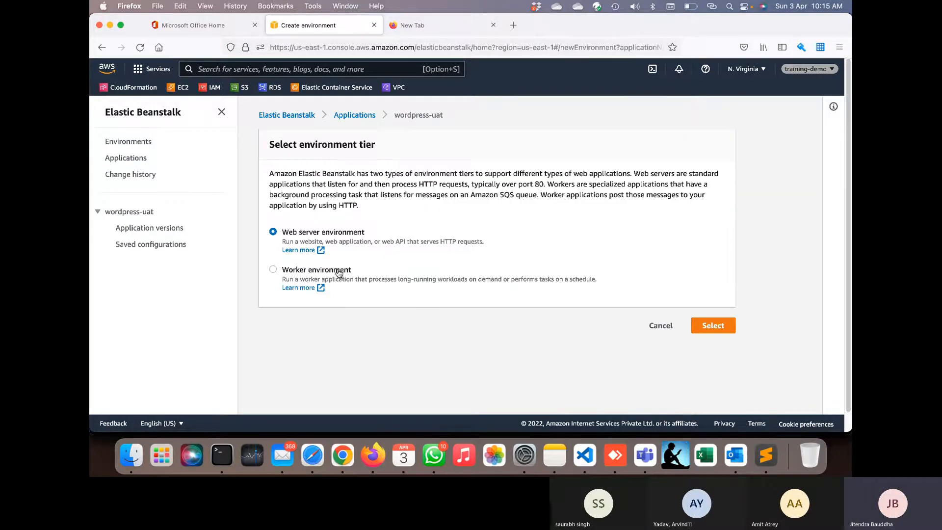
{"action": "left_click", "coordinate": [717, 326]}
{"action": "scroll", "coordinate": [576, 362], "scroll_direction": "down", "scroll_amount": 5}
{"action": "scroll", "coordinate": [576, 361], "scroll_direction": "down", "scroll_amount": 3}
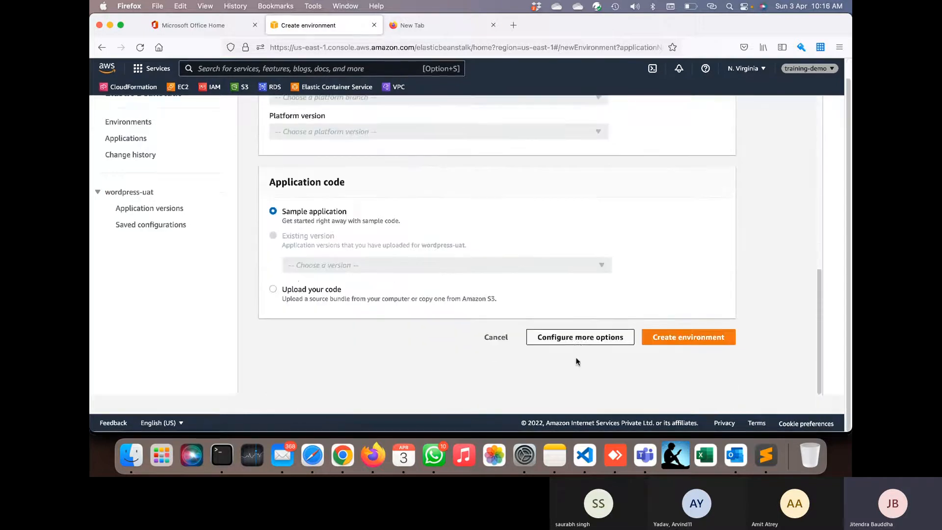
{"action": "scroll", "coordinate": [435, 300], "scroll_direction": "up", "scroll_amount": 10}
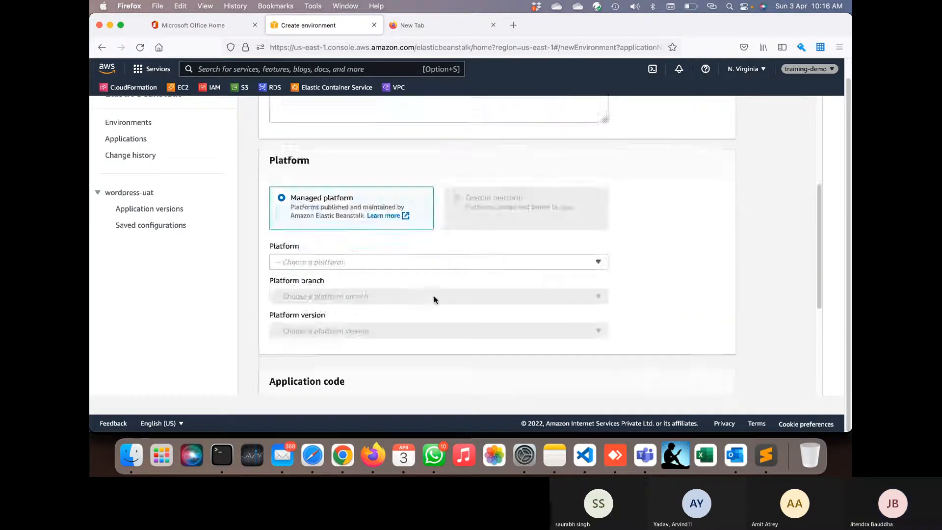
{"action": "left_click", "coordinate": [349, 268]}
{"action": "type", "text": "wordpress-uat"}
{"action": "left_click", "coordinate": [336, 291]}
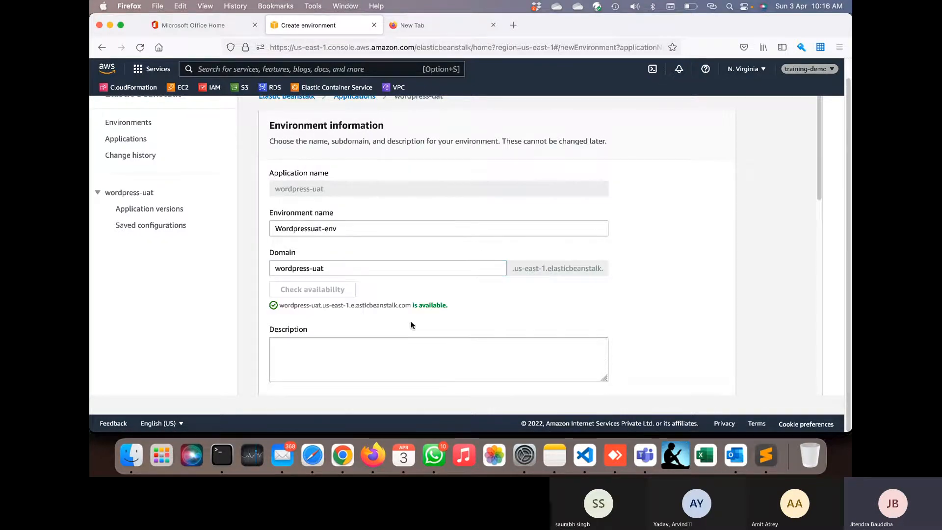
- Choose the PHP platform and open the Configure more options page
{"action": "scroll", "coordinate": [408, 320], "scroll_direction": "down", "scroll_amount": 10}
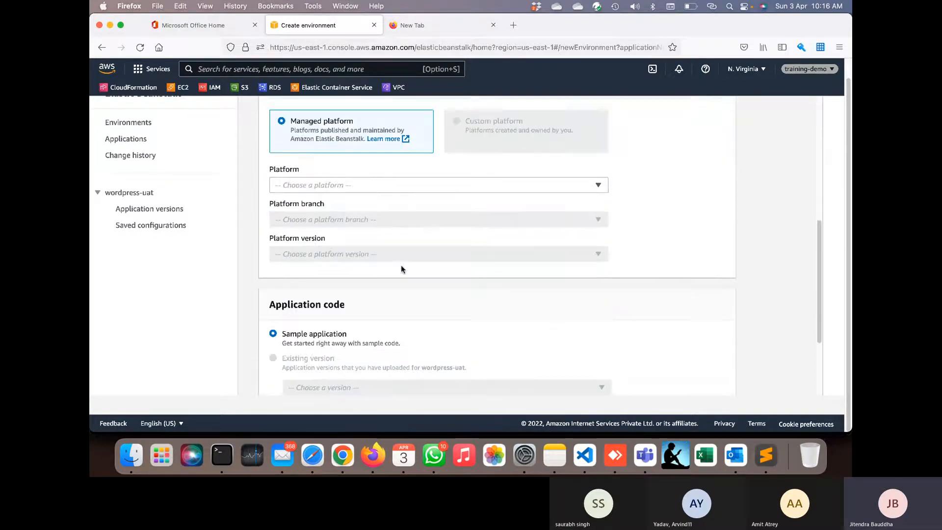
{"action": "left_click", "coordinate": [393, 187]}
{"action": "left_click", "coordinate": [373, 313]}
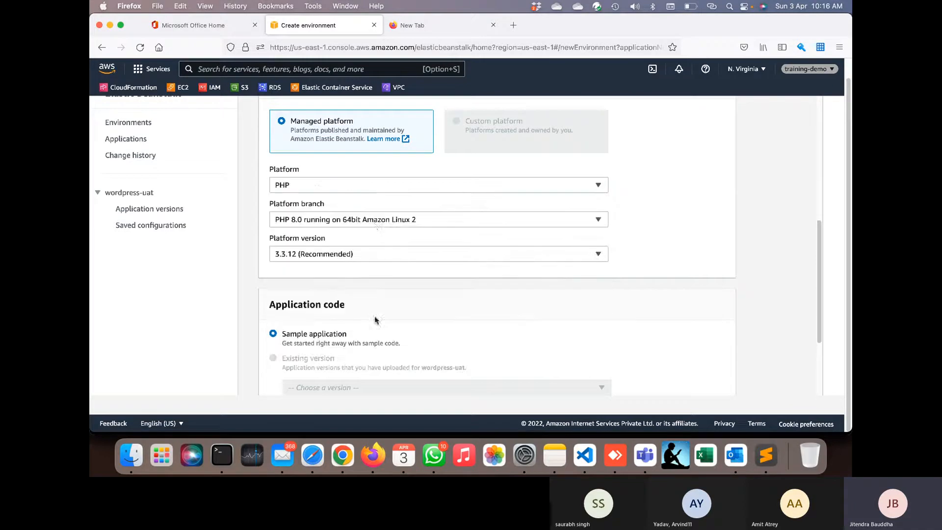
{"action": "scroll", "coordinate": [425, 334], "scroll_direction": "down", "scroll_amount": 3}
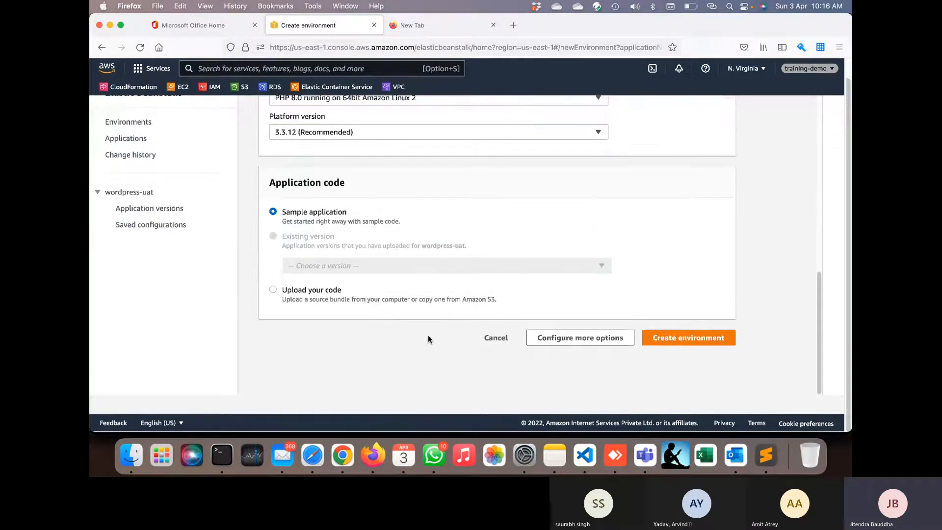
{"action": "left_click", "coordinate": [580, 345]}
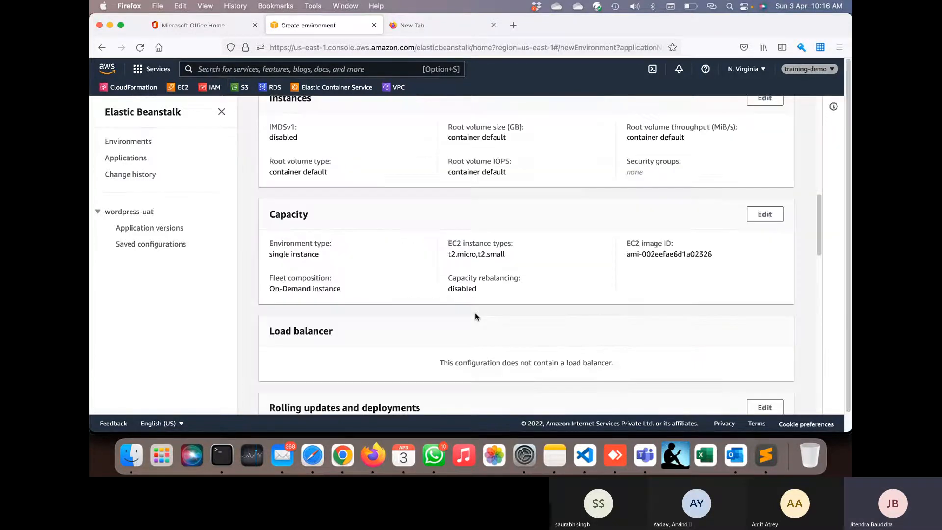
{"action": "scroll", "coordinate": [475, 313], "scroll_direction": "up", "scroll_amount": 10}
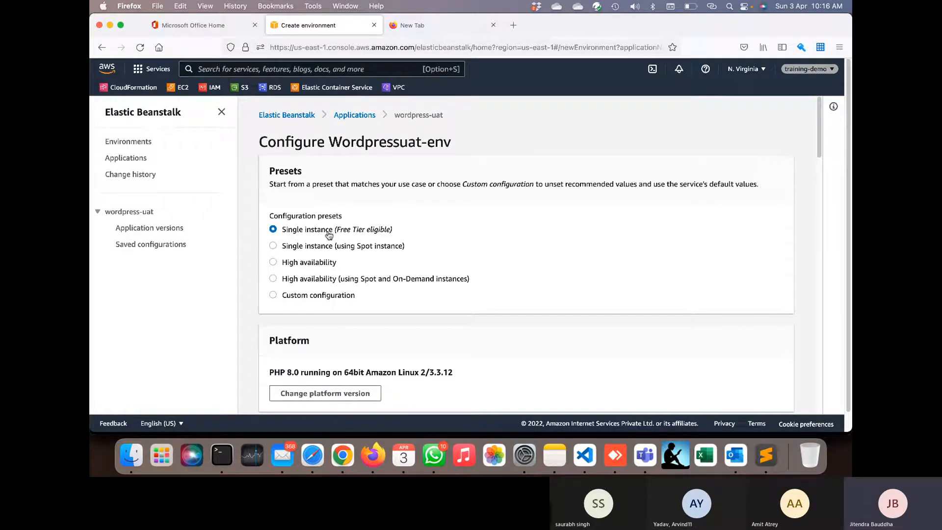
- Try the High availability preset, then settle on Custom configuration and scroll to Software
{"action": "left_click", "coordinate": [321, 265]}
{"action": "scroll", "coordinate": [421, 331], "scroll_direction": "down", "scroll_amount": 5}
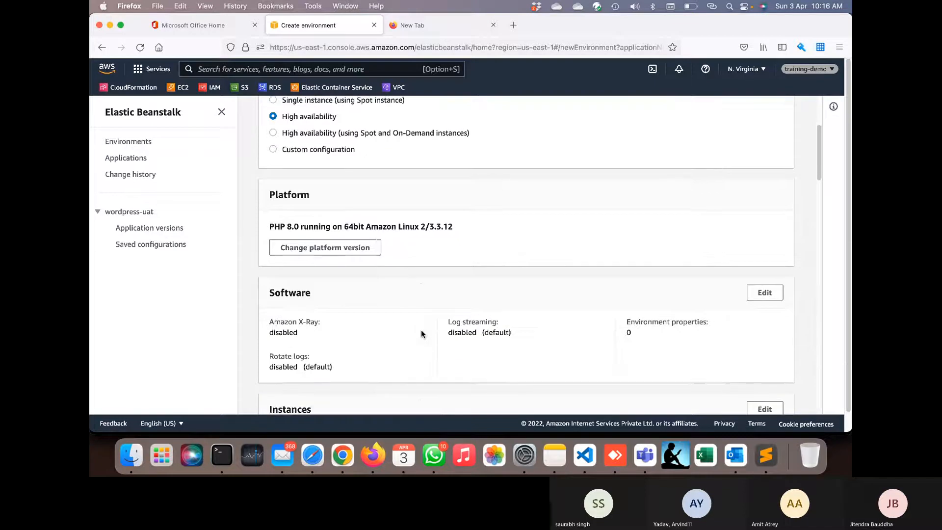
{"action": "left_click", "coordinate": [345, 152]}
{"action": "scroll", "coordinate": [345, 154], "scroll_direction": "up", "scroll_amount": 1}
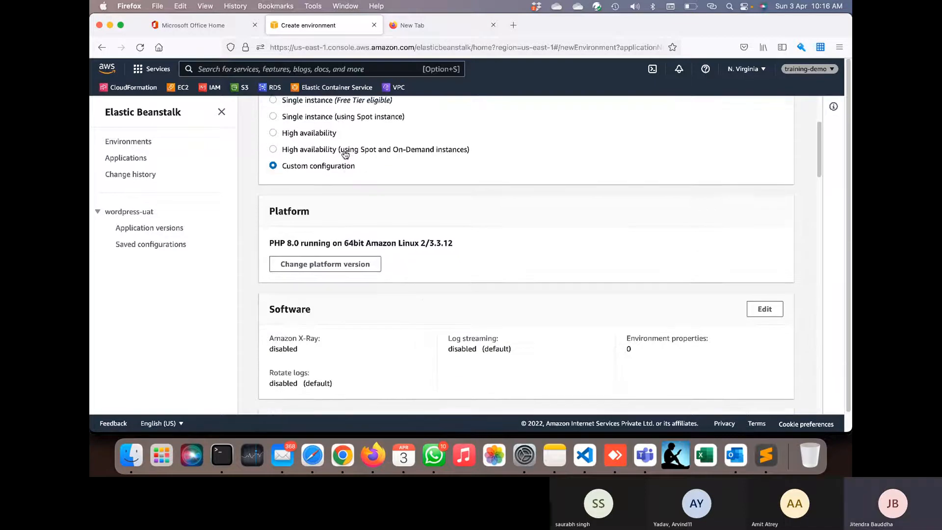
{"action": "scroll", "coordinate": [345, 153], "scroll_direction": "down", "scroll_amount": 1}
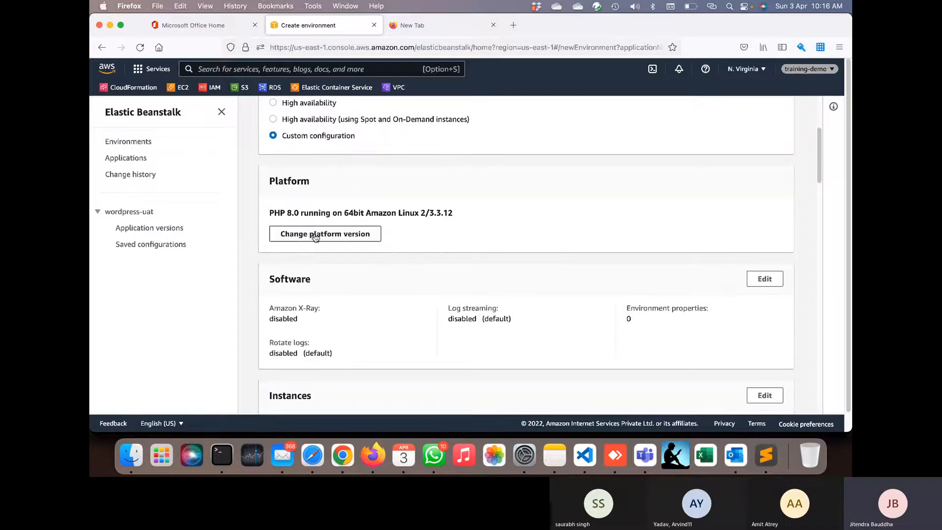
{"action": "scroll", "coordinate": [421, 264], "scroll_direction": "down", "scroll_amount": 1}
{"action": "scroll", "coordinate": [420, 263], "scroll_direction": "down", "scroll_amount": 2}
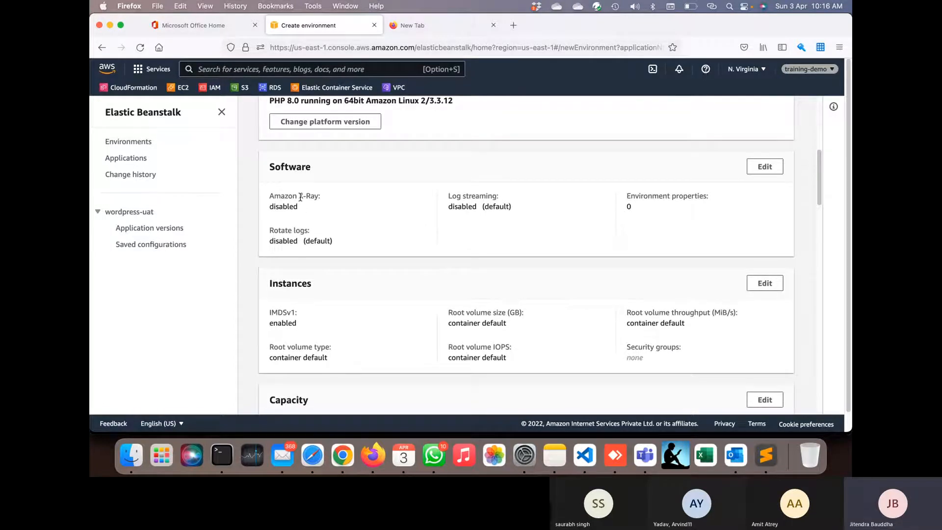
- Open the software settings for editing and keep Nginx as the proxy server
{"action": "left_click", "coordinate": [761, 168]}
{"action": "scroll", "coordinate": [414, 269], "scroll_direction": "up", "scroll_amount": 6}
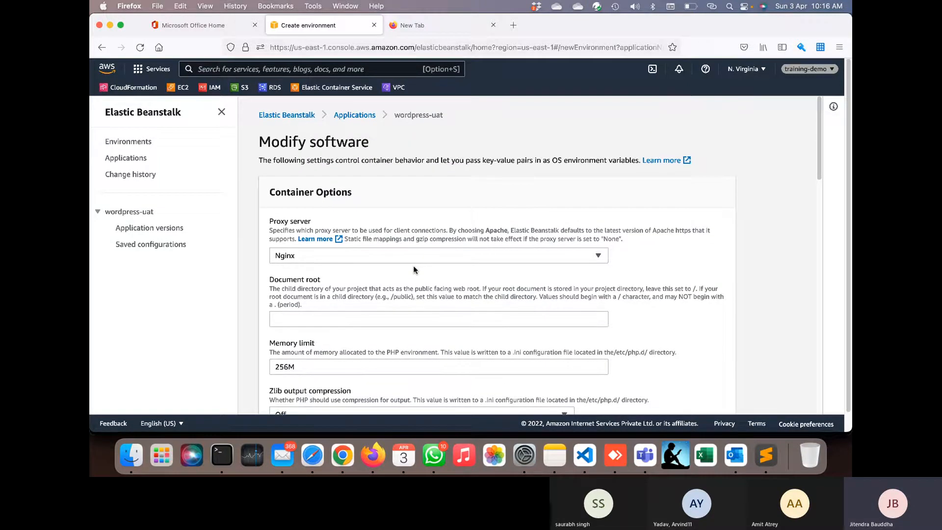
{"action": "scroll", "coordinate": [413, 269], "scroll_direction": "down", "scroll_amount": 2}
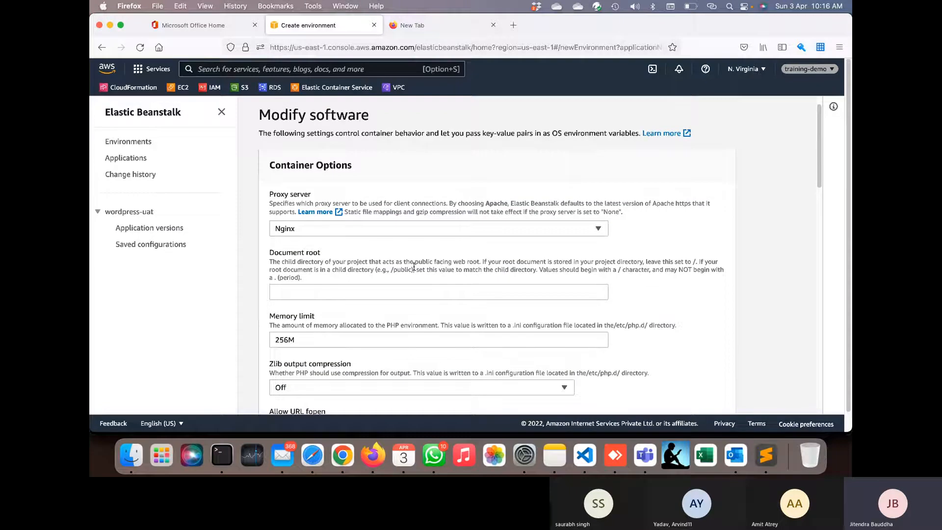
{"action": "left_click", "coordinate": [358, 231]}
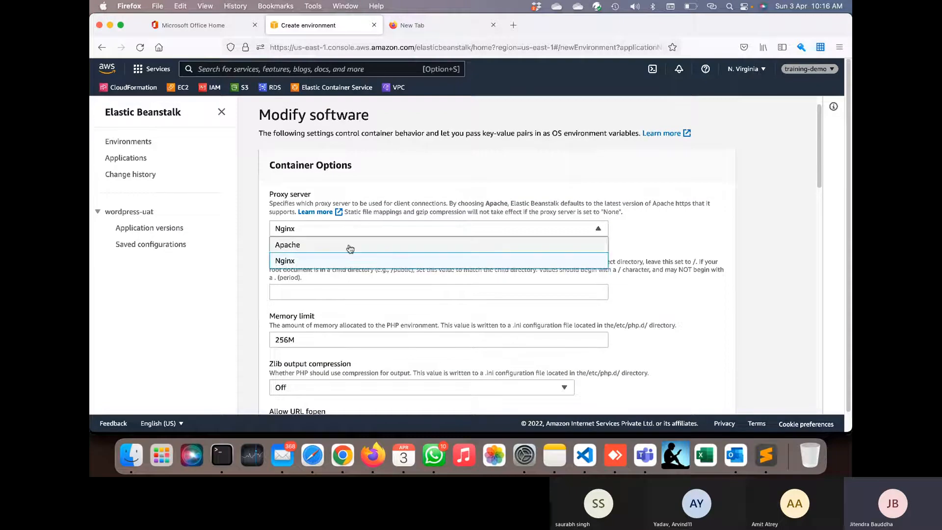
{"action": "left_click", "coordinate": [545, 171]}
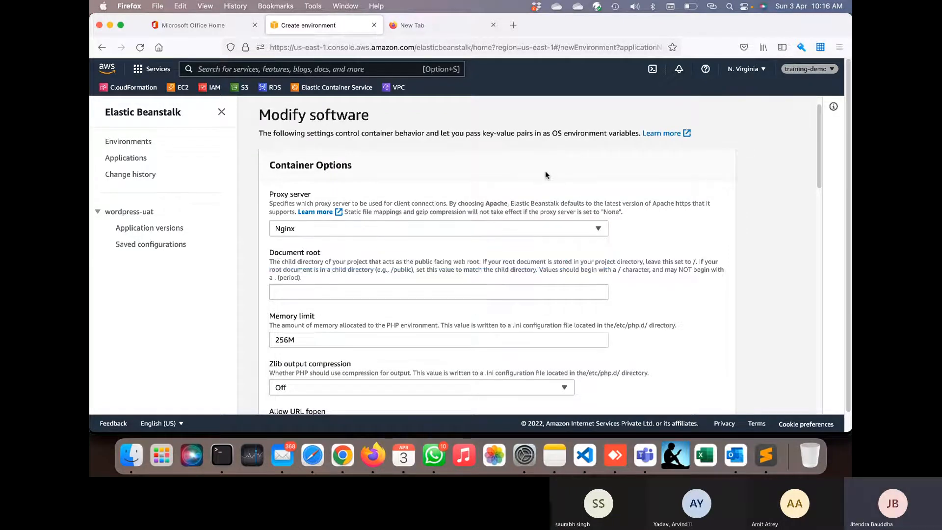
- Leave CloudWatch log streaming disabled and cancel the software edits
{"action": "scroll", "coordinate": [546, 172], "scroll_direction": "down", "scroll_amount": 4}
{"action": "scroll", "coordinate": [546, 174], "scroll_direction": "down", "scroll_amount": 4}
{"action": "scroll", "coordinate": [336, 128], "scroll_direction": "up", "scroll_amount": 1}
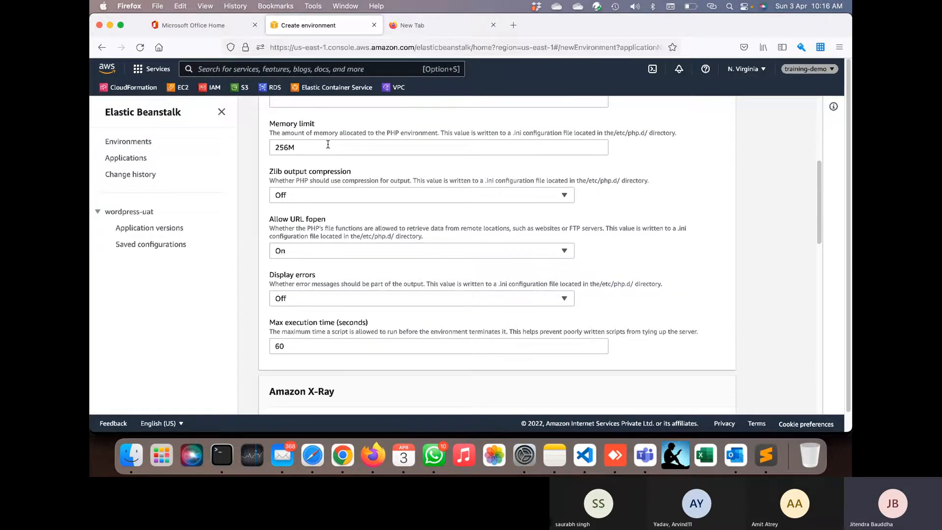
{"action": "scroll", "coordinate": [327, 144], "scroll_direction": "up", "scroll_amount": 4}
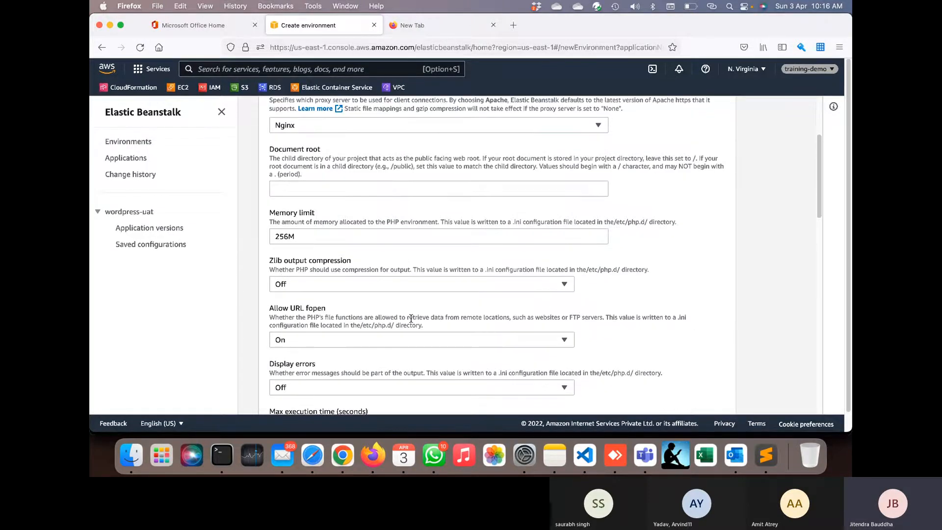
{"action": "scroll", "coordinate": [411, 318], "scroll_direction": "down", "scroll_amount": 4}
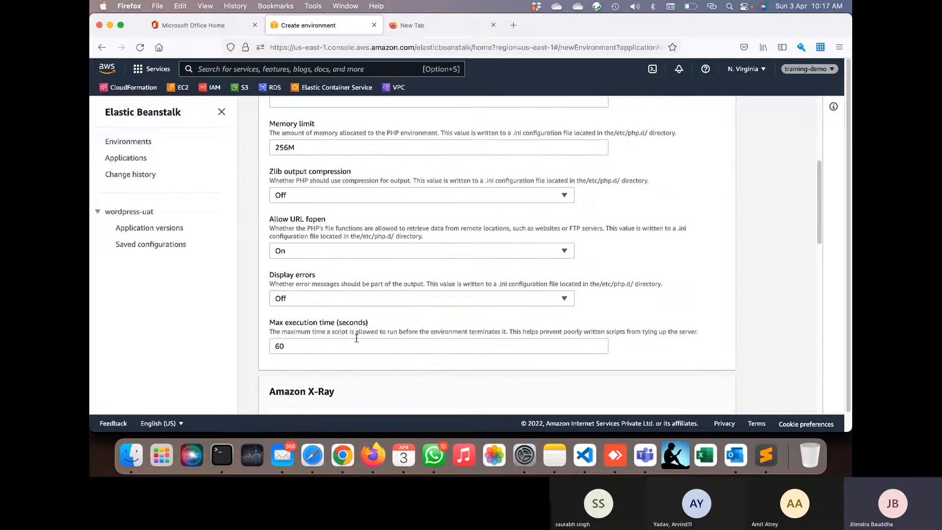
{"action": "scroll", "coordinate": [373, 307], "scroll_direction": "down", "scroll_amount": 6}
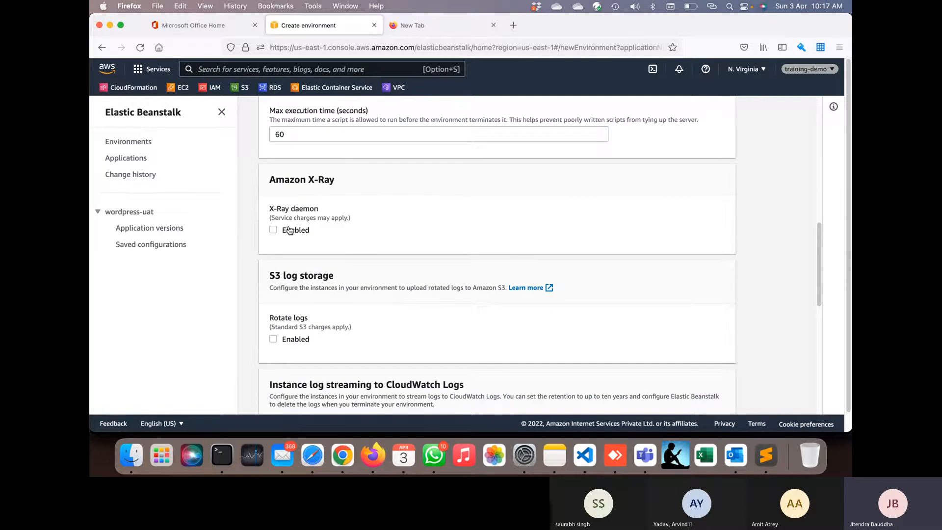
{"action": "scroll", "coordinate": [426, 325], "scroll_direction": "down", "scroll_amount": 1}
{"action": "scroll", "coordinate": [426, 326], "scroll_direction": "down", "scroll_amount": 3}
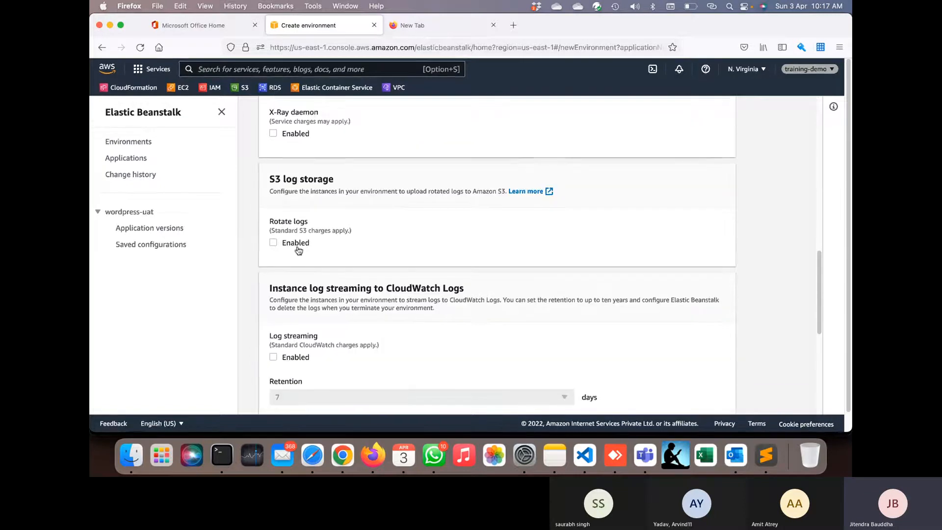
{"action": "scroll", "coordinate": [373, 305], "scroll_direction": "down", "scroll_amount": 5}
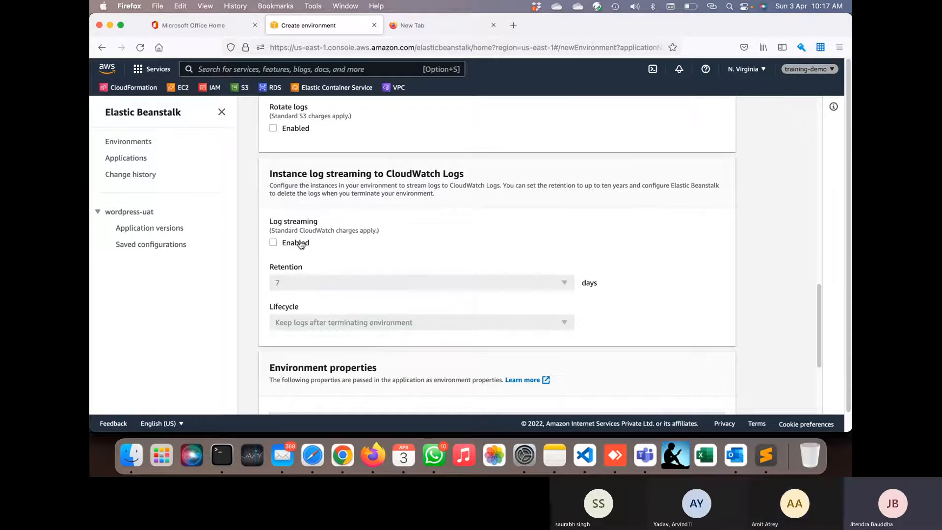
{"action": "left_click", "coordinate": [287, 243]}
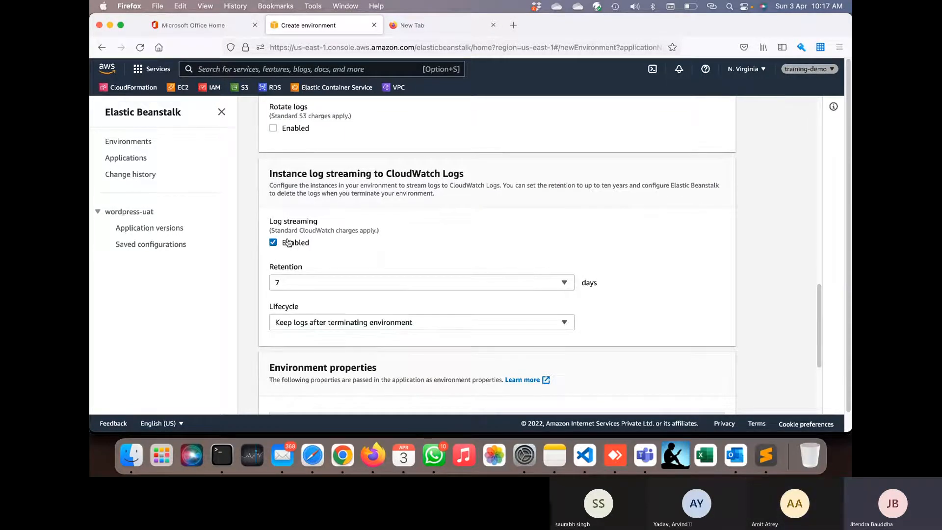
{"action": "left_click", "coordinate": [292, 243]}
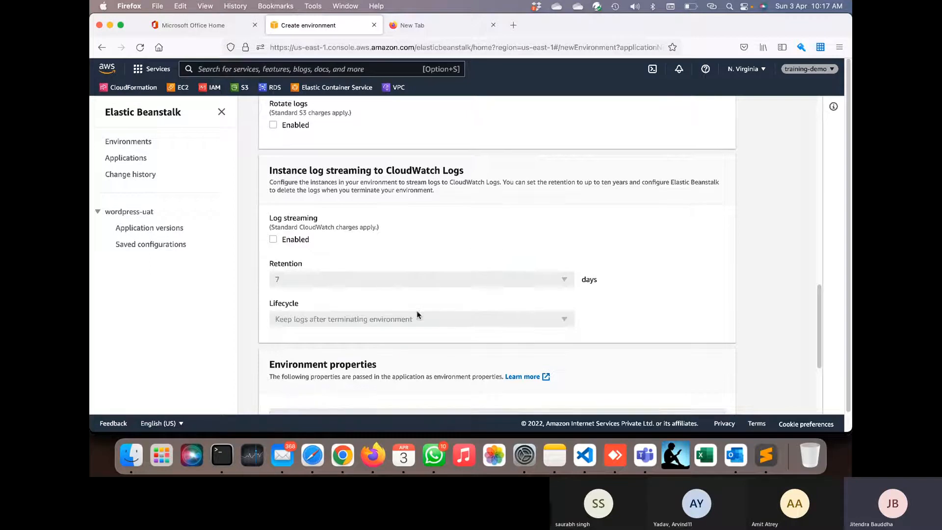
{"action": "scroll", "coordinate": [417, 316], "scroll_direction": "down", "scroll_amount": 5}
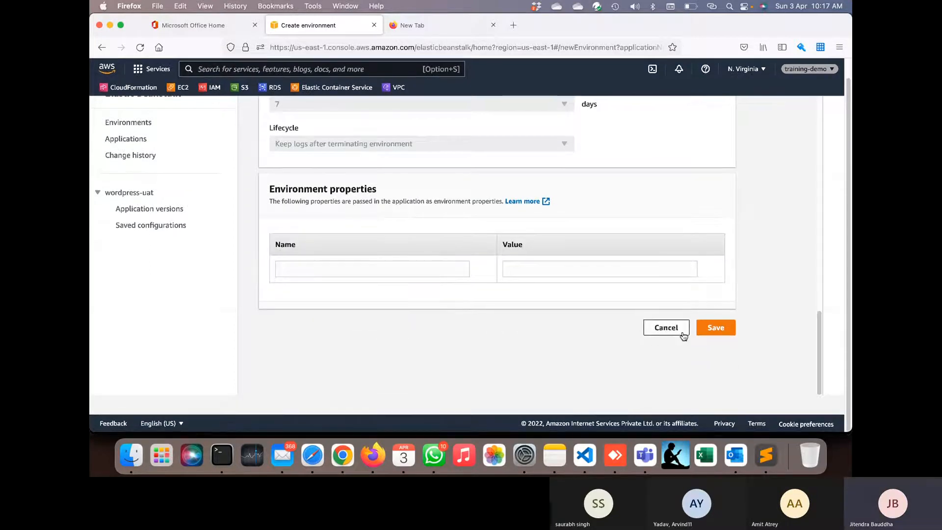
{"action": "left_click", "coordinate": [666, 327]}
{"action": "scroll", "coordinate": [519, 297], "scroll_direction": "up", "scroll_amount": 10}
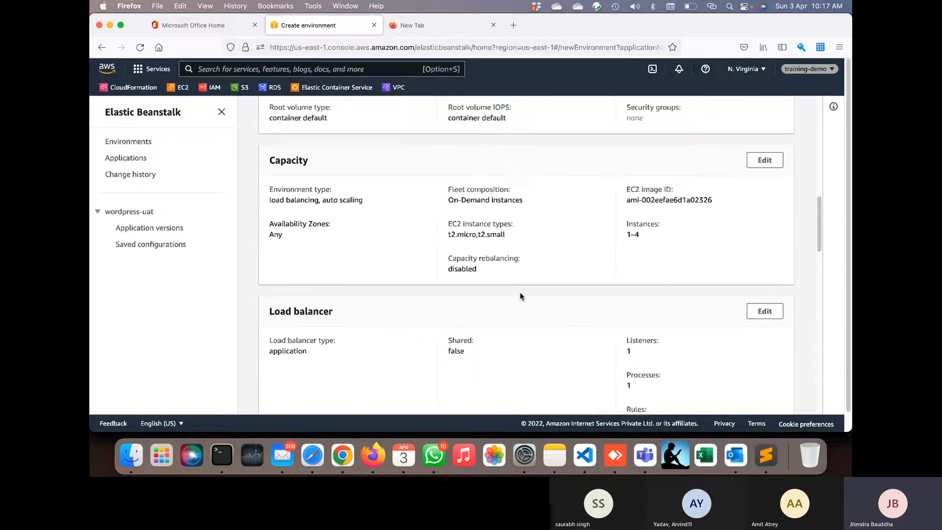
{"action": "scroll", "coordinate": [520, 295], "scroll_direction": "up", "scroll_amount": 7}
{"action": "scroll", "coordinate": [520, 294], "scroll_direction": "down", "scroll_amount": 5}
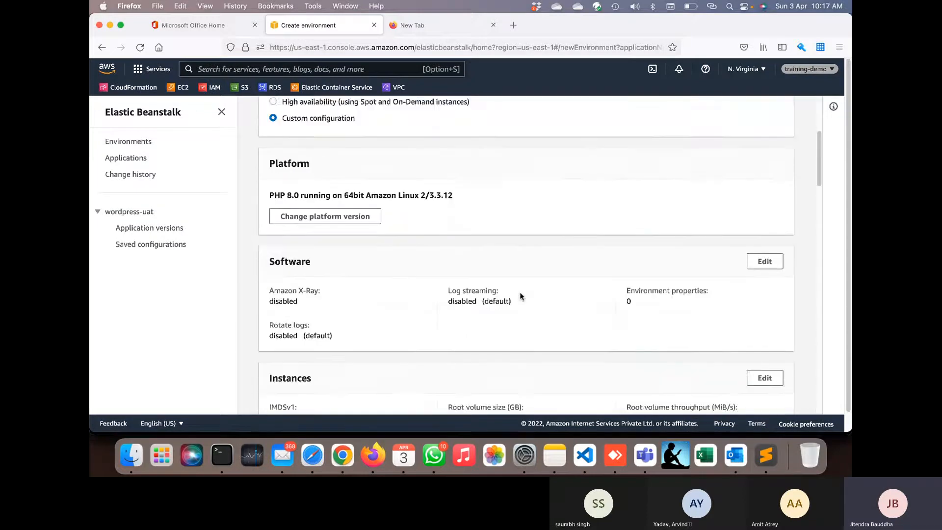
{"action": "scroll", "coordinate": [460, 271], "scroll_direction": "down", "scroll_amount": 3}
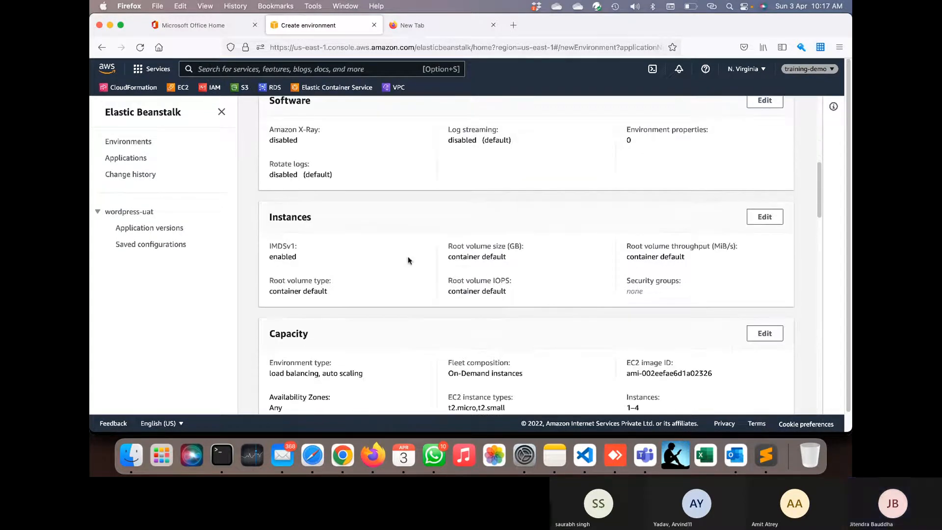
{"action": "left_click", "coordinate": [765, 217]}
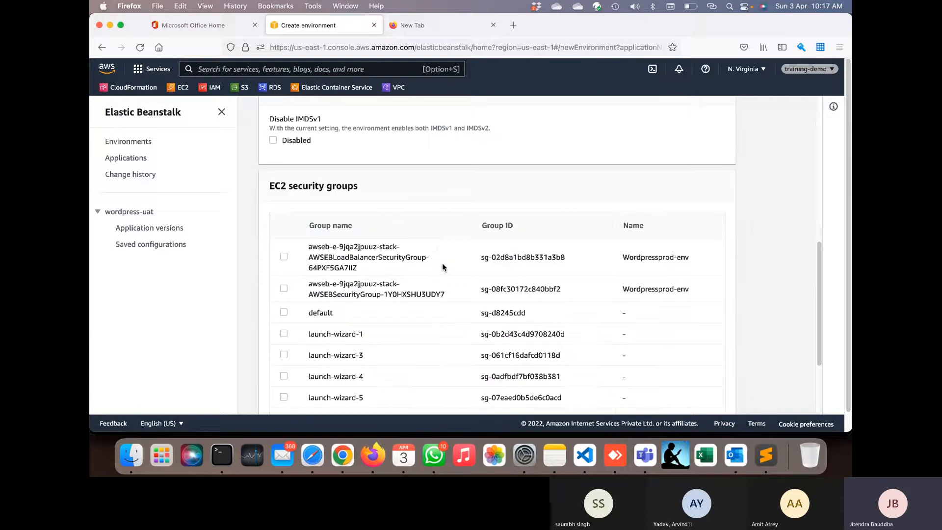
{"action": "scroll", "coordinate": [443, 263], "scroll_direction": "up", "scroll_amount": 10}
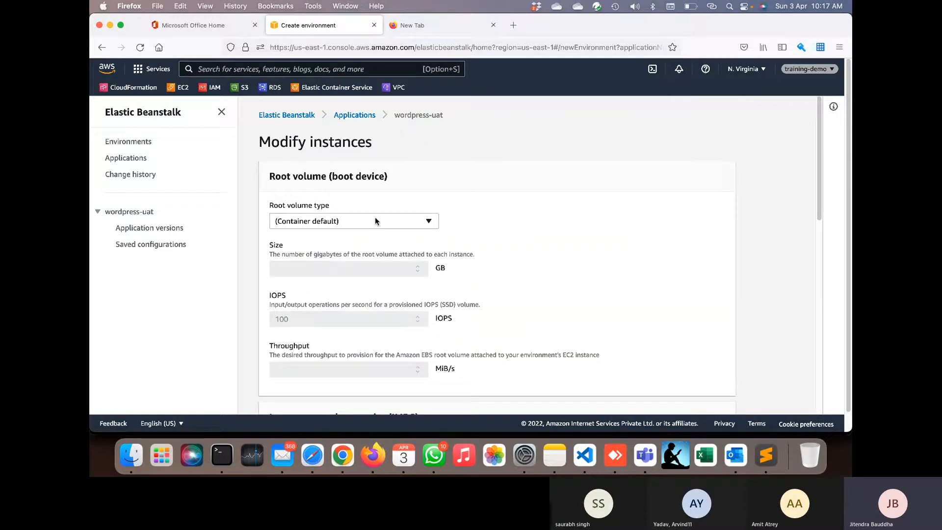
{"action": "left_click", "coordinate": [375, 221]}
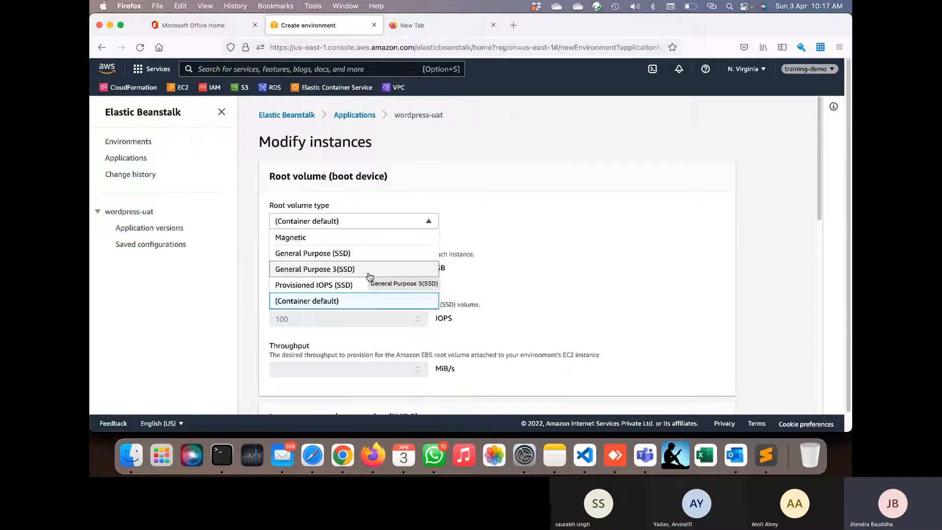
{"action": "left_click", "coordinate": [517, 275]}
{"action": "scroll", "coordinate": [517, 275], "scroll_direction": "down", "scroll_amount": 1}
{"action": "scroll", "coordinate": [518, 275], "scroll_direction": "down", "scroll_amount": 2}
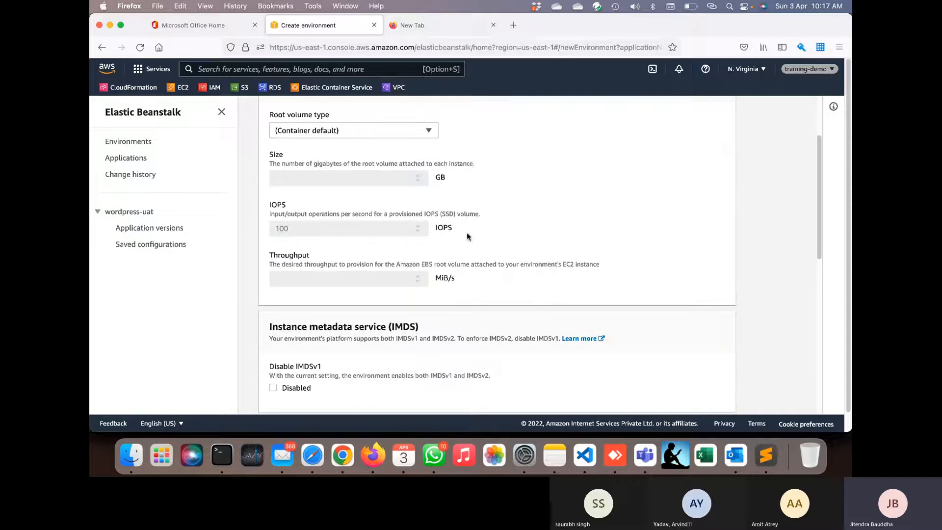
{"action": "left_click", "coordinate": [405, 136]}
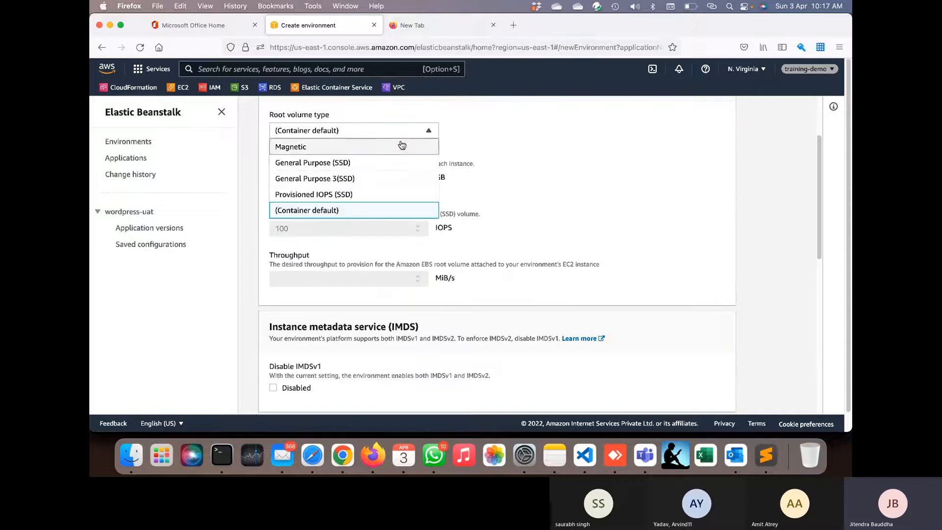
{"action": "left_click", "coordinate": [392, 164]}
{"action": "left_click", "coordinate": [390, 181]}
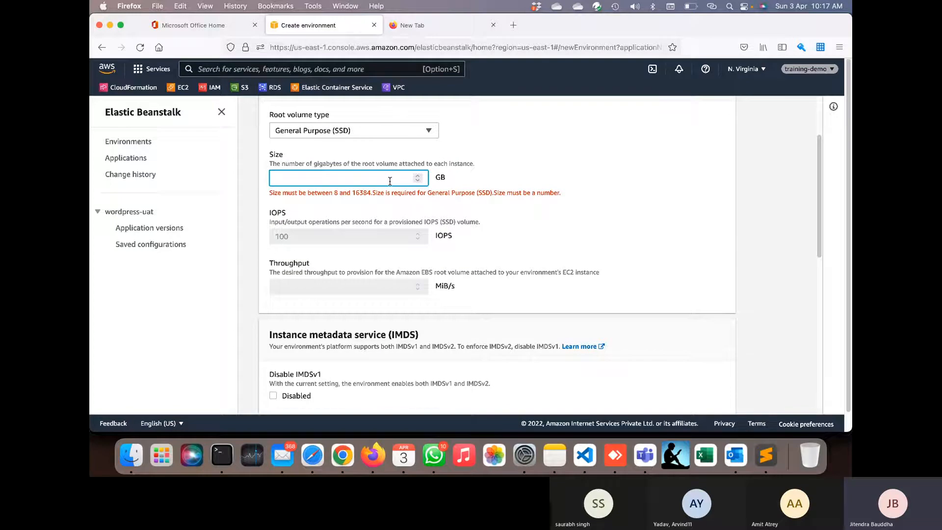
{"action": "left_click", "coordinate": [519, 202]}
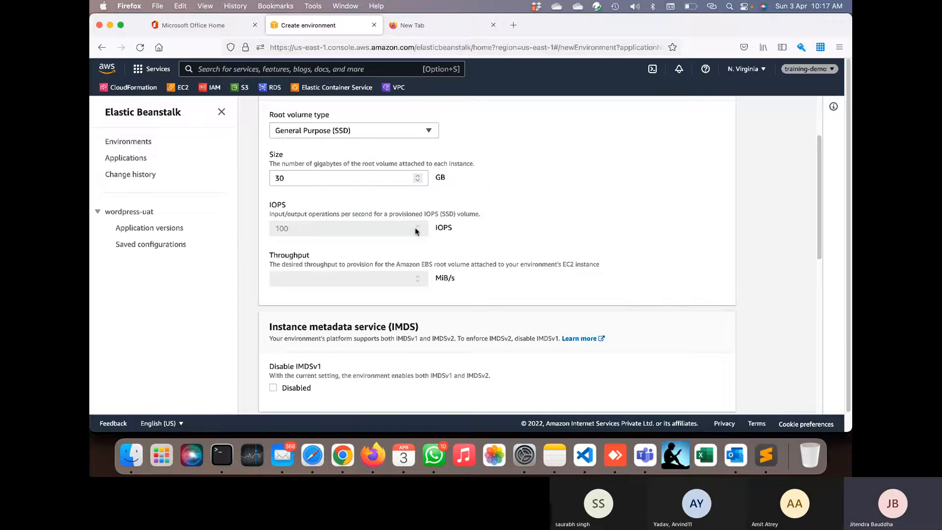
{"action": "left_click", "coordinate": [404, 128]}
{"action": "left_click", "coordinate": [393, 180]}
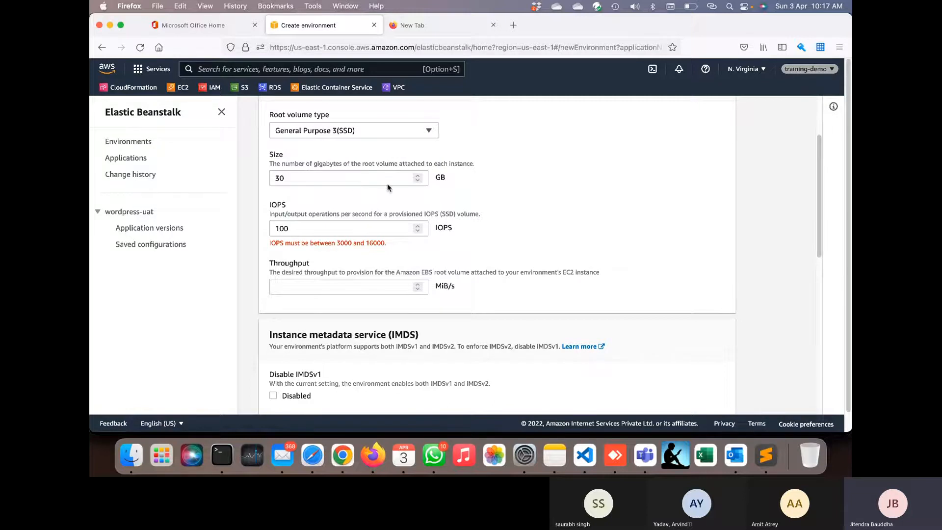
{"action": "left_click", "coordinate": [412, 130]}
{"action": "left_click", "coordinate": [343, 162]}
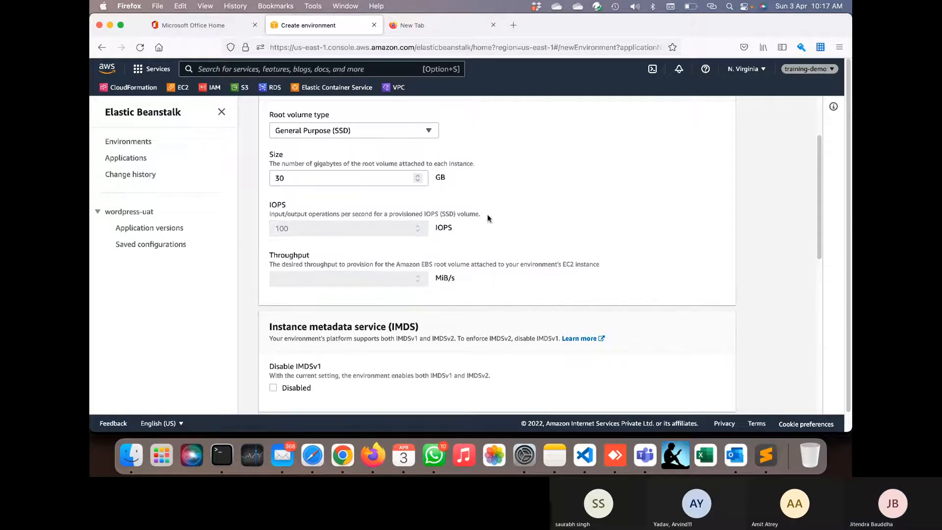
{"action": "scroll", "coordinate": [490, 221], "scroll_direction": "down", "scroll_amount": 5}
{"action": "scroll", "coordinate": [499, 233], "scroll_direction": "down", "scroll_amount": 3}
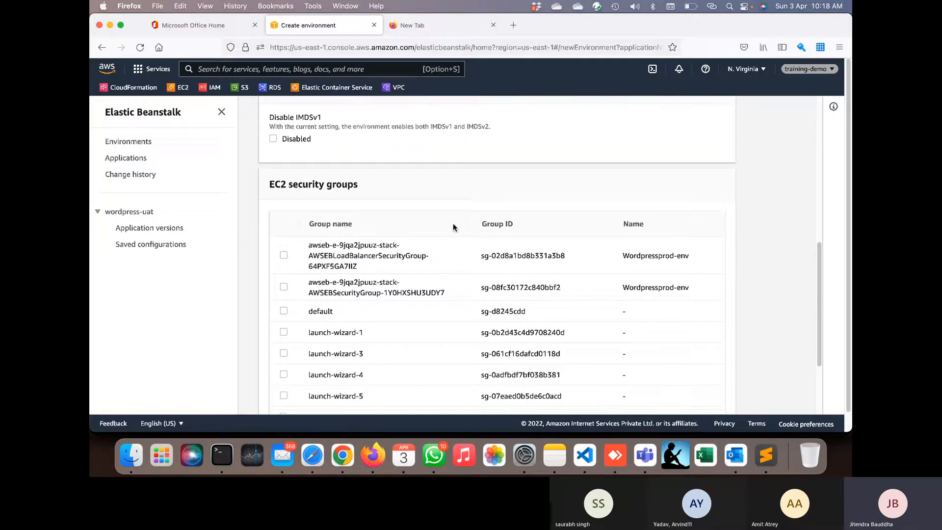
{"action": "scroll", "coordinate": [381, 194], "scroll_direction": "down", "scroll_amount": 3}
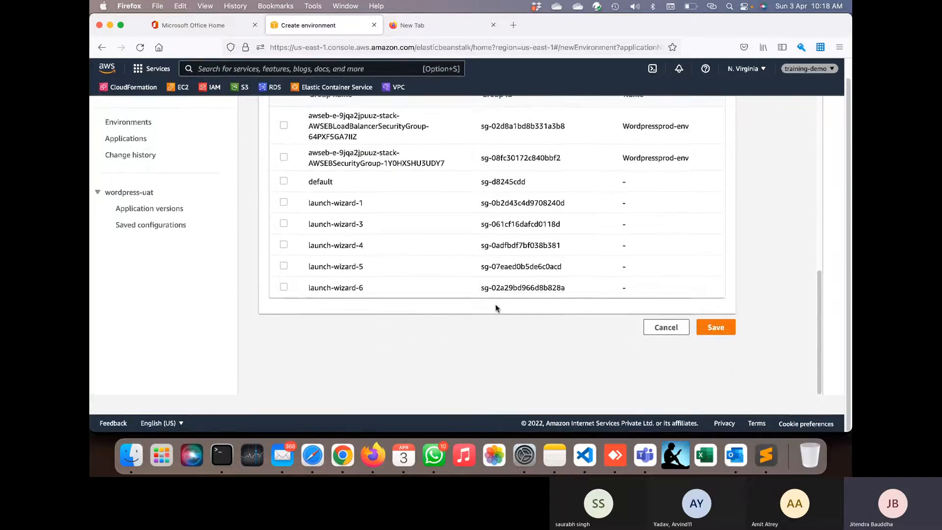
{"action": "left_click", "coordinate": [668, 329]}
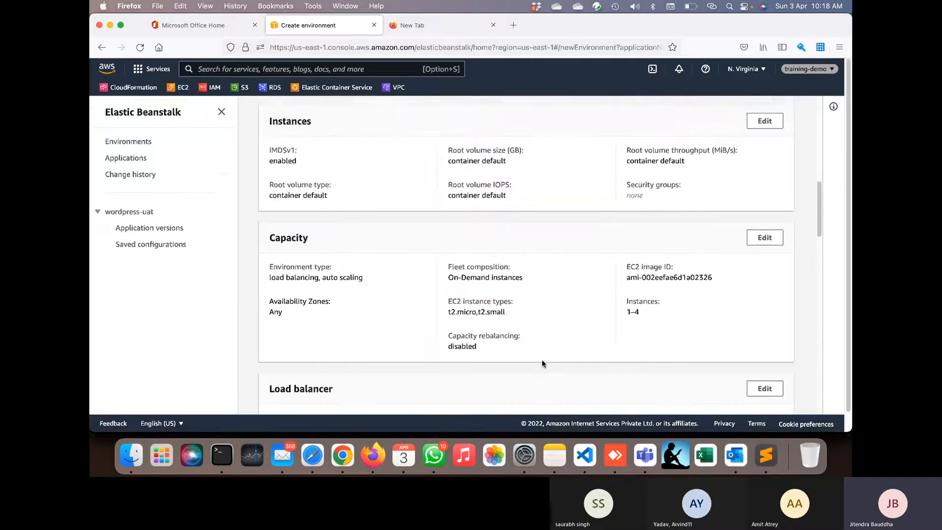
- Open the capacity settings for editing and look over the scaling options
{"action": "scroll", "coordinate": [541, 364], "scroll_direction": "down", "scroll_amount": 2}
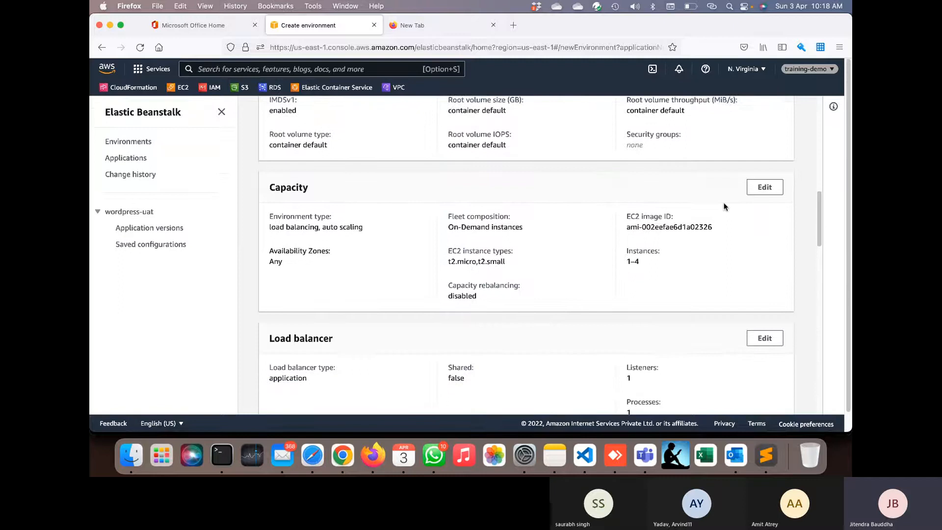
{"action": "left_click", "coordinate": [764, 187]}
{"action": "scroll", "coordinate": [418, 226], "scroll_direction": "up", "scroll_amount": 5}
{"action": "scroll", "coordinate": [419, 227], "scroll_direction": "up", "scroll_amount": 6}
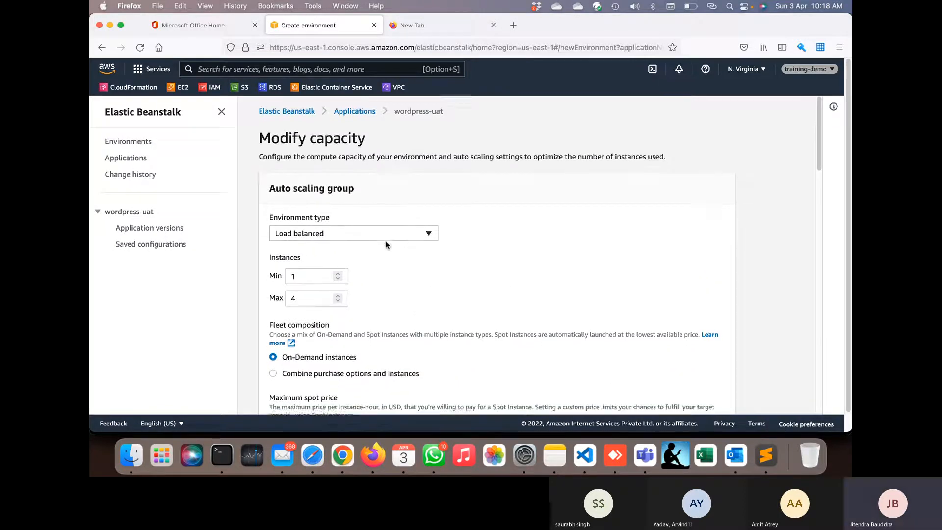
{"action": "scroll", "coordinate": [386, 244], "scroll_direction": "down", "scroll_amount": 2}
{"action": "scroll", "coordinate": [465, 280], "scroll_direction": "down", "scroll_amount": 4}
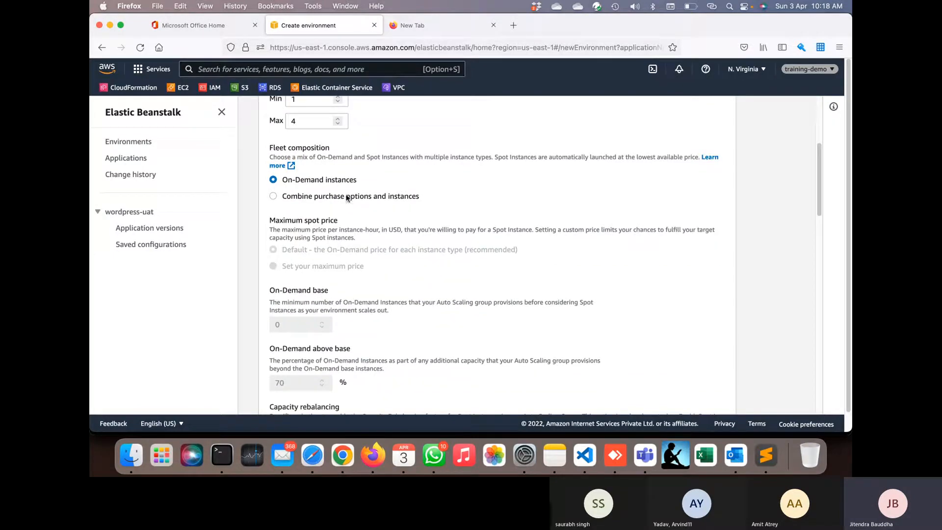
{"action": "scroll", "coordinate": [385, 248], "scroll_direction": "down", "scroll_amount": 6}
{"action": "scroll", "coordinate": [385, 248], "scroll_direction": "down", "scroll_amount": 3}
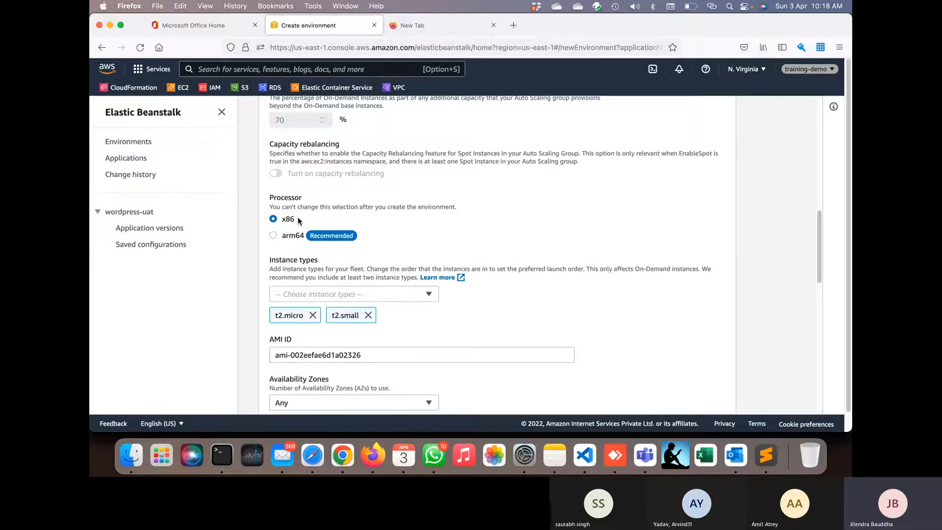
{"action": "scroll", "coordinate": [402, 293], "scroll_direction": "down", "scroll_amount": 3}
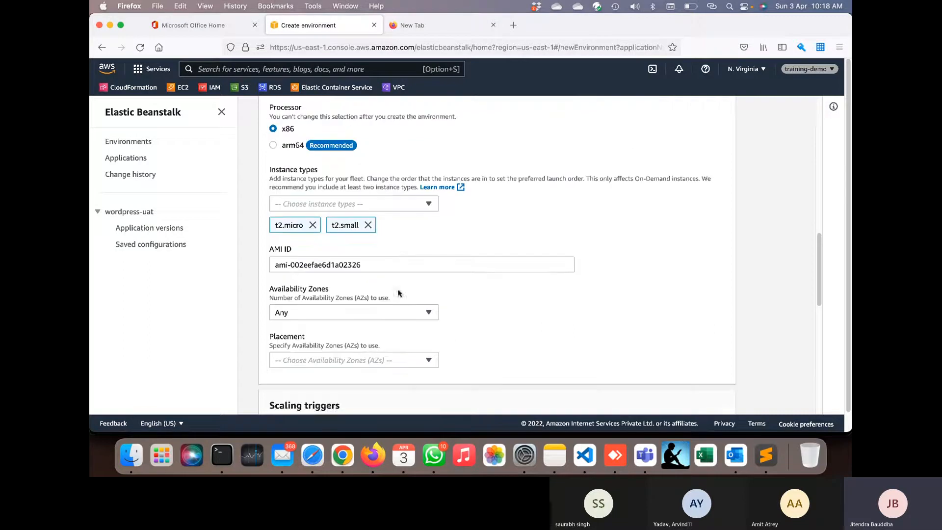
{"action": "scroll", "coordinate": [401, 293], "scroll_direction": "down", "scroll_amount": 3}
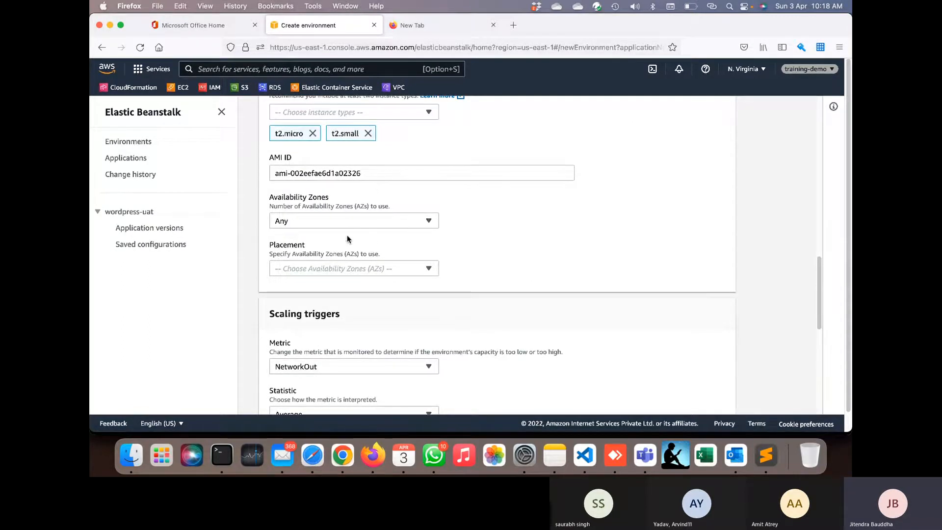
{"action": "scroll", "coordinate": [390, 307], "scroll_direction": "down", "scroll_amount": 3}
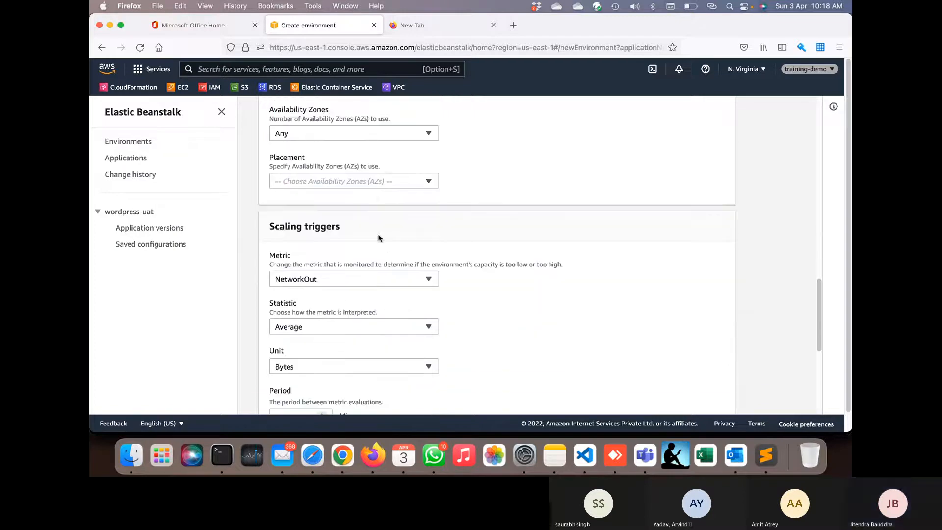
{"action": "scroll", "coordinate": [373, 197], "scroll_direction": "down", "scroll_amount": 8}
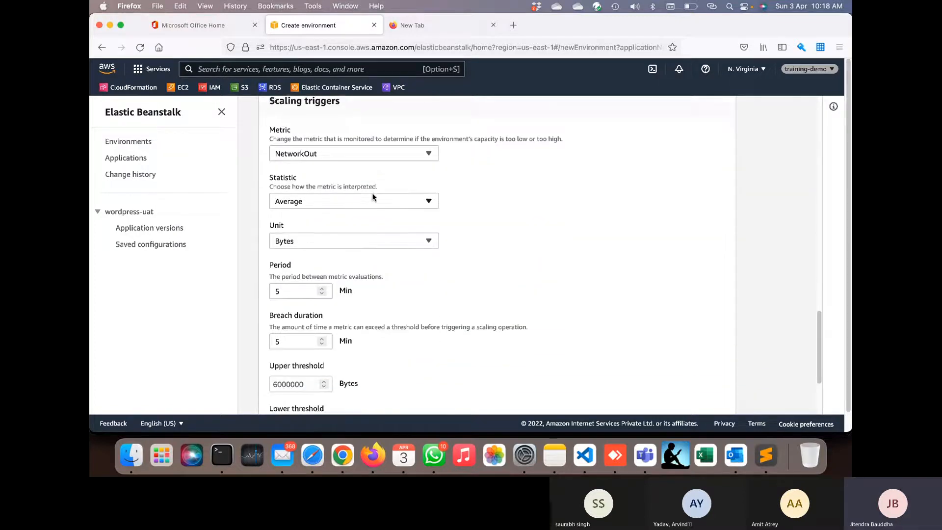
{"action": "scroll", "coordinate": [357, 237], "scroll_direction": "up", "scroll_amount": 2}
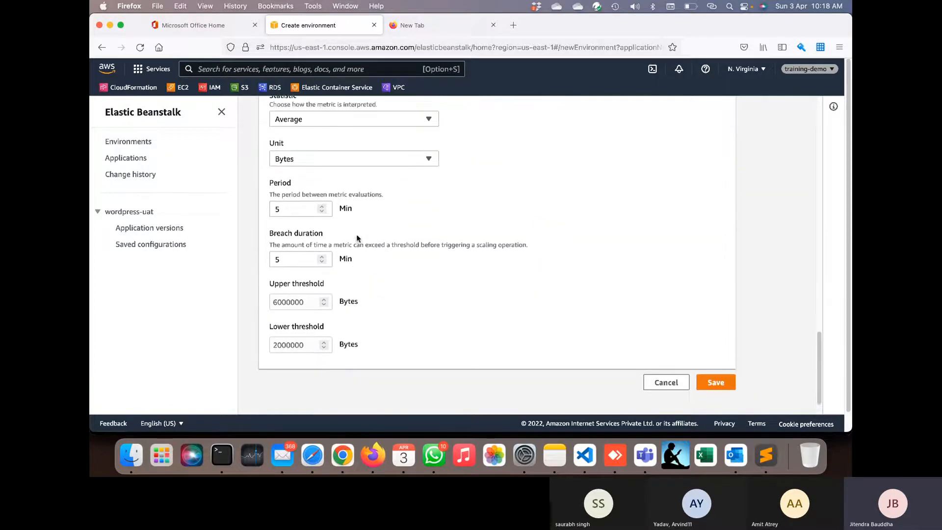
{"action": "scroll", "coordinate": [356, 238], "scroll_direction": "up", "scroll_amount": 1}
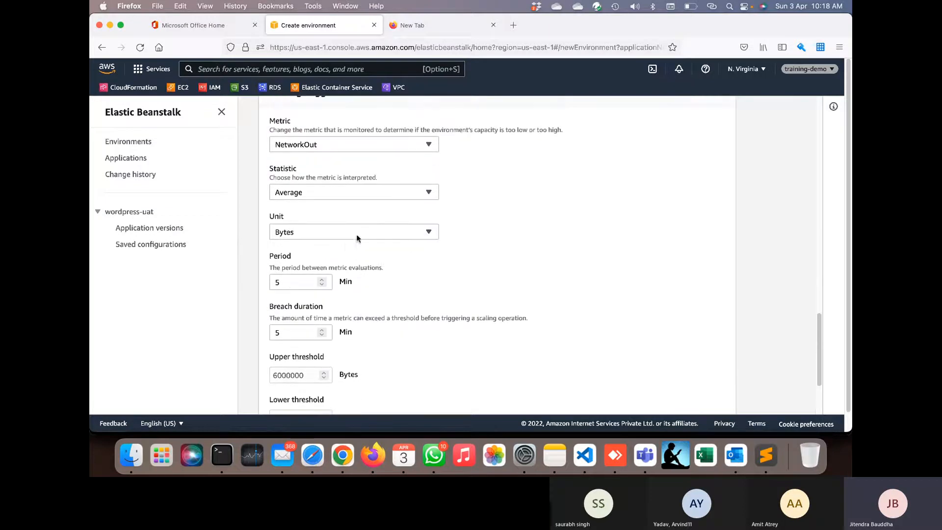
- Base the scaling trigger on CPUUtilization measured in Percent
{"action": "left_click", "coordinate": [322, 233]}
{"action": "left_click", "coordinate": [321, 267]}
{"action": "scroll", "coordinate": [404, 235], "scroll_direction": "up", "scroll_amount": 1}
{"action": "left_click", "coordinate": [368, 193]}
{"action": "left_click", "coordinate": [354, 216]}
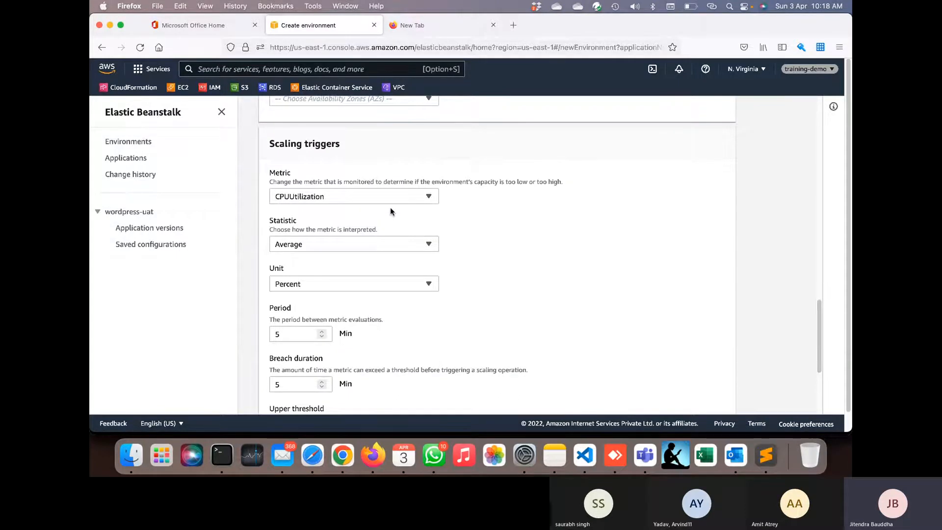
- Set the upper threshold to 60 and lower threshold to 30, then save the capacity settings
{"action": "scroll", "coordinate": [391, 211], "scroll_direction": "down", "scroll_amount": 5}
{"action": "scroll", "coordinate": [392, 209], "scroll_direction": "down", "scroll_amount": 1}
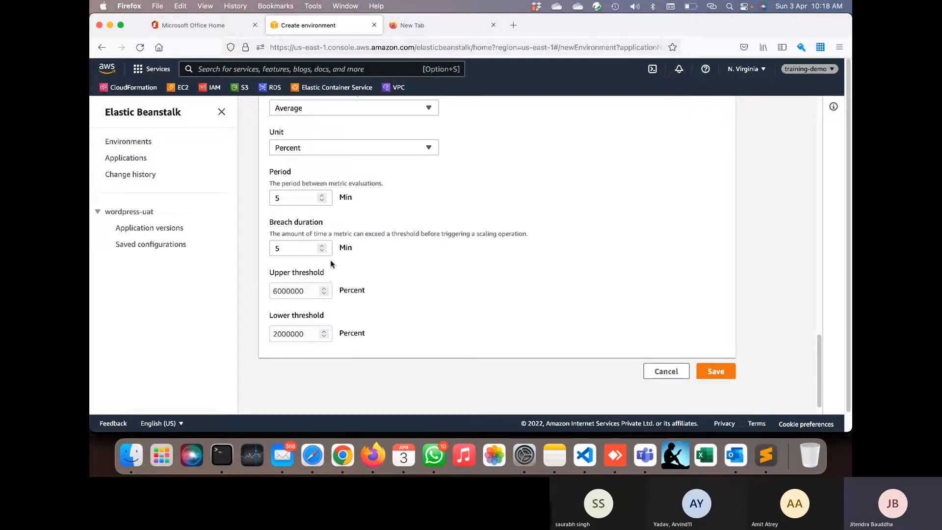
{"action": "double_click", "coordinate": [298, 291]}
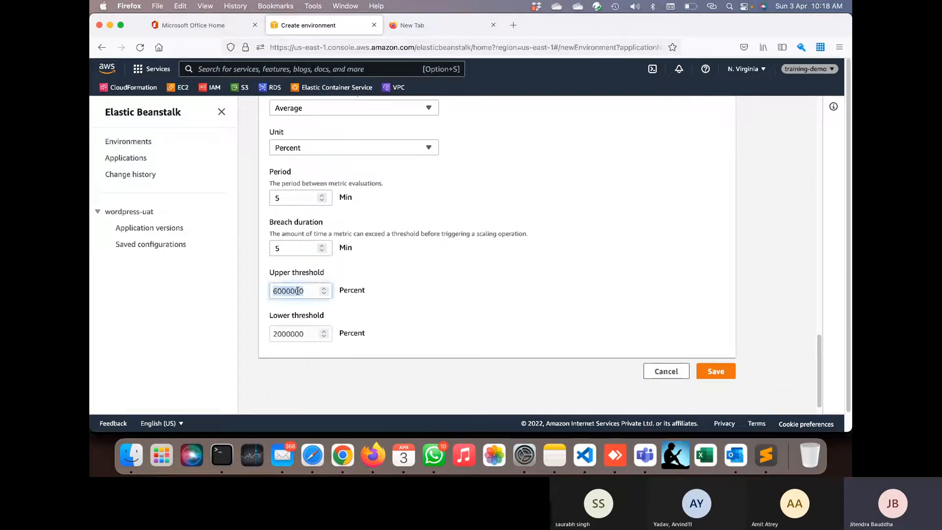
{"action": "type", "text": "70"}
{"action": "double_click", "coordinate": [288, 334]}
{"action": "type", "text": "30"}
{"action": "double_click", "coordinate": [282, 290]}
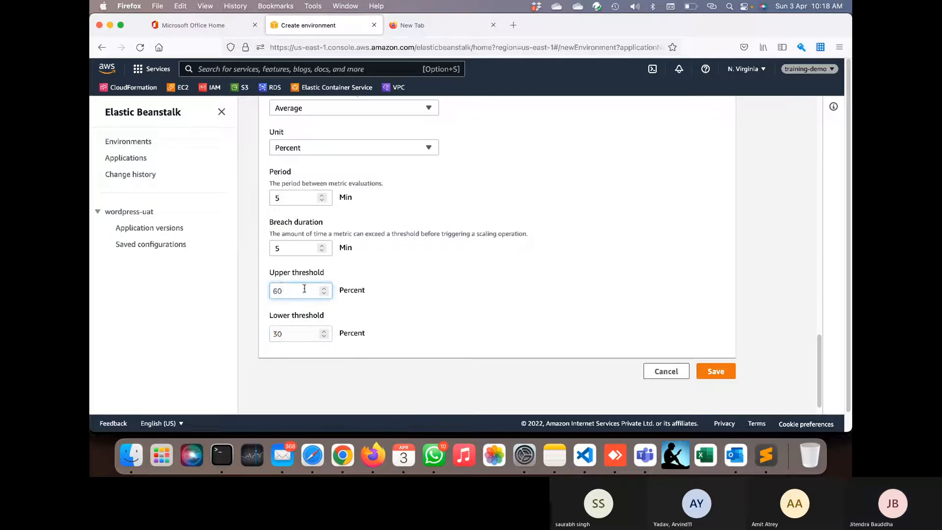
{"action": "left_click", "coordinate": [397, 289]}
{"action": "scroll", "coordinate": [398, 288], "scroll_direction": "down", "scroll_amount": 1}
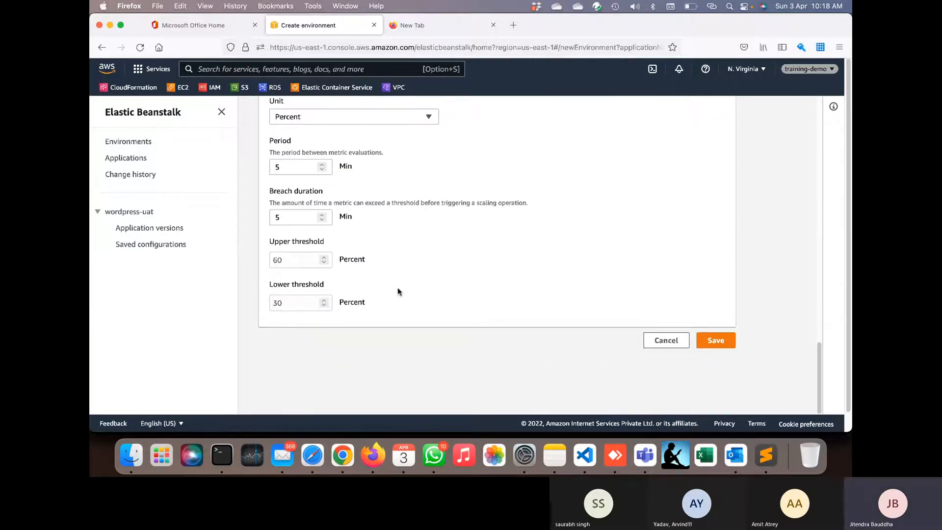
{"action": "left_click", "coordinate": [720, 342]}
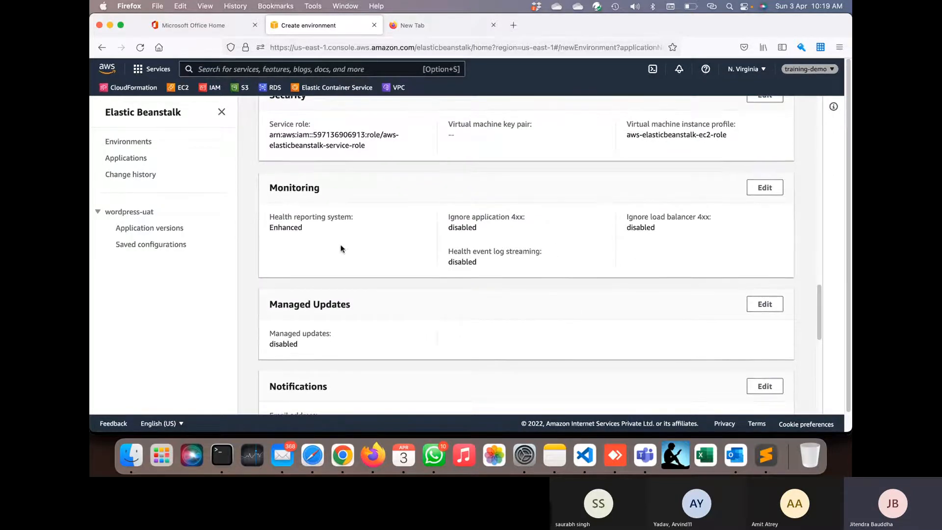
{"action": "scroll", "coordinate": [596, 257], "scroll_direction": "up", "scroll_amount": 3}
{"action": "scroll", "coordinate": [596, 255], "scroll_direction": "down", "scroll_amount": 1}
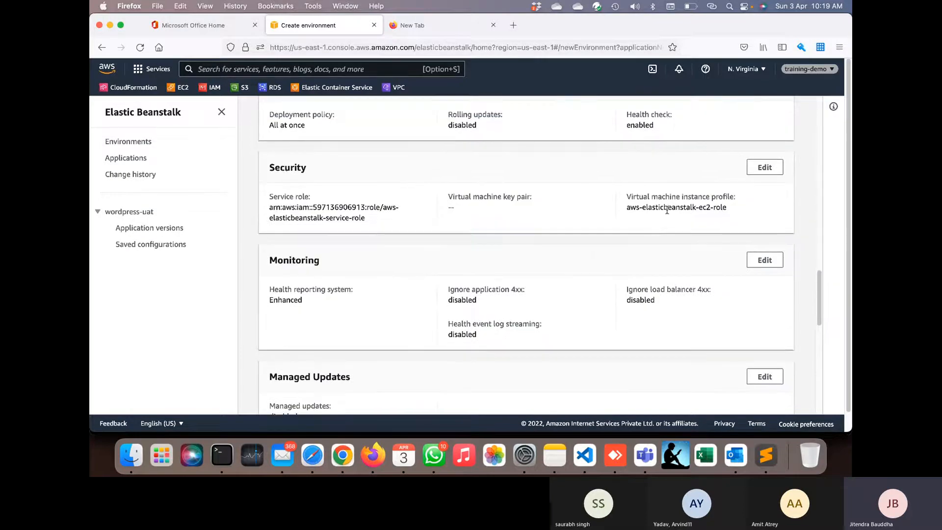
- Choose the demo EC2 key pair in the security settings and save
{"action": "left_click", "coordinate": [763, 168]}
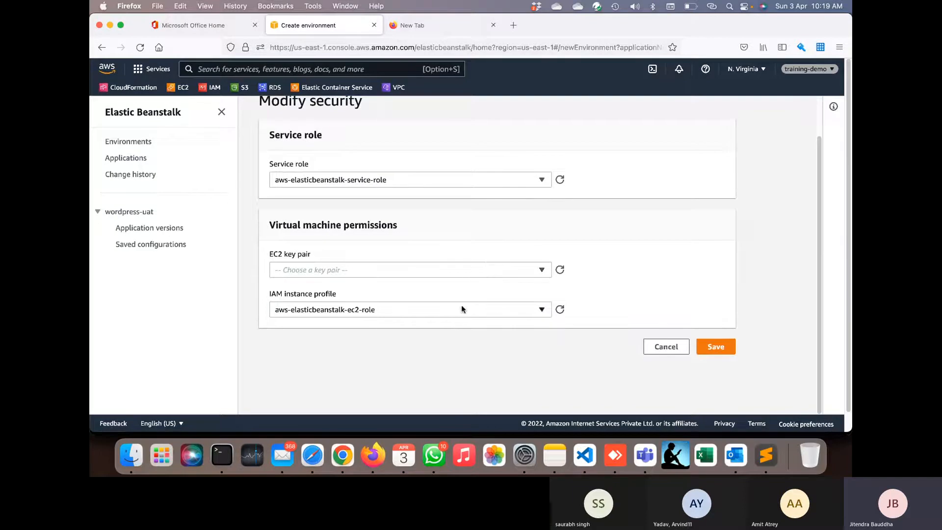
{"action": "left_click", "coordinate": [492, 269]}
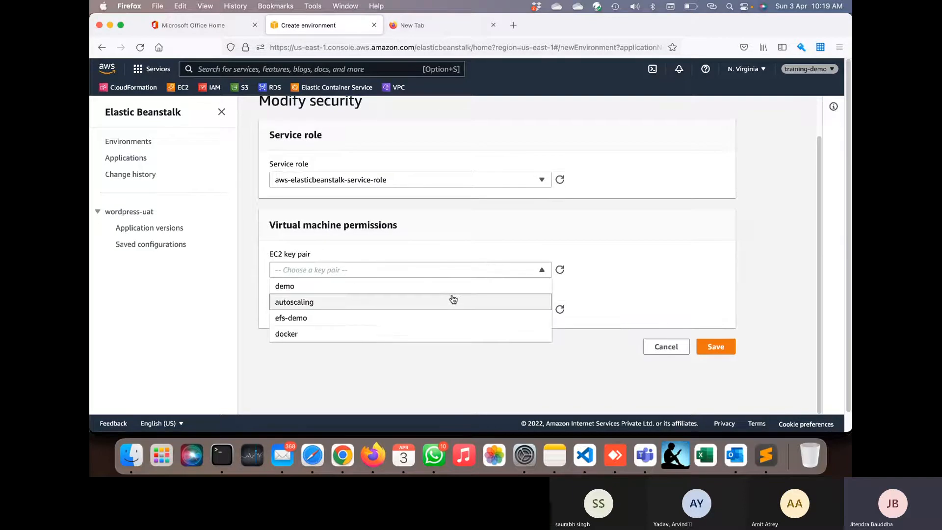
{"action": "left_click", "coordinate": [457, 286]}
{"action": "left_click", "coordinate": [705, 346]}
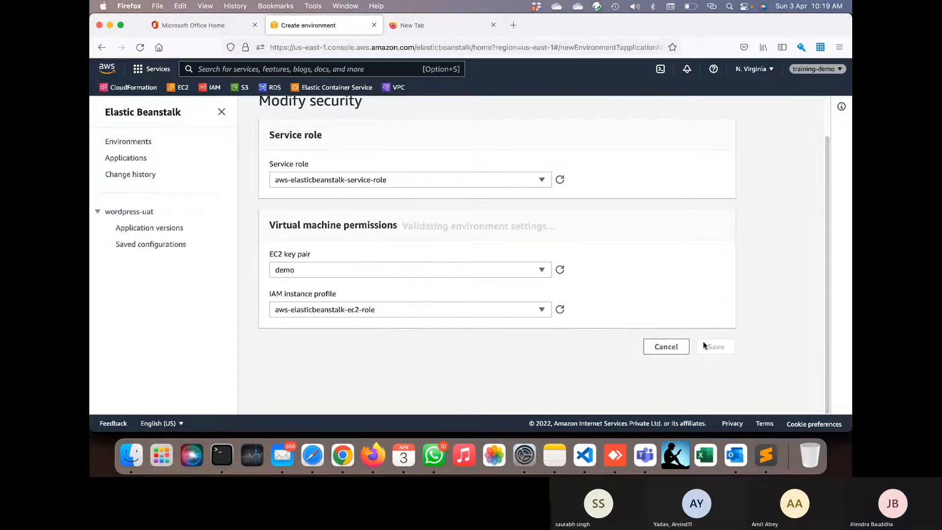
- Open the load balancer settings for editing
{"action": "scroll", "coordinate": [644, 302], "scroll_direction": "up", "scroll_amount": 1}
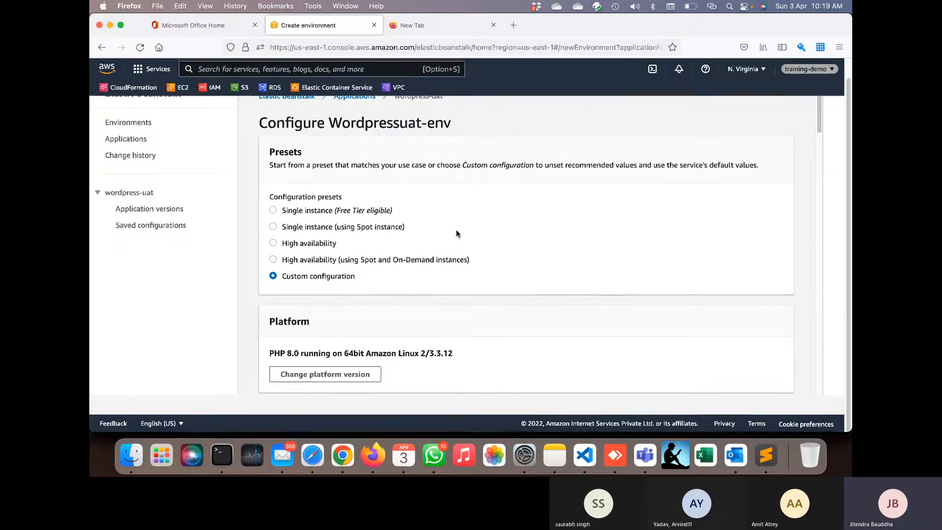
{"action": "scroll", "coordinate": [527, 244], "scroll_direction": "down", "scroll_amount": 10}
{"action": "scroll", "coordinate": [706, 282], "scroll_direction": "down", "scroll_amount": 5}
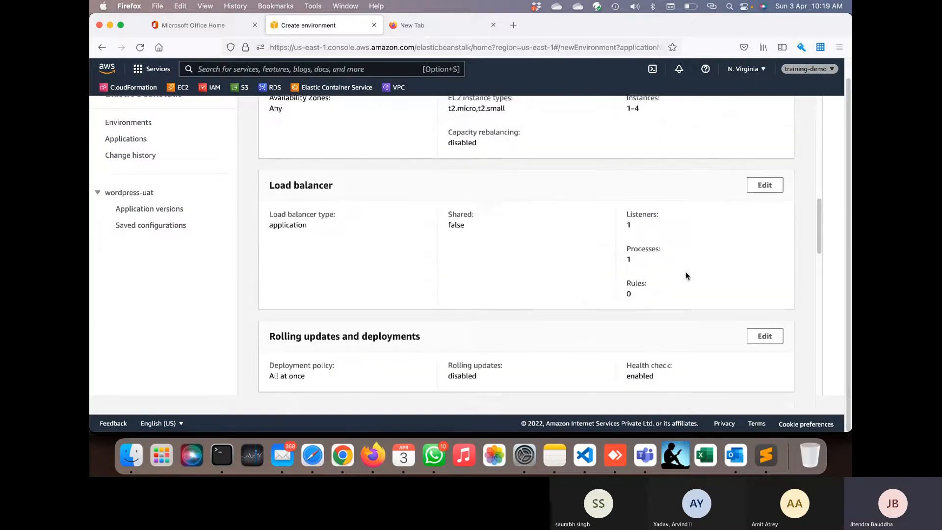
{"action": "scroll", "coordinate": [686, 276], "scroll_direction": "down", "scroll_amount": 1}
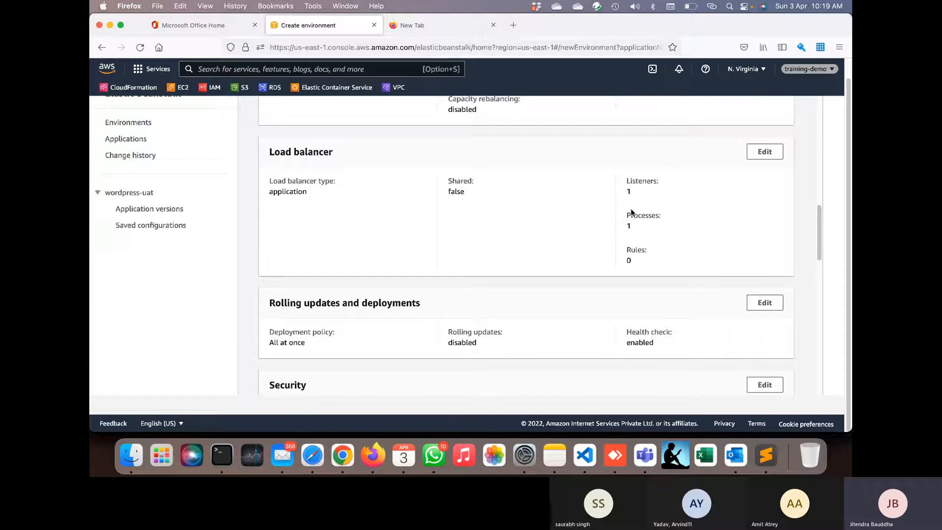
{"action": "scroll", "coordinate": [614, 287], "scroll_direction": "down", "scroll_amount": 2}
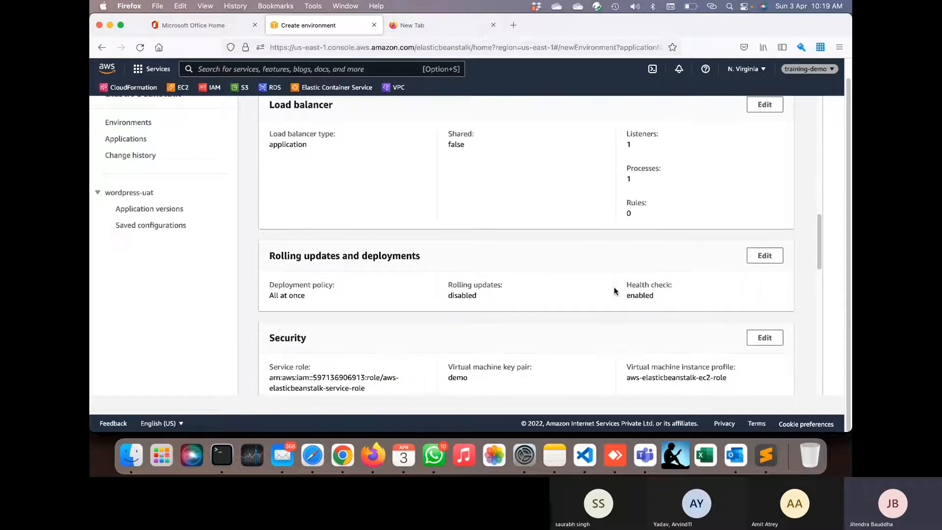
{"action": "left_click", "coordinate": [764, 103]}
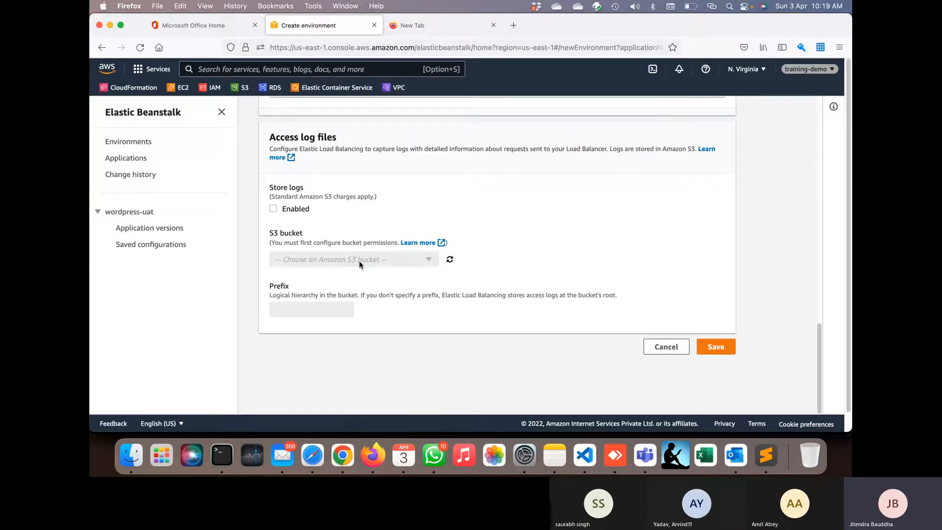
{"action": "scroll", "coordinate": [360, 264], "scroll_direction": "up", "scroll_amount": 5}
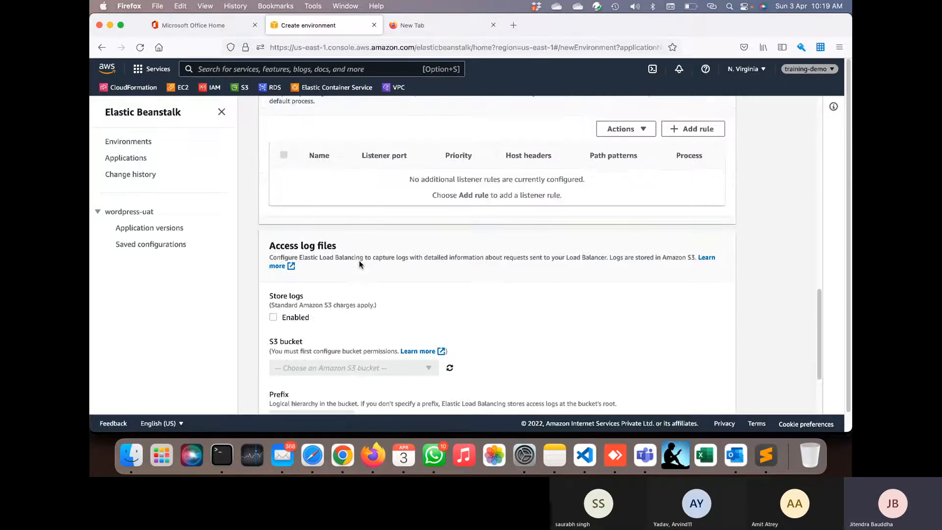
{"action": "scroll", "coordinate": [616, 275], "scroll_direction": "up", "scroll_amount": 1}
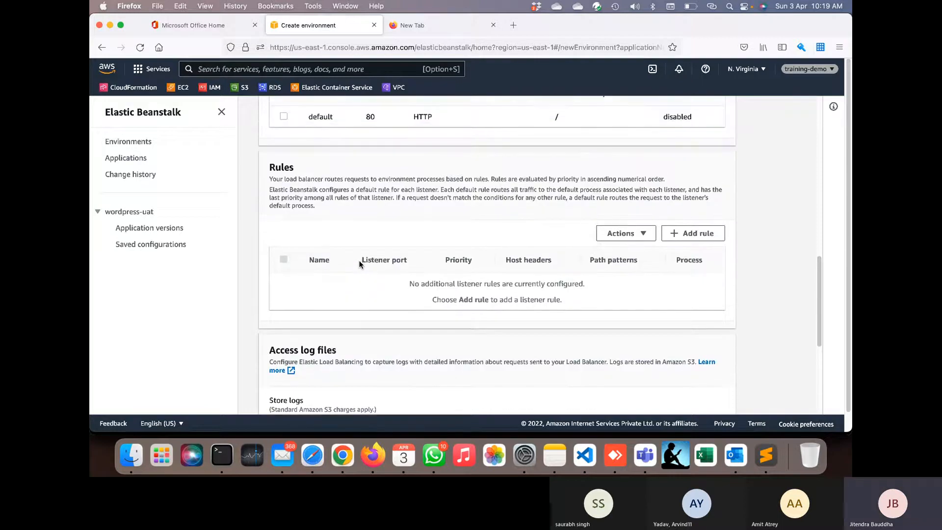
{"action": "scroll", "coordinate": [617, 255], "scroll_direction": "up", "scroll_amount": 3}
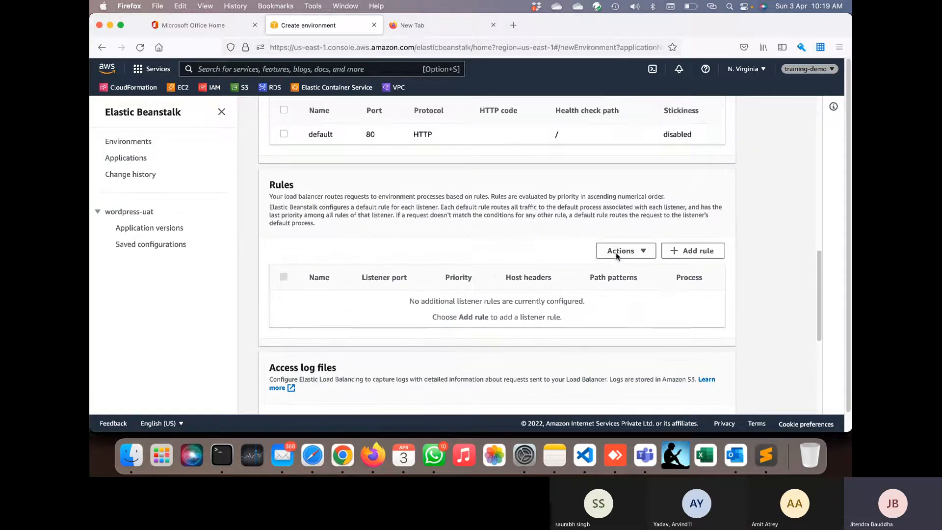
{"action": "scroll", "coordinate": [617, 255], "scroll_direction": "up", "scroll_amount": 5}
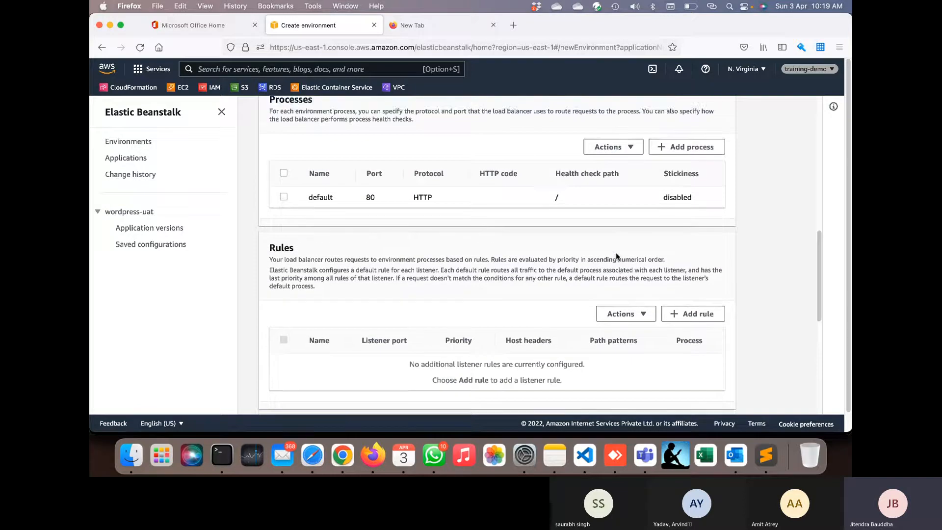
{"action": "scroll", "coordinate": [618, 256], "scroll_direction": "down", "scroll_amount": 15}
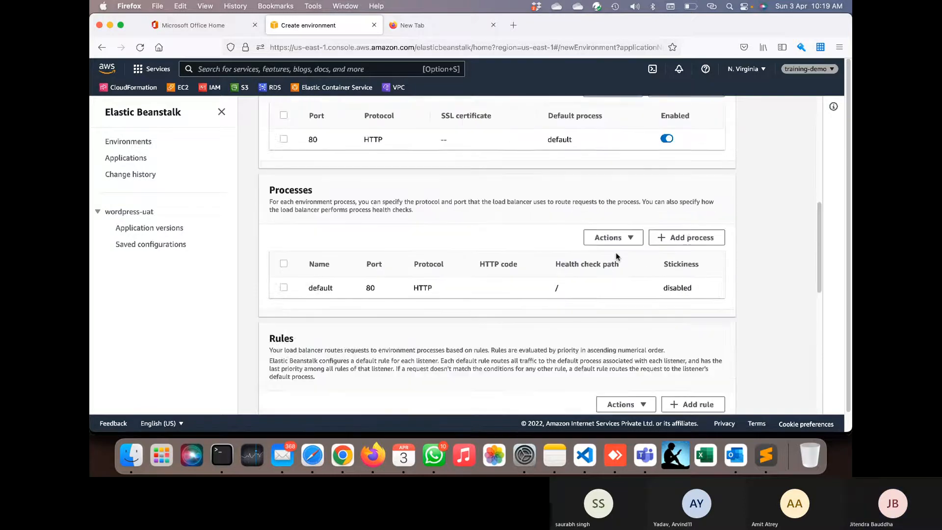
{"action": "left_click", "coordinate": [651, 345]}
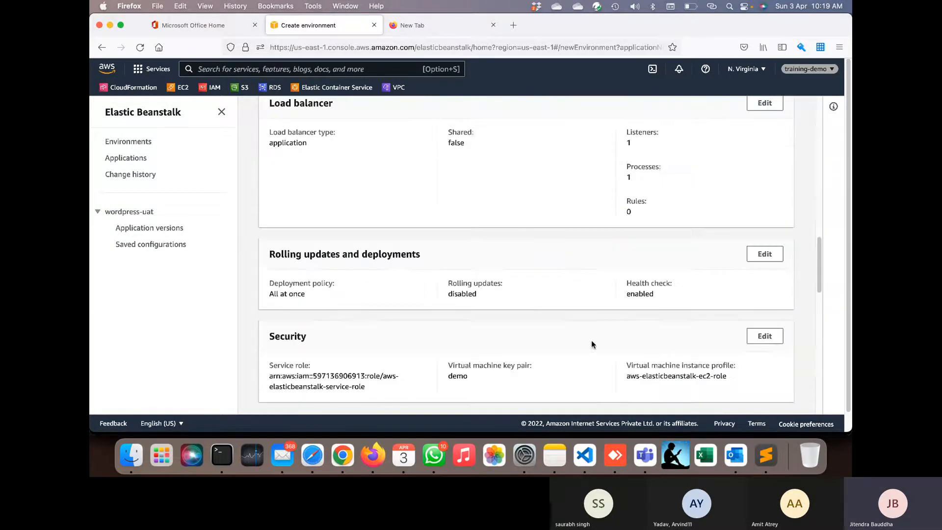
- Enter a notification email address for Wordpressuat-env's events and save it
{"action": "scroll", "coordinate": [588, 341], "scroll_direction": "down", "scroll_amount": 4}
{"action": "scroll", "coordinate": [589, 344], "scroll_direction": "down", "scroll_amount": 5}
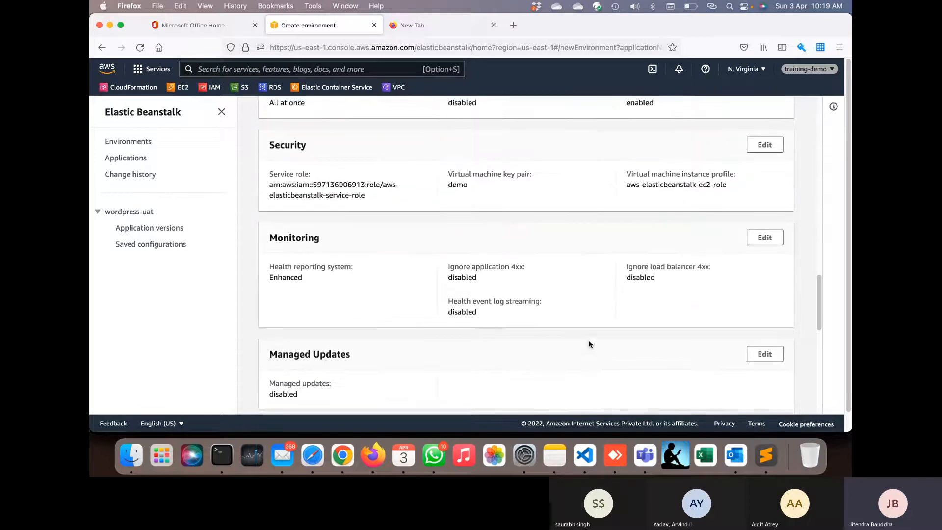
{"action": "scroll", "coordinate": [589, 344], "scroll_direction": "down", "scroll_amount": 1}
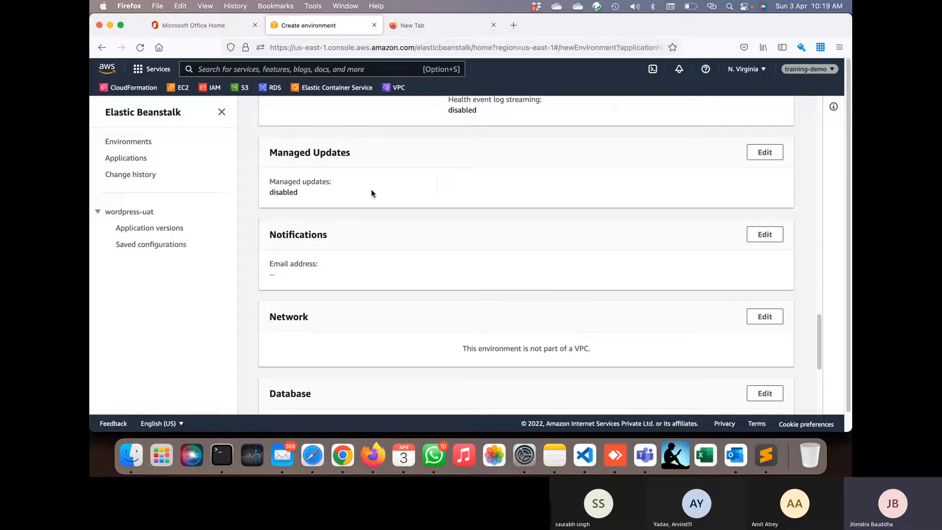
{"action": "scroll", "coordinate": [371, 191], "scroll_direction": "down", "scroll_amount": 3}
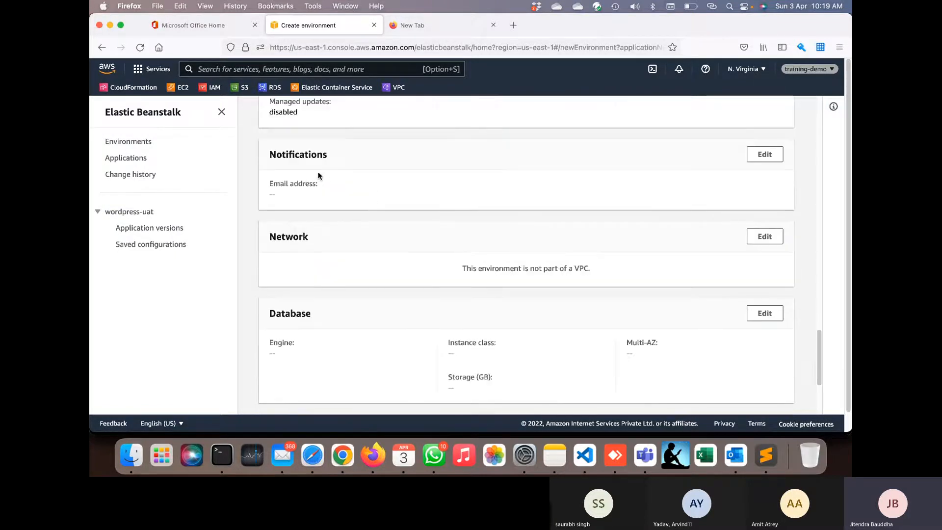
{"action": "left_click", "coordinate": [767, 156]}
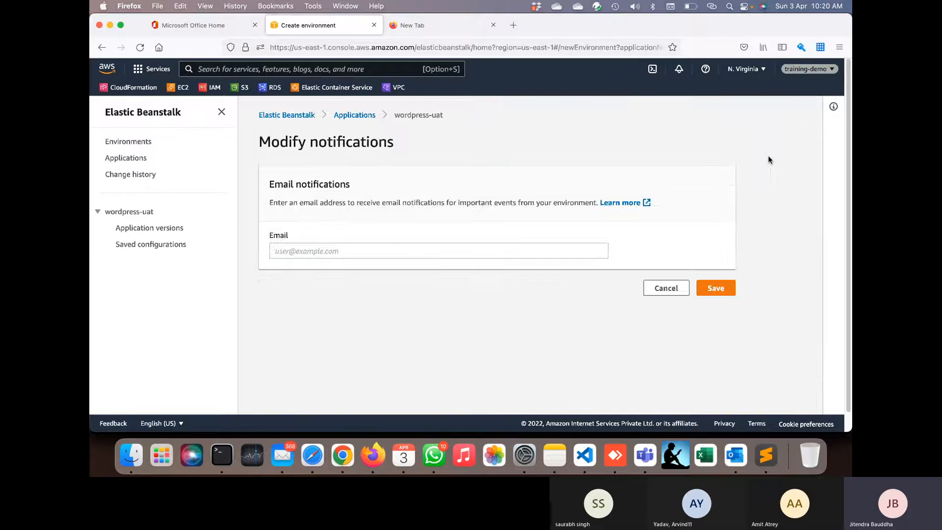
{"action": "left_click", "coordinate": [450, 254]}
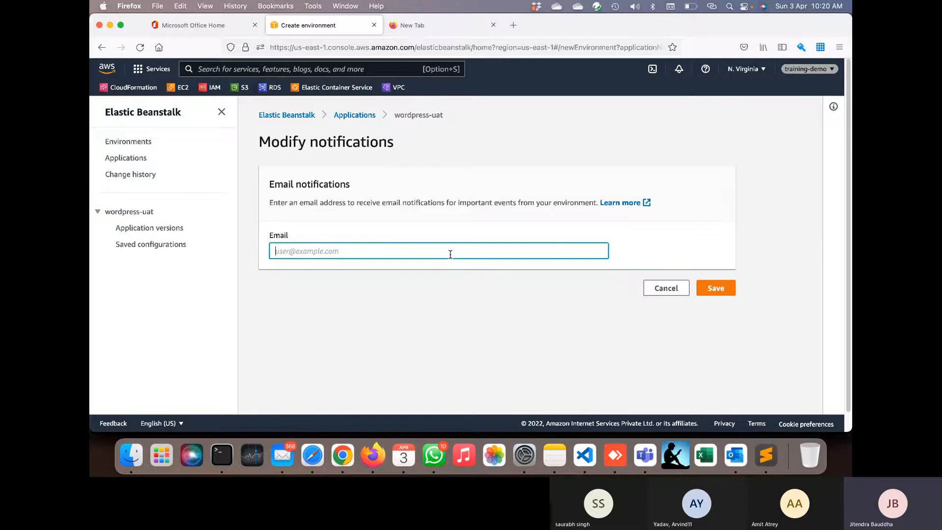
{"action": "left_click", "coordinate": [716, 289]}
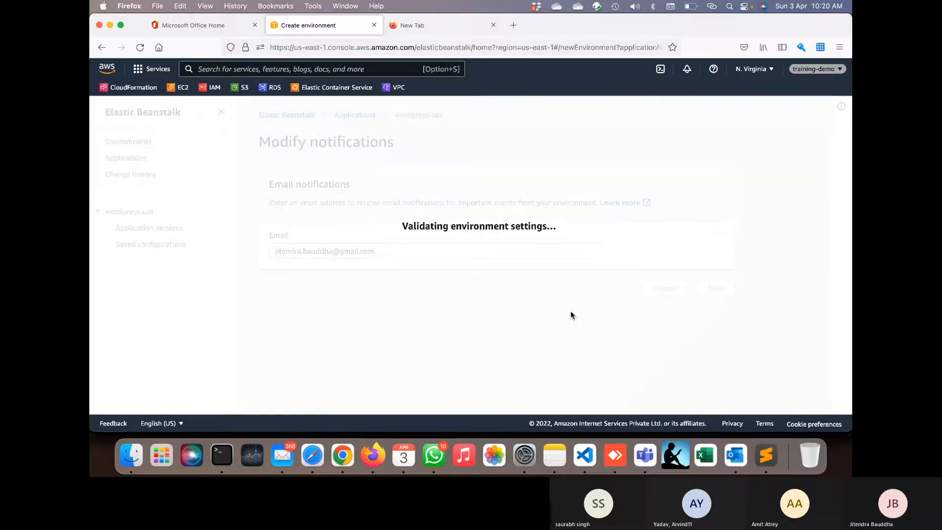
- Choose TEST-VPC and add TEST-PUBLIC-SUBNET-1A and TEST-PUBLIC-SUBNET-1B as load balancer subnets
{"action": "scroll", "coordinate": [571, 316], "scroll_direction": "down", "scroll_amount": 15}
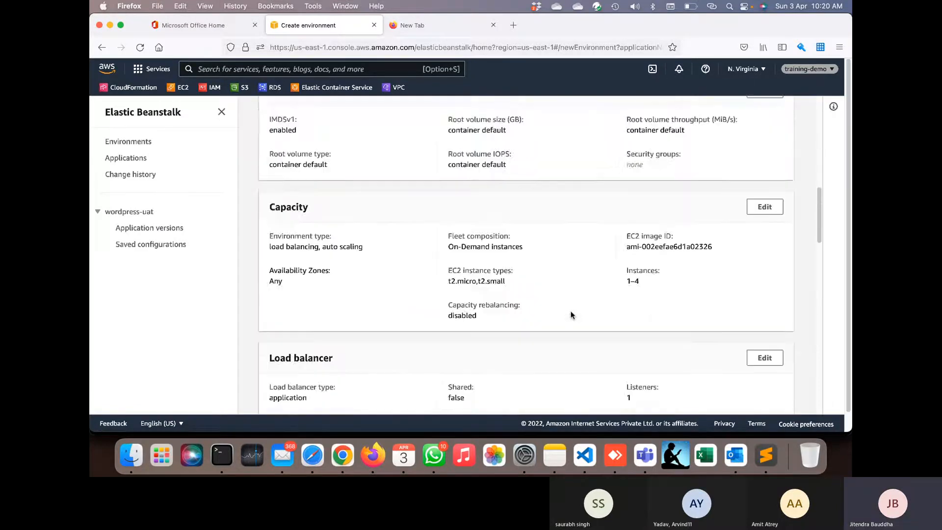
{"action": "scroll", "coordinate": [572, 315], "scroll_direction": "down", "scroll_amount": 10}
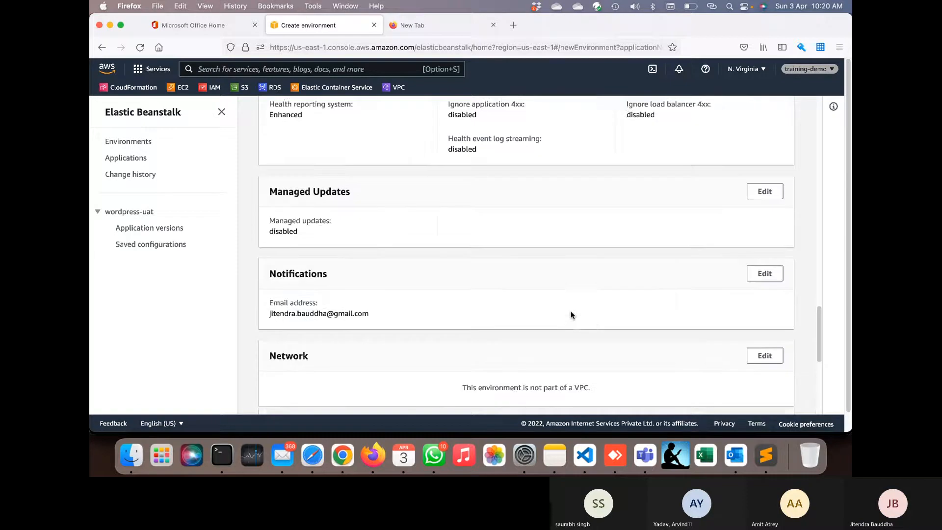
{"action": "scroll", "coordinate": [570, 314], "scroll_direction": "down", "scroll_amount": 1}
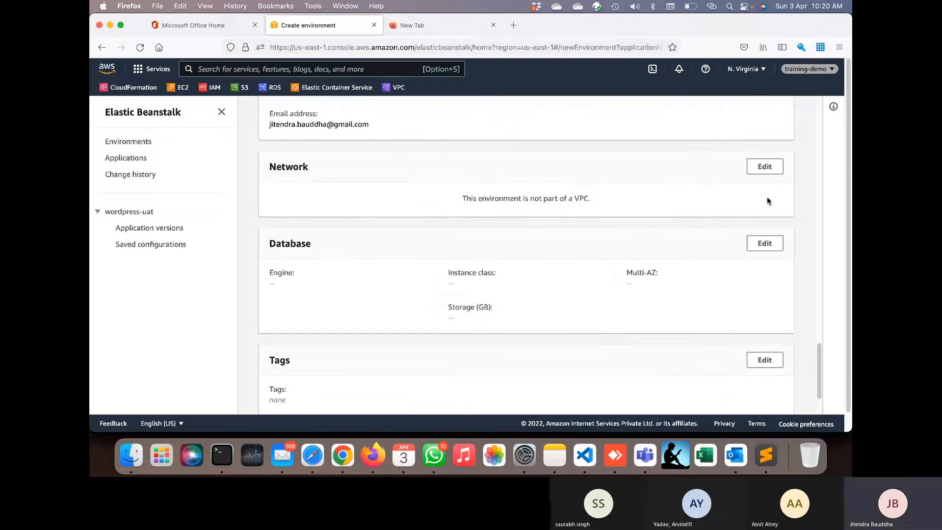
{"action": "left_click", "coordinate": [776, 172]}
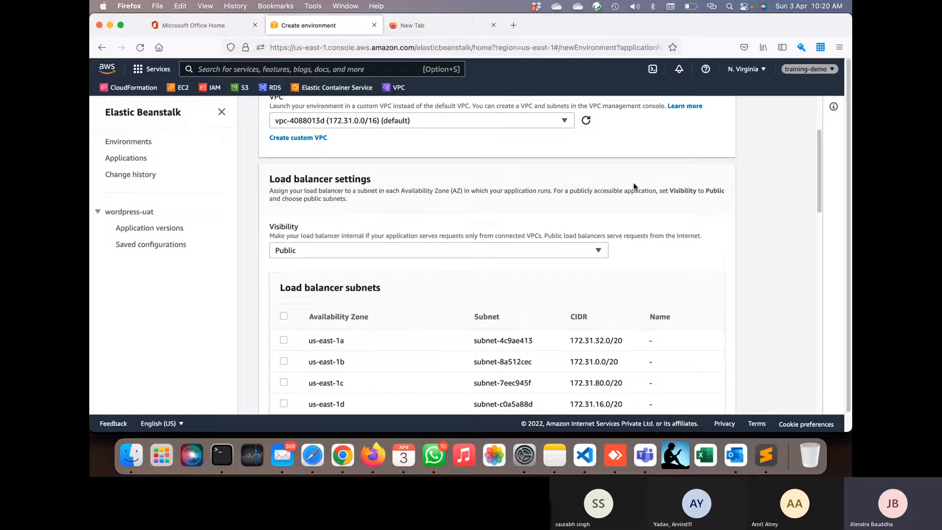
{"action": "scroll", "coordinate": [633, 186], "scroll_direction": "up", "scroll_amount": 2}
{"action": "scroll", "coordinate": [633, 186], "scroll_direction": "up", "scroll_amount": 1}
{"action": "left_click", "coordinate": [565, 172]}
{"action": "left_click", "coordinate": [542, 201]}
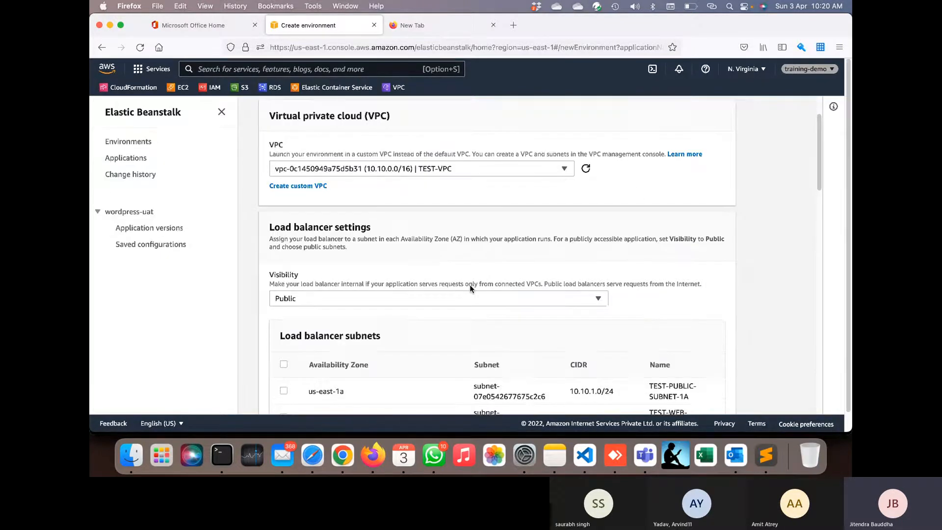
{"action": "scroll", "coordinate": [463, 294], "scroll_direction": "down", "scroll_amount": 3}
{"action": "scroll", "coordinate": [425, 294], "scroll_direction": "down", "scroll_amount": 2}
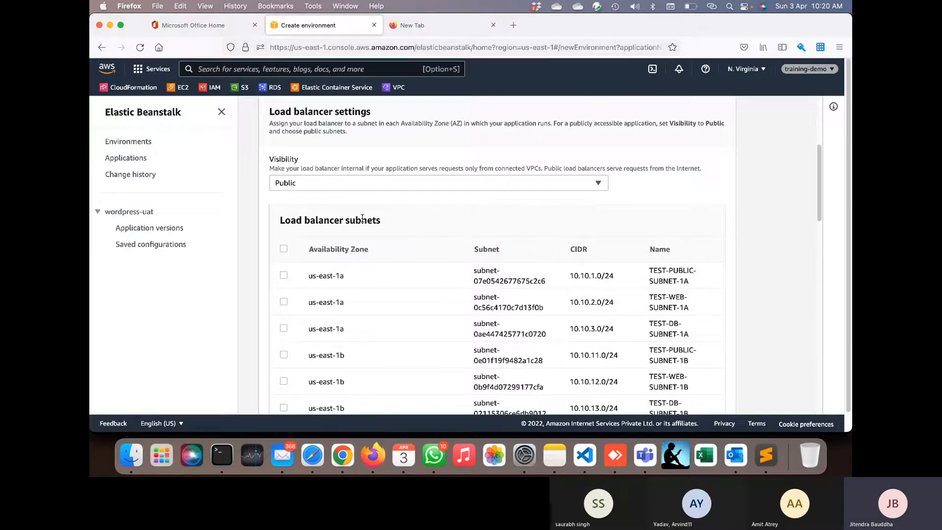
{"action": "left_click", "coordinate": [284, 275]}
{"action": "scroll", "coordinate": [287, 326], "scroll_direction": "down", "scroll_amount": 3}
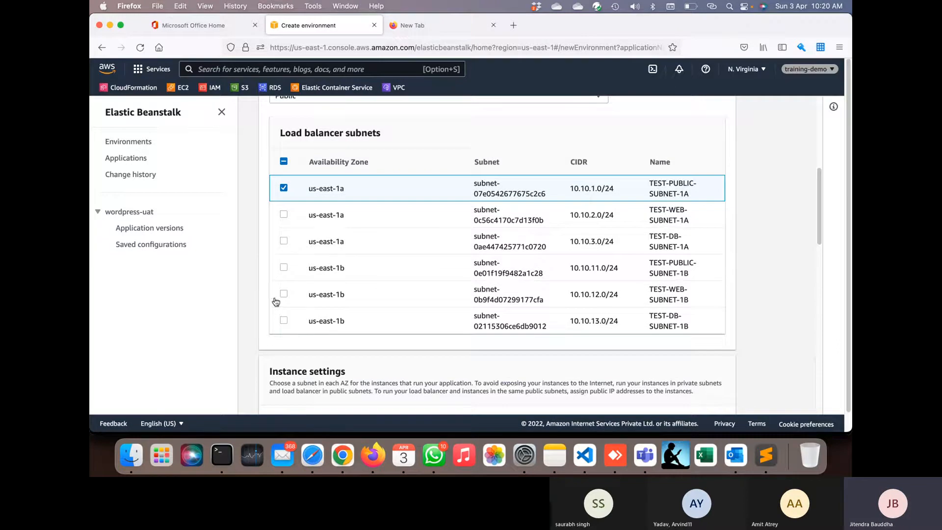
{"action": "left_click", "coordinate": [283, 267]}
- Set the load balancer visibility back to Public after briefly choosing Internal
{"action": "scroll", "coordinate": [348, 292], "scroll_direction": "up", "scroll_amount": 4}
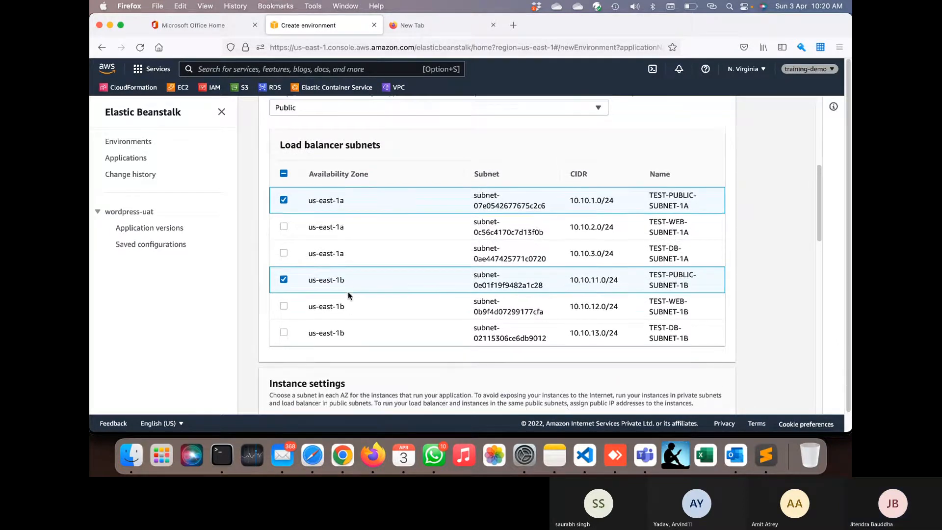
{"action": "left_click", "coordinate": [334, 180]}
{"action": "left_click", "coordinate": [319, 210]}
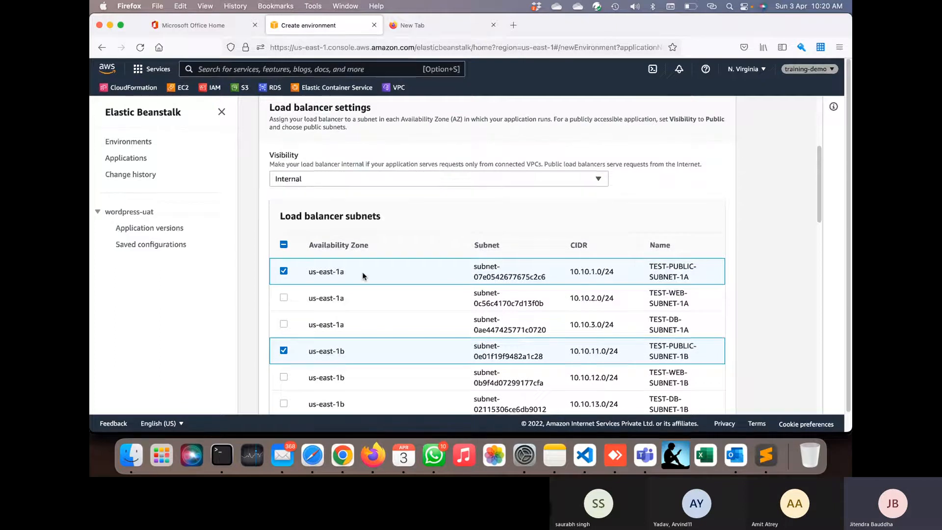
{"action": "scroll", "coordinate": [355, 290], "scroll_direction": "down", "scroll_amount": 3}
{"action": "scroll", "coordinate": [355, 289], "scroll_direction": "up", "scroll_amount": 2}
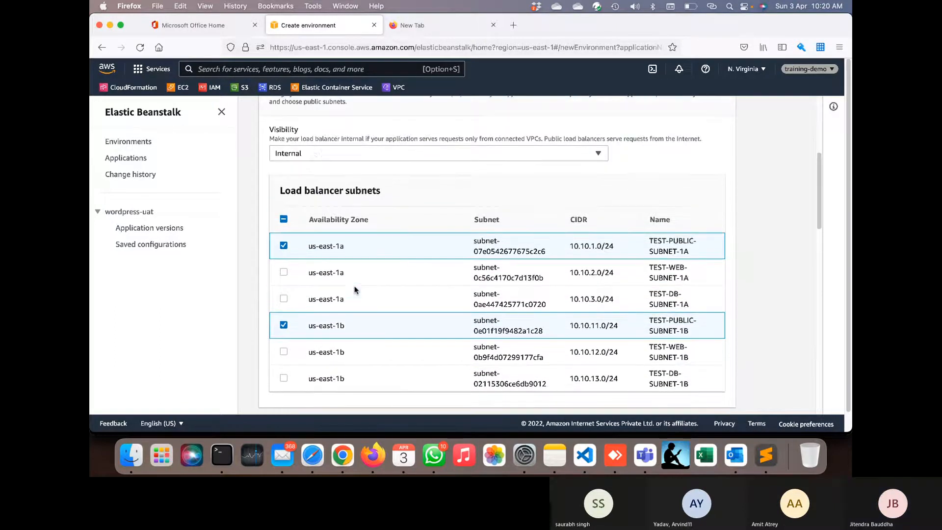
{"action": "left_click", "coordinate": [316, 155]}
{"action": "left_click", "coordinate": [308, 168]}
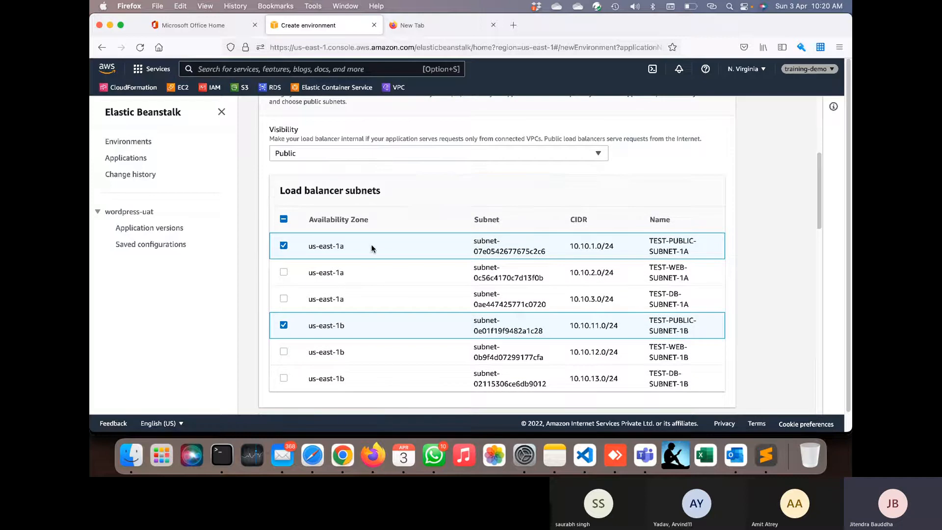
{"action": "scroll", "coordinate": [371, 248], "scroll_direction": "down", "scroll_amount": 3}
{"action": "scroll", "coordinate": [371, 248], "scroll_direction": "down", "scroll_amount": 5}
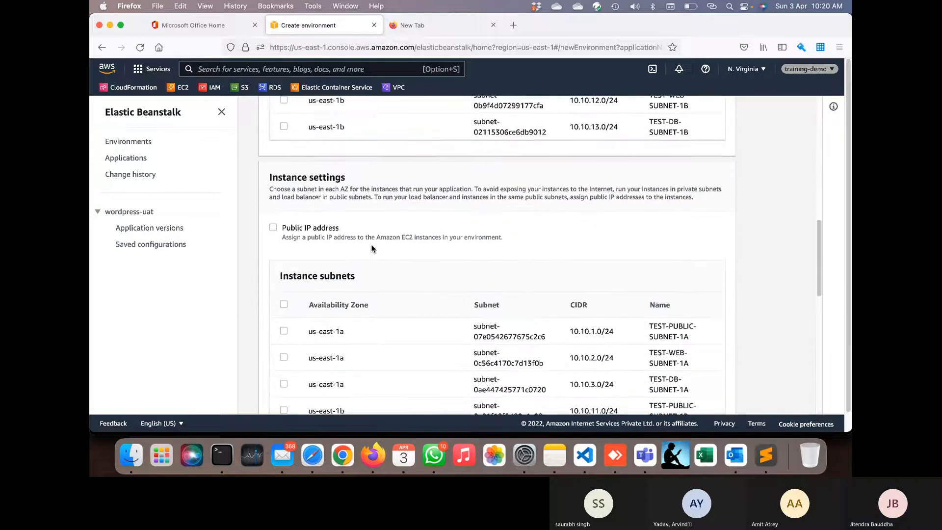
- Limit the instance subnets to TEST-WEB-SUBNET-1A and TEST-WEB-SUBNET-1B
{"action": "scroll", "coordinate": [371, 248], "scroll_direction": "down", "scroll_amount": 1}
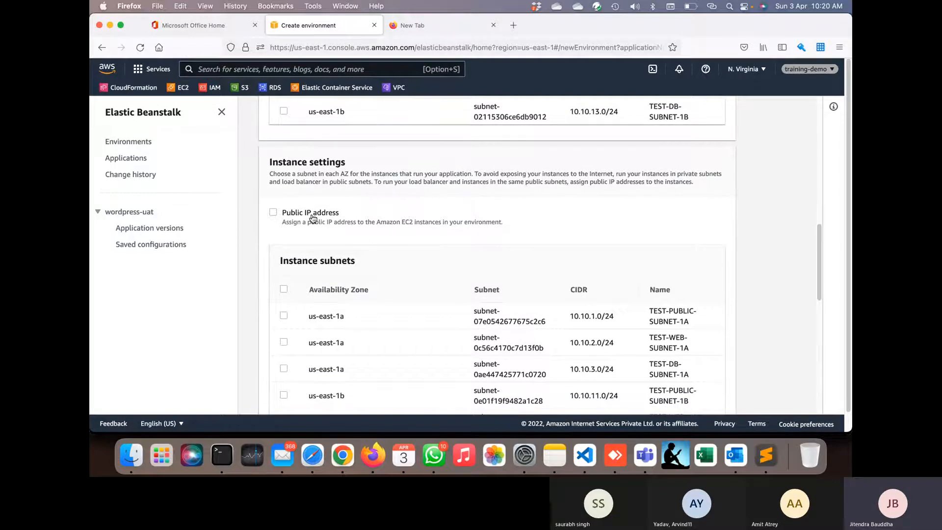
{"action": "scroll", "coordinate": [357, 254], "scroll_direction": "up", "scroll_amount": 3}
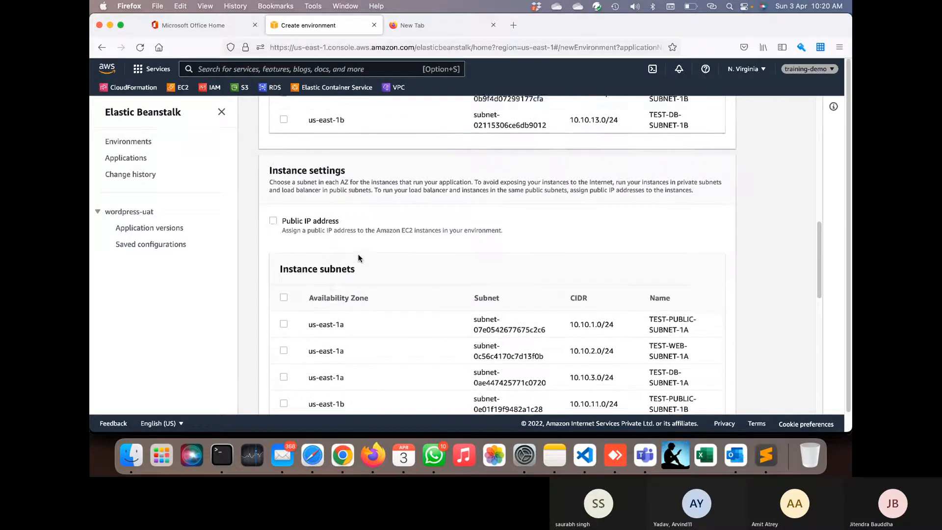
{"action": "scroll", "coordinate": [358, 254], "scroll_direction": "down", "scroll_amount": 5}
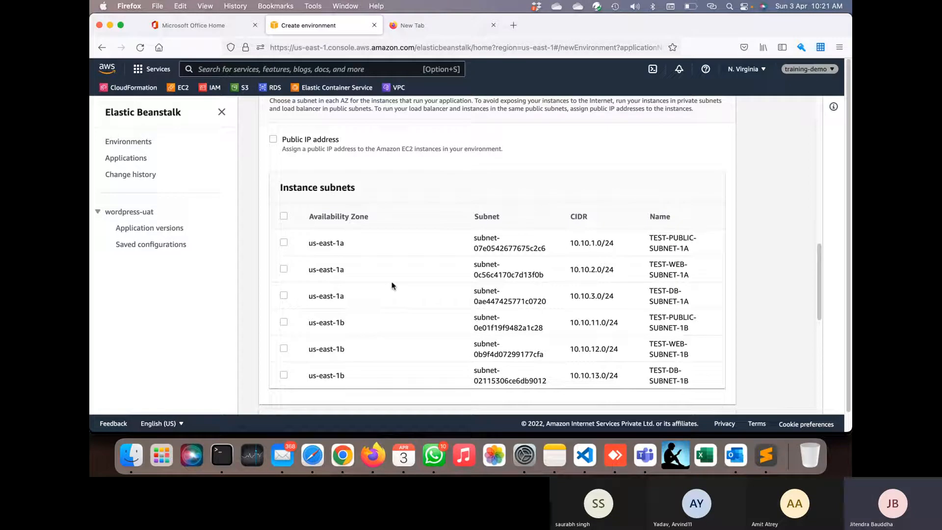
{"action": "left_click", "coordinate": [284, 269]}
{"action": "left_click", "coordinate": [283, 296]}
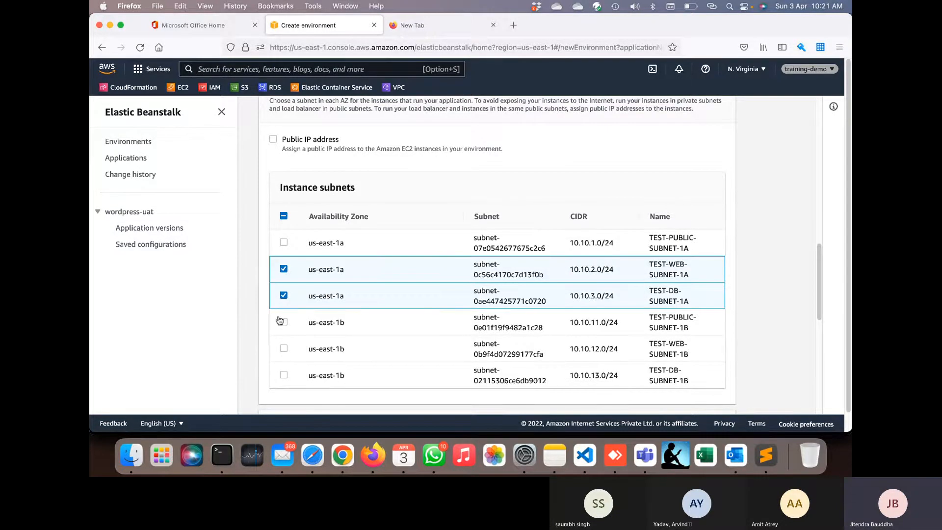
{"action": "left_click", "coordinate": [283, 349]}
{"action": "left_click", "coordinate": [283, 375]}
{"action": "scroll", "coordinate": [318, 374], "scroll_direction": "down", "scroll_amount": 4}
{"action": "scroll", "coordinate": [318, 374], "scroll_direction": "up", "scroll_amount": 4}
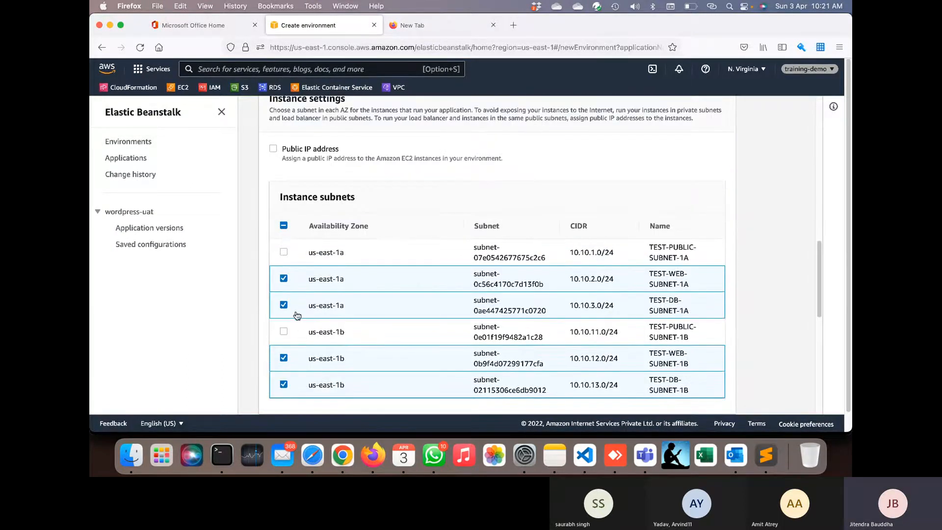
{"action": "left_click", "coordinate": [284, 305]}
{"action": "left_click", "coordinate": [283, 358]}
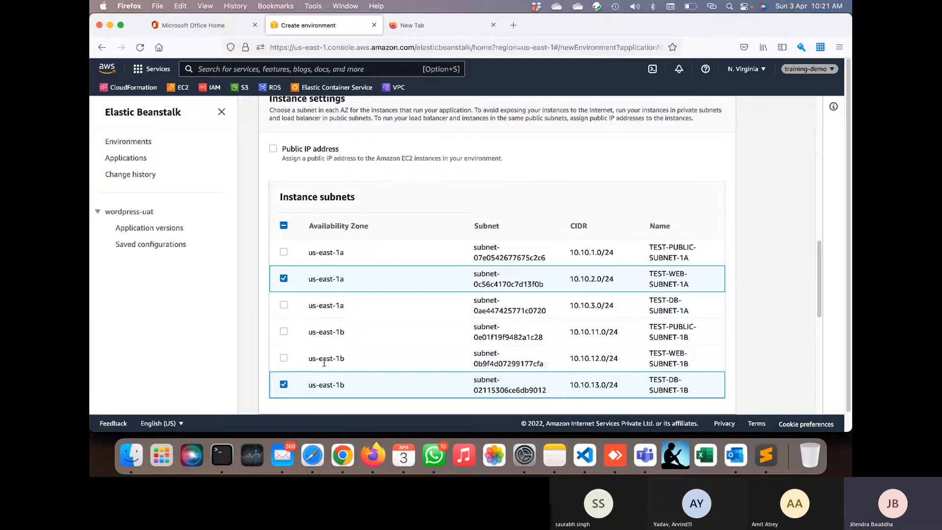
{"action": "left_click", "coordinate": [284, 358]}
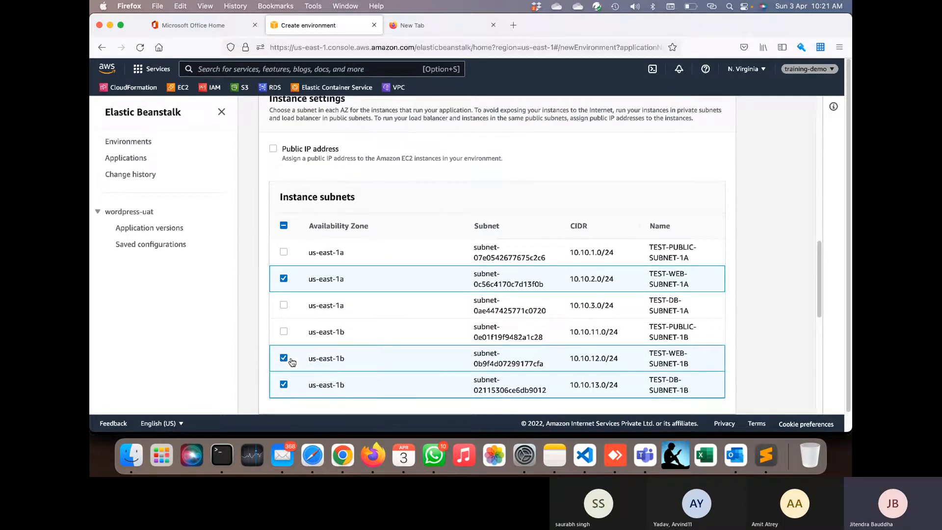
{"action": "left_click", "coordinate": [282, 386]}
{"action": "scroll", "coordinate": [346, 385], "scroll_direction": "down", "scroll_amount": 5}
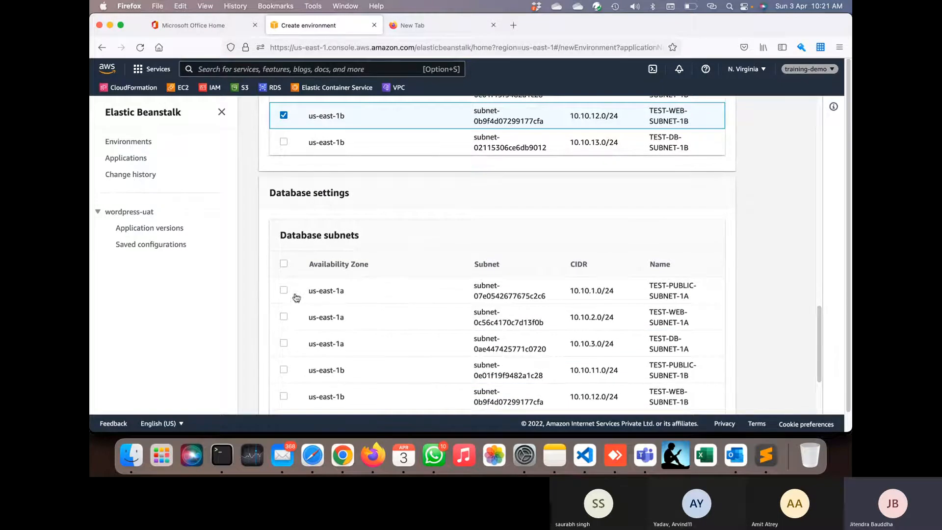
- Put the database in TEST-DB-SUBNET-1A and TEST-DB-SUBNET-1B and save the network settings
{"action": "left_click", "coordinate": [284, 343]}
{"action": "scroll", "coordinate": [286, 346], "scroll_direction": "down", "scroll_amount": 3}
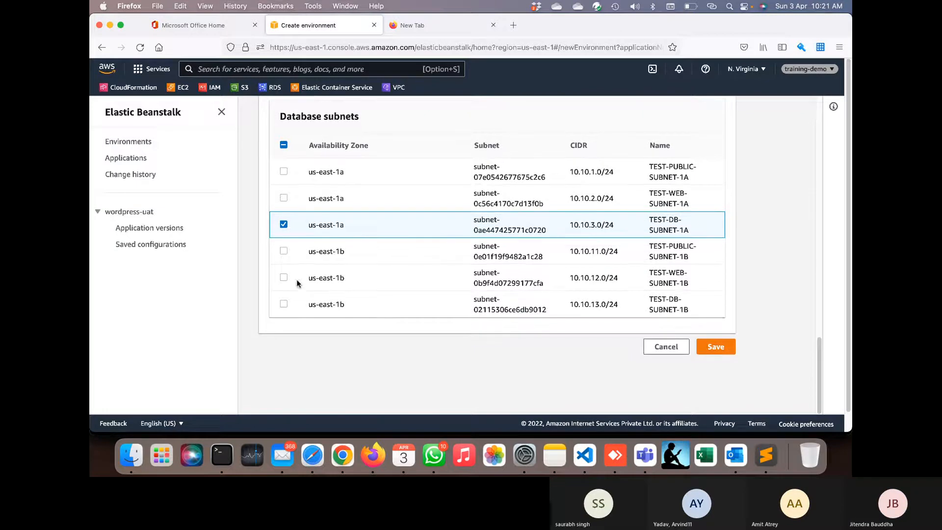
{"action": "left_click", "coordinate": [284, 304]}
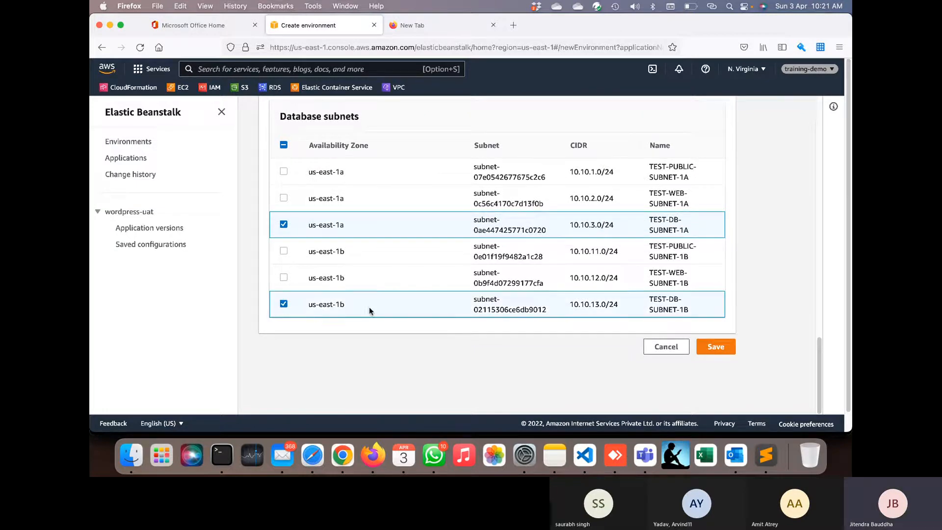
{"action": "scroll", "coordinate": [391, 301], "scroll_direction": "up", "scroll_amount": 15}
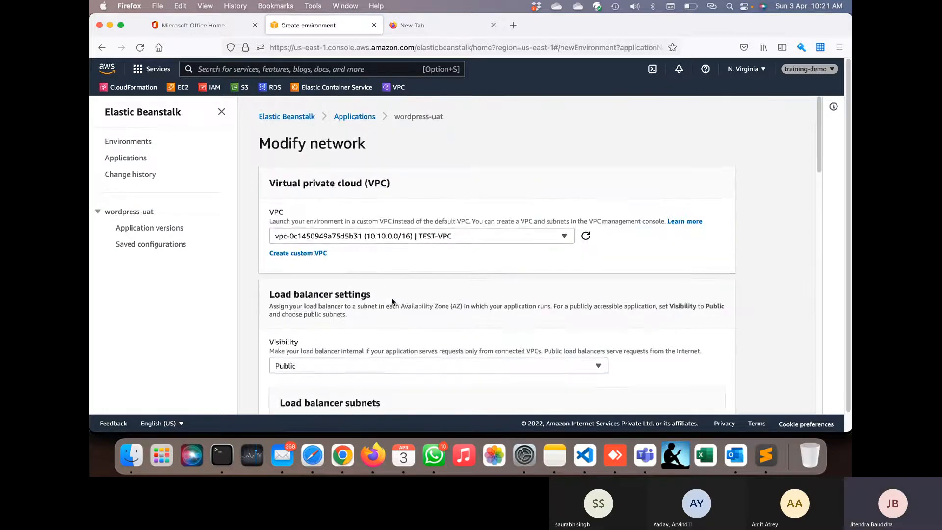
{"action": "scroll", "coordinate": [392, 301], "scroll_direction": "down", "scroll_amount": 3}
{"action": "scroll", "coordinate": [418, 274], "scroll_direction": "down", "scroll_amount": 8}
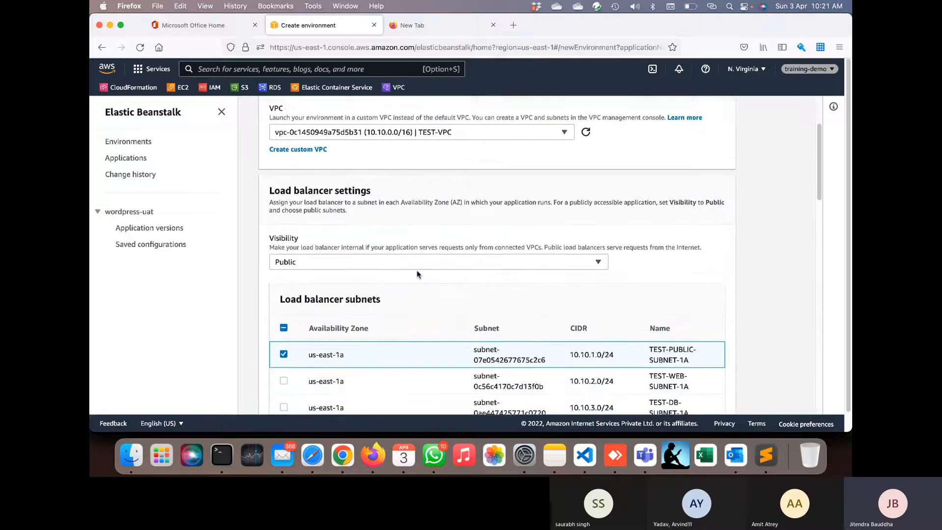
{"action": "scroll", "coordinate": [489, 351], "scroll_direction": "down", "scroll_amount": 10}
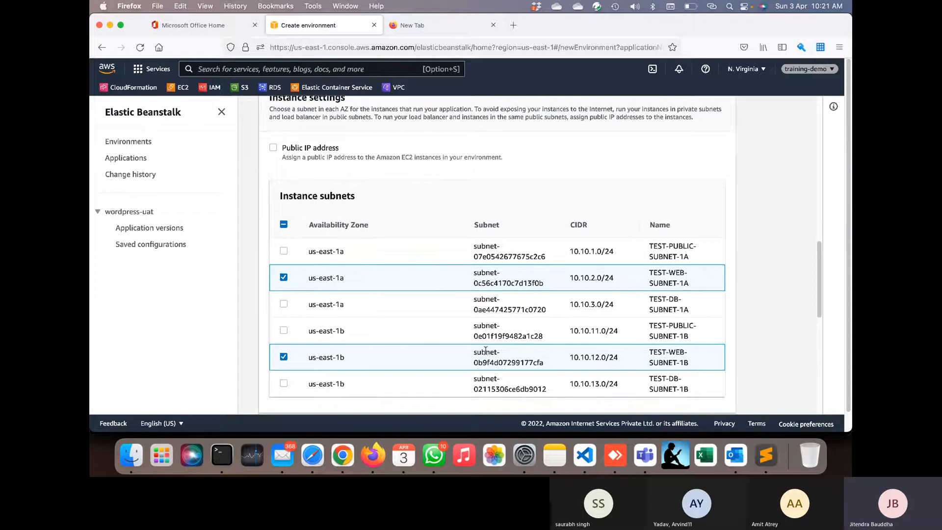
{"action": "scroll", "coordinate": [483, 353], "scroll_direction": "down", "scroll_amount": 4}
{"action": "scroll", "coordinate": [466, 289], "scroll_direction": "down", "scroll_amount": 11}
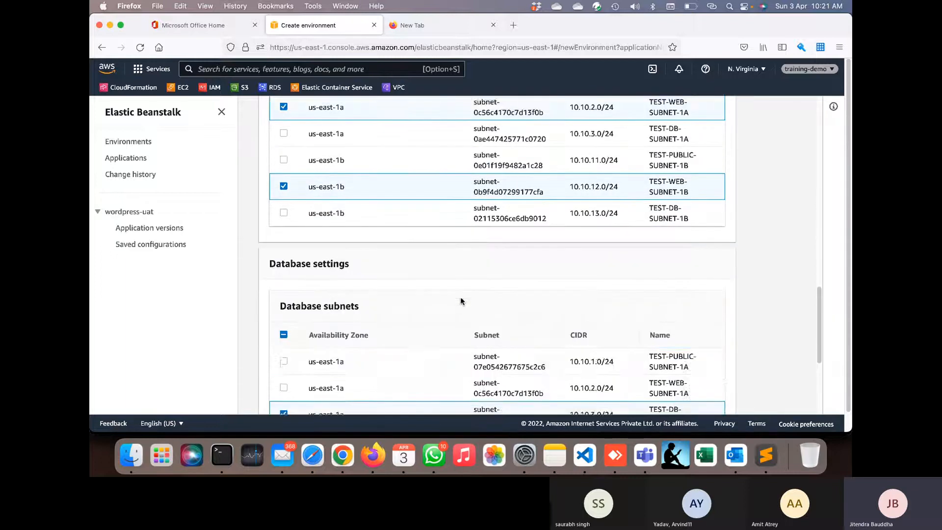
{"action": "scroll", "coordinate": [487, 329], "scroll_direction": "up", "scroll_amount": 20}
{"action": "scroll", "coordinate": [487, 328], "scroll_direction": "up", "scroll_amount": 5}
{"action": "scroll", "coordinate": [486, 328], "scroll_direction": "down", "scroll_amount": 15}
{"action": "scroll", "coordinate": [487, 328], "scroll_direction": "down", "scroll_amount": 5}
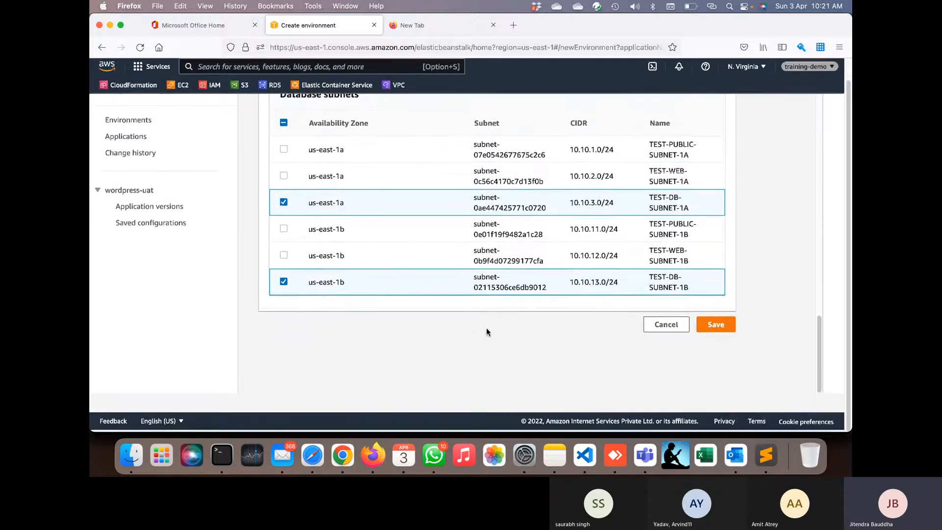
{"action": "left_click", "coordinate": [709, 327]}
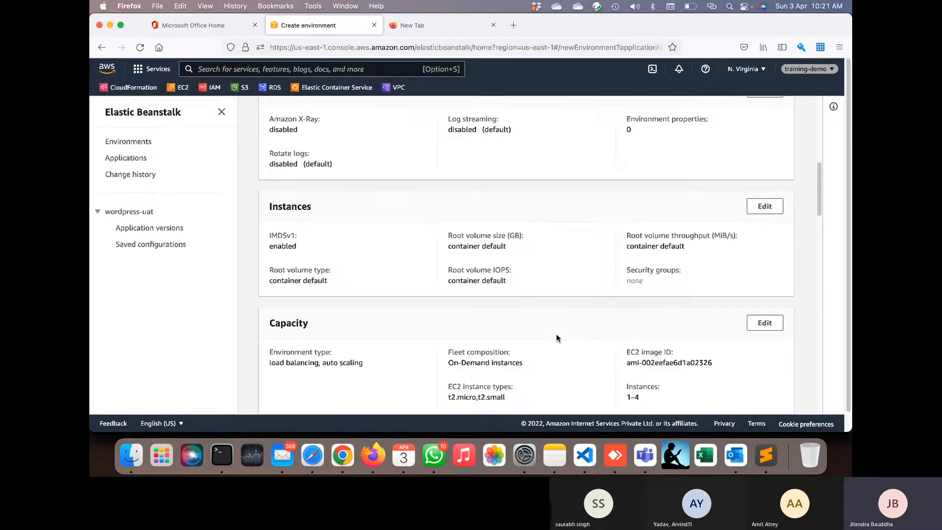
- Scroll the Wordpressuat-env review down to the Database section and start editing it
{"action": "scroll", "coordinate": [557, 337], "scroll_direction": "down", "scroll_amount": 5}
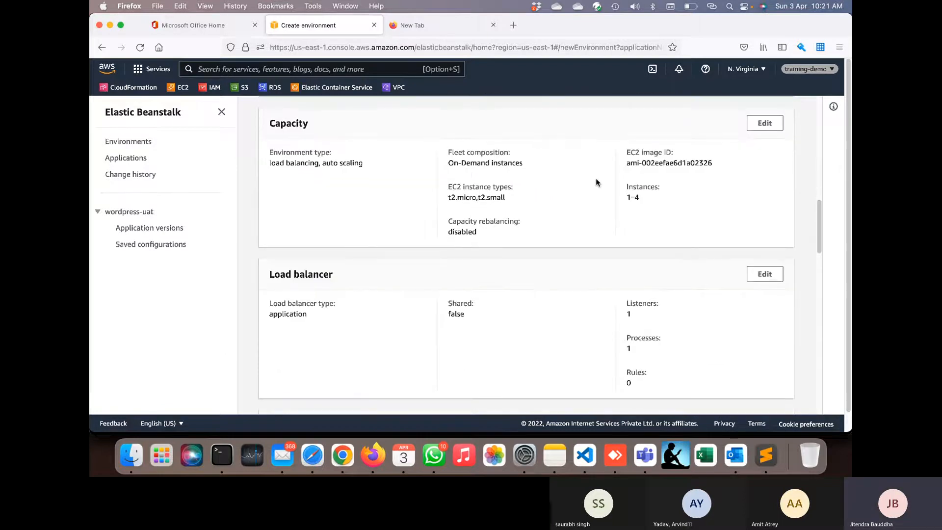
{"action": "scroll", "coordinate": [643, 191], "scroll_direction": "down", "scroll_amount": 5}
{"action": "scroll", "coordinate": [650, 201], "scroll_direction": "down", "scroll_amount": 10}
{"action": "scroll", "coordinate": [639, 214], "scroll_direction": "down", "scroll_amount": 4}
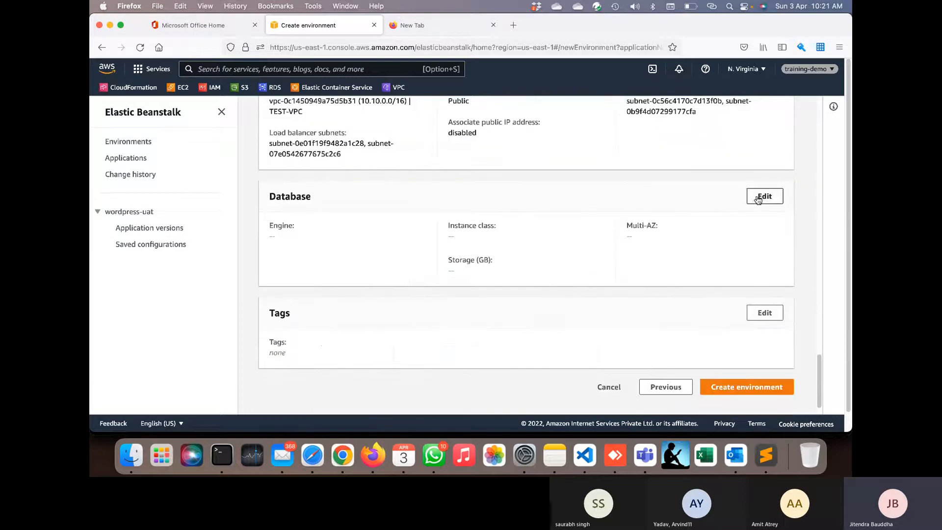
{"action": "left_click", "coordinate": [758, 199]}
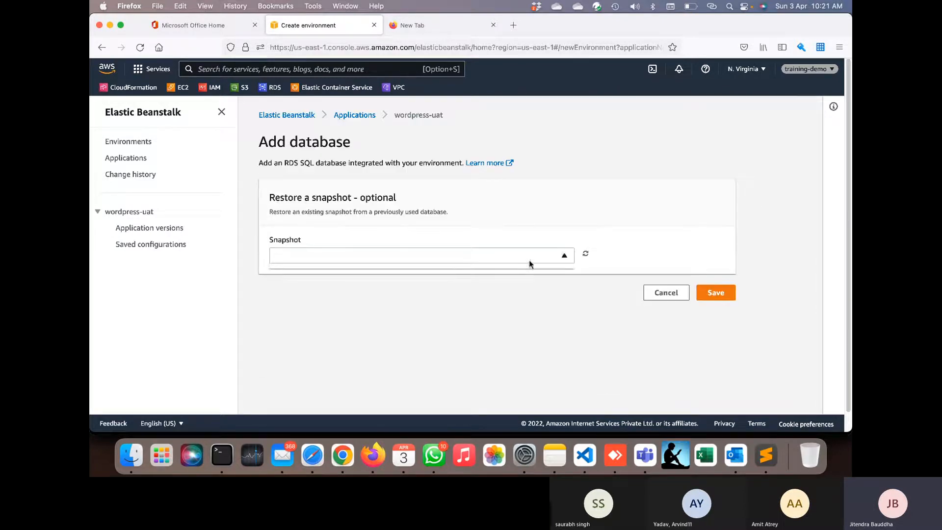
- Keep the database snapshot at None and the engine at mysql
{"action": "left_click", "coordinate": [555, 256]}
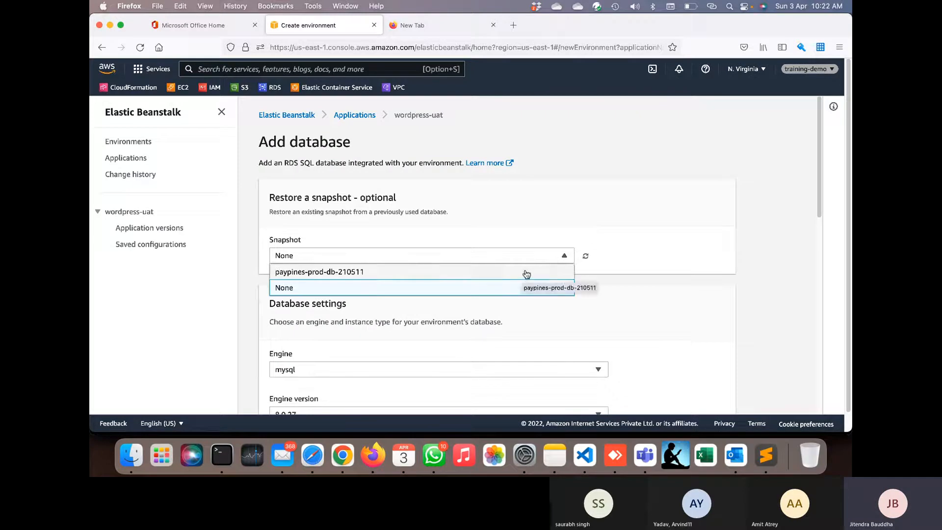
{"action": "left_click", "coordinate": [614, 243]}
{"action": "scroll", "coordinate": [535, 309], "scroll_direction": "down", "scroll_amount": 3}
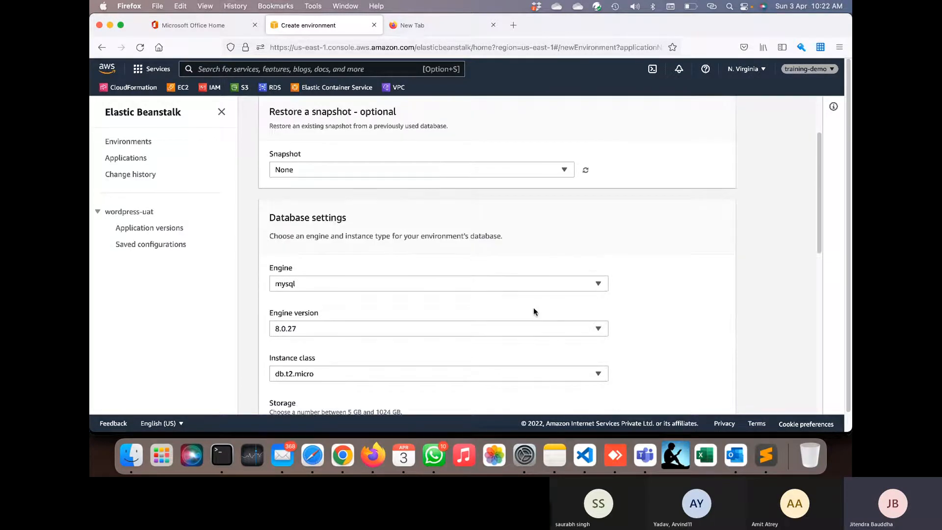
{"action": "scroll", "coordinate": [535, 310], "scroll_direction": "down", "scroll_amount": 2}
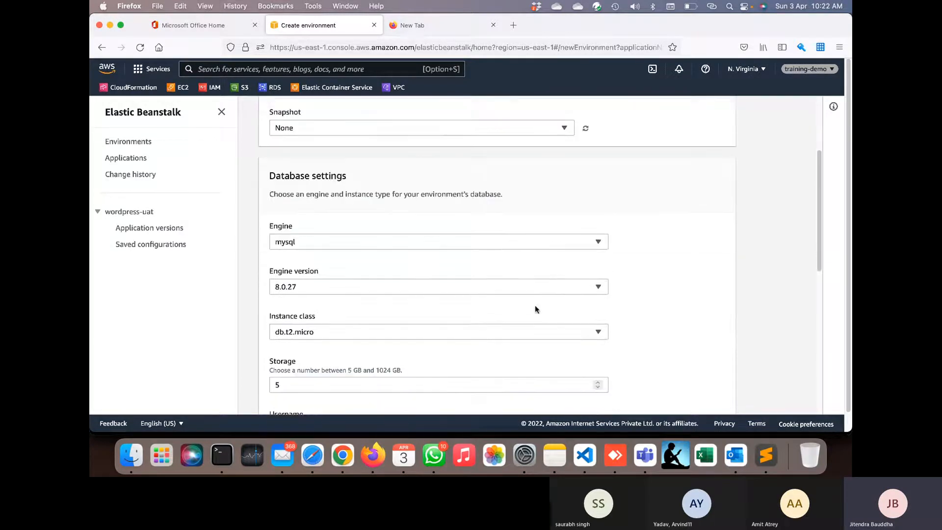
{"action": "left_click", "coordinate": [400, 241]}
{"action": "left_click", "coordinate": [400, 241]}
{"action": "scroll", "coordinate": [412, 301], "scroll_direction": "down", "scroll_amount": 3}
{"action": "scroll", "coordinate": [324, 275], "scroll_direction": "down", "scroll_amount": 5}
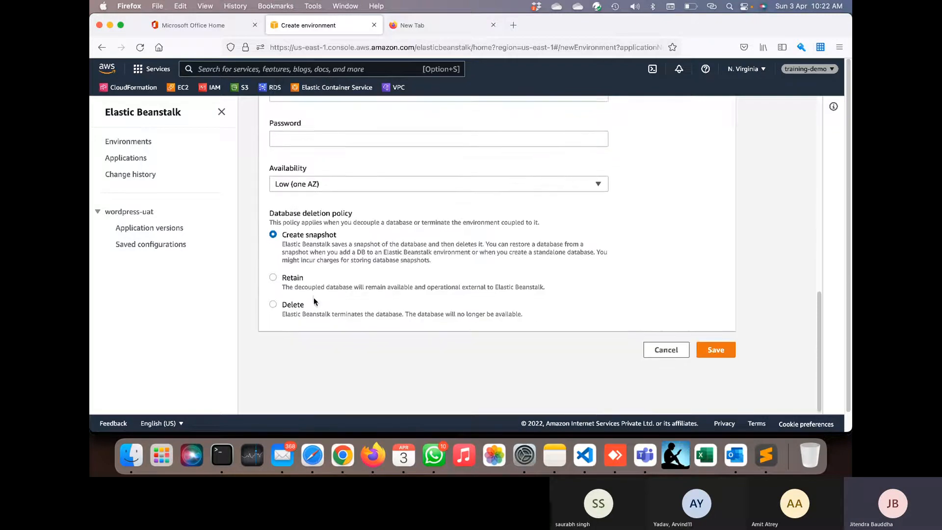
{"action": "scroll", "coordinate": [314, 299], "scroll_direction": "up", "scroll_amount": 3}
{"action": "scroll", "coordinate": [315, 302], "scroll_direction": "up", "scroll_amount": 1}
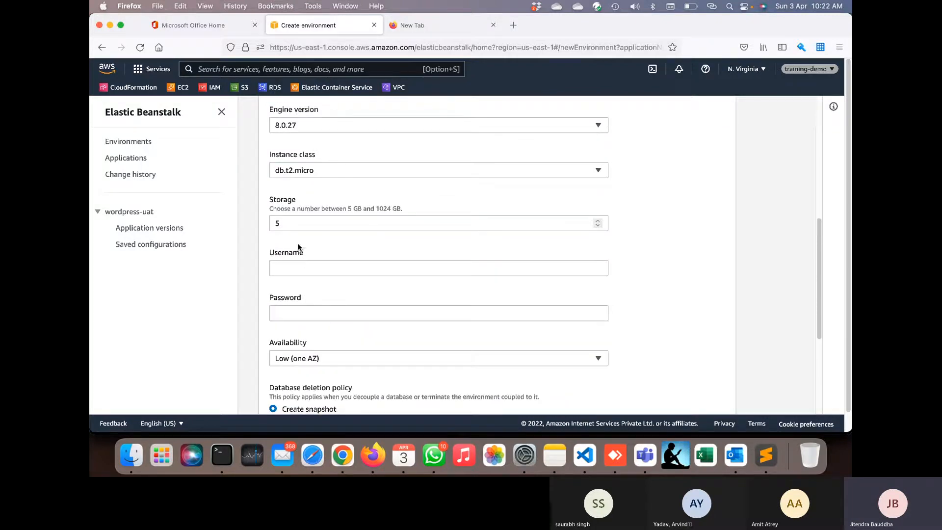
- Enter the database master username and password, then save the database settings
{"action": "left_click", "coordinate": [298, 267]}
{"action": "type", "text": "test"}
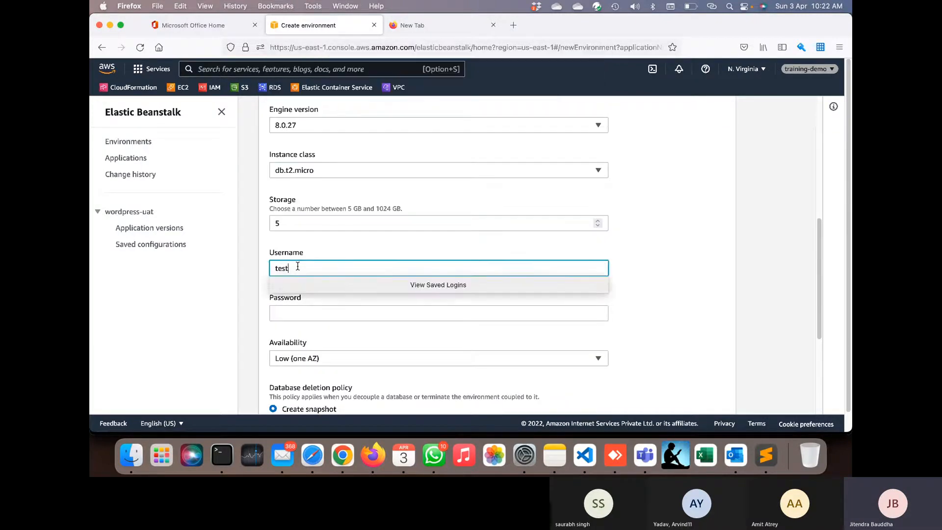
{"action": "type", "text": "db"}
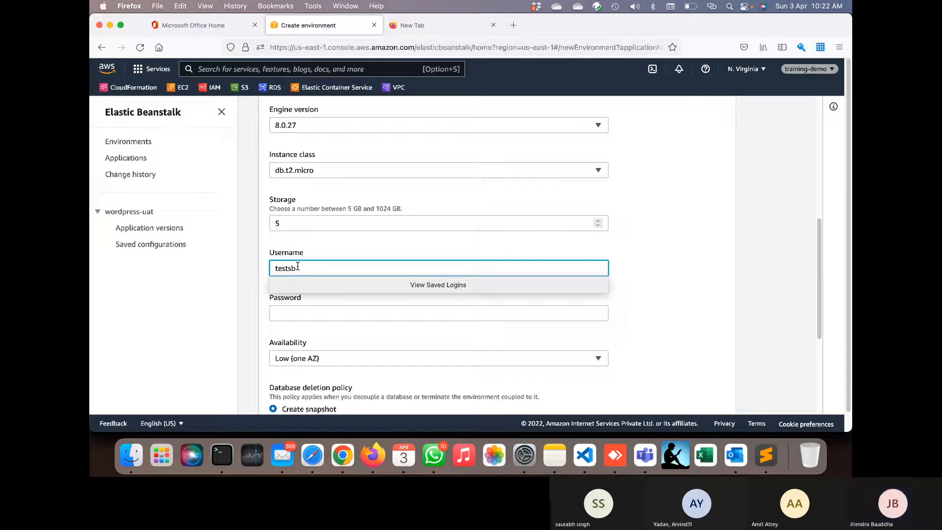
{"action": "left_click", "coordinate": [292, 311]}
{"action": "left_click", "coordinate": [246, 298]}
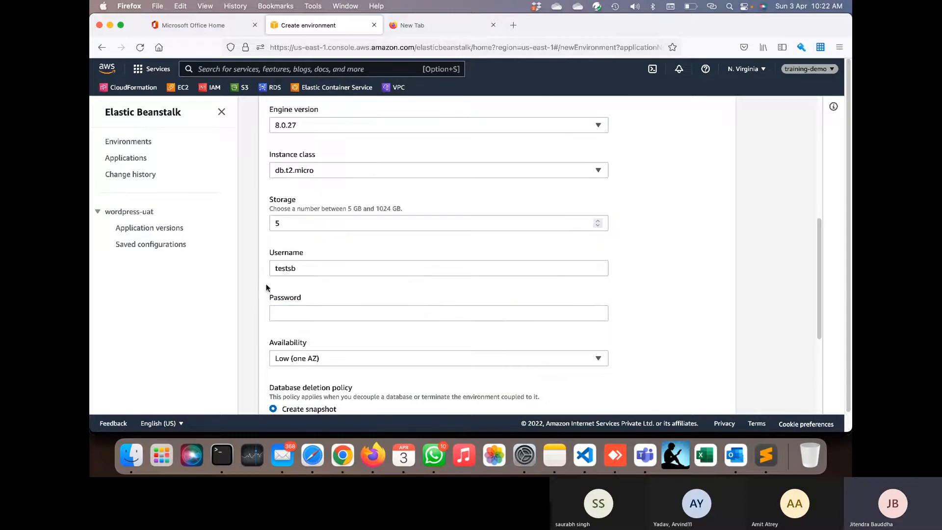
{"action": "left_click", "coordinate": [292, 268]}
{"action": "key", "text": "BackSpace"}
{"action": "key", "text": "BackSpace"}
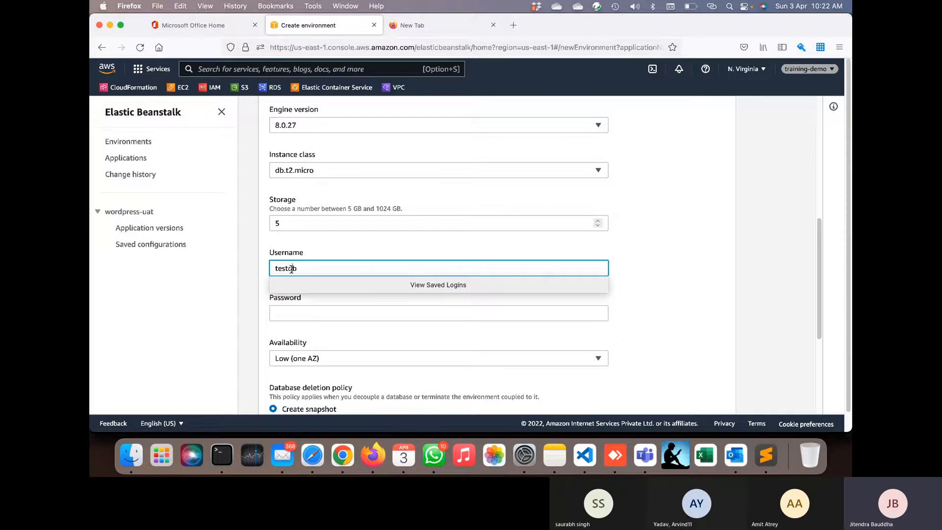
{"action": "key", "text": "Tab"}
{"action": "type", "text": "••••"}
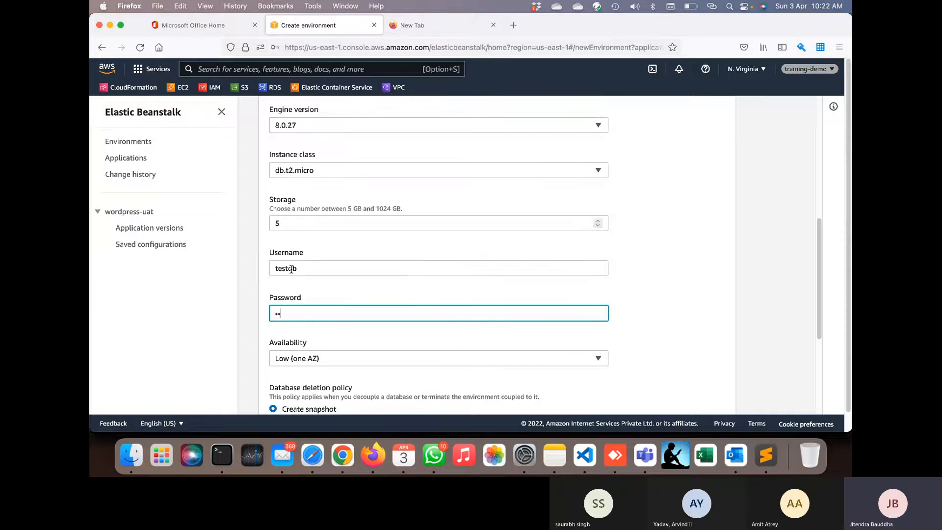
{"action": "type", "text": "•••"}
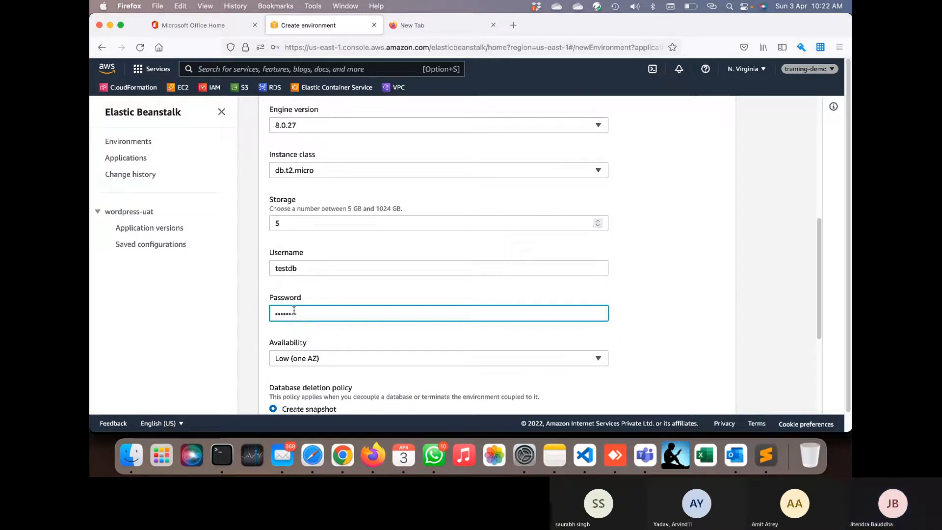
{"action": "left_click", "coordinate": [310, 335]}
{"action": "scroll", "coordinate": [314, 324], "scroll_direction": "down", "scroll_amount": 4}
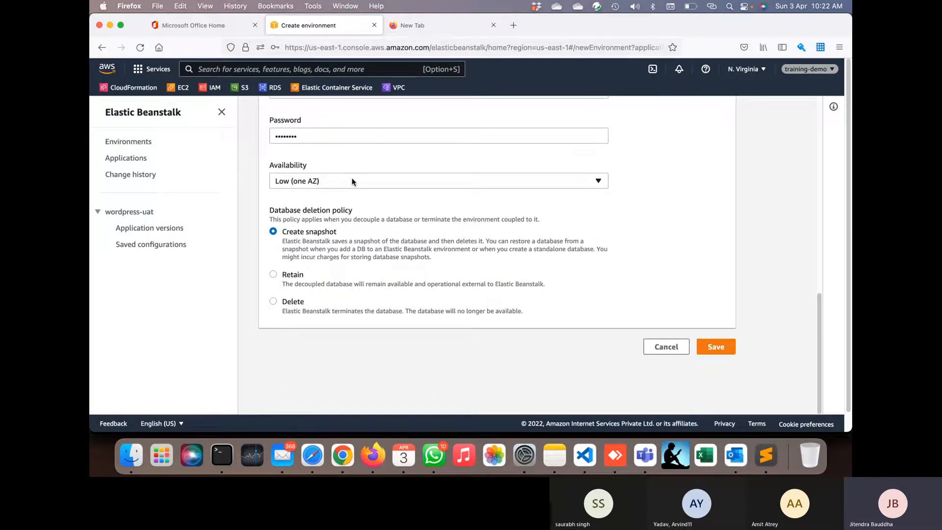
{"action": "left_click", "coordinate": [716, 346]}
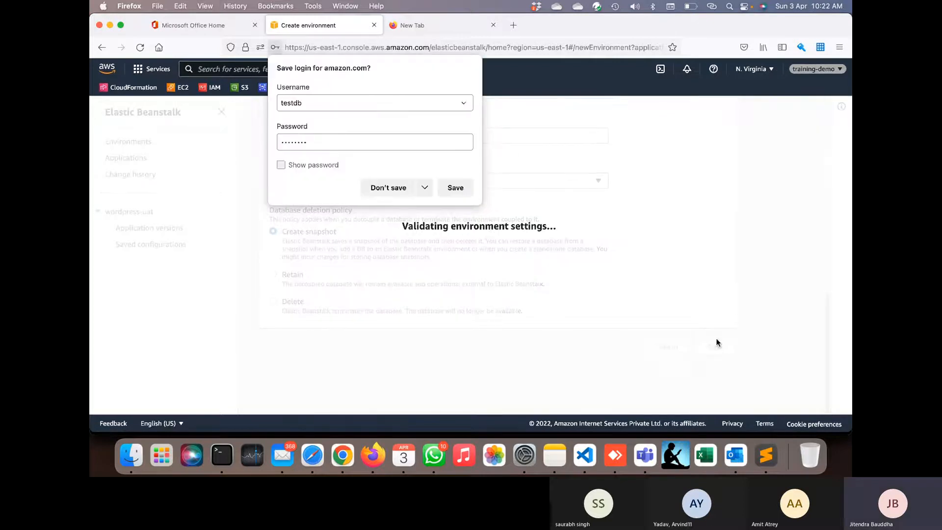
- Decline Firefox's save-login prompt and launch creation of Wordpressuat-env from the review page
{"action": "left_click", "coordinate": [396, 187]}
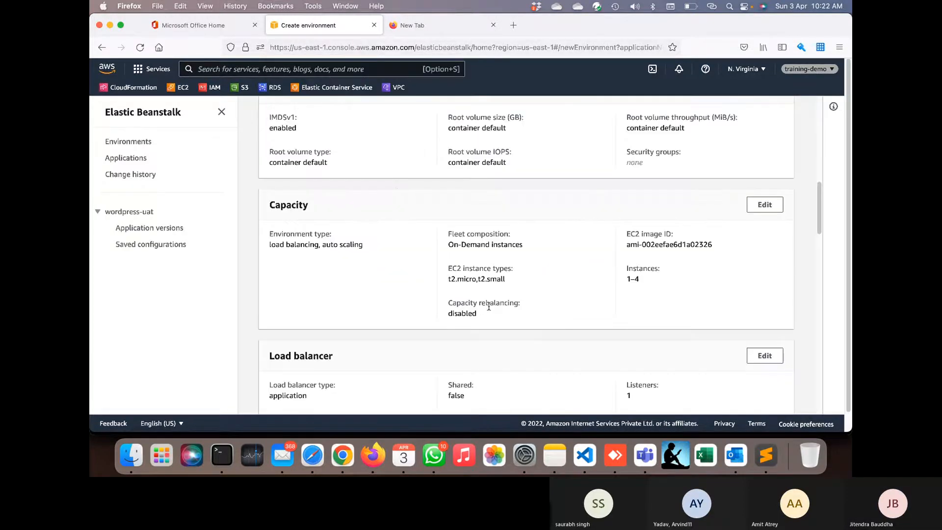
{"action": "scroll", "coordinate": [488, 305], "scroll_direction": "down", "scroll_amount": 15}
{"action": "scroll", "coordinate": [487, 305], "scroll_direction": "down", "scroll_amount": 5}
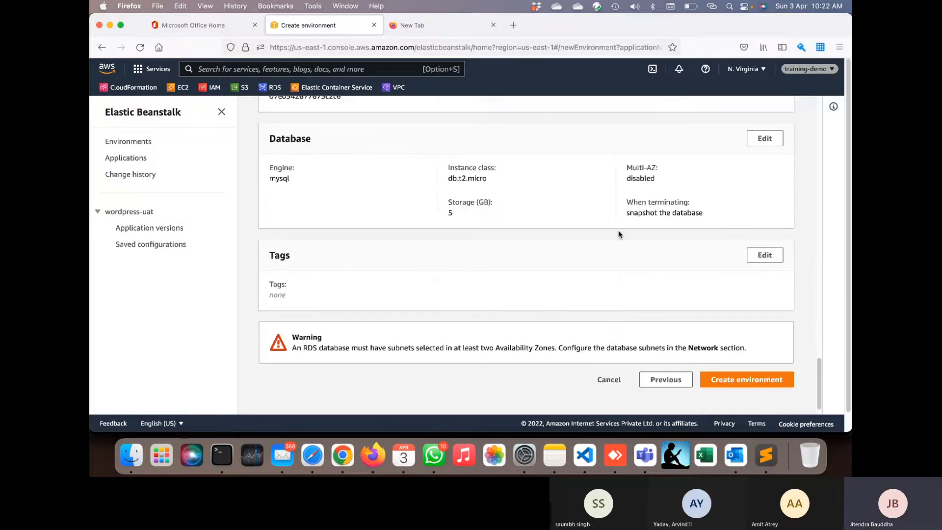
{"action": "scroll", "coordinate": [586, 258], "scroll_direction": "down", "scroll_amount": 1}
{"action": "key", "text": "super+Tab"}
{"action": "left_click", "coordinate": [756, 395]}
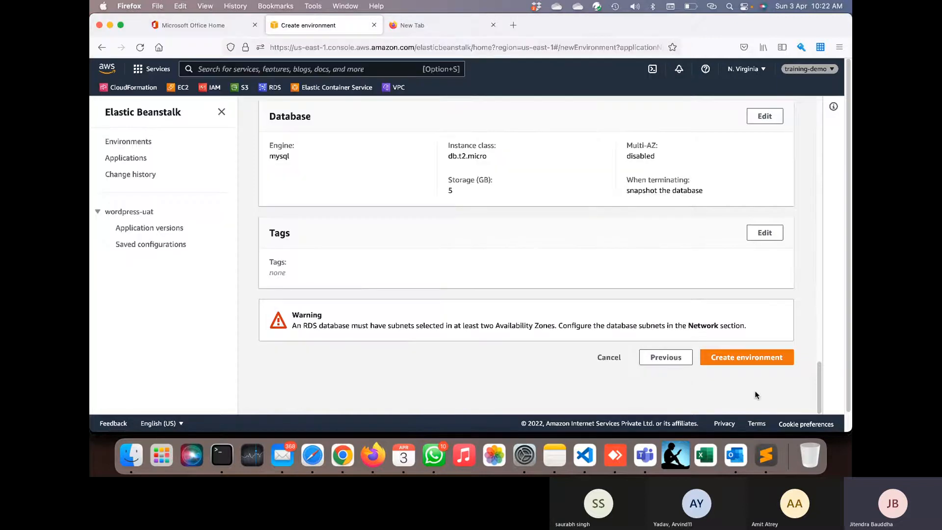
{"action": "left_click", "coordinate": [774, 361]}
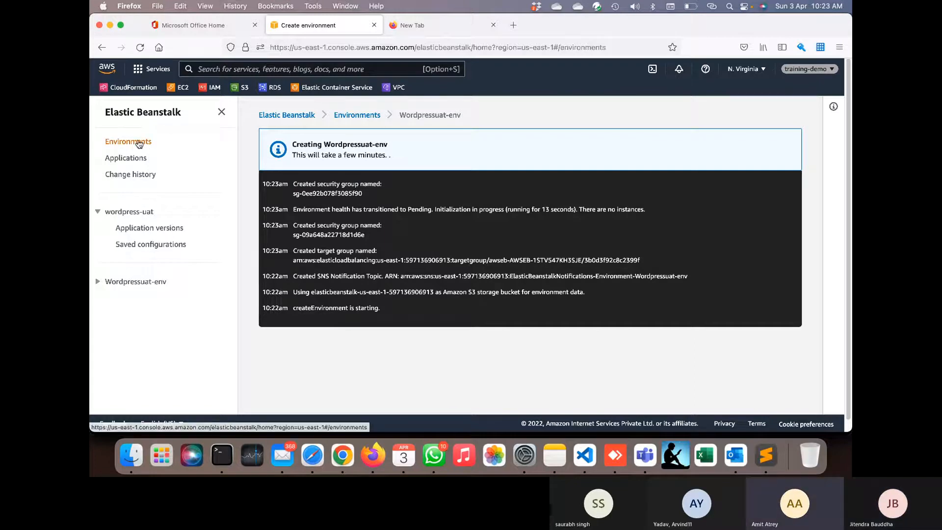
- Go from the Environments list to Wordpressprod-env's dashboard and its Configuration page
{"action": "left_click", "coordinate": [139, 143]}
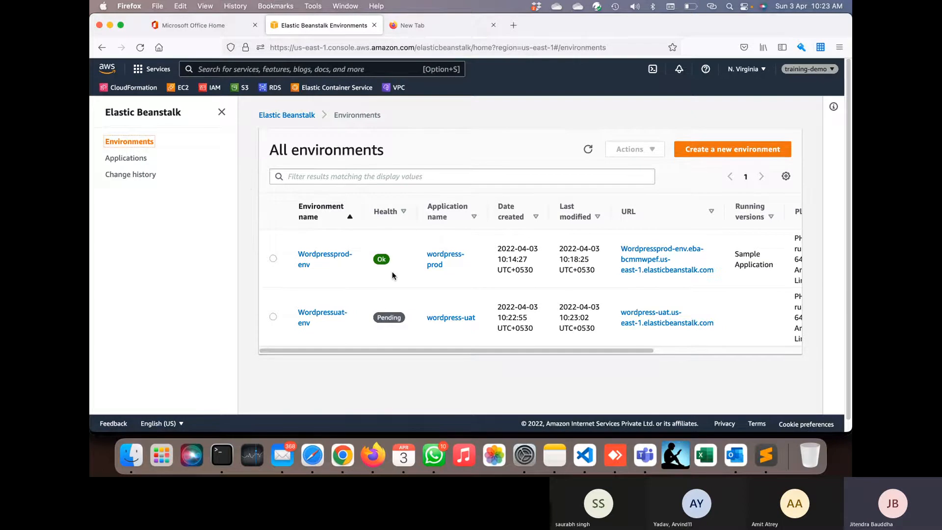
{"action": "left_click", "coordinate": [343, 258]}
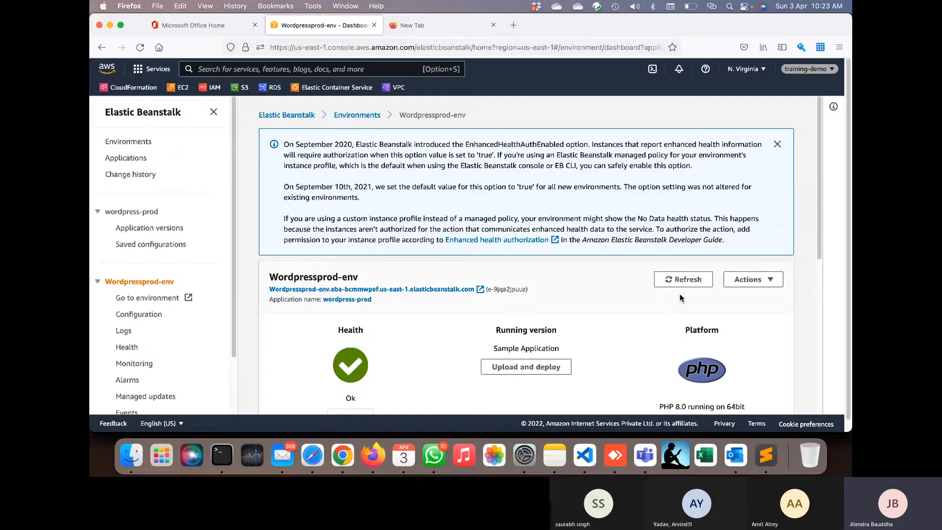
{"action": "left_click", "coordinate": [744, 281]}
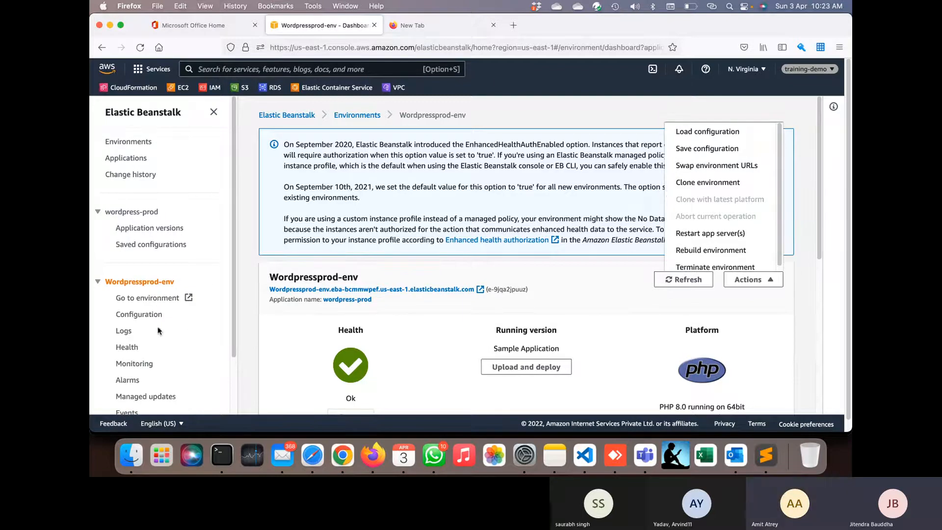
{"action": "left_click", "coordinate": [147, 316]}
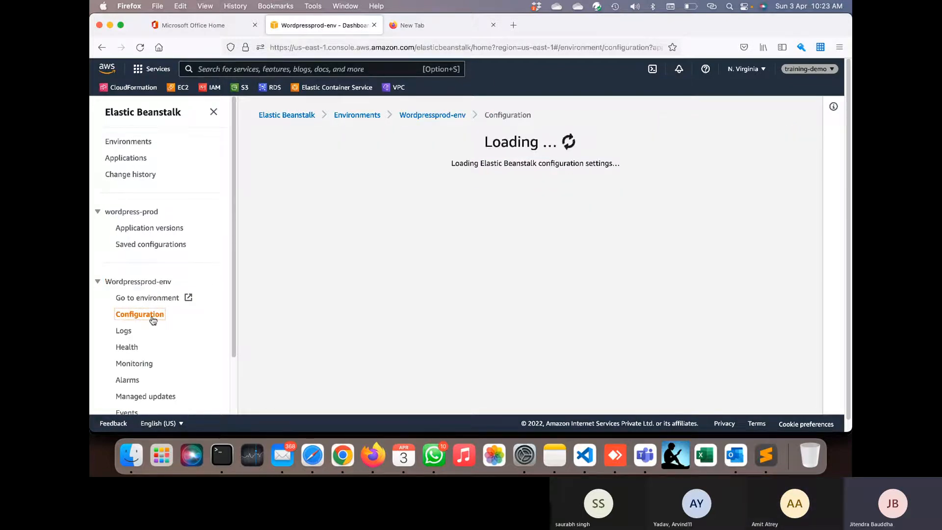
- Review Wordpressprod-env's configuration, highlighting the not-in-a-VPC network line, and bring up EC2 in a new tab
{"action": "scroll", "coordinate": [612, 257], "scroll_direction": "down", "scroll_amount": 4}
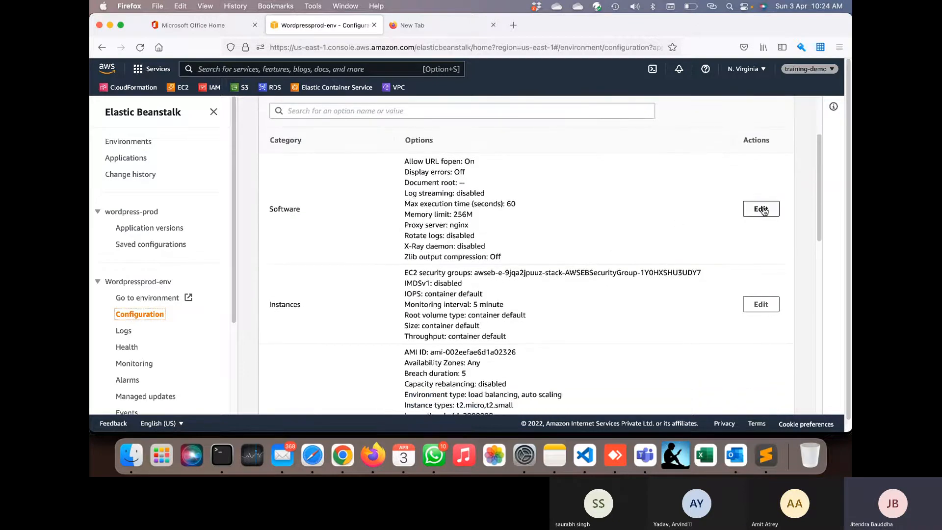
{"action": "scroll", "coordinate": [657, 319], "scroll_direction": "down", "scroll_amount": 3}
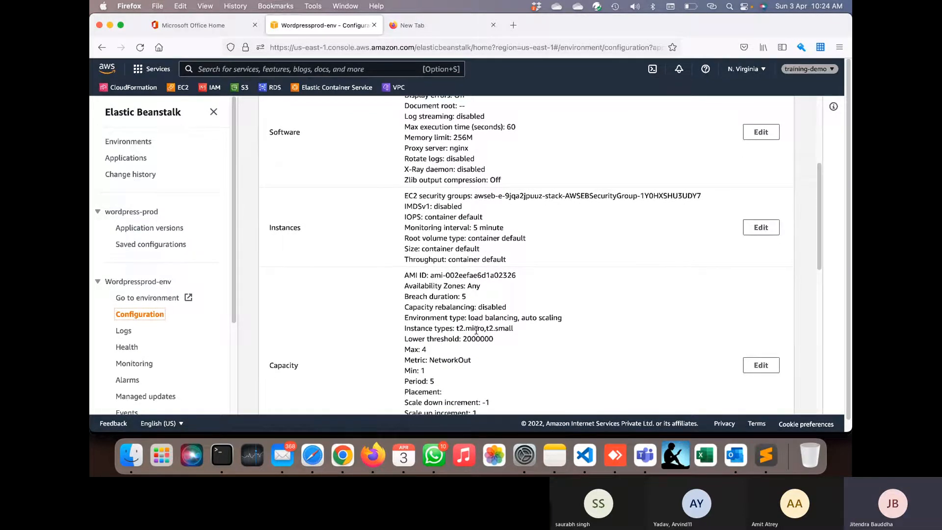
{"action": "scroll", "coordinate": [643, 361], "scroll_direction": "down", "scroll_amount": 5}
{"action": "scroll", "coordinate": [627, 232], "scroll_direction": "down", "scroll_amount": 6}
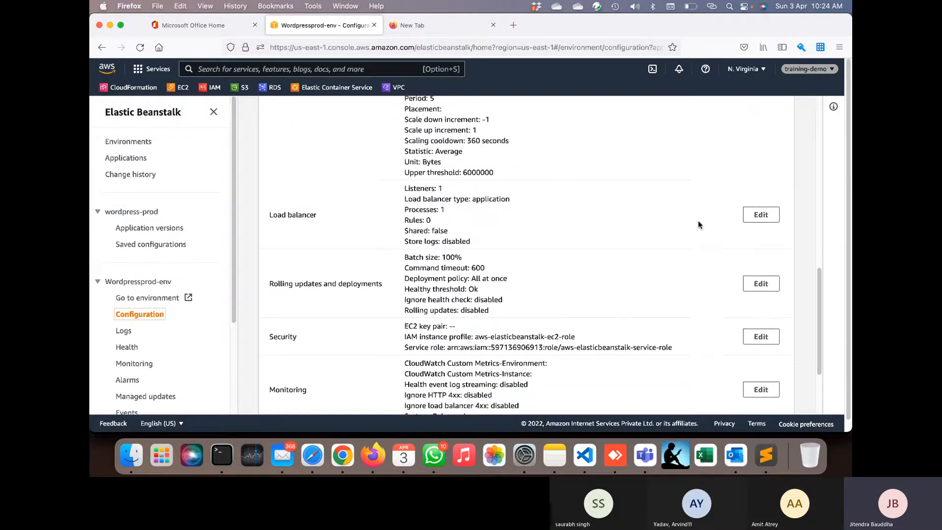
{"action": "scroll", "coordinate": [699, 226], "scroll_direction": "down", "scroll_amount": 3}
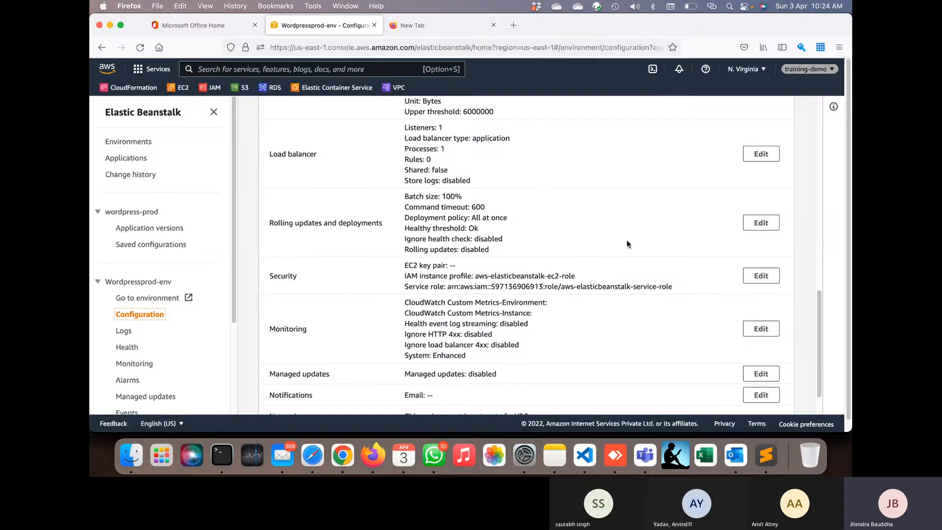
{"action": "scroll", "coordinate": [501, 295], "scroll_direction": "down", "scroll_amount": 2}
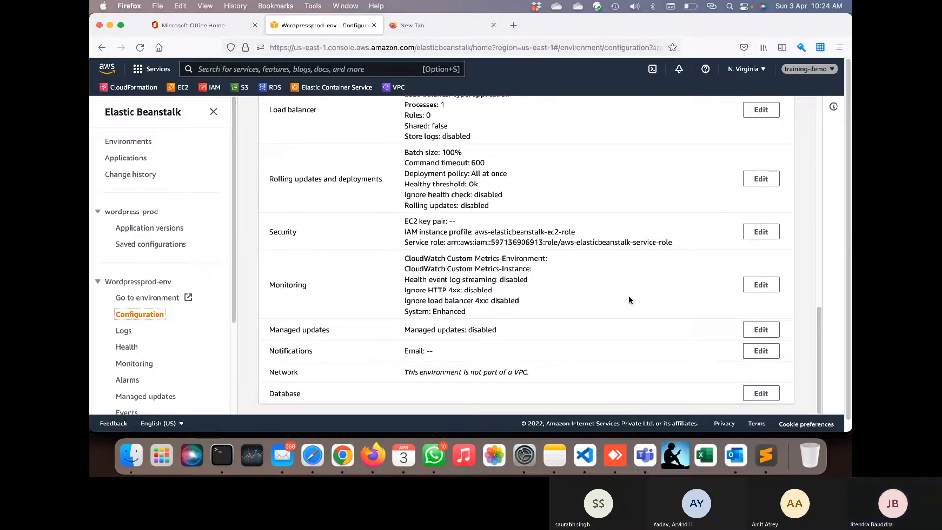
{"action": "triple_click", "coordinate": [493, 373]}
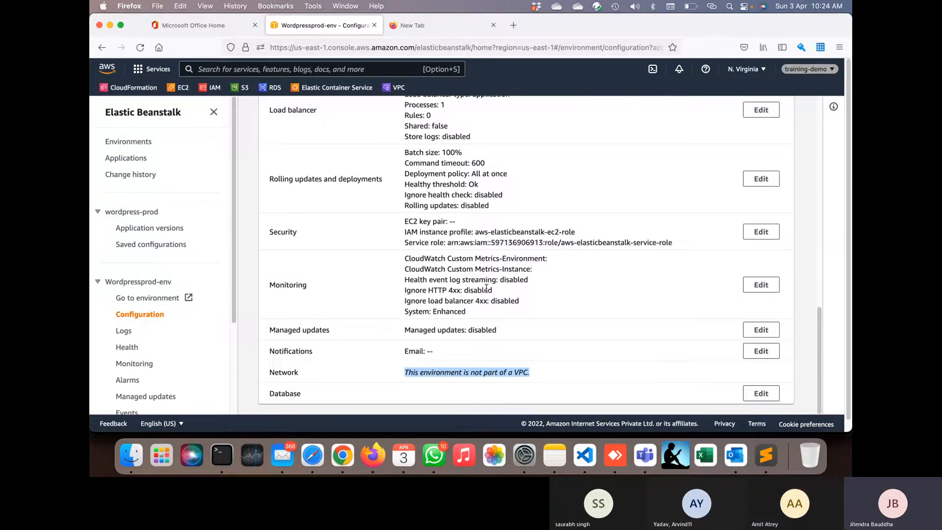
{"action": "scroll", "coordinate": [486, 289], "scroll_direction": "up", "scroll_amount": 10}
{"action": "left_click", "coordinate": [183, 87], "text": "super"}
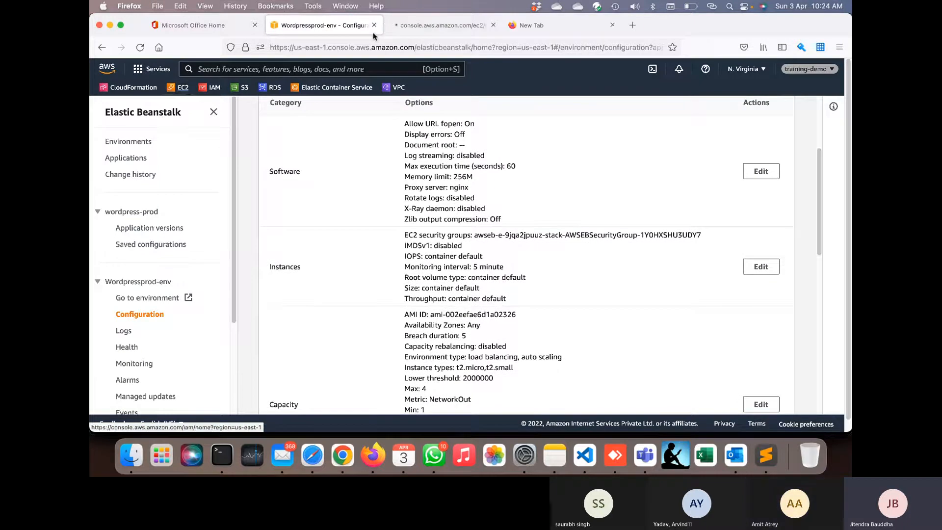
- Terminate the Wordpressprod-env EC2 instance and refresh the Instances list
{"action": "left_click", "coordinate": [404, 28]}
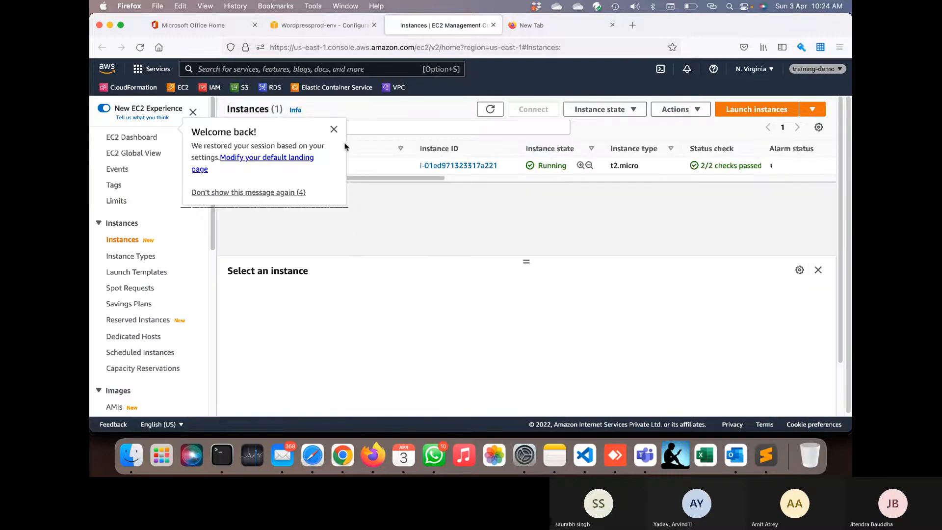
{"action": "left_click", "coordinate": [334, 129]}
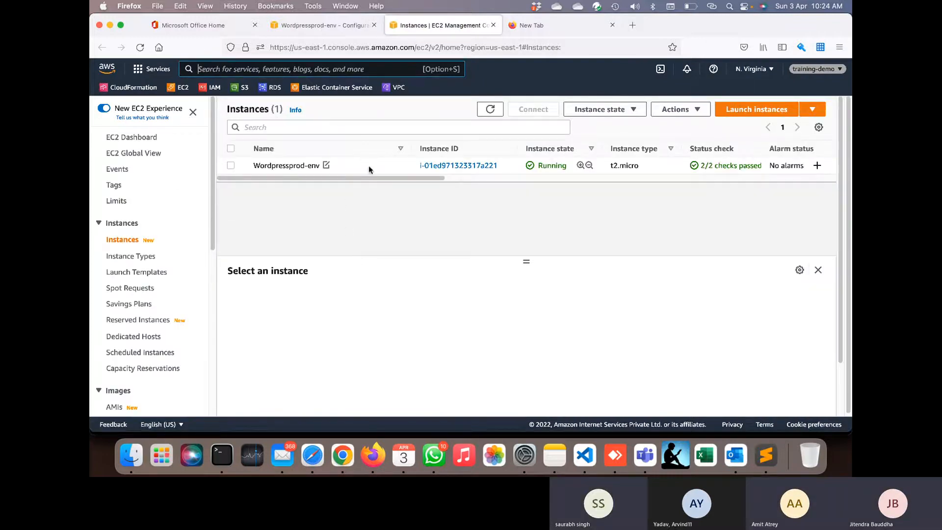
{"action": "left_click", "coordinate": [384, 168]}
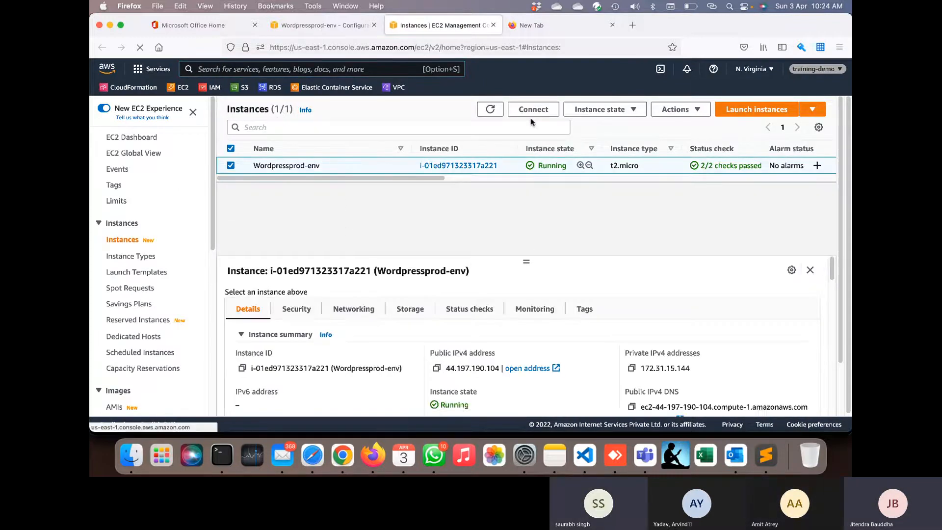
{"action": "left_click", "coordinate": [583, 113]}
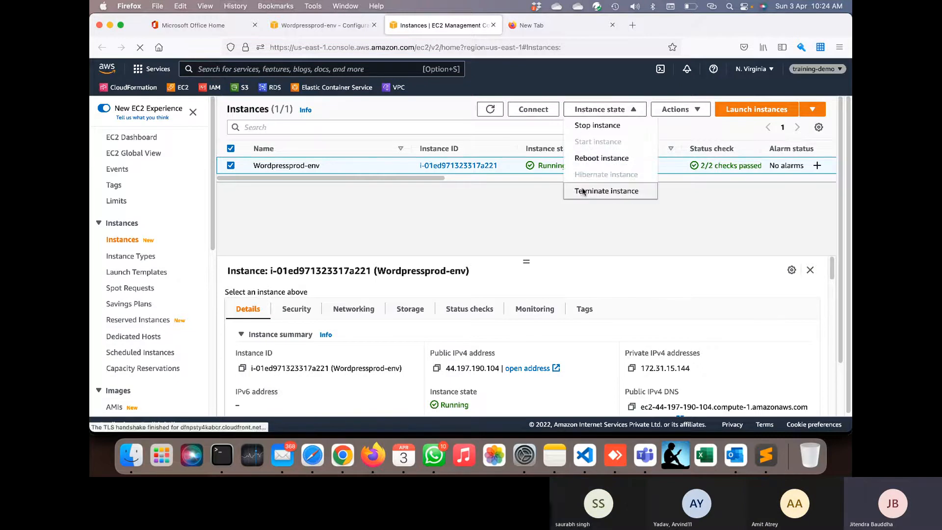
{"action": "left_click", "coordinate": [584, 191]}
{"action": "left_click", "coordinate": [651, 344]}
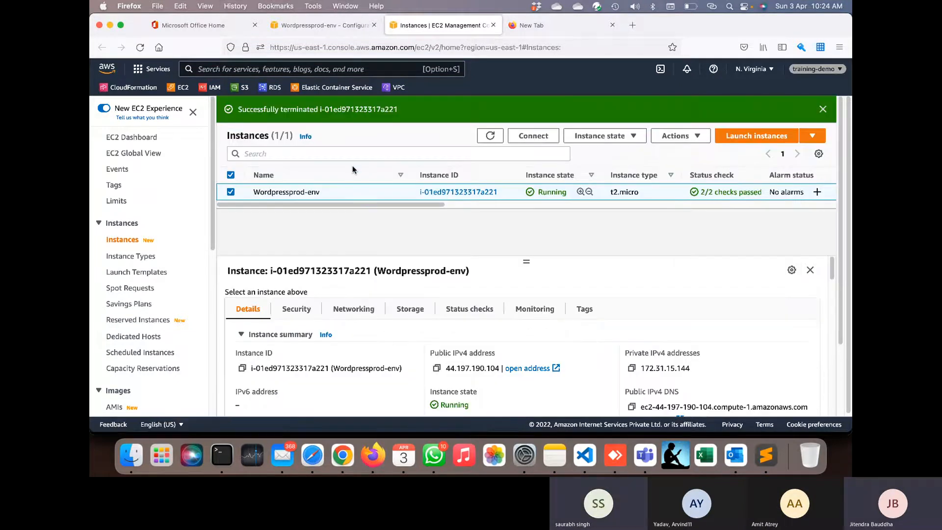
{"action": "left_click", "coordinate": [490, 136]}
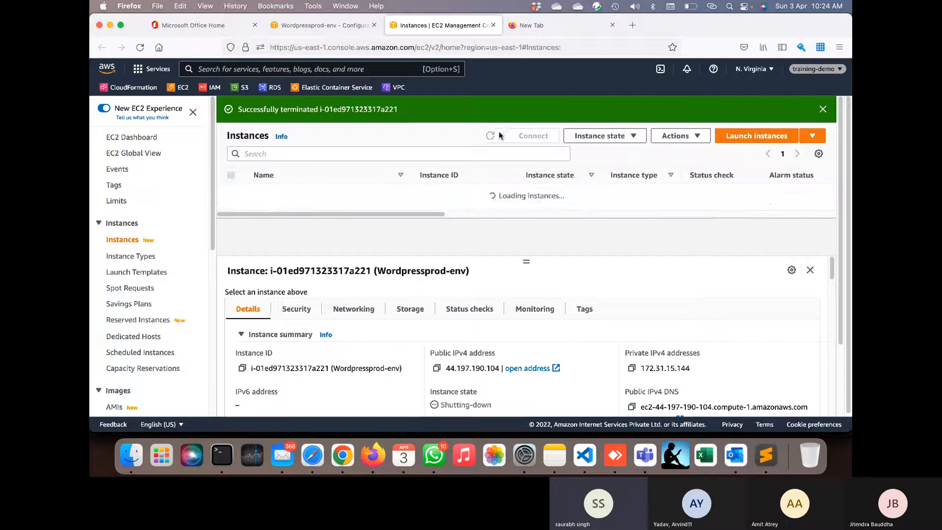
{"action": "left_click", "coordinate": [823, 109]}
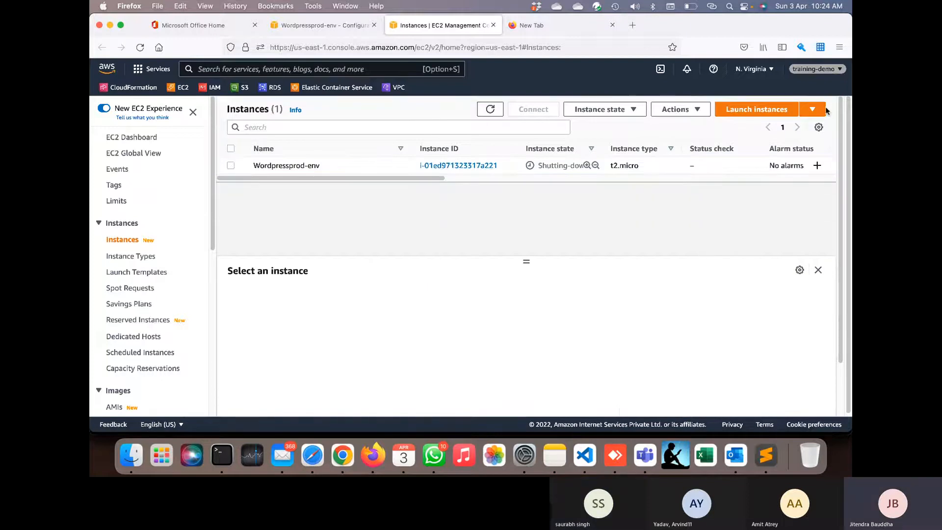
{"action": "left_click", "coordinate": [489, 109]}
- Return to the Elastic Beanstalk tab and bring up the All environments list
{"action": "left_click", "coordinate": [335, 27]}
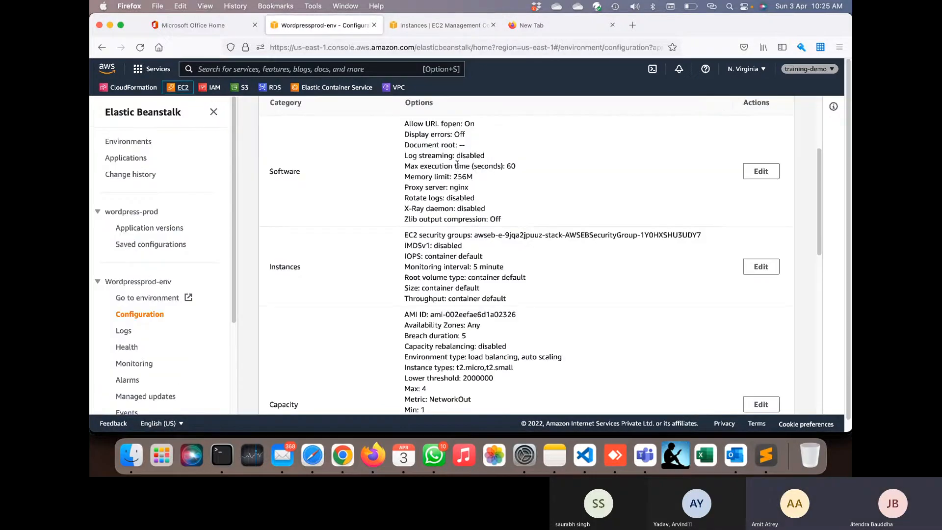
{"action": "scroll", "coordinate": [353, 177], "scroll_direction": "up", "scroll_amount": 1}
{"action": "left_click", "coordinate": [290, 120]}
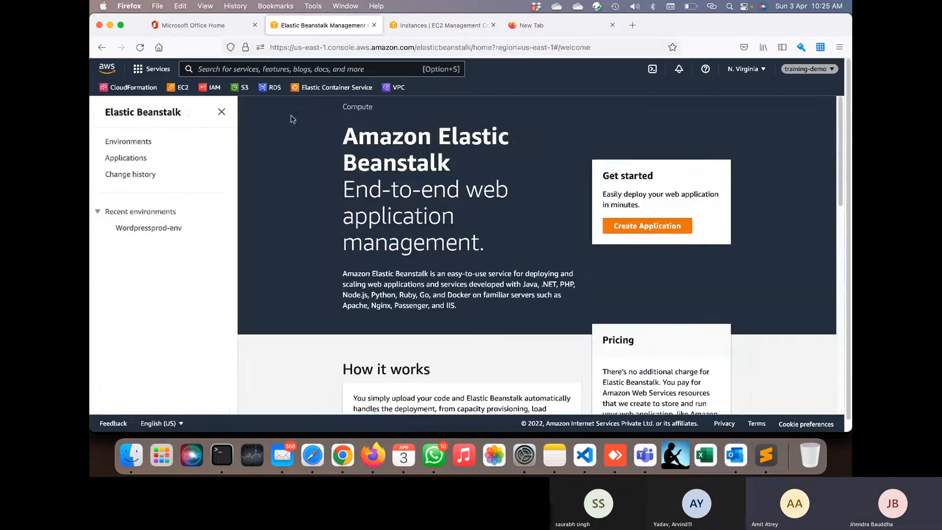
{"action": "left_click", "coordinate": [129, 141]}
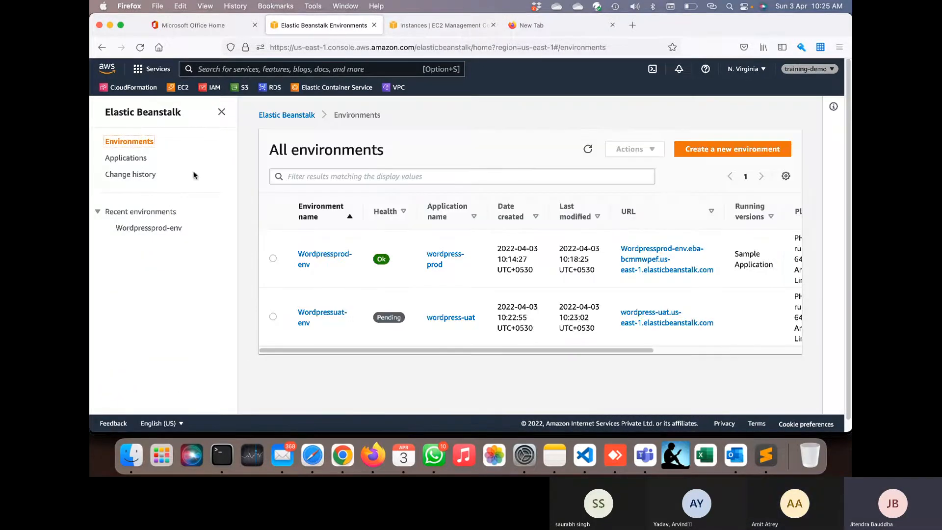
- Refresh the environments list repeatedly to track Wordpressprod-env and Wordpressuat-env health, both Pending
{"action": "left_click", "coordinate": [589, 150]}
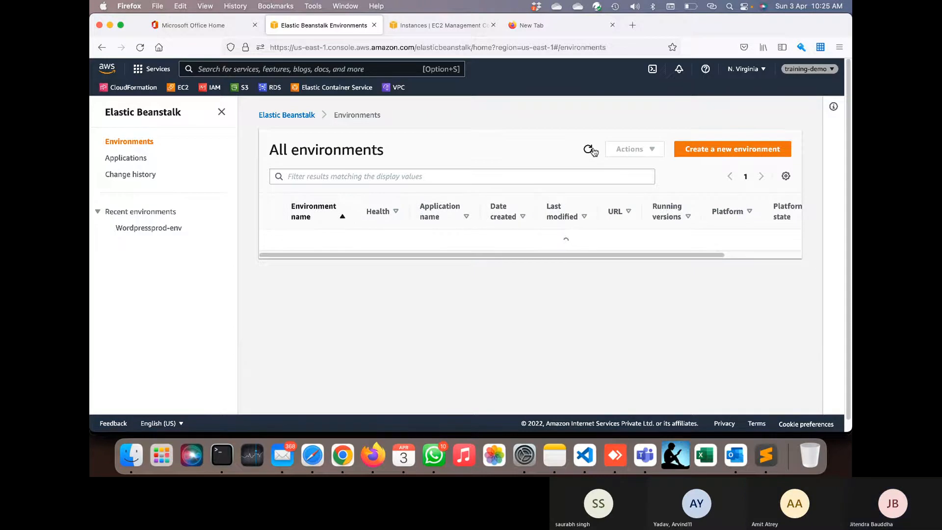
{"action": "left_click", "coordinate": [589, 149]}
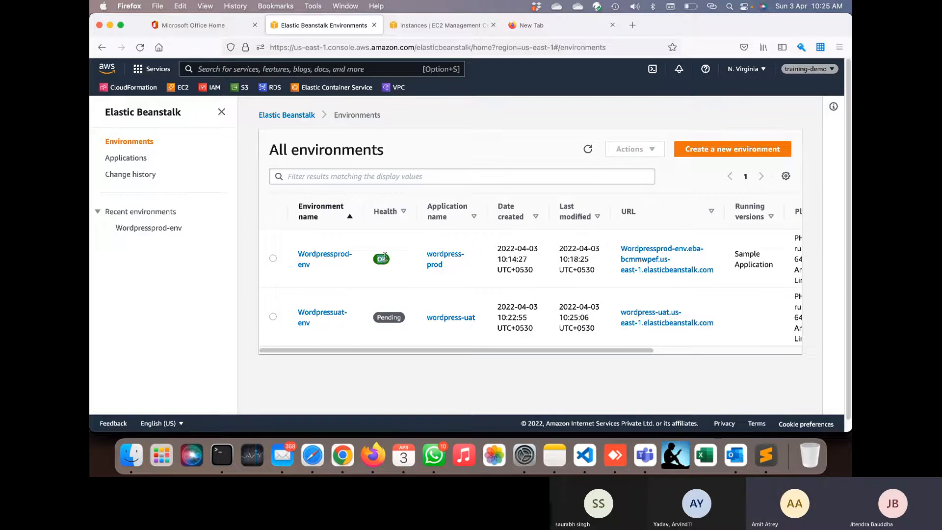
{"action": "left_click", "coordinate": [588, 149]}
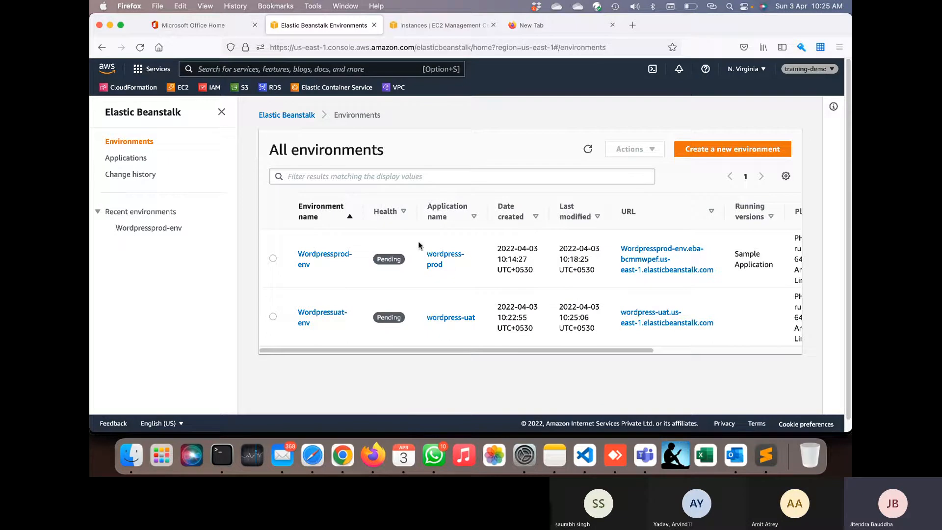
{"action": "left_click", "coordinate": [591, 150]}
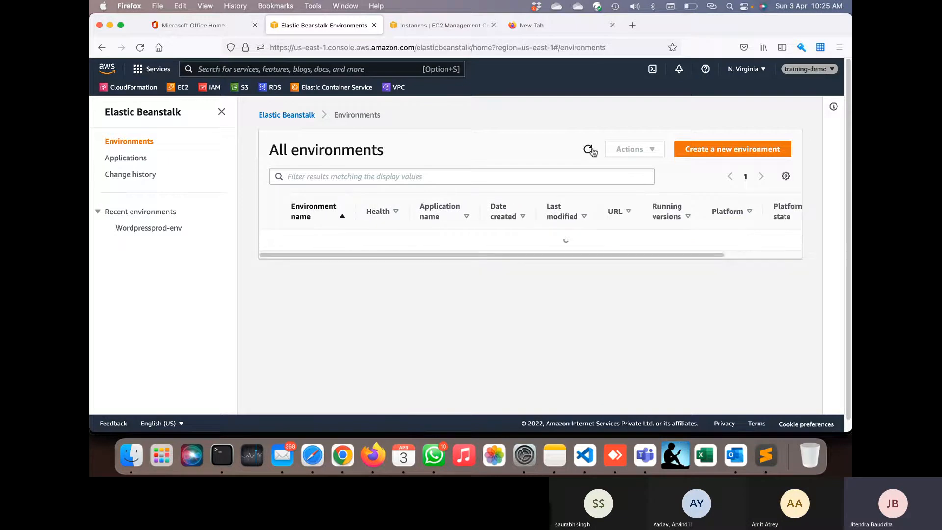
{"action": "left_click", "coordinate": [590, 151]}
{"action": "left_click", "coordinate": [590, 150]}
{"action": "left_click", "coordinate": [590, 150]}
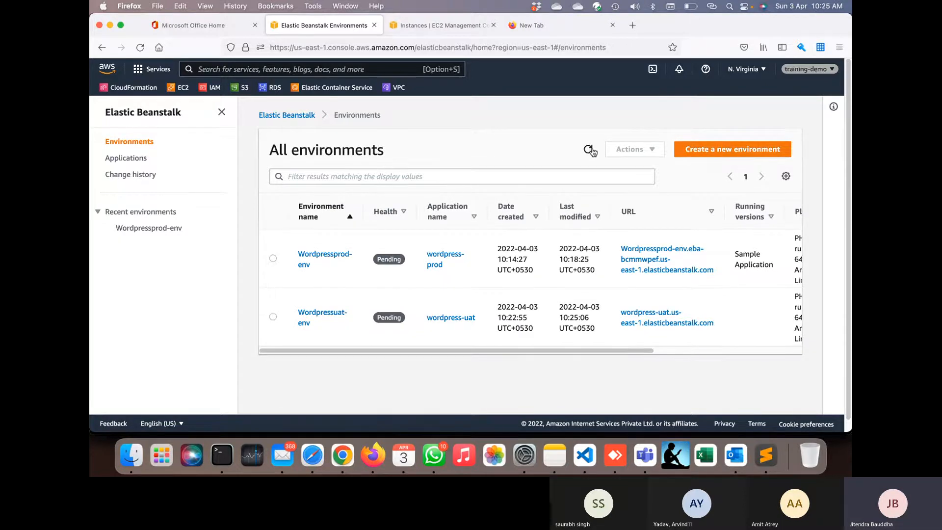
{"action": "left_click", "coordinate": [590, 150]}
{"action": "left_click", "coordinate": [591, 150]}
{"action": "left_click", "coordinate": [590, 150]}
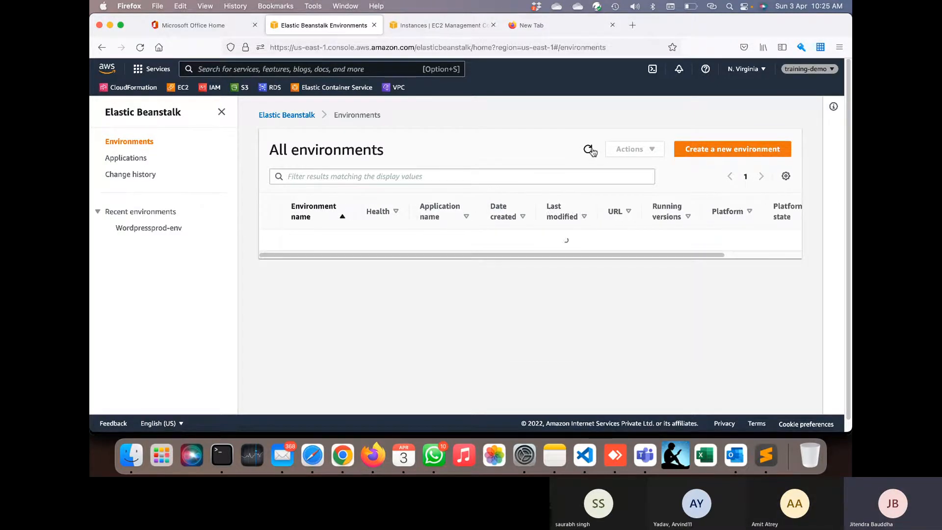
{"action": "left_click", "coordinate": [591, 150]}
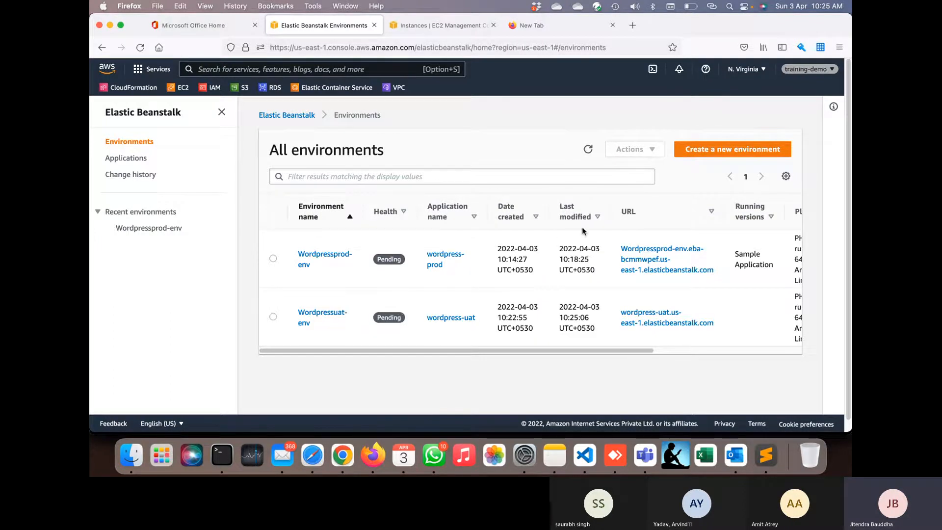
{"action": "left_click", "coordinate": [591, 149]}
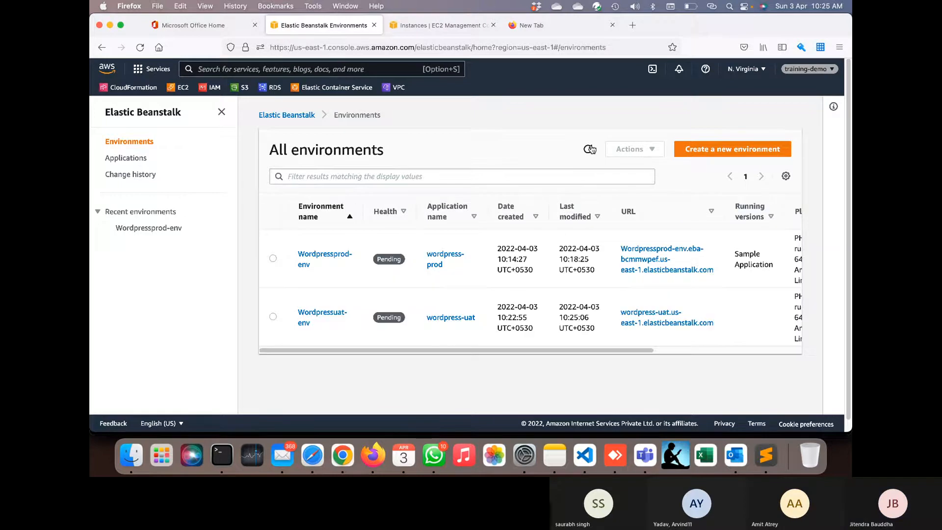
{"action": "left_click", "coordinate": [590, 149]}
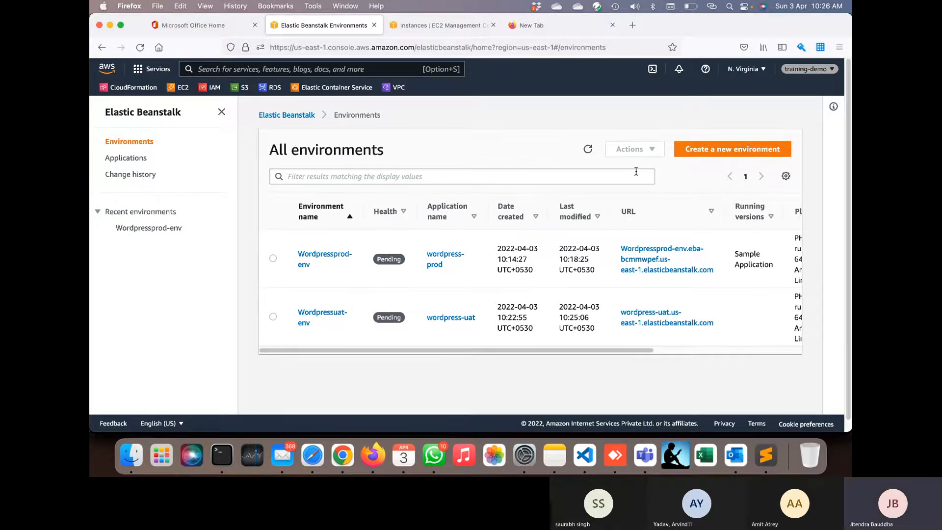
- Refresh the environments list twice and open the Wordpressprod-env dashboard
{"action": "left_click", "coordinate": [588, 149]}
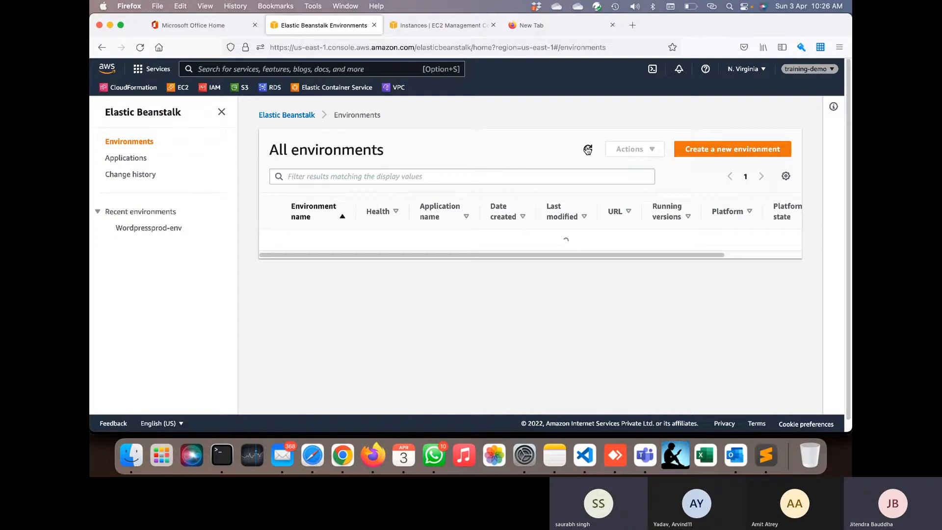
{"action": "left_click", "coordinate": [587, 149]}
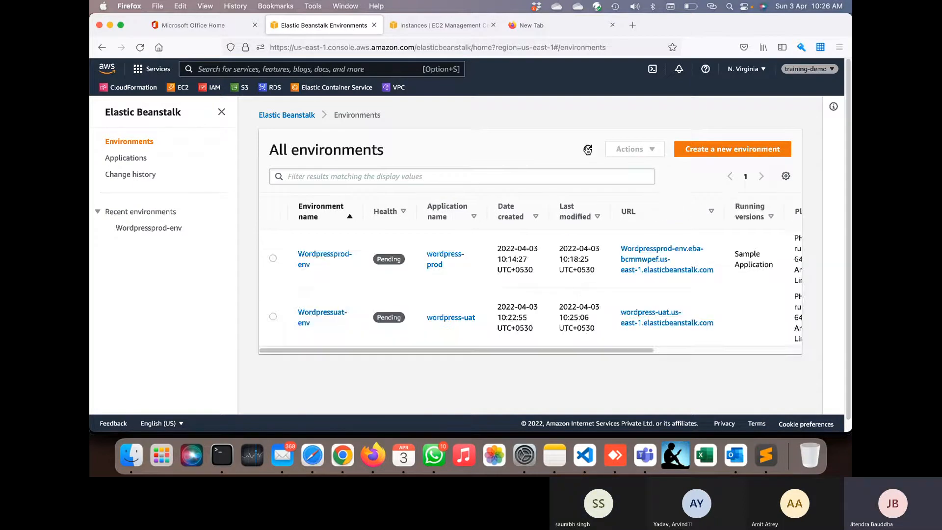
{"action": "left_click", "coordinate": [305, 260]}
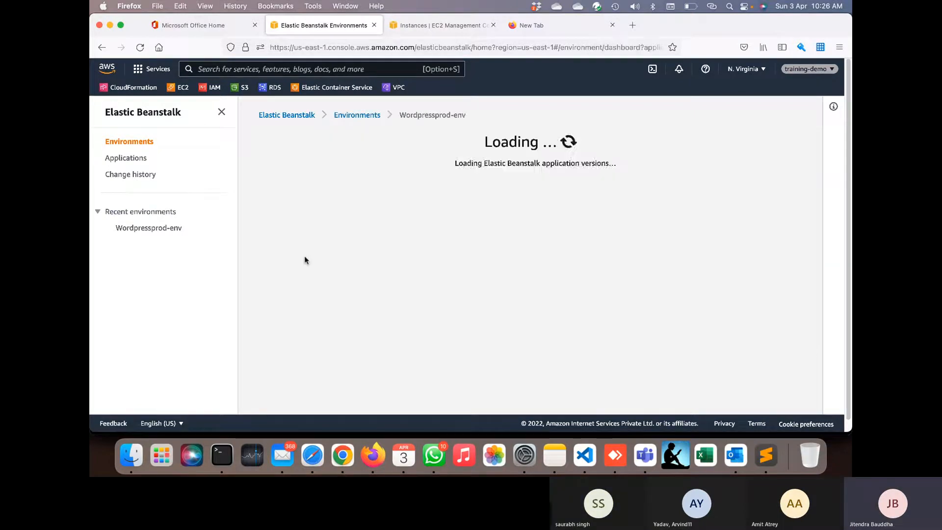
{"action": "scroll", "coordinate": [434, 270], "scroll_direction": "down", "scroll_amount": 5}
{"action": "scroll", "coordinate": [433, 272], "scroll_direction": "down", "scroll_amount": 1}
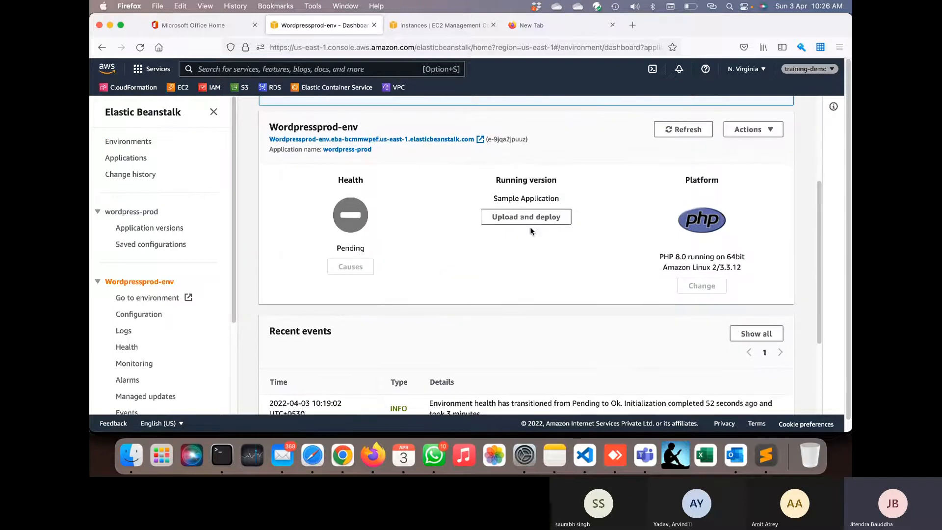
- Start Upload and deploy, cancel the file chooser, and go to the Application versions page
{"action": "left_click", "coordinate": [534, 227]}
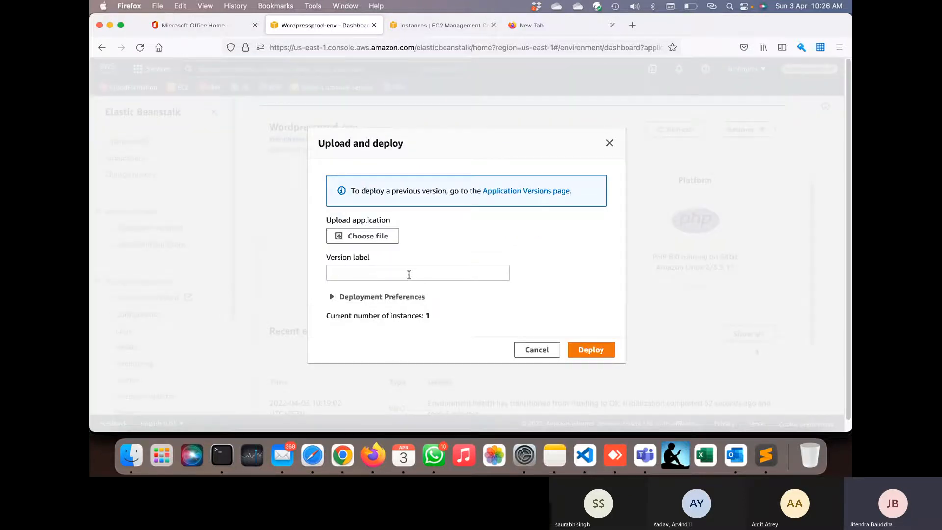
{"action": "left_click", "coordinate": [379, 230]}
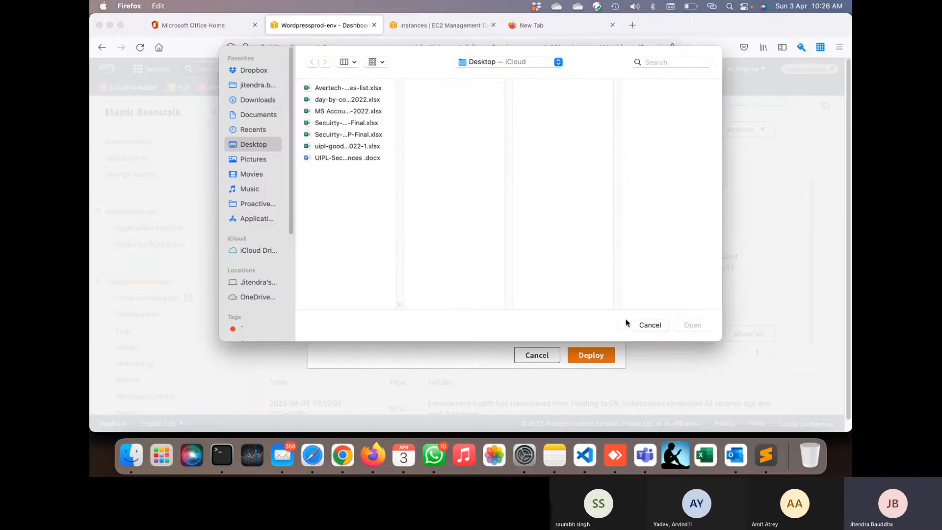
{"action": "left_click", "coordinate": [646, 324]}
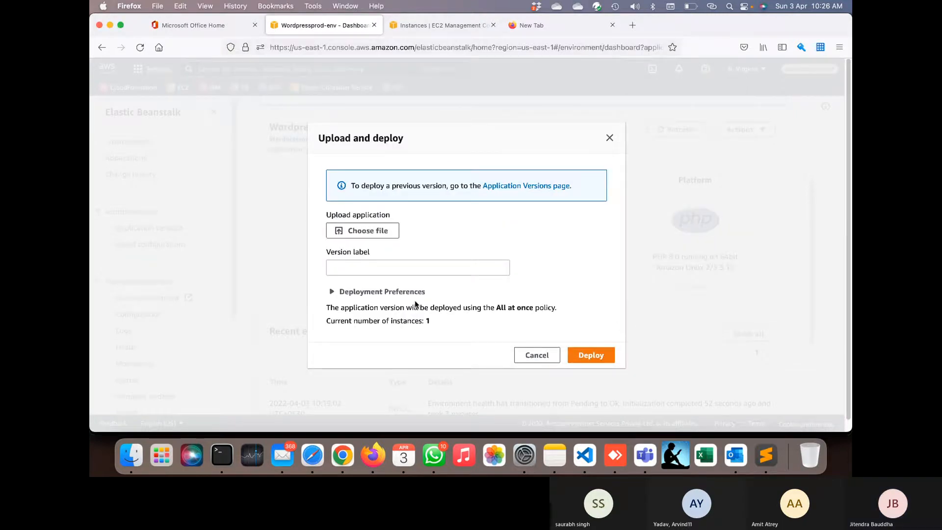
{"action": "left_click", "coordinate": [538, 186]}
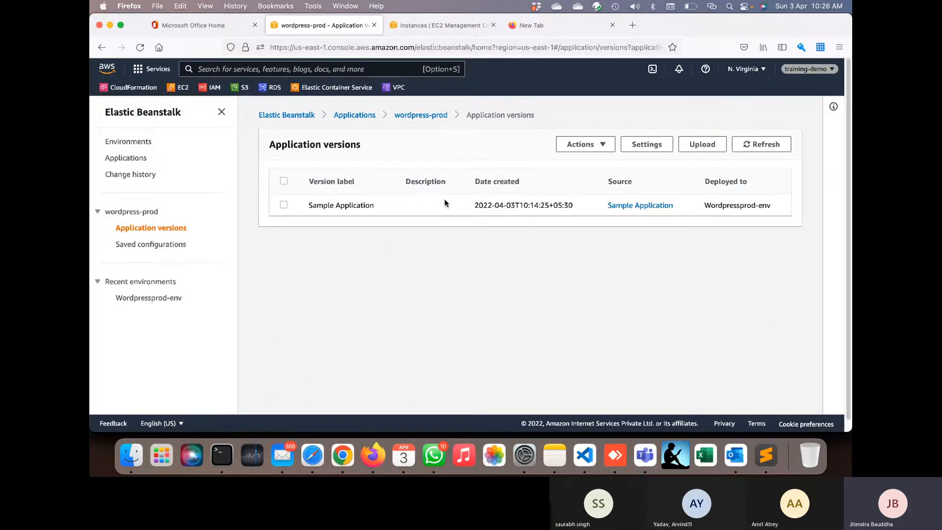
- Select the Sample Application version and open its Actions menu
{"action": "left_click", "coordinate": [284, 205]}
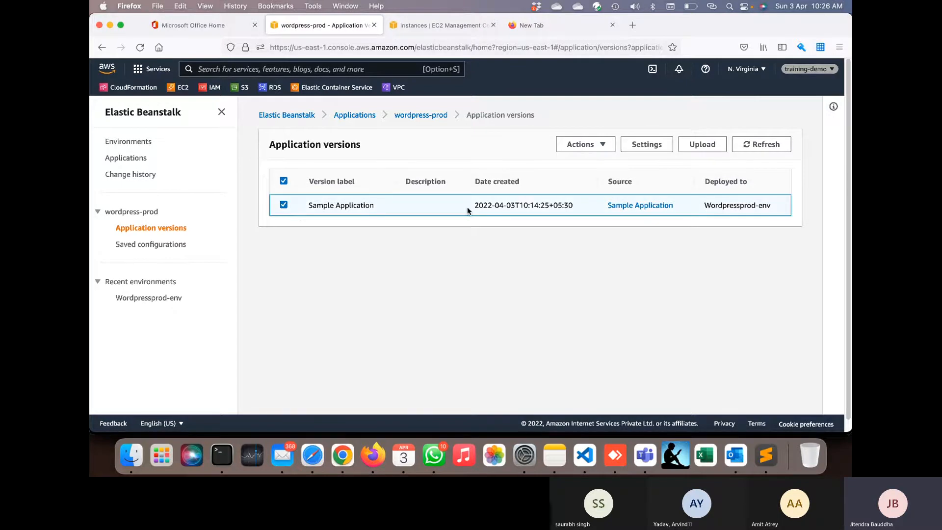
{"action": "left_click", "coordinate": [584, 144]}
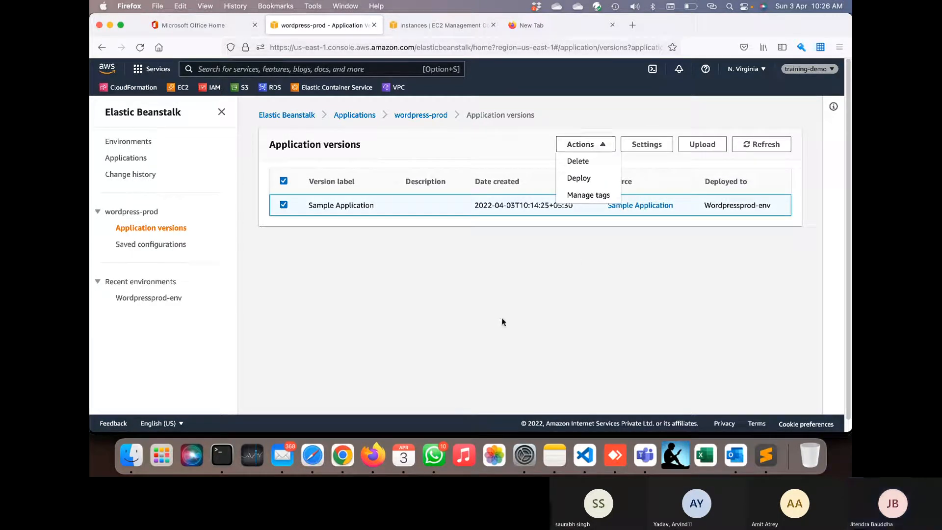
{"action": "left_click", "coordinate": [491, 248]}
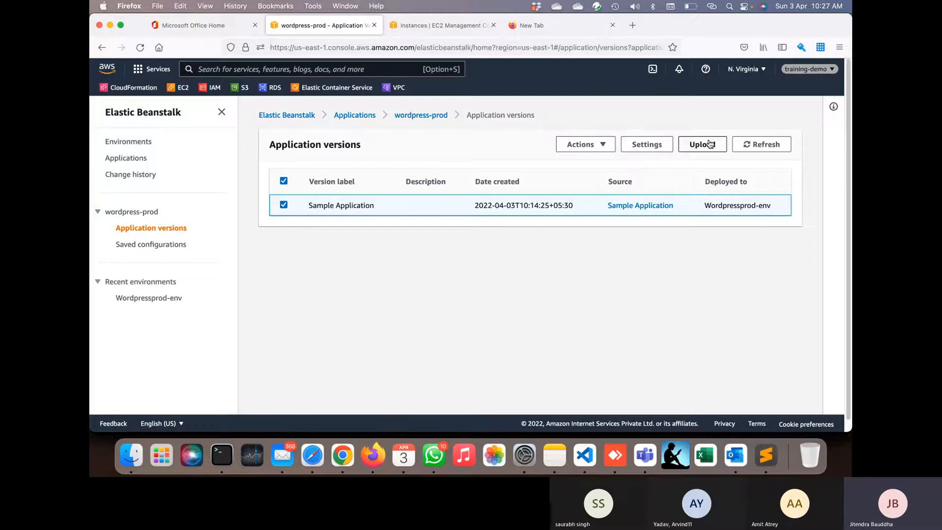
- Return to wordpress-prod, refresh the environments to check Ok health, and go to the EC2 Instances list
{"action": "left_click", "coordinate": [426, 114]}
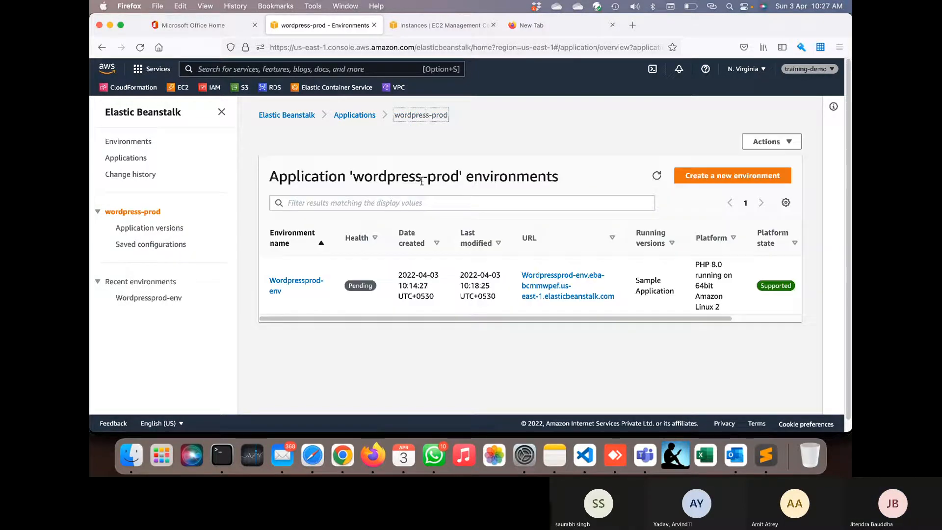
{"action": "left_click", "coordinate": [658, 176]}
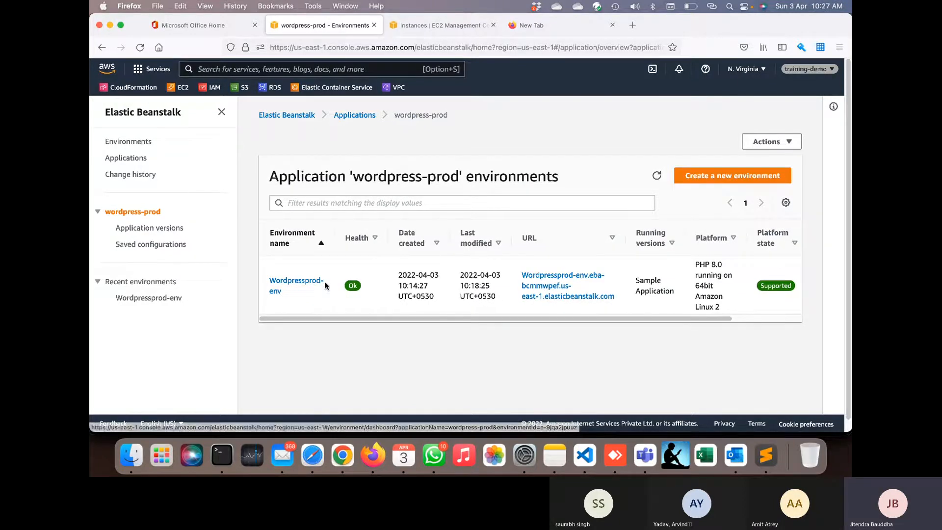
{"action": "left_click", "coordinate": [427, 31]}
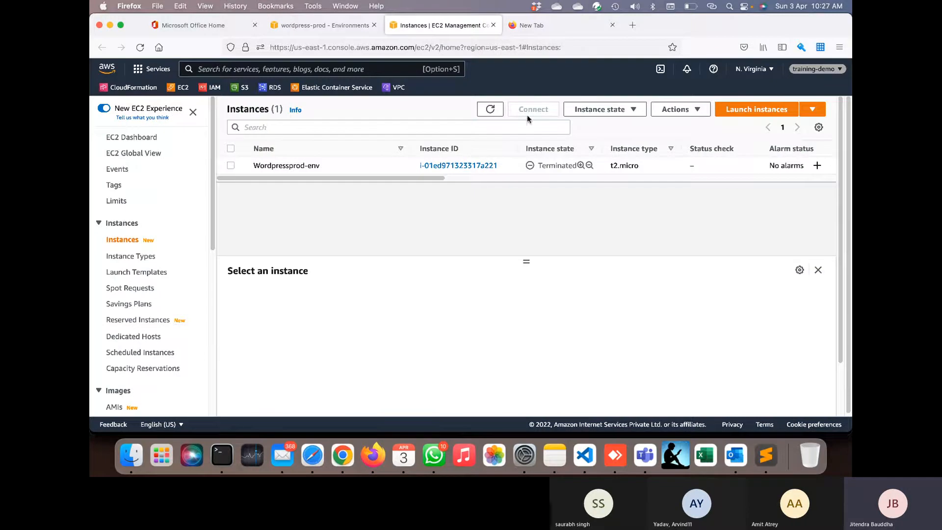
- Refresh EC2 Instances to see the new Wordpressprod-env instance, then return to Beanstalk's All applications
{"action": "left_click", "coordinate": [491, 110]}
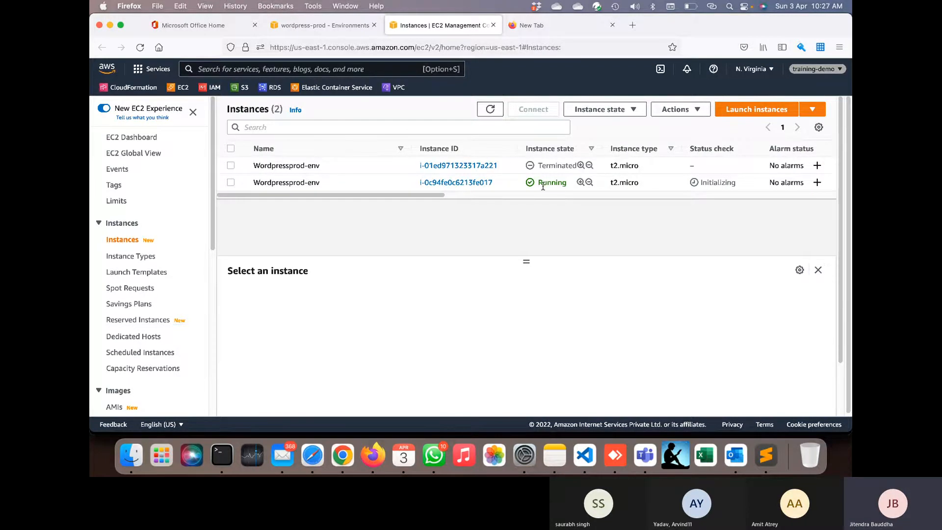
{"action": "left_click", "coordinate": [357, 29]}
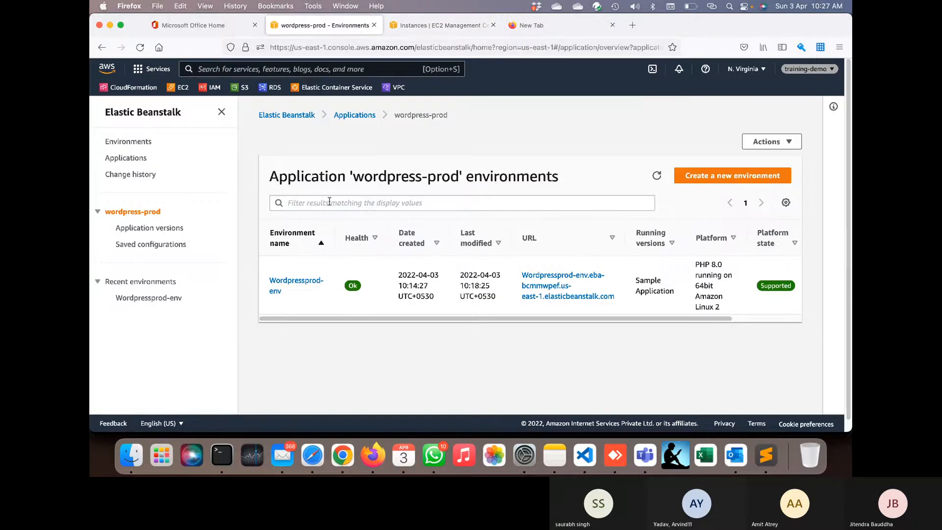
{"action": "left_click", "coordinate": [348, 117]}
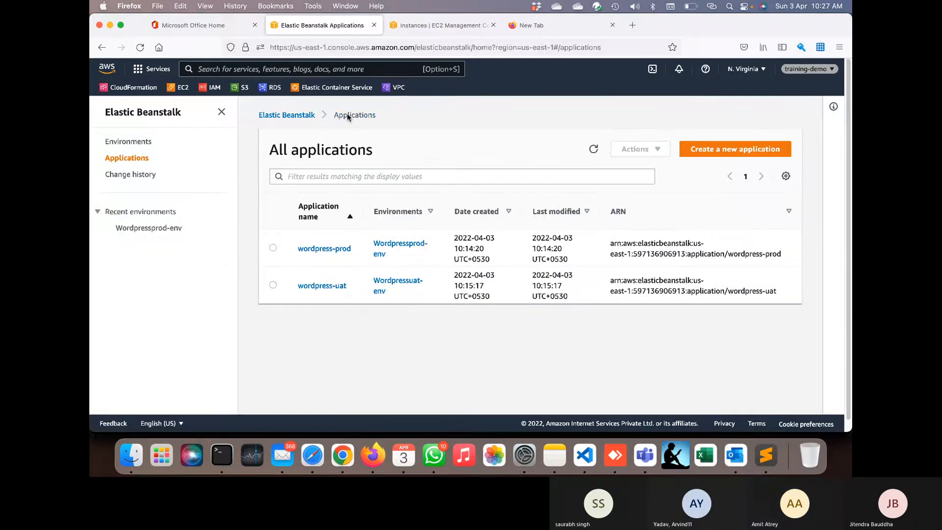
- Go from Wordpressprod-env to Application versions and open Upload with Sample Application selected
{"action": "left_click", "coordinate": [342, 250]}
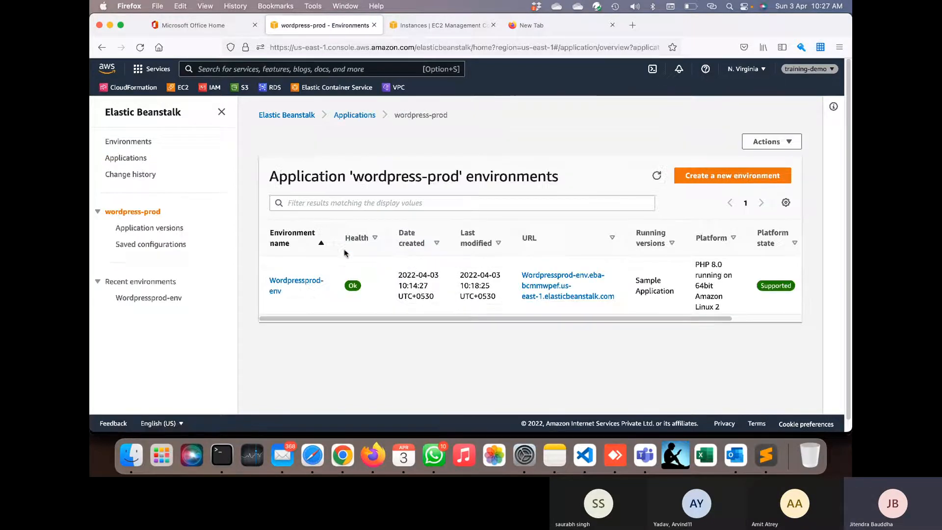
{"action": "left_click", "coordinate": [319, 281]}
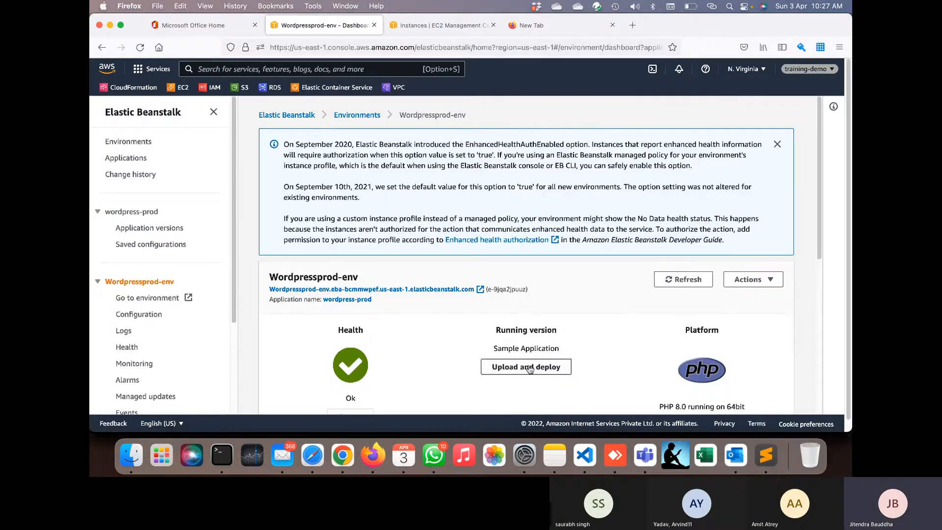
{"action": "left_click", "coordinate": [544, 369]}
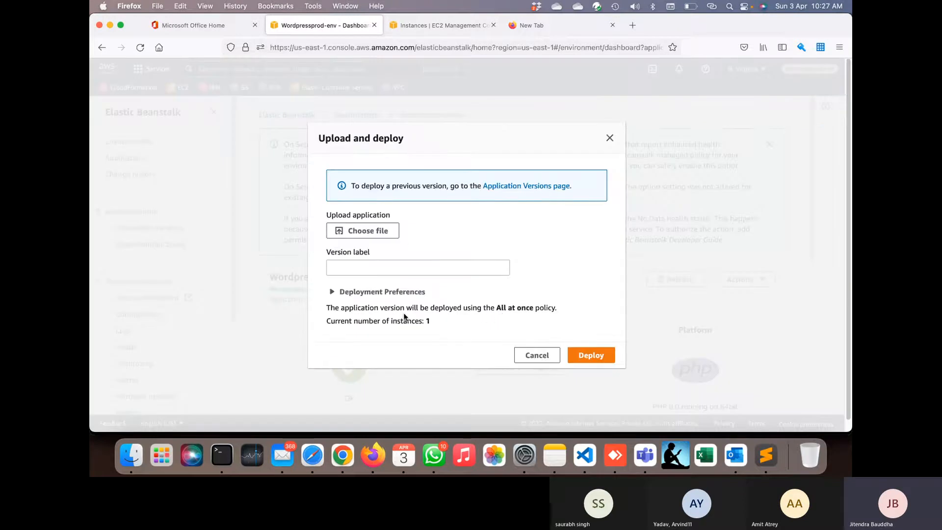
{"action": "left_click", "coordinate": [542, 189]}
{"action": "left_click", "coordinate": [284, 205]}
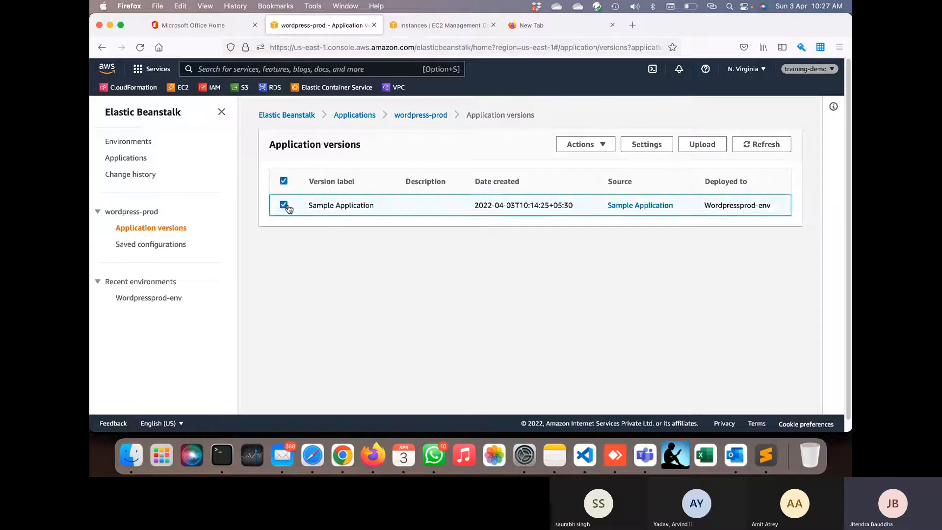
{"action": "left_click", "coordinate": [702, 149]}
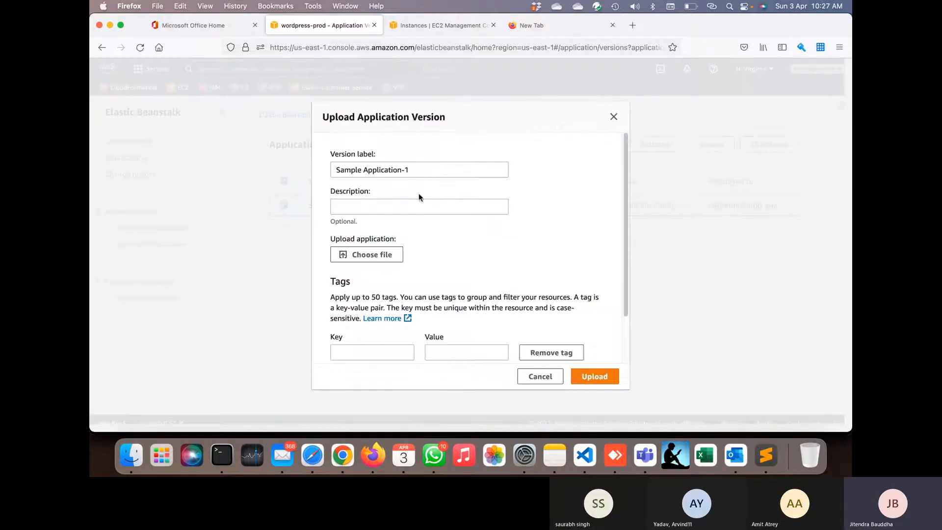
- Set both the version label and the description to Sample Application-v2
{"action": "triple_click", "coordinate": [391, 169]}
{"action": "key", "text": "super+c"}
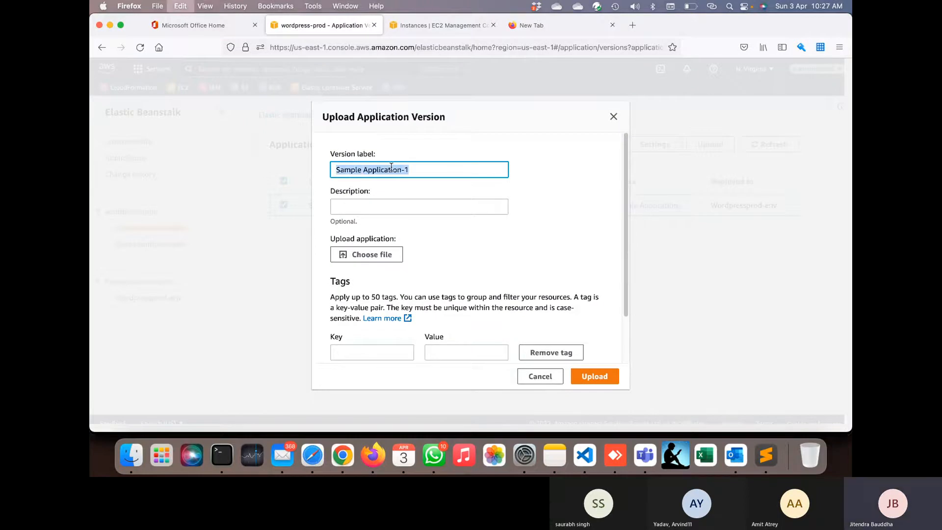
{"action": "left_click", "coordinate": [372, 203]}
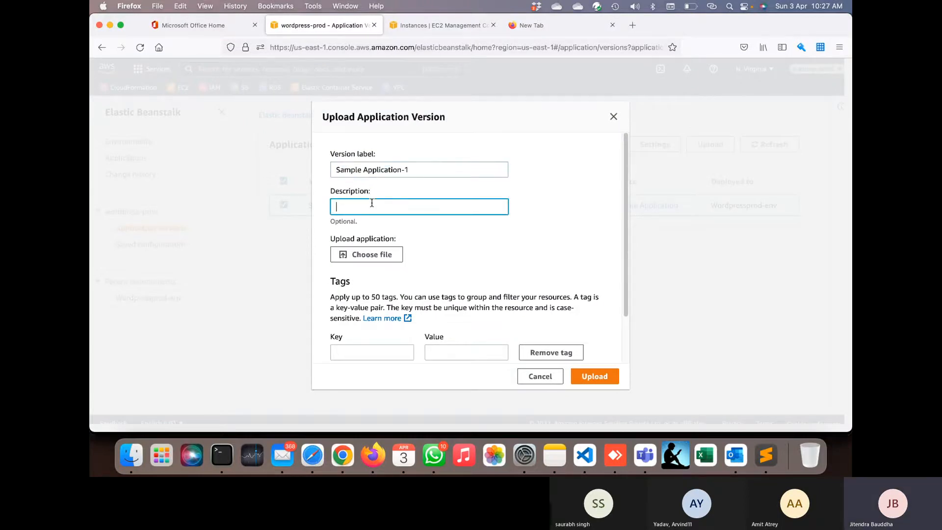
{"action": "key", "text": "super+v"}
{"action": "left_click", "coordinate": [428, 167]}
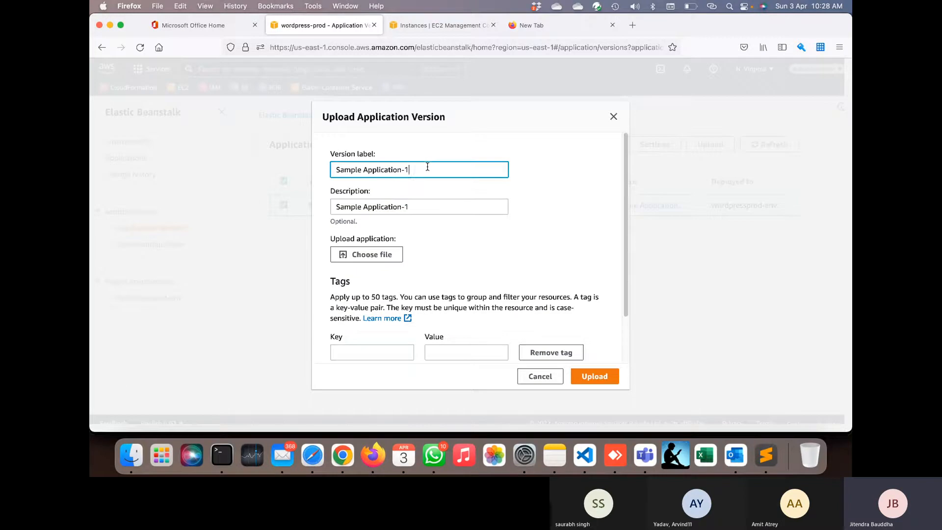
{"action": "triple_click", "coordinate": [428, 167]}
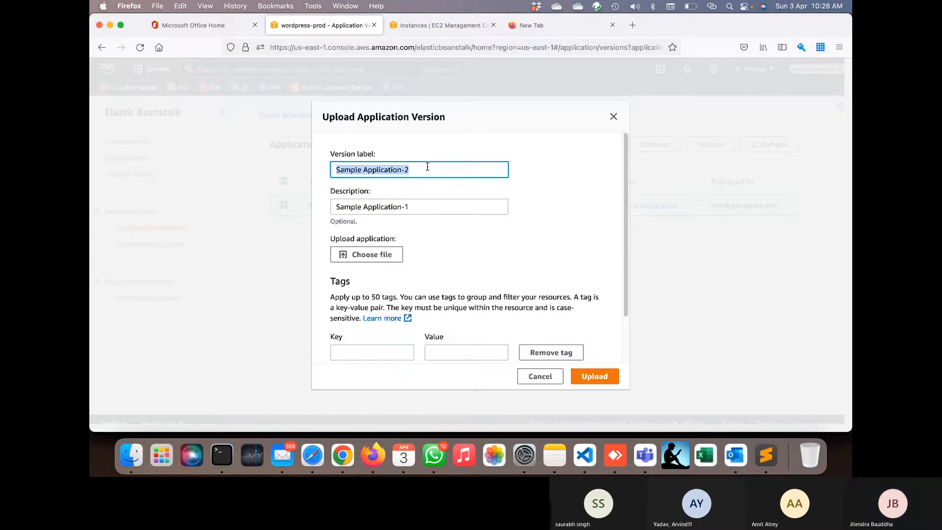
{"action": "left_click", "coordinate": [428, 166]}
{"action": "key", "text": "Left"}
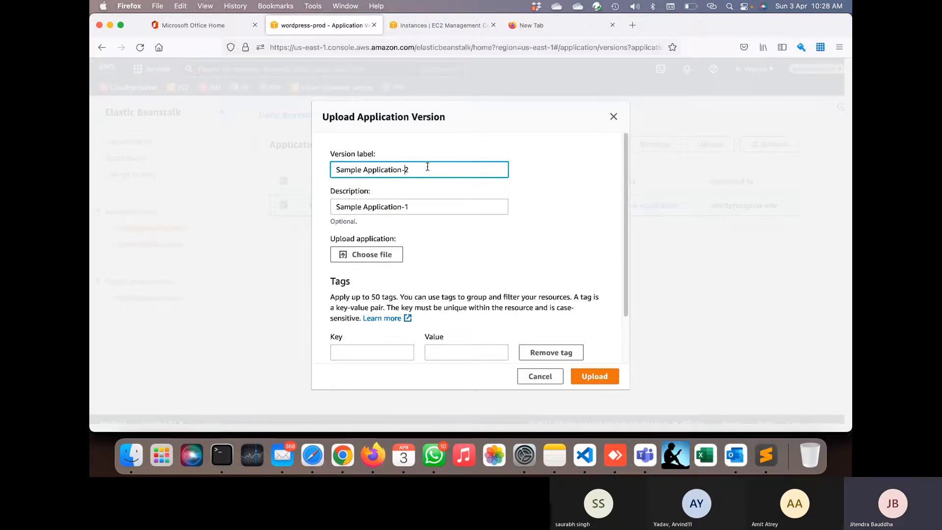
{"action": "triple_click", "coordinate": [427, 167]}
{"action": "key", "text": "ctrl+c"}
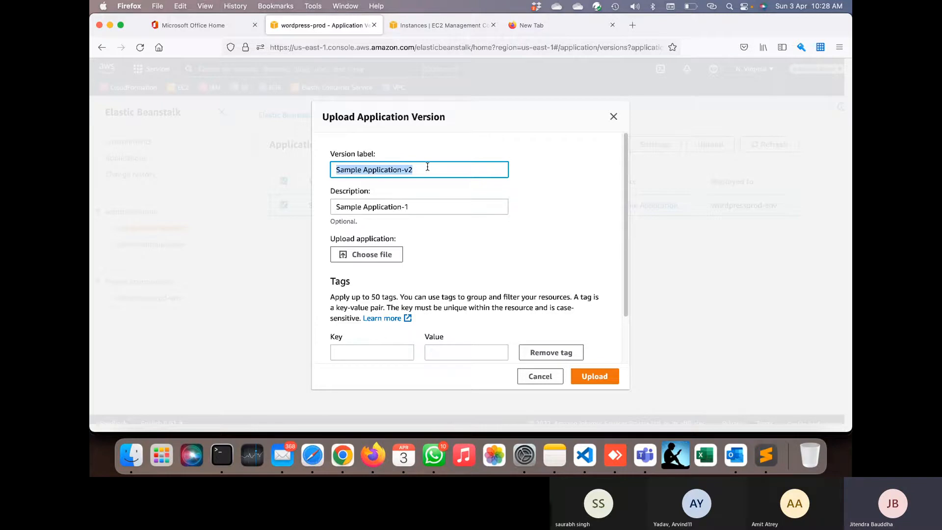
{"action": "key", "text": "Tab"}
{"action": "key", "text": "ctrl+v"}
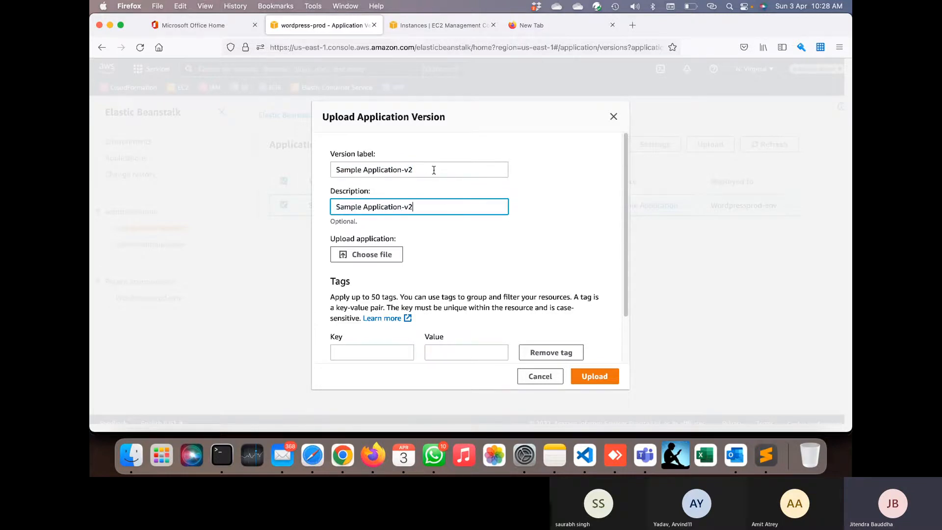
{"action": "left_click", "coordinate": [607, 381]}
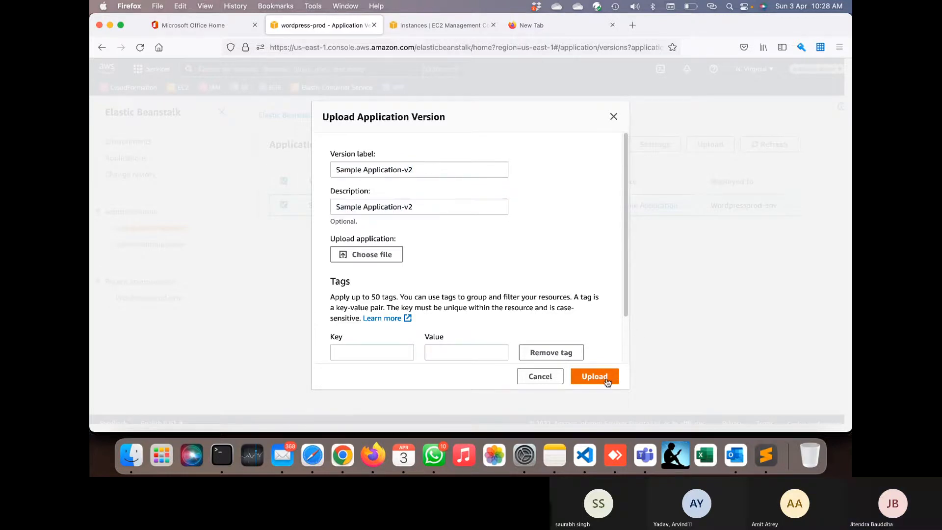
- Add a tag with key 'type' and value 'v2' to the new version
{"action": "scroll", "coordinate": [591, 284], "scroll_direction": "down", "scroll_amount": 3}
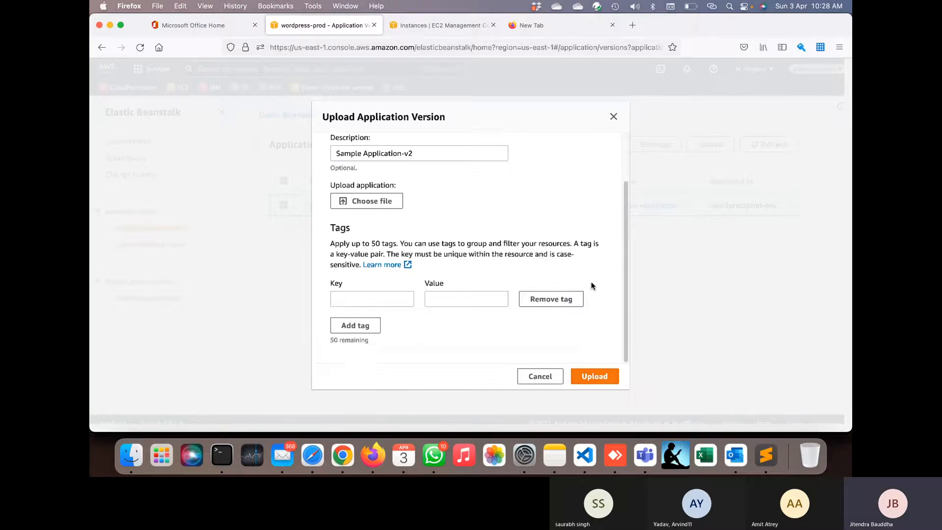
{"action": "scroll", "coordinate": [564, 278], "scroll_direction": "up", "scroll_amount": 3}
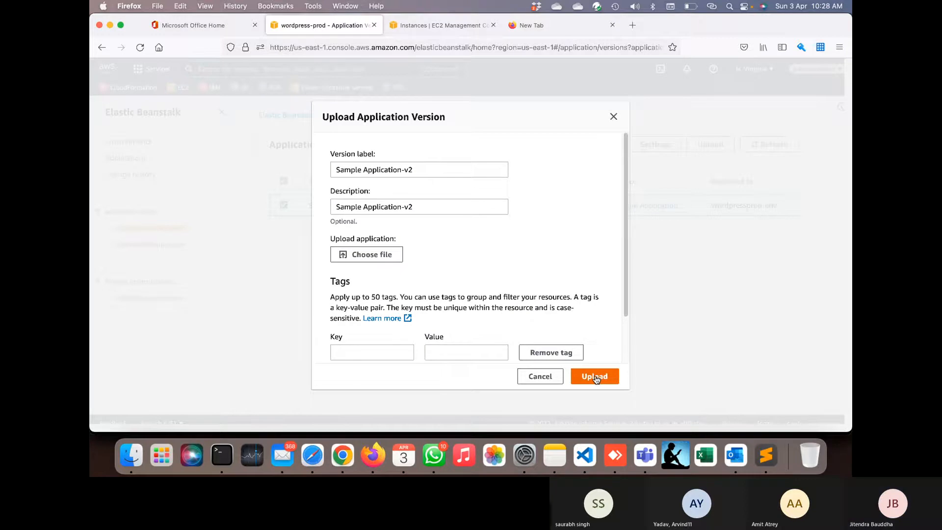
{"action": "scroll", "coordinate": [486, 296], "scroll_direction": "down", "scroll_amount": 3}
{"action": "left_click", "coordinate": [386, 302]}
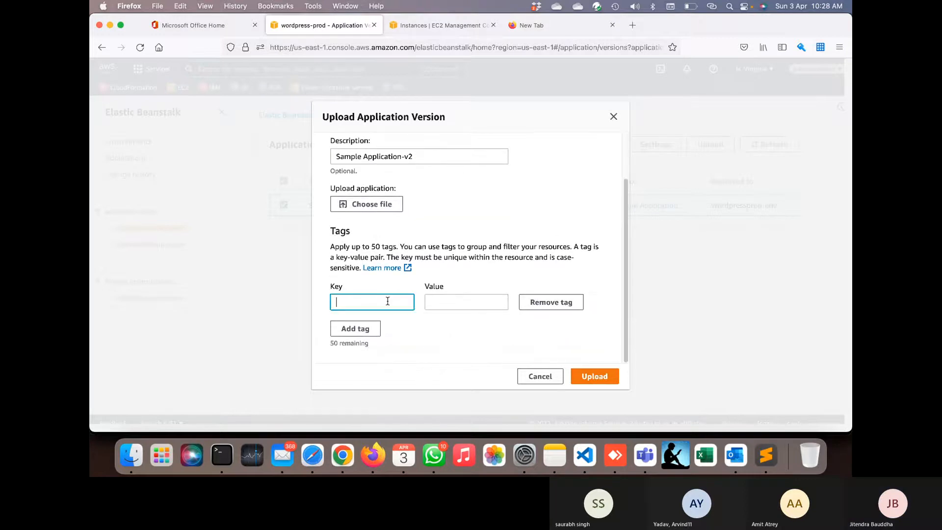
{"action": "type", "text": "Name"}
{"action": "key", "text": "Tab"}
{"action": "type", "text": "Sample Application-v2"}
{"action": "left_click_drag", "start_coordinate": [377, 303], "coordinate": [323, 300]}
{"action": "key", "text": "BackSpace"}
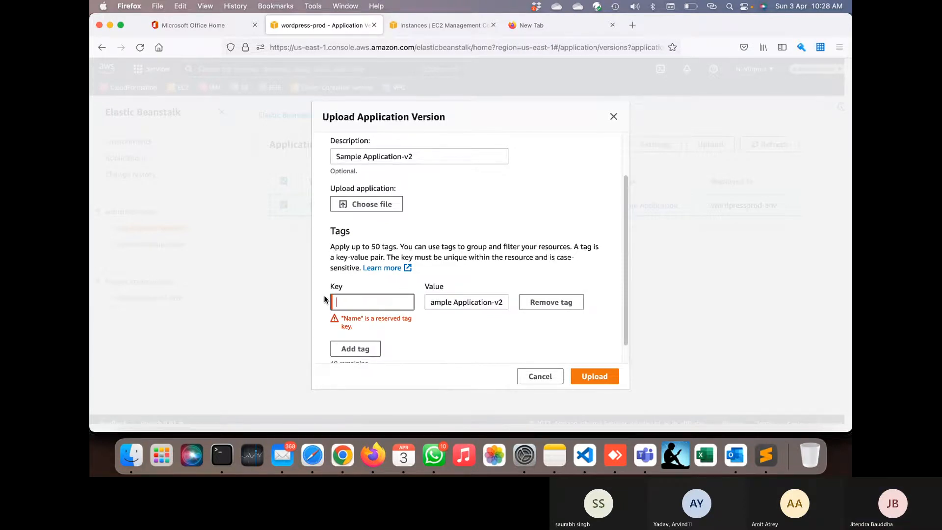
{"action": "type", "text": "type"}
{"action": "triple_click", "coordinate": [496, 304]}
{"action": "type", "text": "v2"}
{"action": "left_click", "coordinate": [601, 377]}
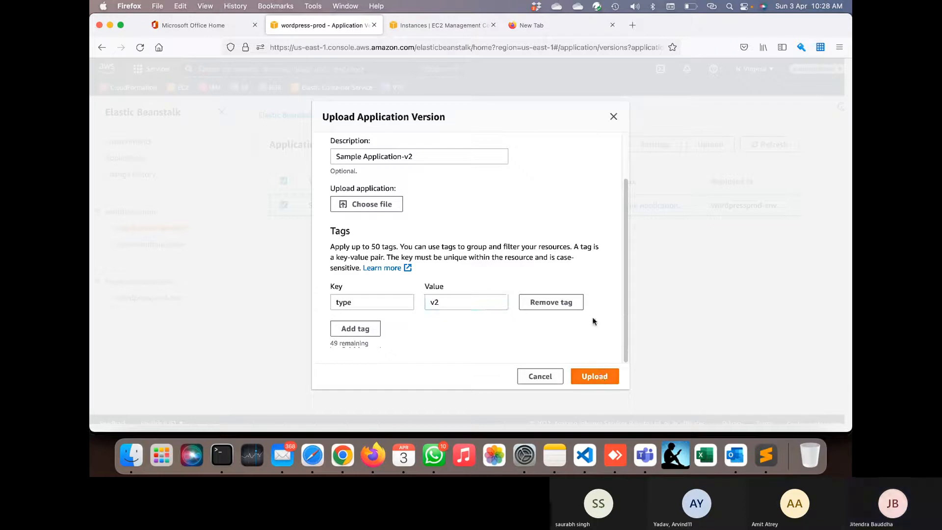
{"action": "scroll", "coordinate": [593, 321], "scroll_direction": "up", "scroll_amount": 3}
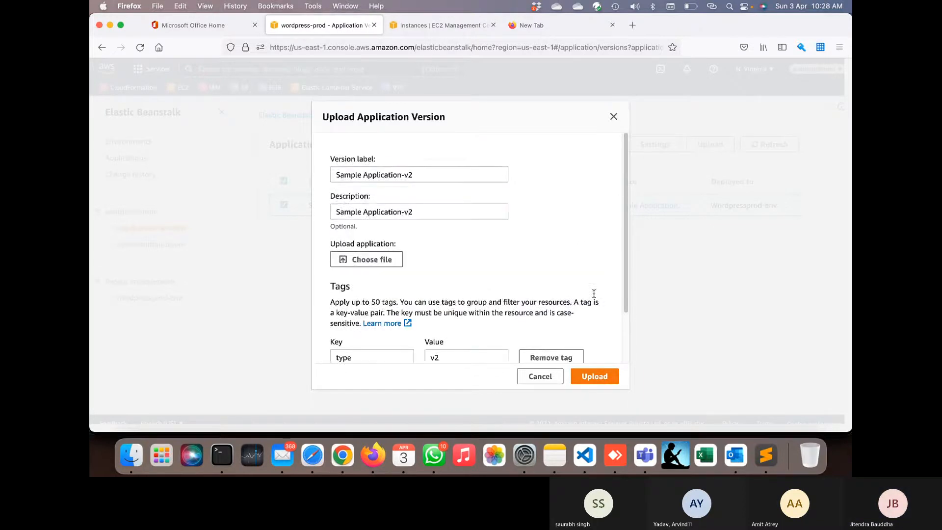
- Abandon the new upload, cancelling both the file picker and the Upload dialog
{"action": "left_click", "coordinate": [396, 255]}
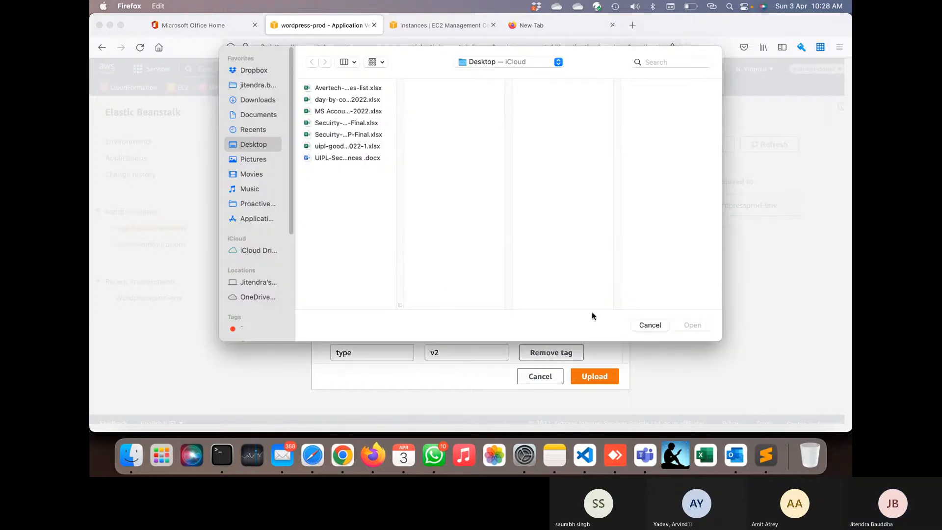
{"action": "left_click", "coordinate": [647, 325]}
{"action": "left_click", "coordinate": [539, 375]}
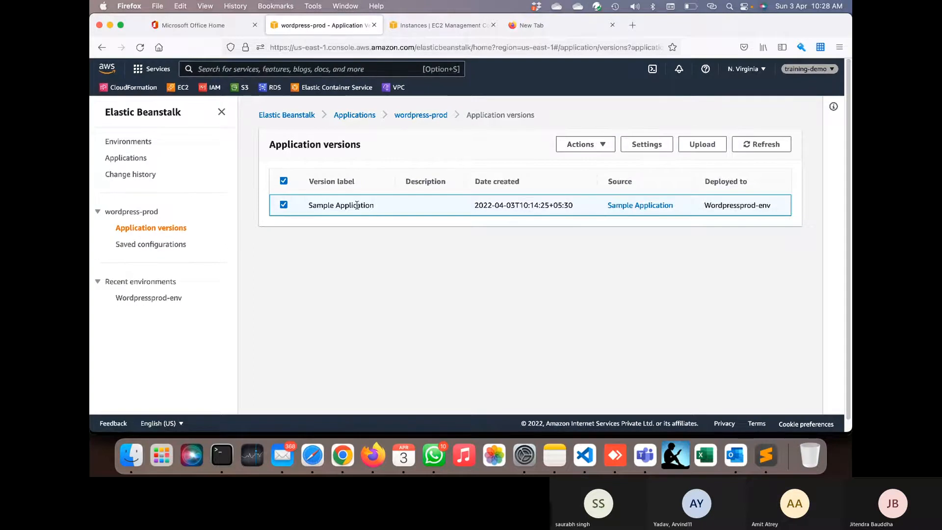
- Deploy the existing Sample Application version to Wordpressprod-env and refresh the versions list
{"action": "left_click", "coordinate": [586, 148]}
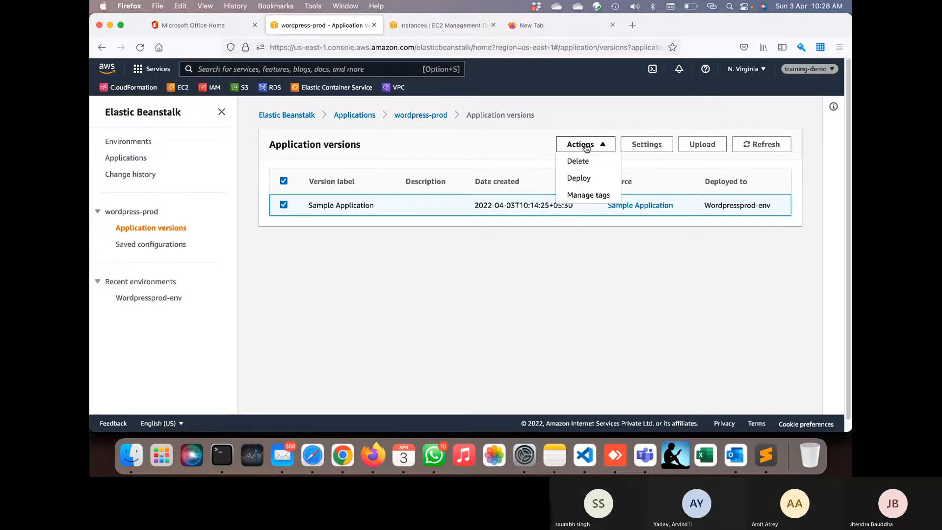
{"action": "left_click", "coordinate": [585, 177]}
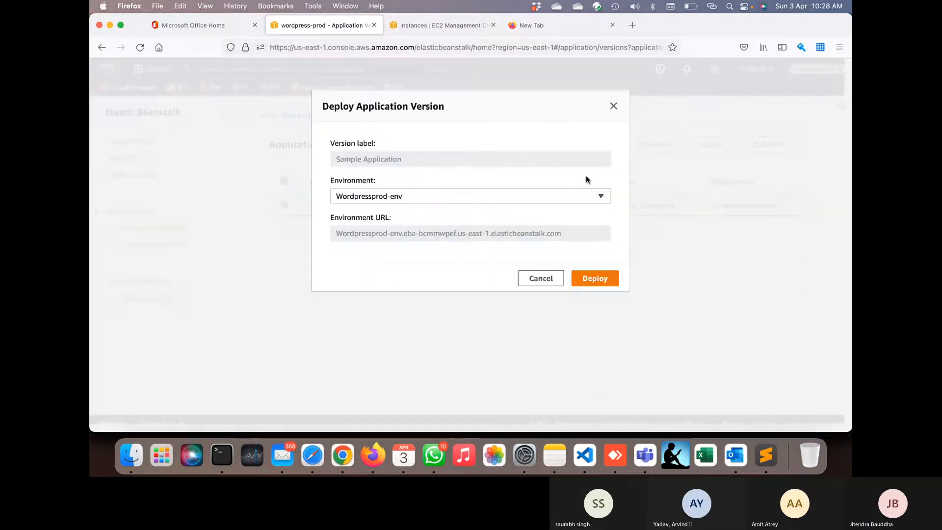
{"action": "left_click", "coordinate": [602, 280]}
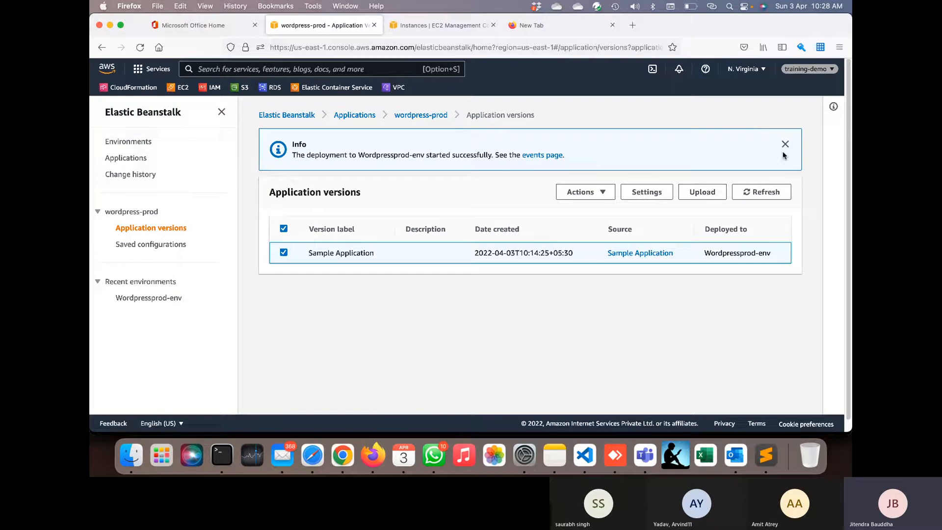
{"action": "left_click", "coordinate": [763, 193]}
{"action": "left_click", "coordinate": [763, 193]}
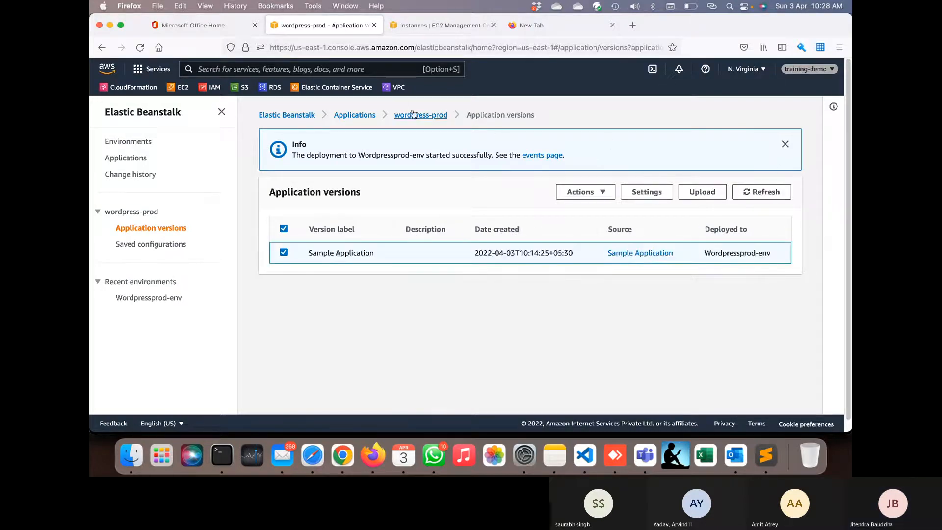
{"action": "left_click", "coordinate": [412, 115]}
- Open Wordpressprod-env, review Recent events for the completed redeploy, and open its full Events list
{"action": "left_click", "coordinate": [305, 281]}
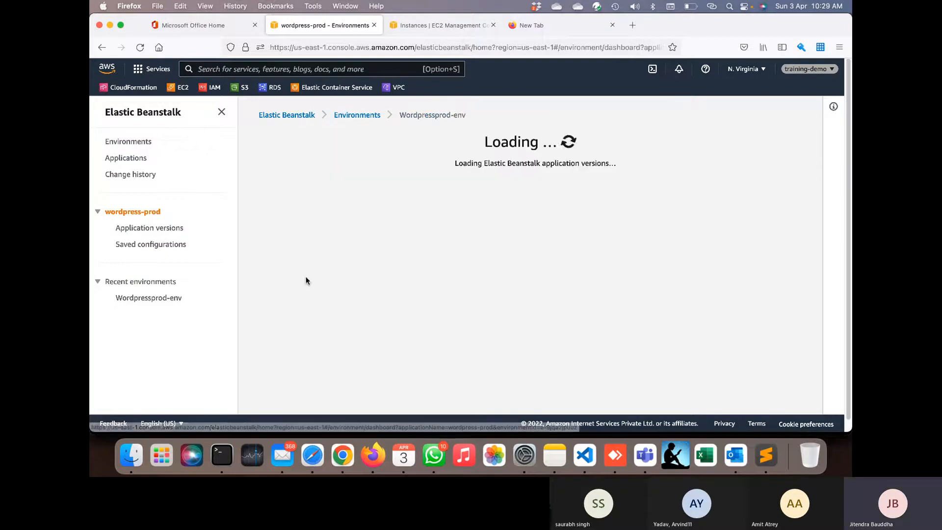
{"action": "scroll", "coordinate": [453, 325], "scroll_direction": "down", "scroll_amount": 1}
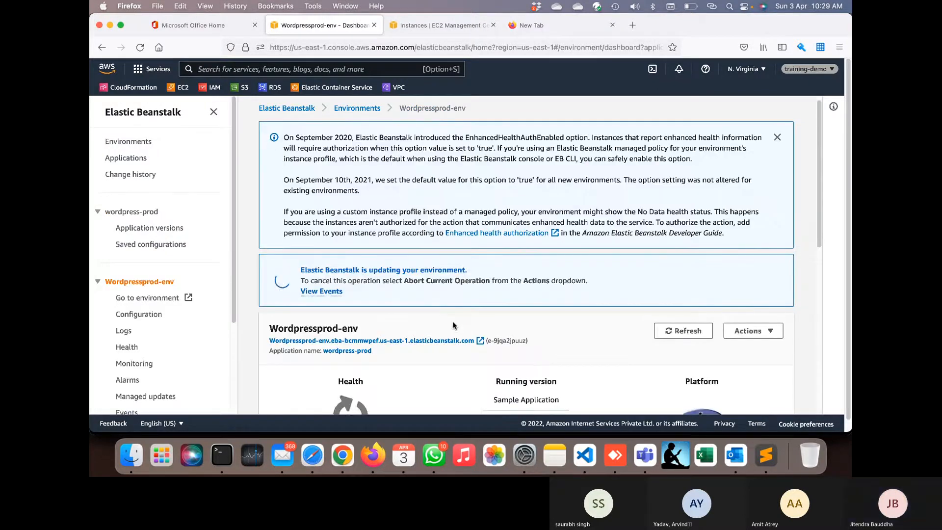
{"action": "scroll", "coordinate": [401, 301], "scroll_direction": "down", "scroll_amount": 5}
{"action": "scroll", "coordinate": [405, 307], "scroll_direction": "down", "scroll_amount": 2}
{"action": "scroll", "coordinate": [375, 338], "scroll_direction": "down", "scroll_amount": 1}
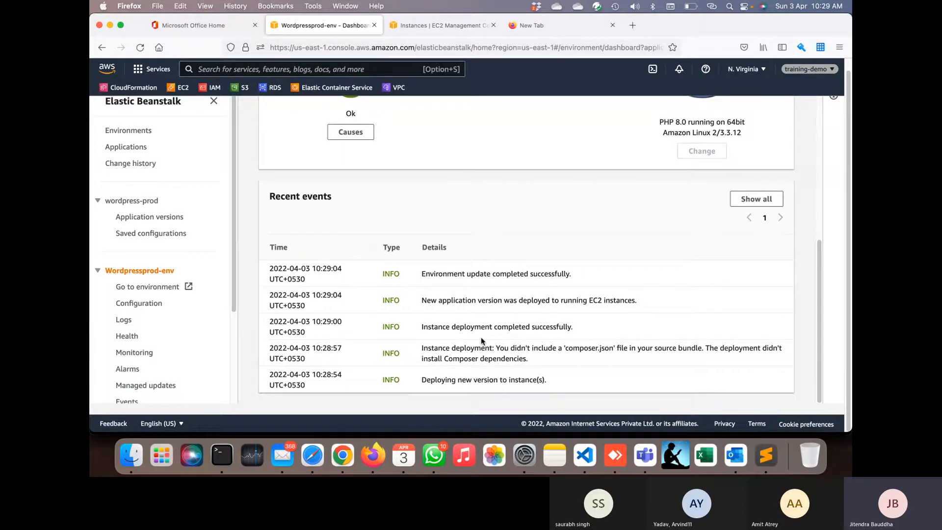
{"action": "scroll", "coordinate": [481, 339], "scroll_direction": "up", "scroll_amount": 10}
{"action": "scroll", "coordinate": [481, 340], "scroll_direction": "down", "scroll_amount": 5}
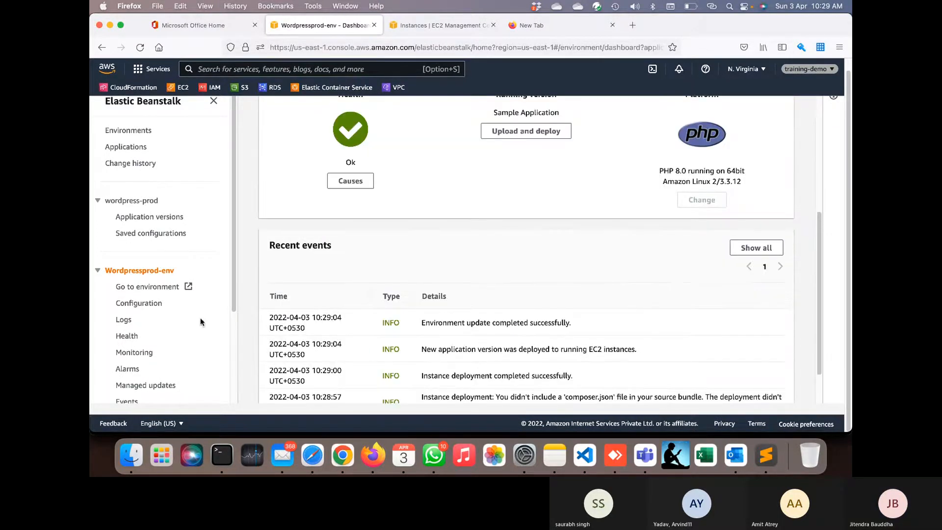
{"action": "scroll", "coordinate": [158, 344], "scroll_direction": "down", "scroll_amount": 3}
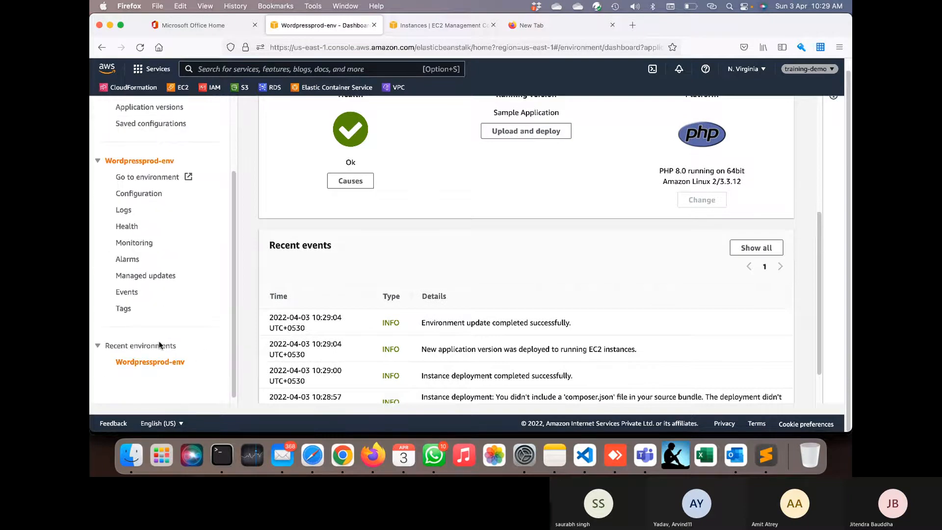
{"action": "left_click", "coordinate": [133, 293]}
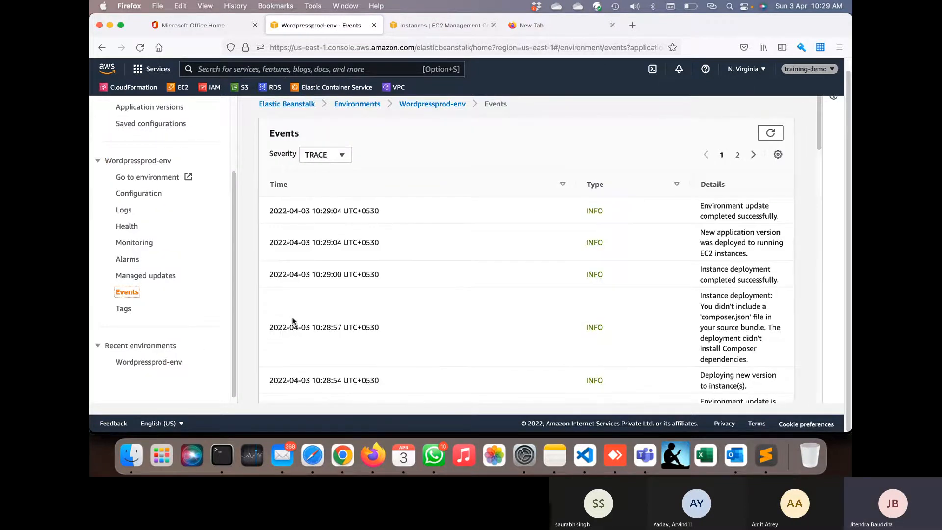
- Filter events by ERROR, FATAL and WARN severity to confirm none, then reset to DEBUG
{"action": "scroll", "coordinate": [431, 335], "scroll_direction": "down", "scroll_amount": 5}
{"action": "scroll", "coordinate": [431, 334], "scroll_direction": "down", "scroll_amount": 10}
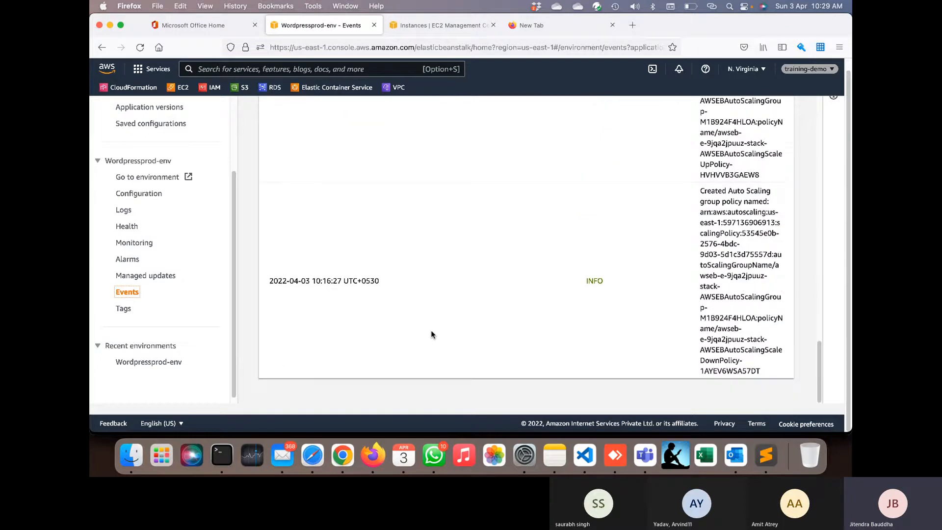
{"action": "scroll", "coordinate": [431, 335], "scroll_direction": "up", "scroll_amount": 15}
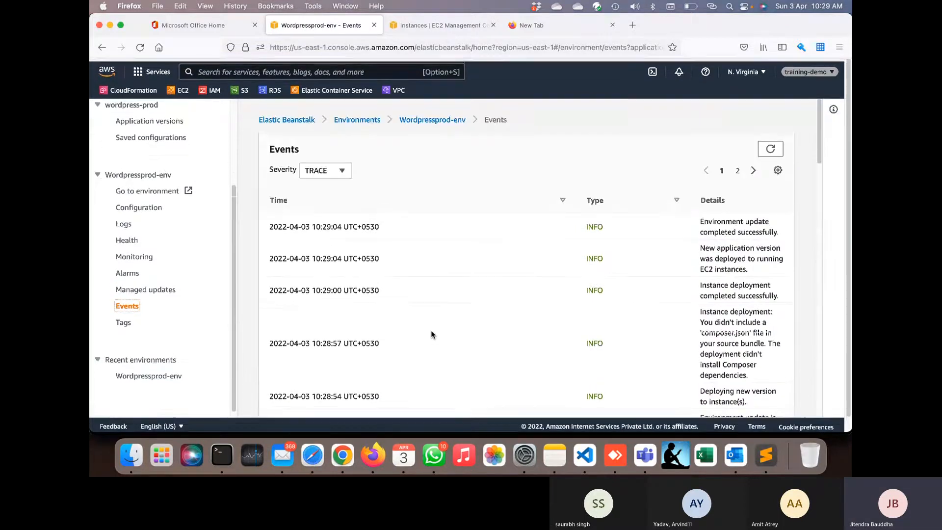
{"action": "left_click", "coordinate": [332, 166]}
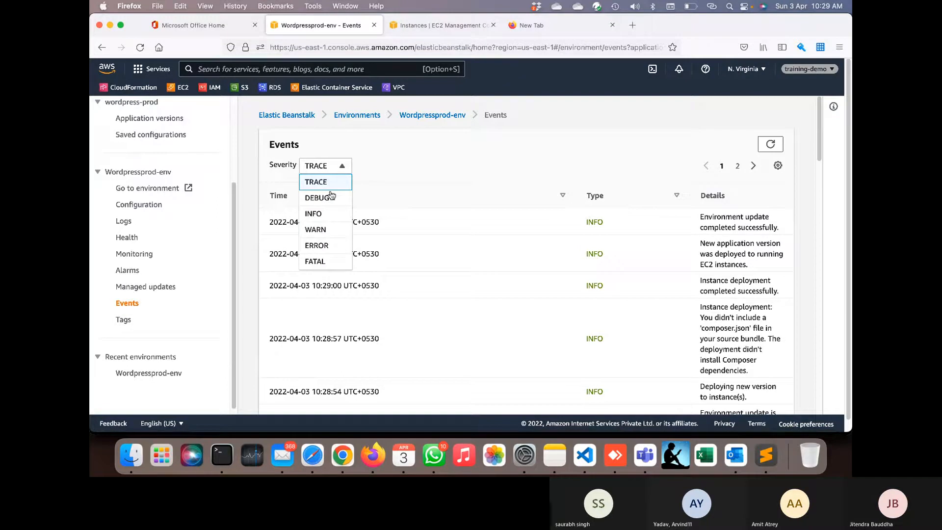
{"action": "left_click", "coordinate": [329, 246]}
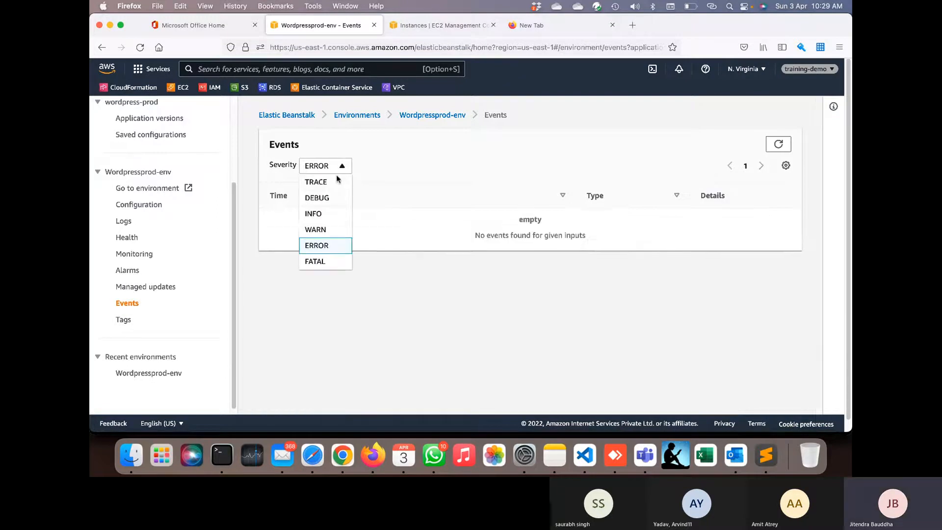
{"action": "left_click", "coordinate": [320, 262]}
{"action": "left_click", "coordinate": [330, 170]}
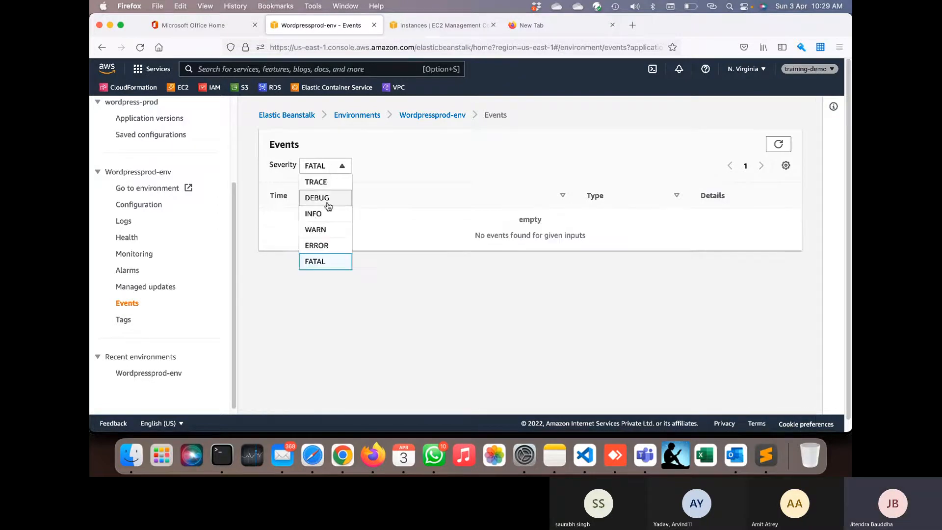
{"action": "left_click", "coordinate": [321, 229]}
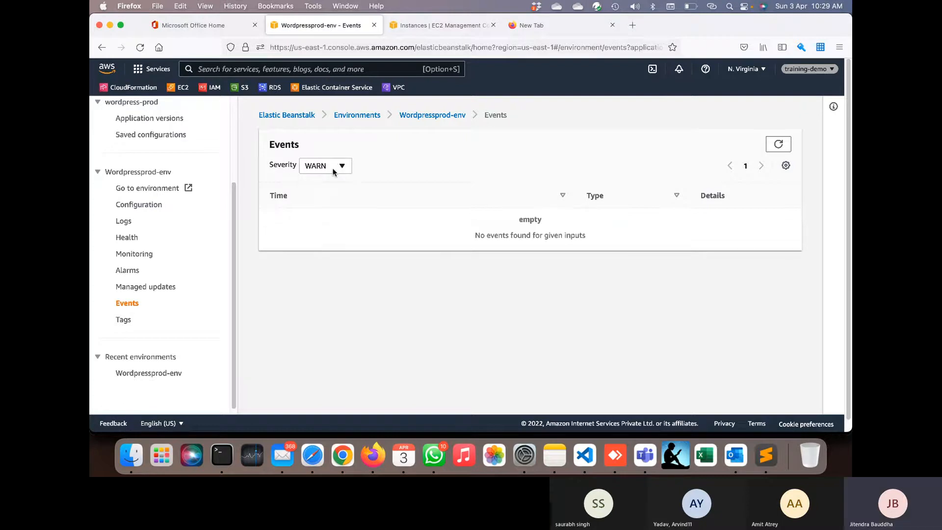
{"action": "left_click", "coordinate": [333, 170]}
{"action": "left_click", "coordinate": [328, 197]}
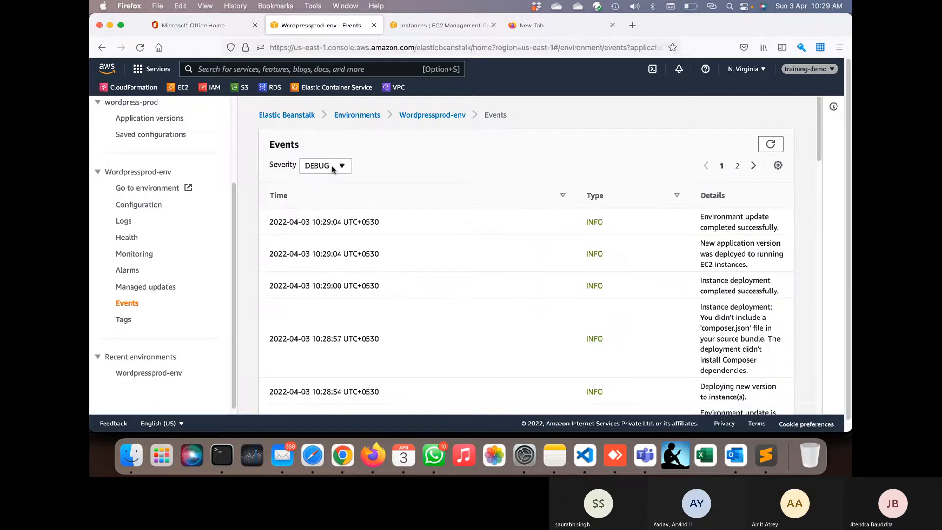
- Return to the Wordpressprod-env dashboard and review its Ok health and recent events
{"action": "scroll", "coordinate": [393, 270], "scroll_direction": "down", "scroll_amount": 20}
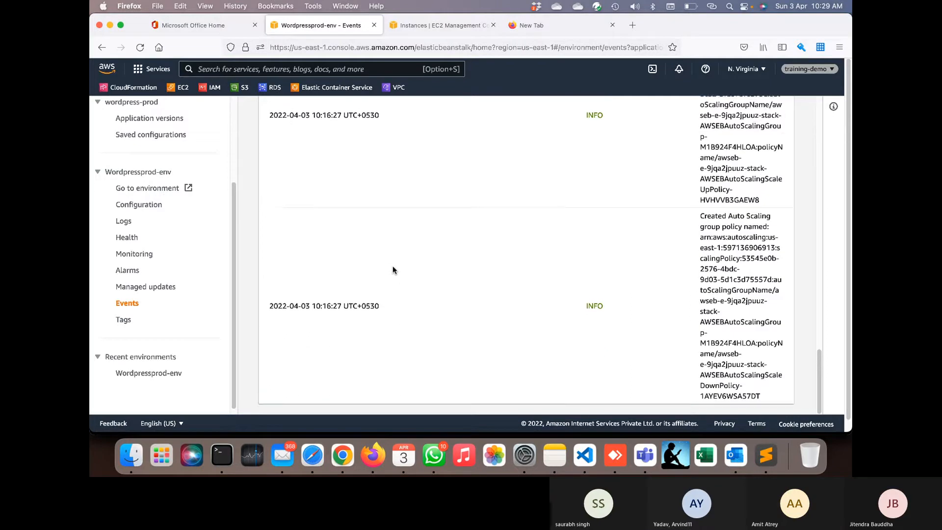
{"action": "scroll", "coordinate": [392, 270], "scroll_direction": "up", "scroll_amount": 20}
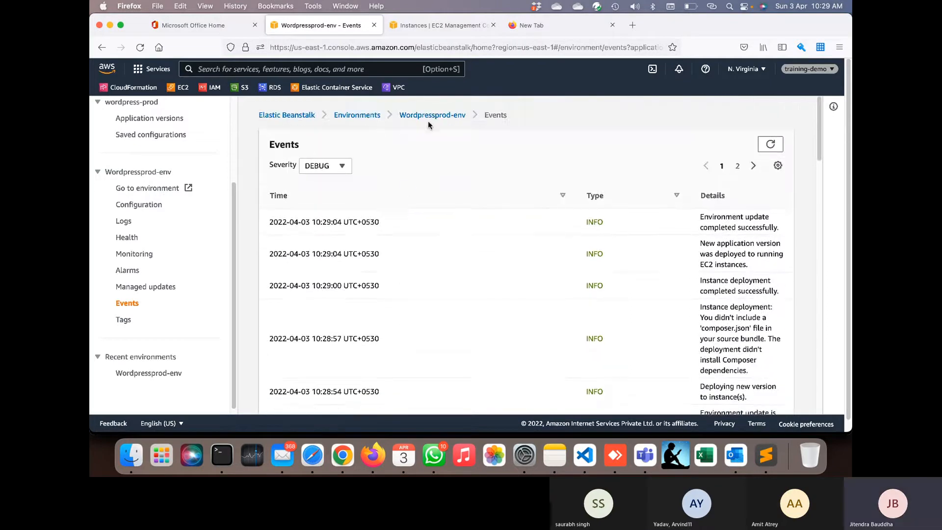
{"action": "left_click", "coordinate": [433, 118]}
{"action": "scroll", "coordinate": [464, 250], "scroll_direction": "down", "scroll_amount": 3}
{"action": "scroll", "coordinate": [463, 261], "scroll_direction": "down", "scroll_amount": 5}
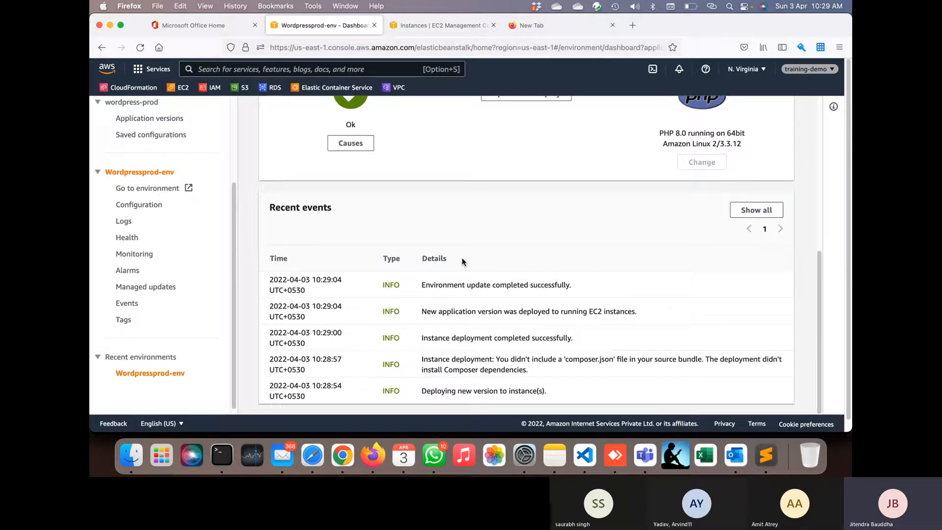
- Open Wordpressprod-env's site to verify the PHP Congratulations page, then close that tab
{"action": "scroll", "coordinate": [462, 262], "scroll_direction": "up", "scroll_amount": 1}
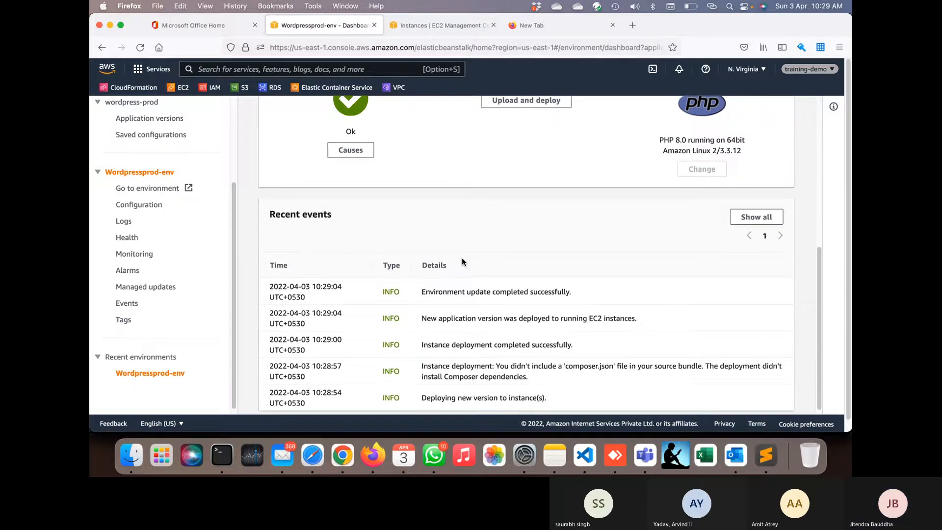
{"action": "scroll", "coordinate": [461, 261], "scroll_direction": "up", "scroll_amount": 10}
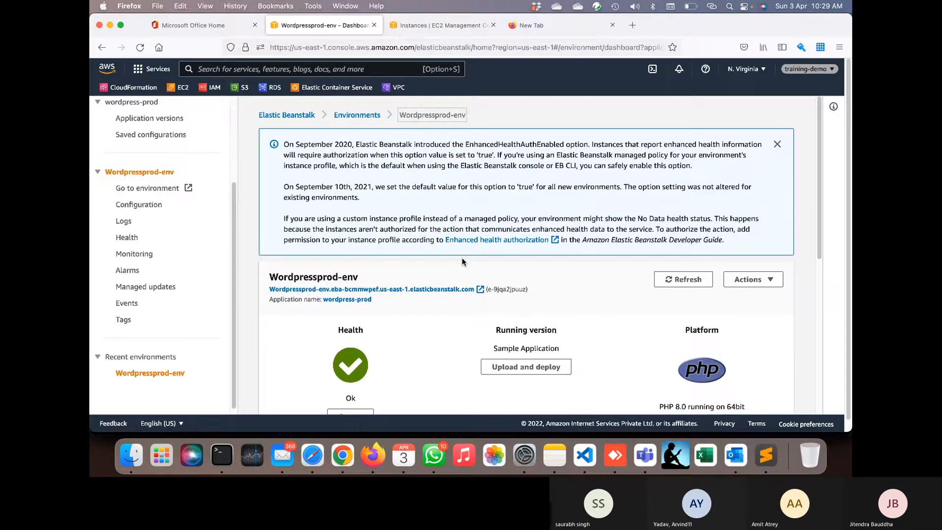
{"action": "left_click", "coordinate": [162, 189]}
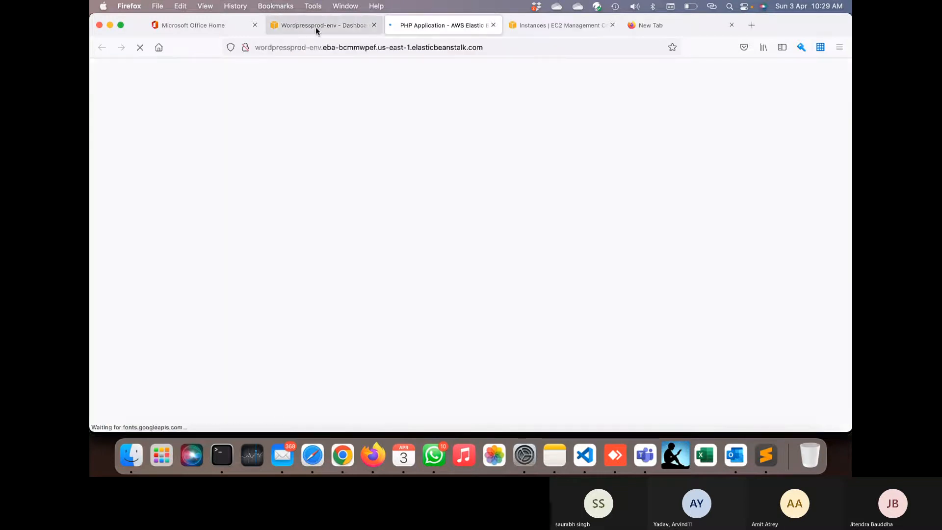
{"action": "left_click", "coordinate": [316, 26]}
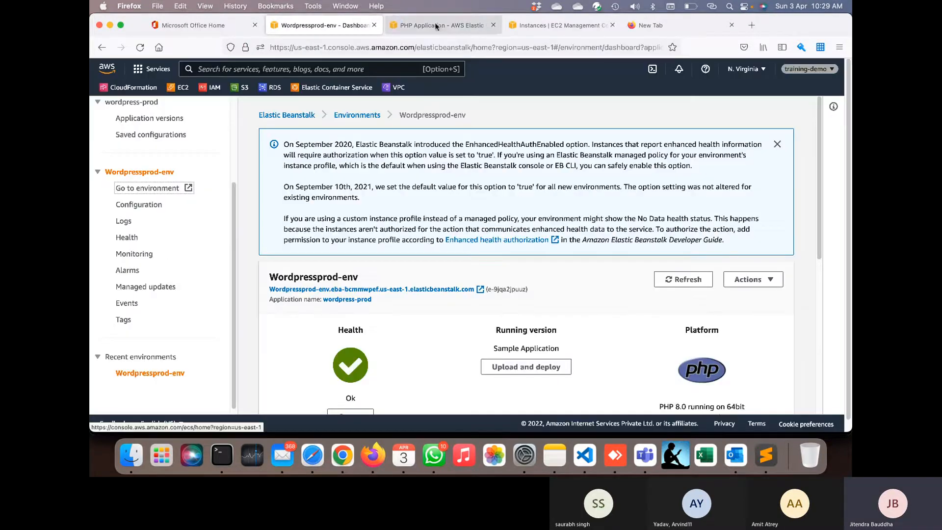
{"action": "left_click", "coordinate": [439, 23]}
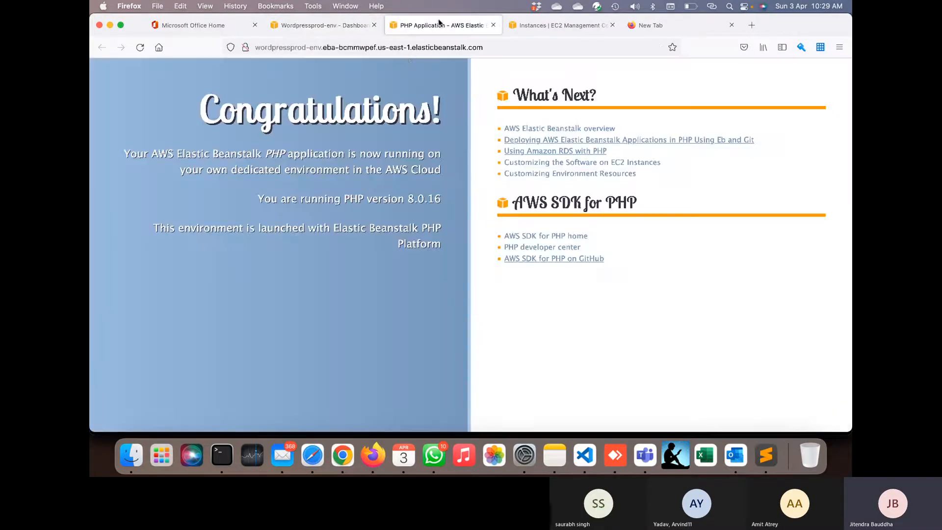
{"action": "left_click", "coordinate": [335, 48]}
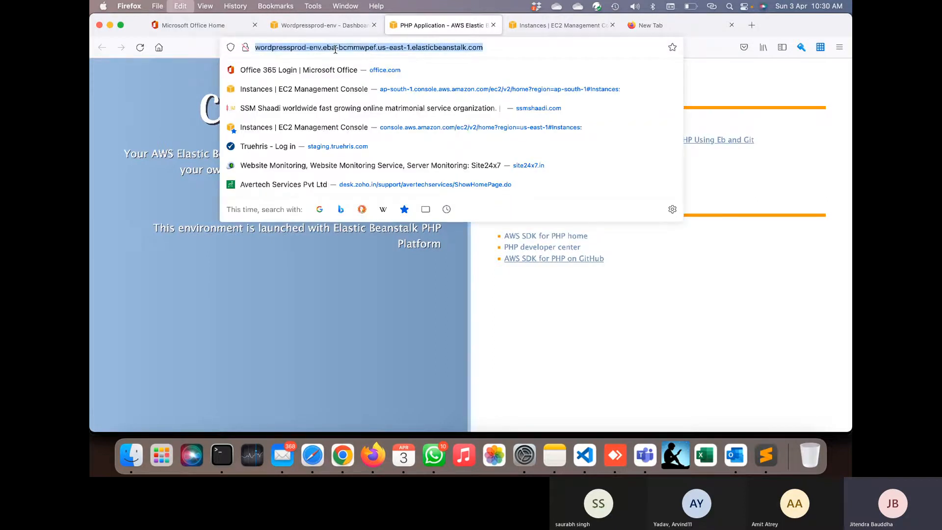
{"action": "left_click", "coordinate": [545, 307]}
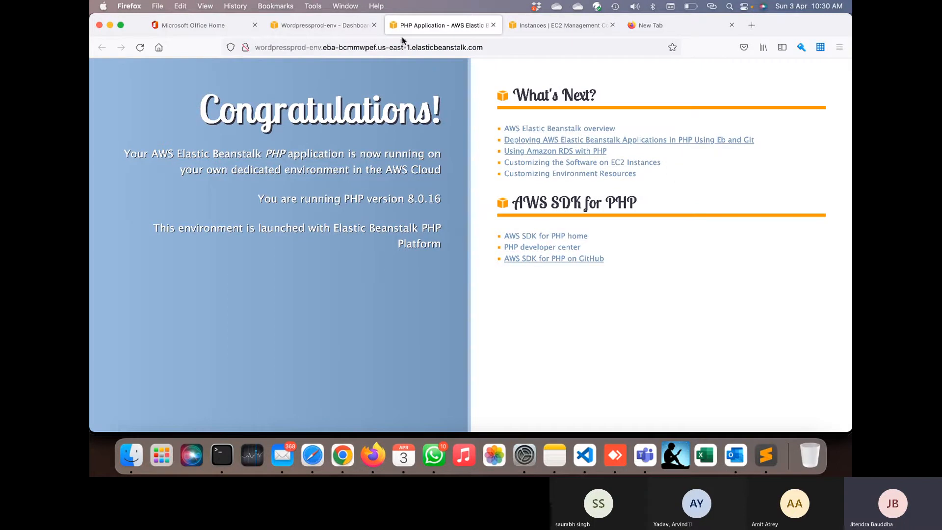
{"action": "left_click", "coordinate": [387, 48]}
{"action": "left_click", "coordinate": [348, 29]}
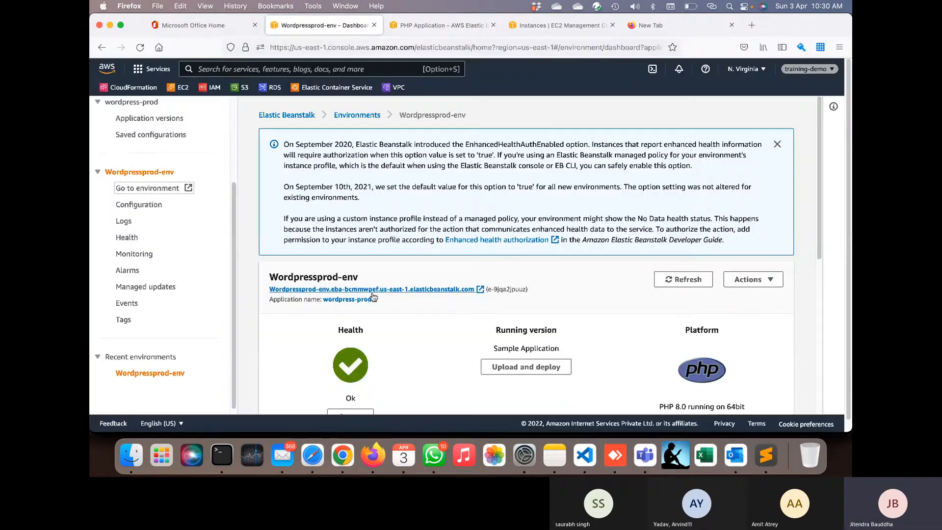
{"action": "left_click", "coordinate": [359, 289]}
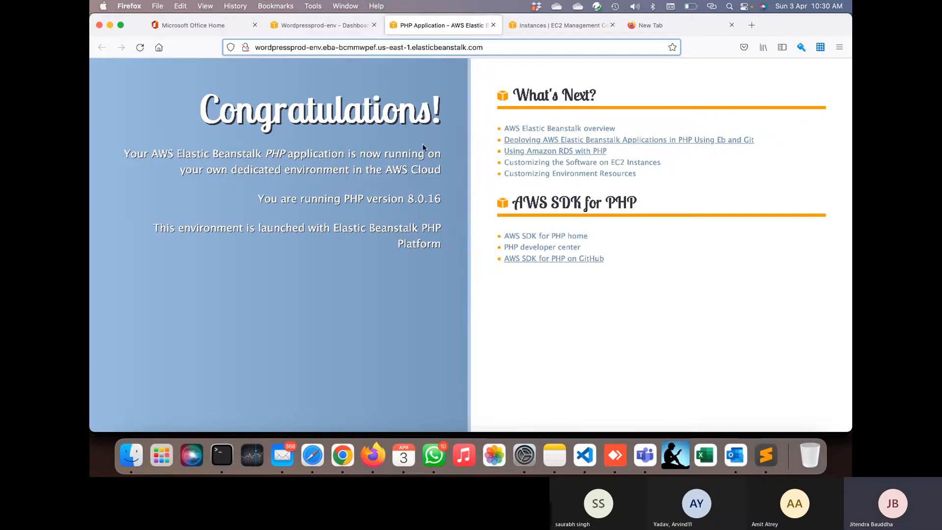
{"action": "left_click", "coordinate": [493, 25]}
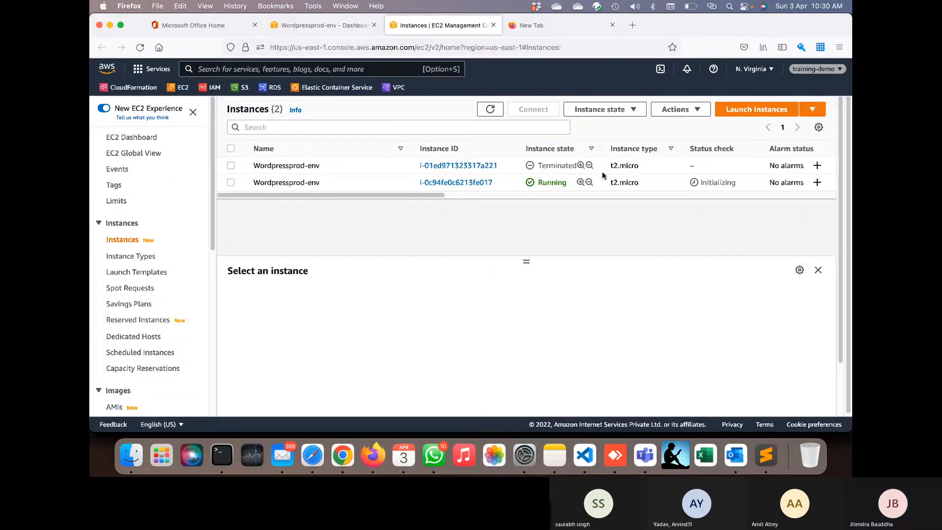
- Refresh EC2 Instances to confirm 2/2 checks, then show Elastic Beanstalk's Environments list
{"action": "left_click", "coordinate": [491, 110]}
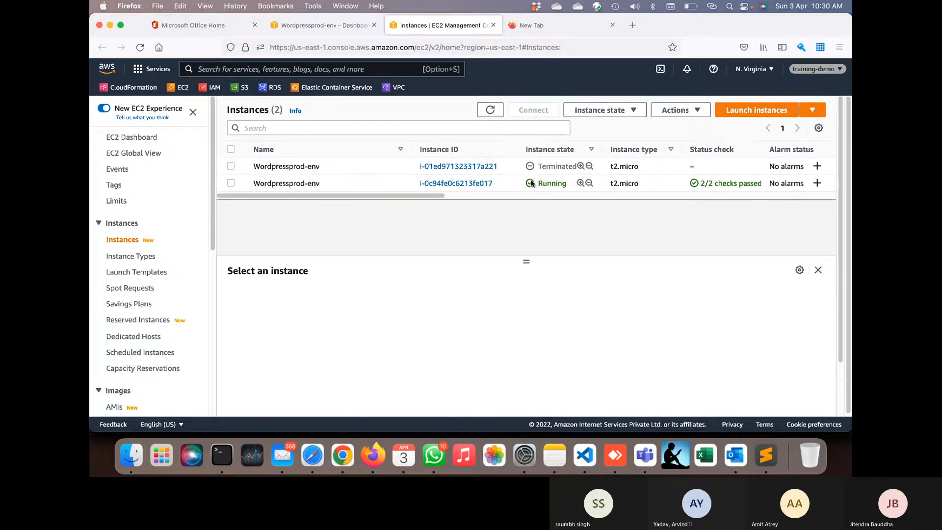
{"action": "left_click", "coordinate": [315, 25]}
{"action": "scroll", "coordinate": [150, 167], "scroll_direction": "up", "scroll_amount": 5}
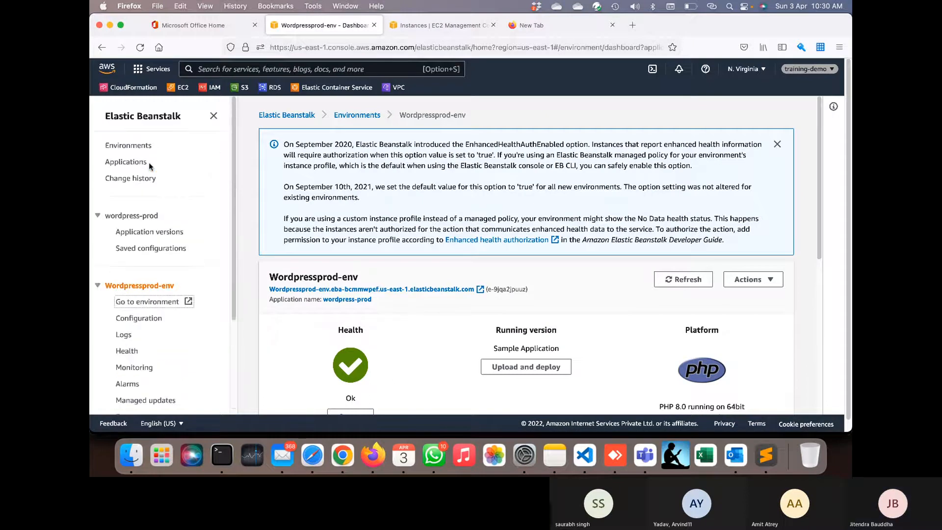
{"action": "left_click", "coordinate": [130, 144]}
- Open Wordpressuat-env and review its creation events for the load balancer and RDS database
{"action": "scroll", "coordinate": [344, 324], "scroll_direction": "down", "scroll_amount": 1}
{"action": "left_click", "coordinate": [333, 351]}
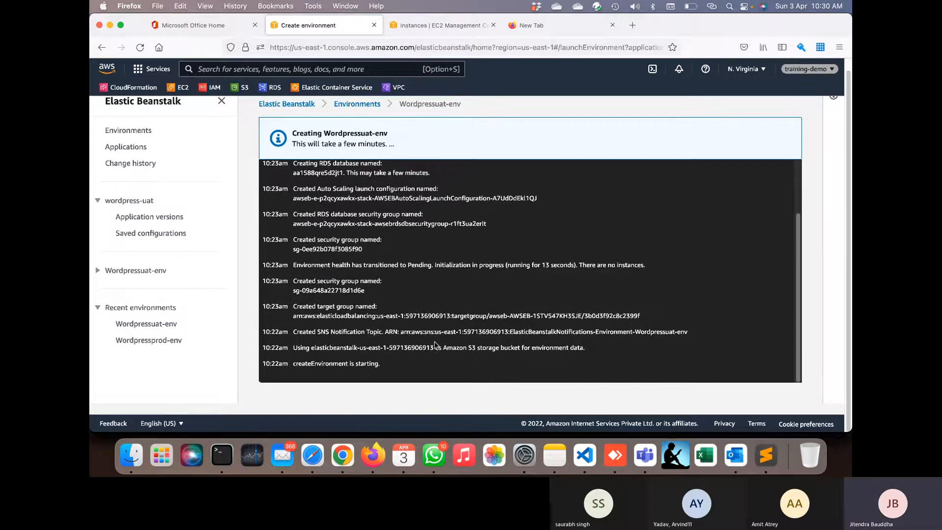
{"action": "scroll", "coordinate": [386, 267], "scroll_direction": "up", "scroll_amount": 1}
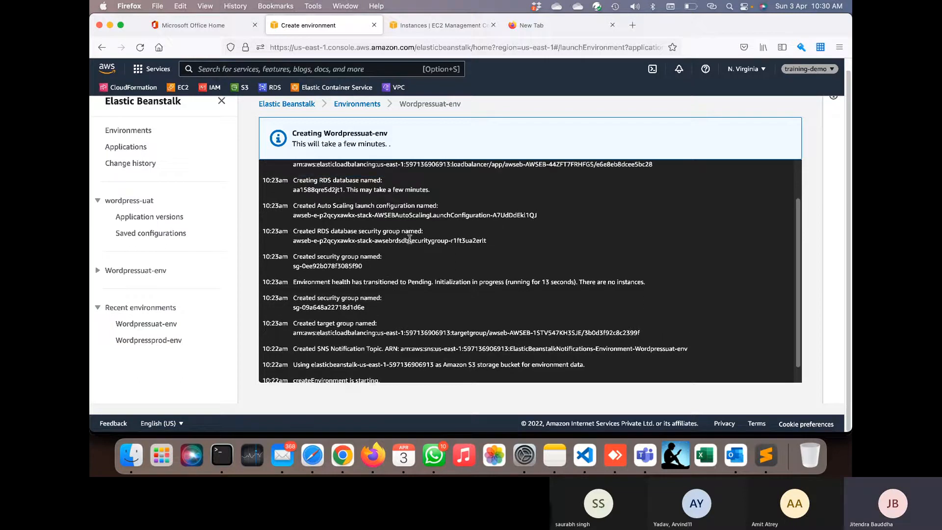
{"action": "scroll", "coordinate": [415, 239], "scroll_direction": "up", "scroll_amount": 3}
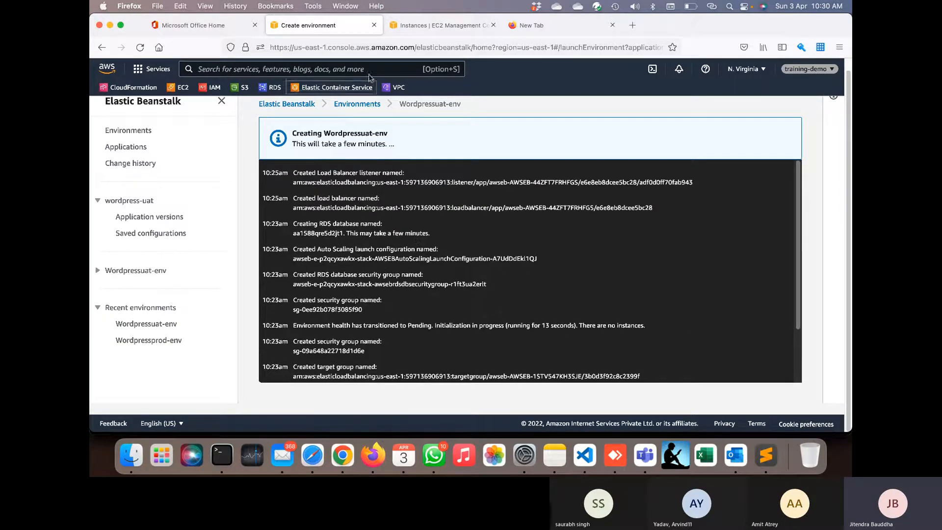
- Search 'clou' and open the CloudFormation console in a new browser tab
{"action": "left_click", "coordinate": [367, 68]}
{"action": "type", "text": "clou"}
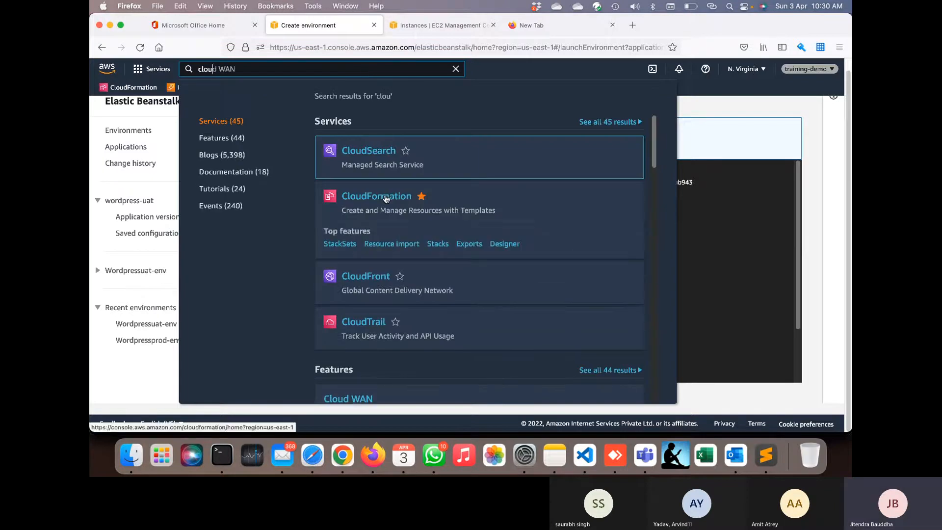
{"action": "right_click", "coordinate": [387, 197]}
{"action": "left_click", "coordinate": [427, 201]}
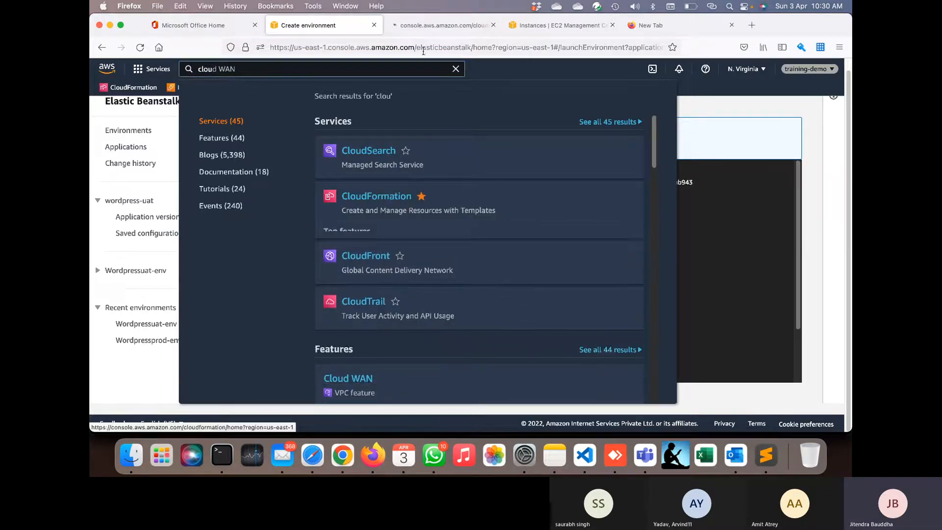
{"action": "left_click", "coordinate": [427, 30]}
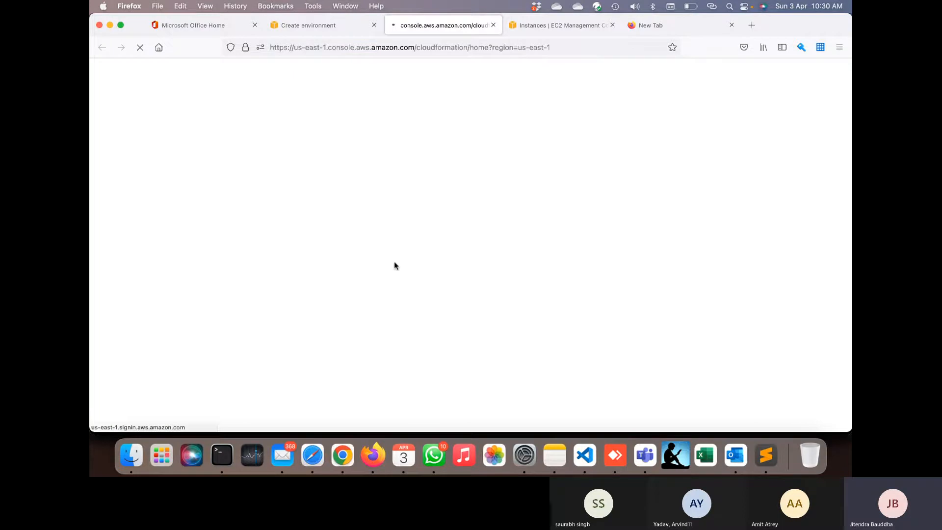
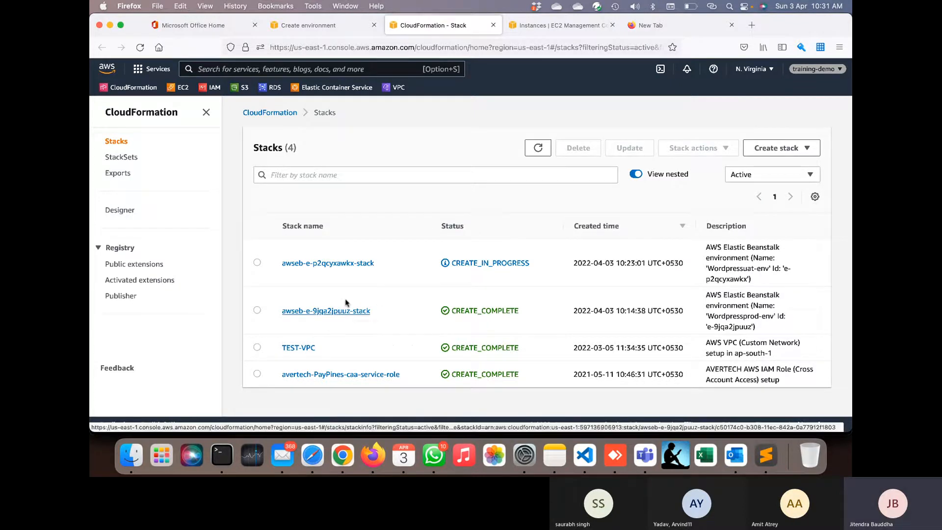
- Open the awseb-e-p2qcyxawkx-stack stack's Template tab and scroll through its JSON
{"action": "left_click", "coordinate": [351, 265]}
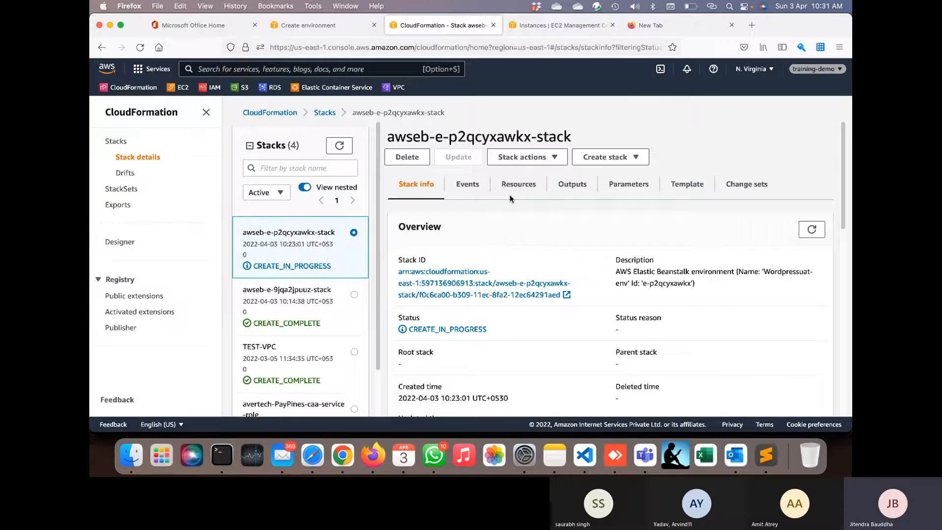
{"action": "left_click", "coordinate": [688, 186]}
{"action": "scroll", "coordinate": [586, 338], "scroll_direction": "down", "scroll_amount": 15}
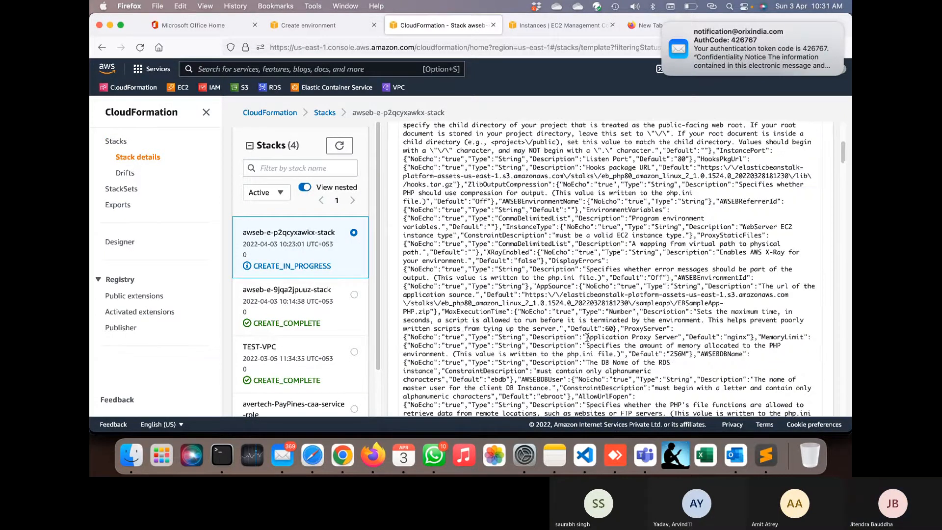
{"action": "scroll", "coordinate": [586, 338], "scroll_direction": "down", "scroll_amount": 10}
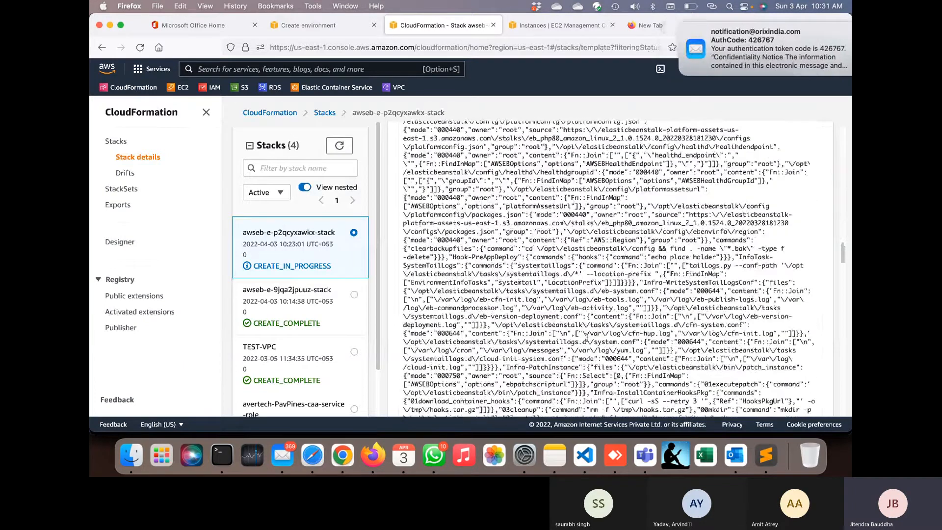
{"action": "scroll", "coordinate": [587, 338], "scroll_direction": "down", "scroll_amount": 15}
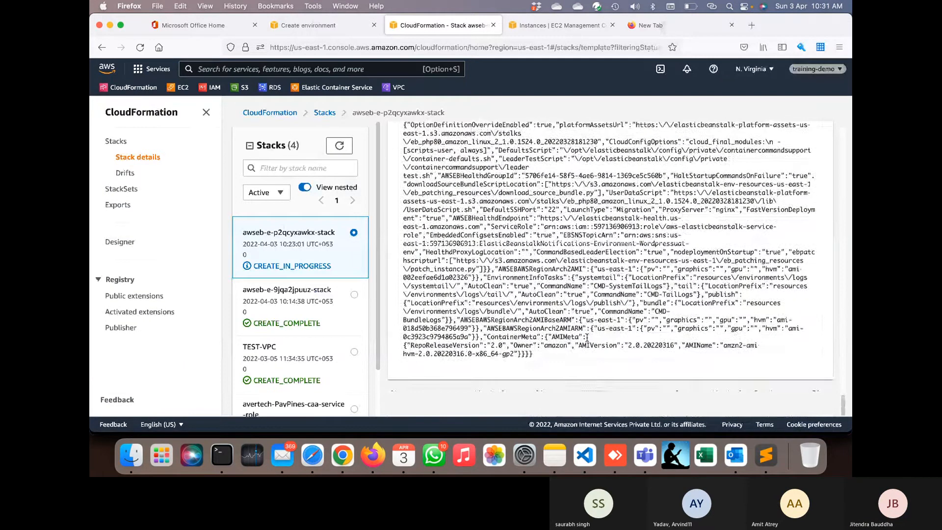
{"action": "scroll", "coordinate": [587, 338], "scroll_direction": "up", "scroll_amount": 20}
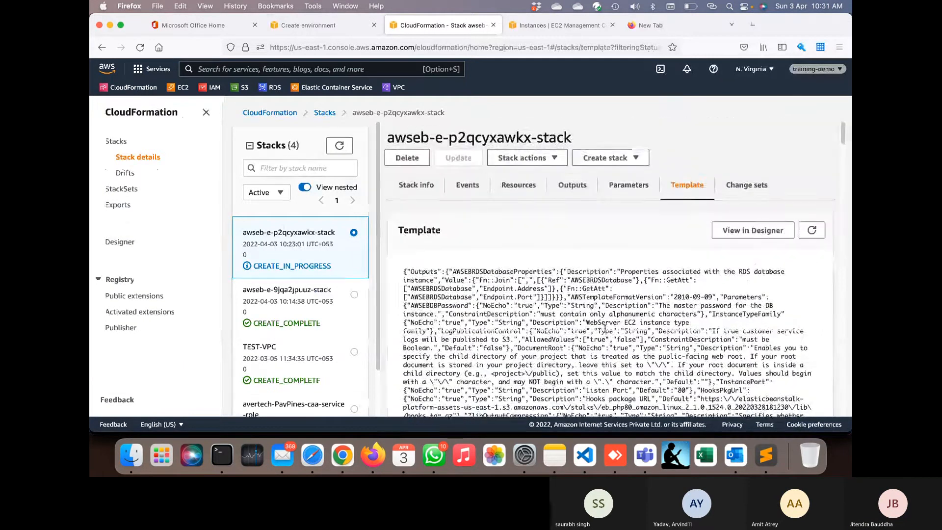
- Open the template in CloudFormation Designer, converting it to YAML and back to JSON
{"action": "left_click", "coordinate": [746, 234]}
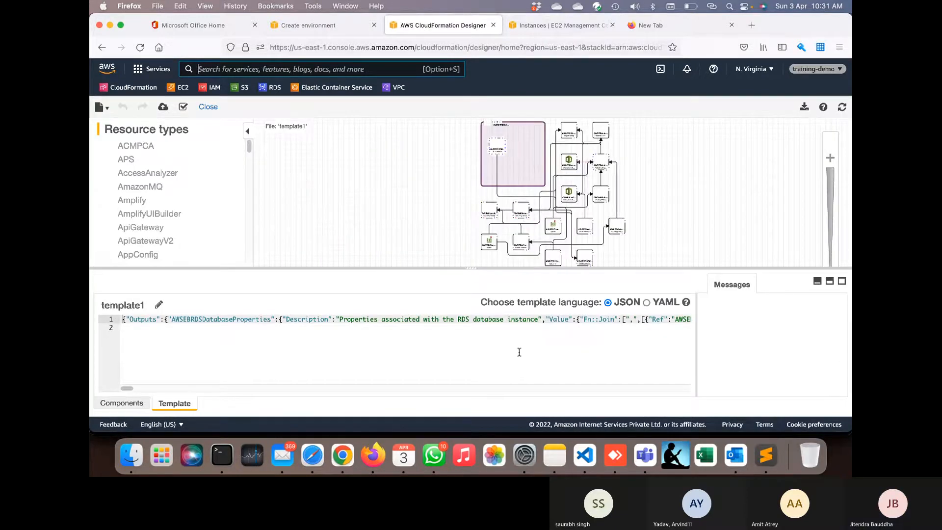
{"action": "scroll", "coordinate": [519, 352], "scroll_direction": "right", "scroll_amount": 2}
{"action": "scroll", "coordinate": [503, 352], "scroll_direction": "left", "scroll_amount": 2}
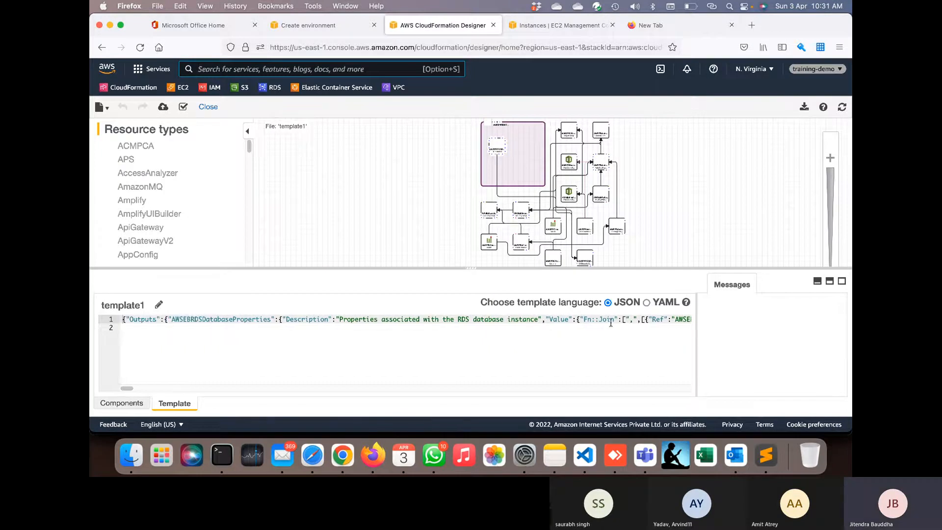
{"action": "left_click", "coordinate": [649, 303]}
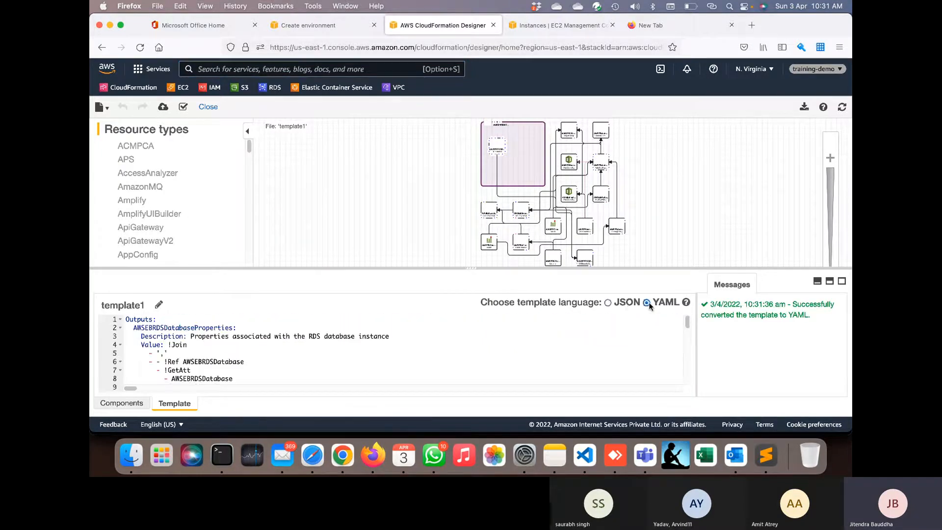
{"action": "left_click", "coordinate": [608, 303]}
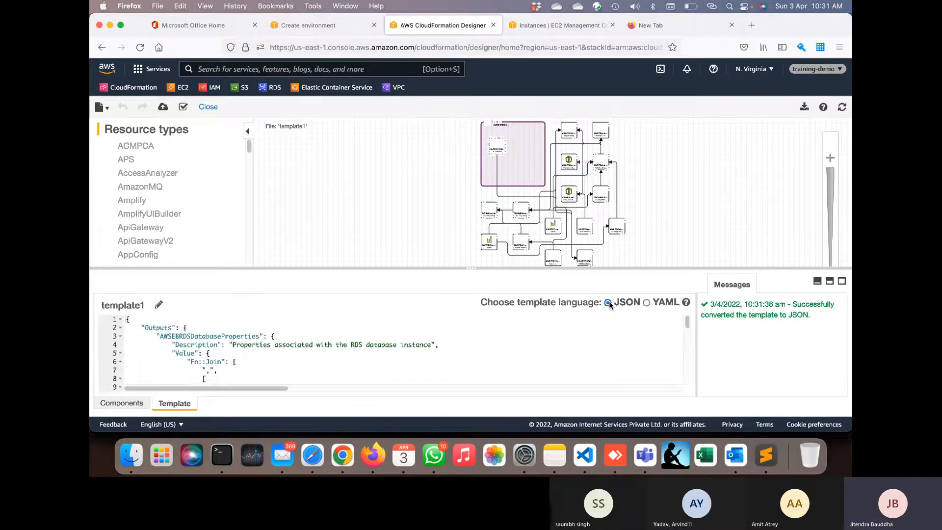
- Select the entire JSON template text from line 1 down for copying
{"action": "scroll", "coordinate": [573, 348], "scroll_direction": "down", "scroll_amount": 5}
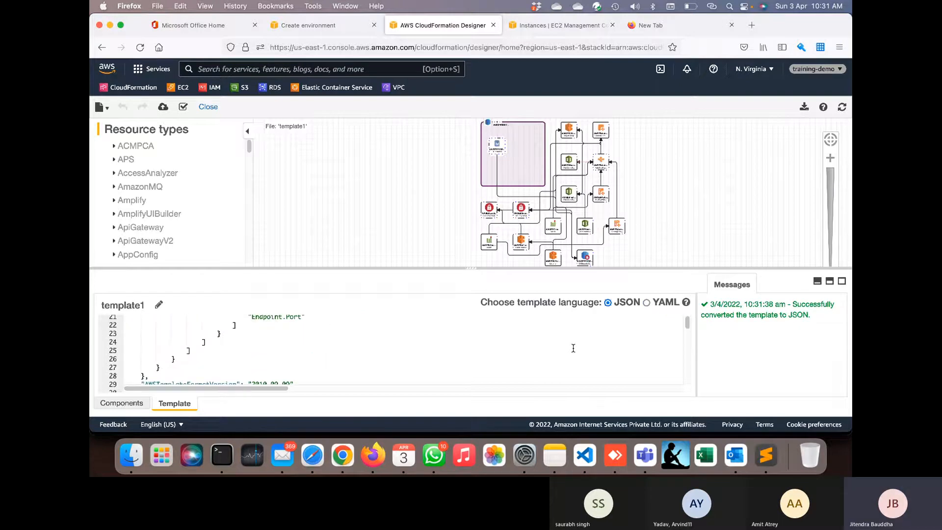
{"action": "key", "text": "super+a"}
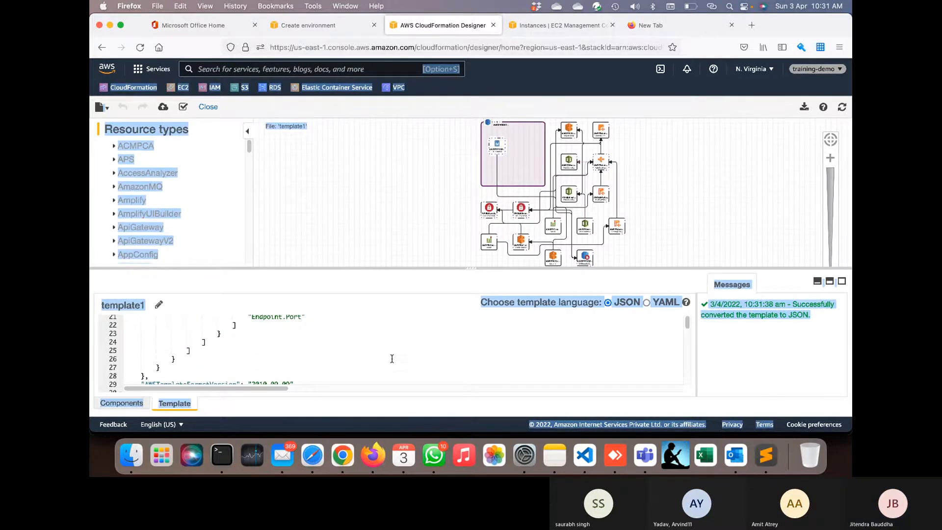
{"action": "left_click", "coordinate": [392, 359]}
{"action": "scroll", "coordinate": [392, 359], "scroll_direction": "up", "scroll_amount": 5}
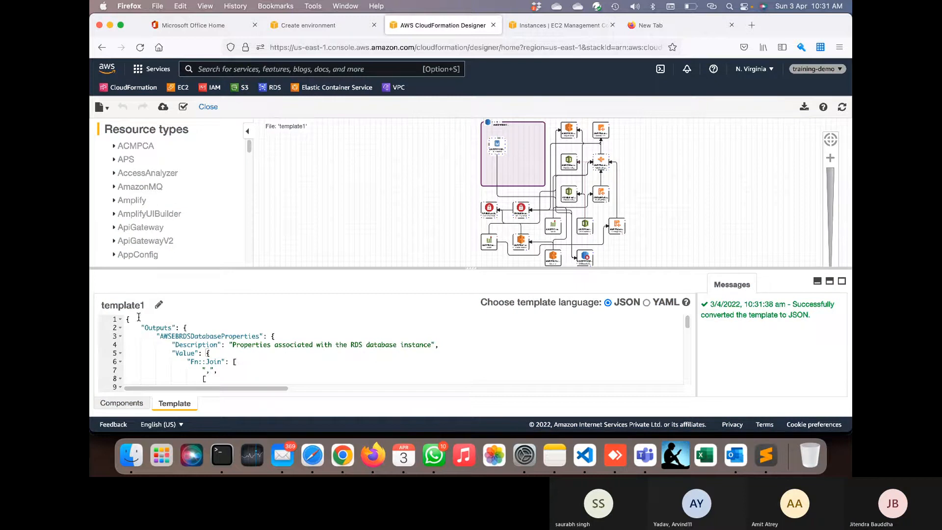
{"action": "left_click_drag", "start_coordinate": [127, 320], "coordinate": [180, 423]}
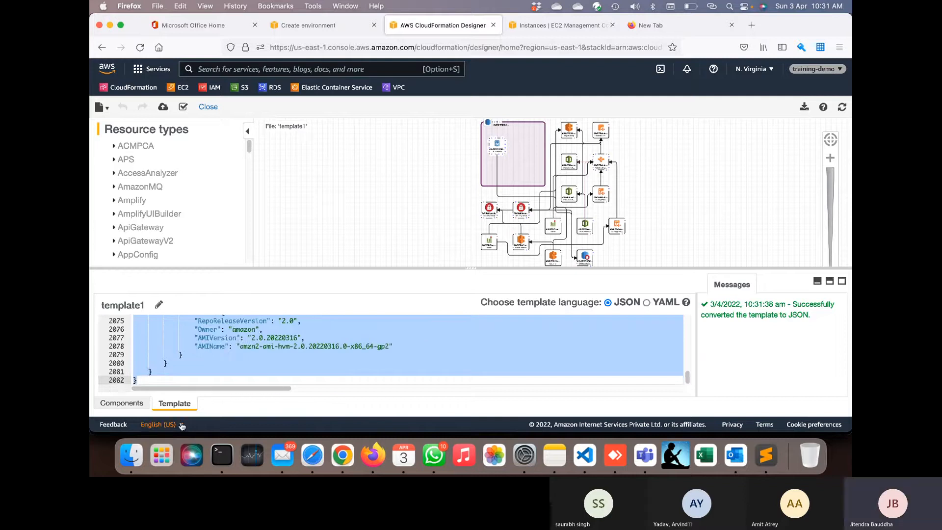
- Paste the copied JSON template into a new Sublime Text tab
{"action": "left_click", "coordinate": [767, 455]}
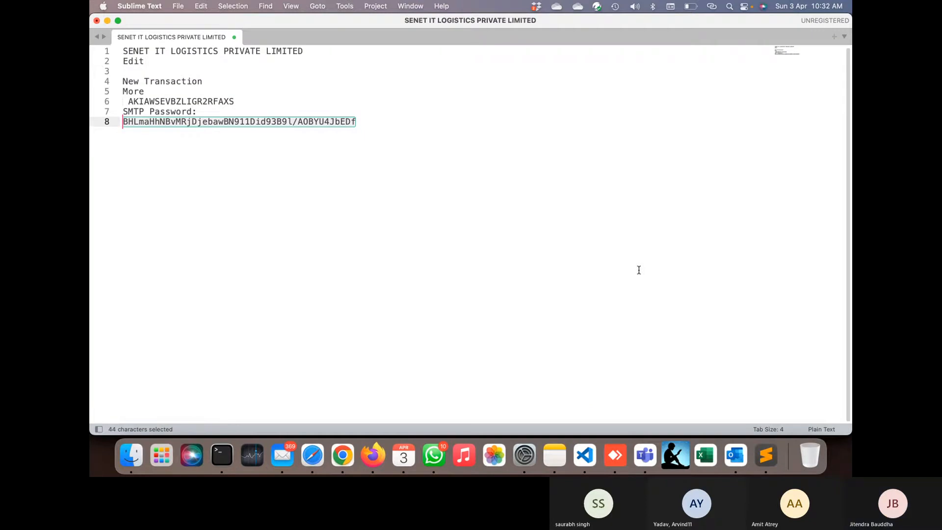
{"action": "key", "text": "super+n"}
{"action": "key", "text": "super+v"}
{"action": "scroll", "coordinate": [601, 189], "scroll_direction": "up", "scroll_amount": 20}
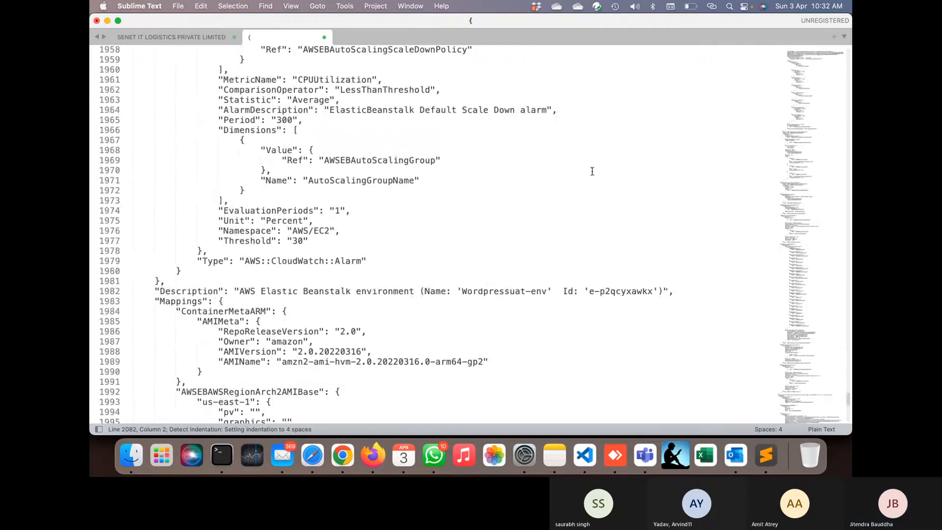
{"action": "scroll", "coordinate": [593, 171], "scroll_direction": "up", "scroll_amount": 20}
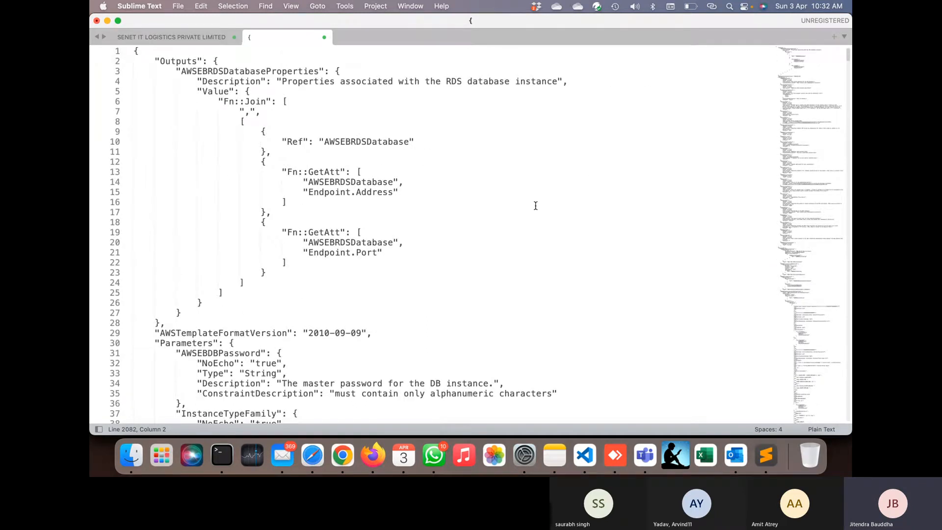
- Review the Elastic Beanstalk hook commands down to line 902, then return to CloudFormation Designer
{"action": "scroll", "coordinate": [536, 205], "scroll_direction": "down", "scroll_amount": 6}
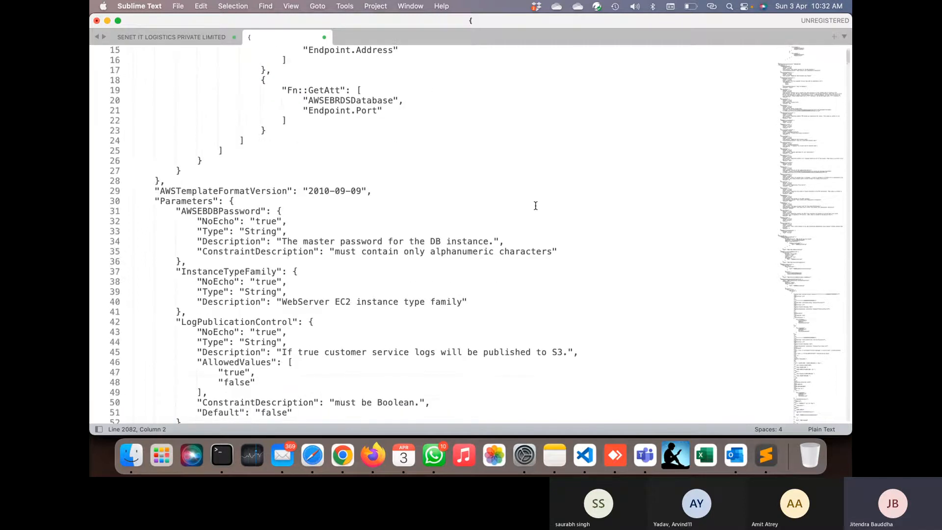
{"action": "scroll", "coordinate": [536, 205], "scroll_direction": "down", "scroll_amount": 15}
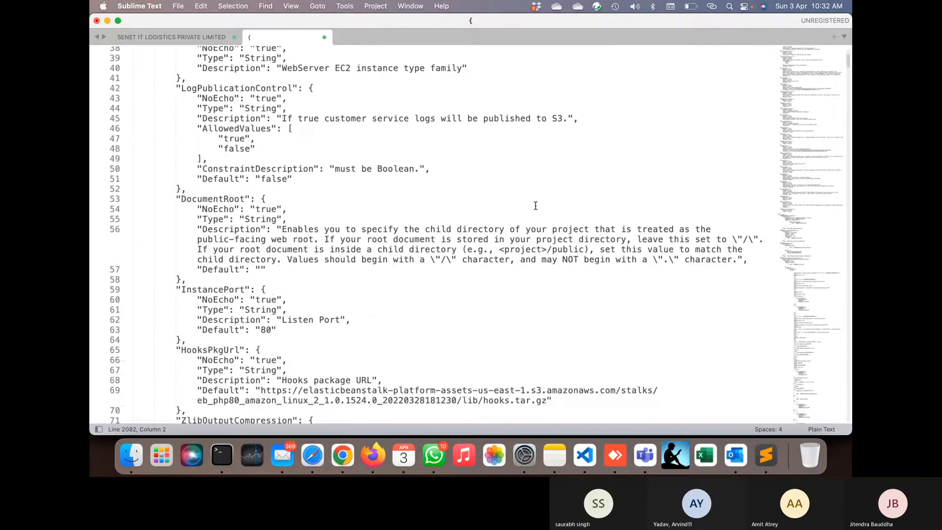
{"action": "scroll", "coordinate": [536, 206], "scroll_direction": "down", "scroll_amount": 2}
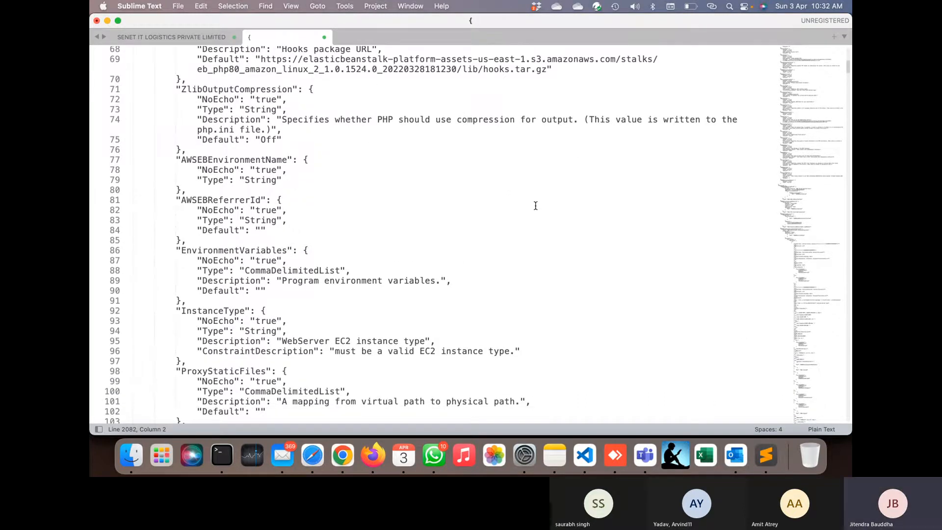
{"action": "scroll", "coordinate": [535, 205], "scroll_direction": "down", "scroll_amount": 5}
{"action": "scroll", "coordinate": [536, 206], "scroll_direction": "down", "scroll_amount": 4}
{"action": "scroll", "coordinate": [535, 206], "scroll_direction": "down", "scroll_amount": 20}
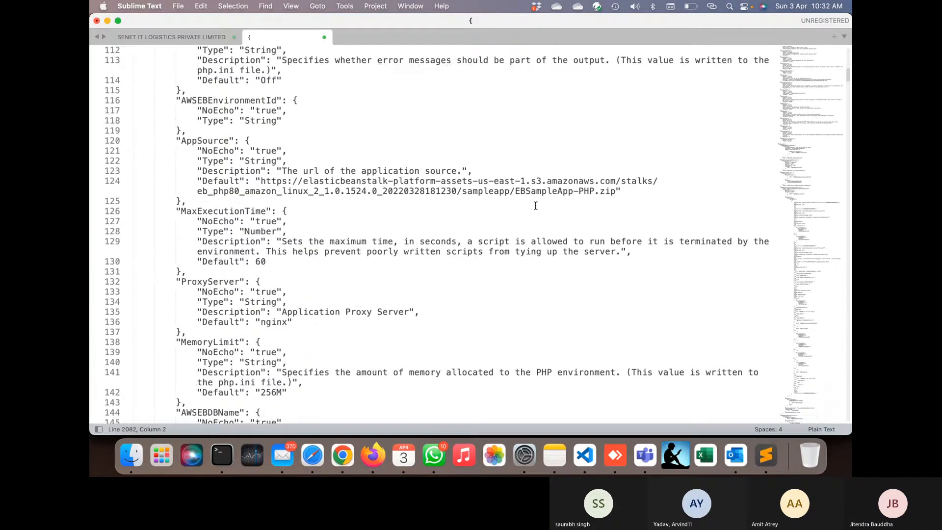
{"action": "scroll", "coordinate": [535, 206], "scroll_direction": "down", "scroll_amount": 7}
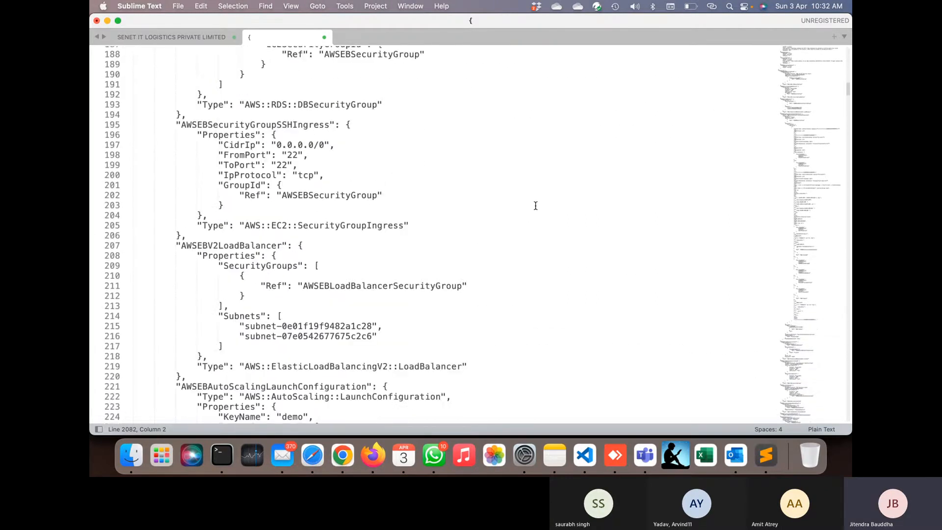
{"action": "scroll", "coordinate": [379, 236], "scroll_direction": "down", "scroll_amount": 6}
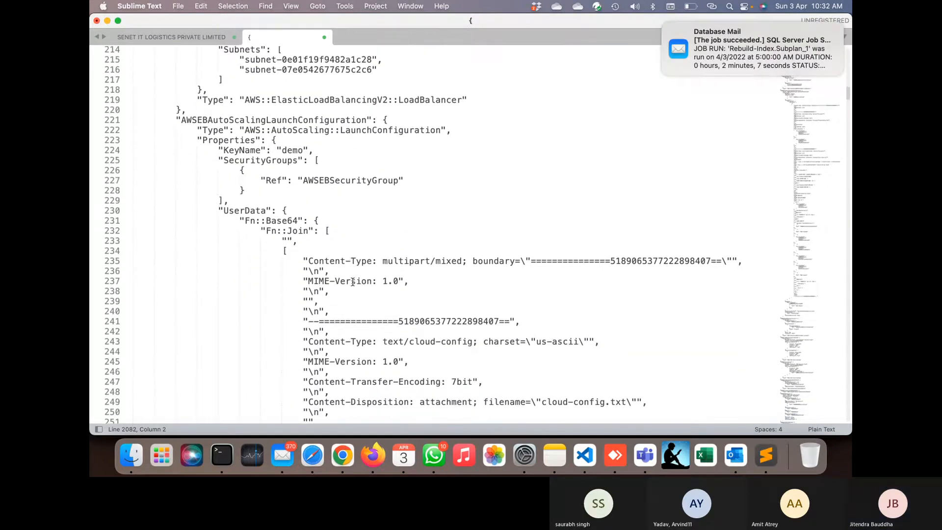
{"action": "scroll", "coordinate": [352, 281], "scroll_direction": "down", "scroll_amount": 10}
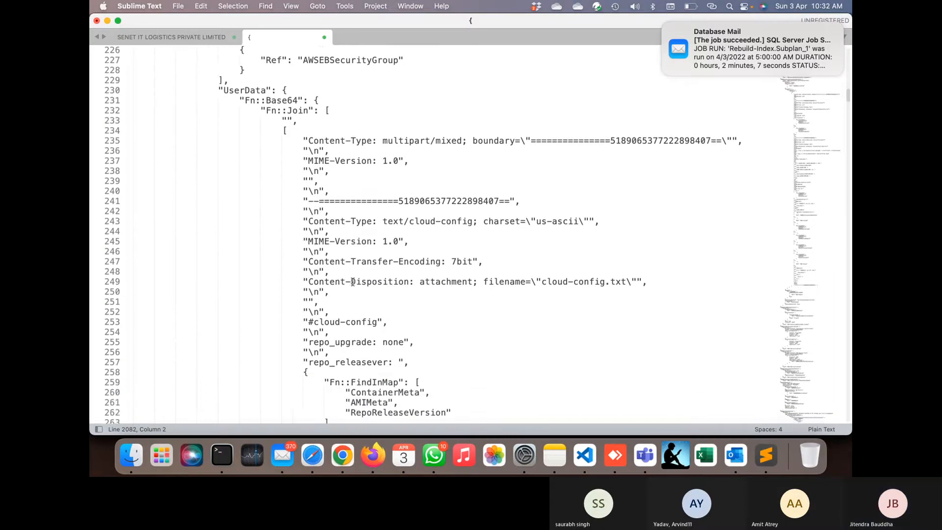
{"action": "scroll", "coordinate": [352, 282], "scroll_direction": "down", "scroll_amount": 20}
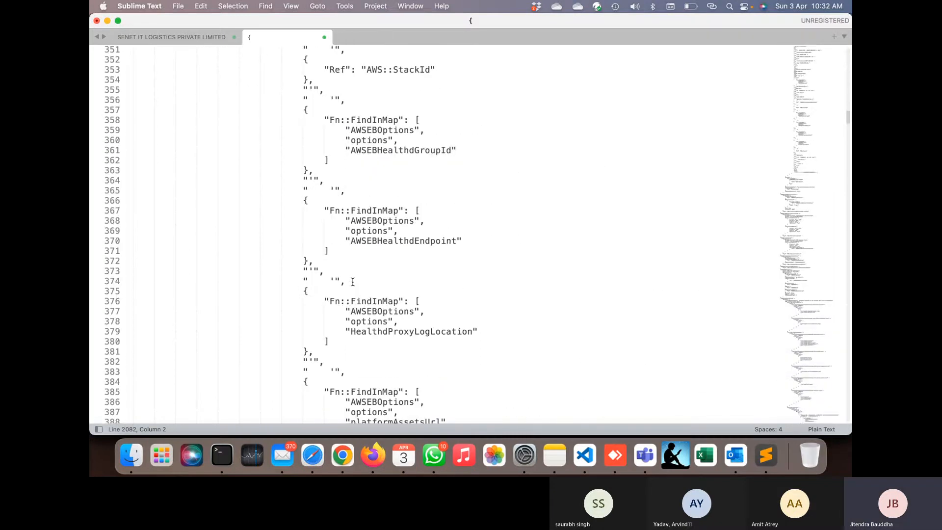
{"action": "scroll", "coordinate": [353, 282], "scroll_direction": "down", "scroll_amount": 5}
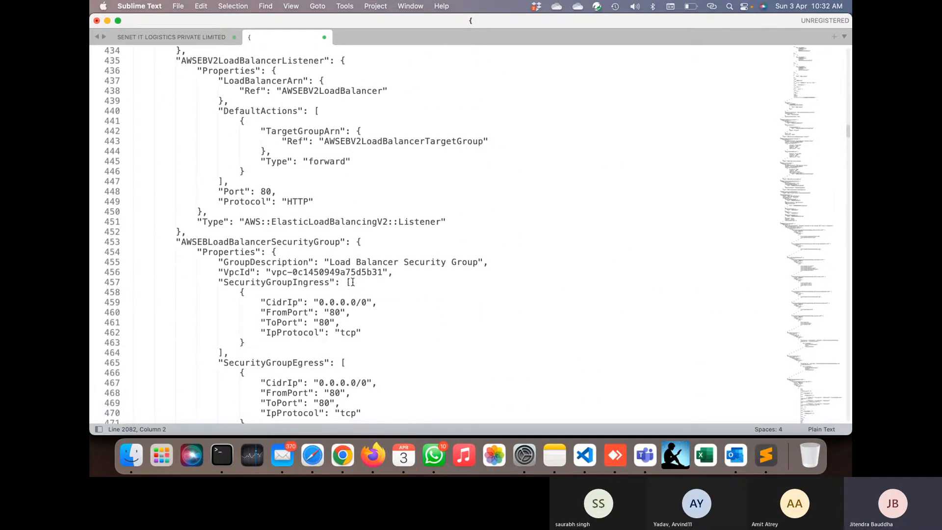
{"action": "scroll", "coordinate": [362, 344], "scroll_direction": "down", "scroll_amount": 5}
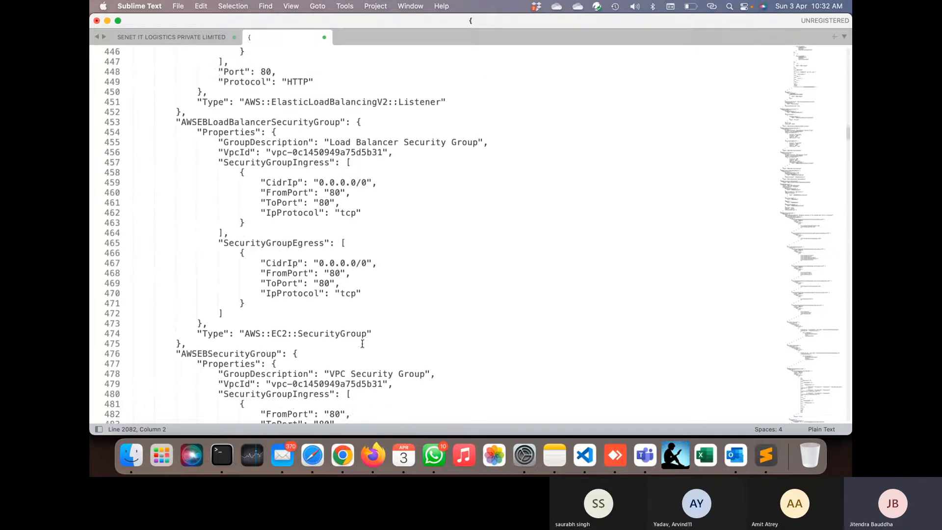
{"action": "scroll", "coordinate": [300, 275], "scroll_direction": "down", "scroll_amount": 8}
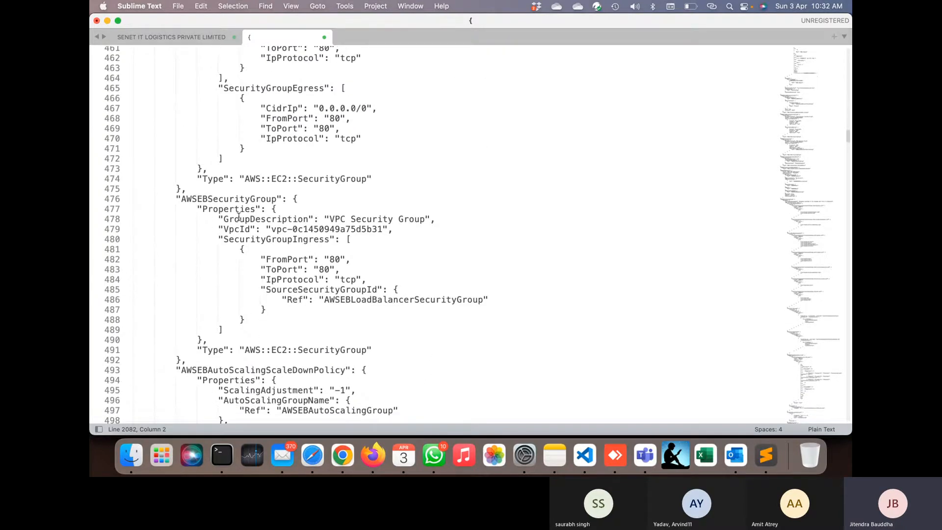
{"action": "scroll", "coordinate": [356, 313], "scroll_direction": "down", "scroll_amount": 10}
{"action": "scroll", "coordinate": [356, 313], "scroll_direction": "down", "scroll_amount": 20}
{"action": "scroll", "coordinate": [355, 313], "scroll_direction": "down", "scroll_amount": 20}
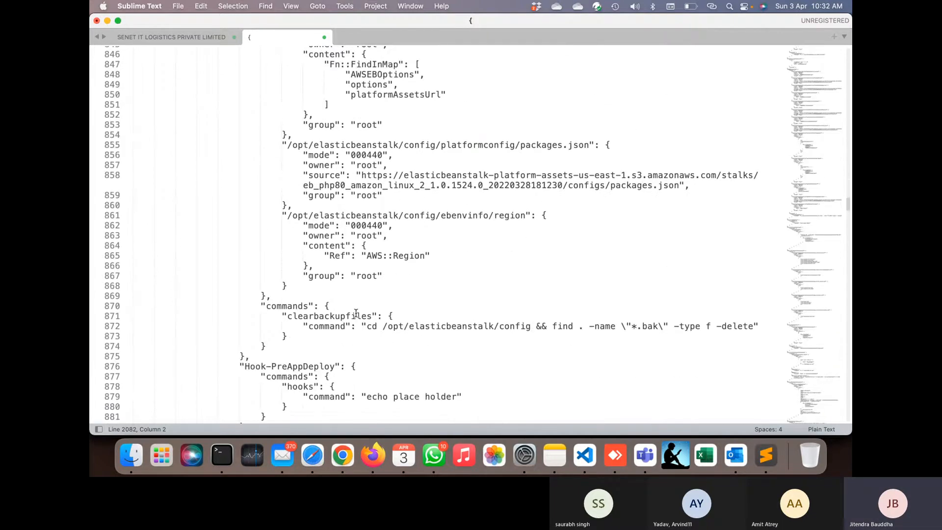
{"action": "scroll", "coordinate": [356, 313], "scroll_direction": "down", "scroll_amount": 6}
{"action": "left_click", "coordinate": [426, 325]}
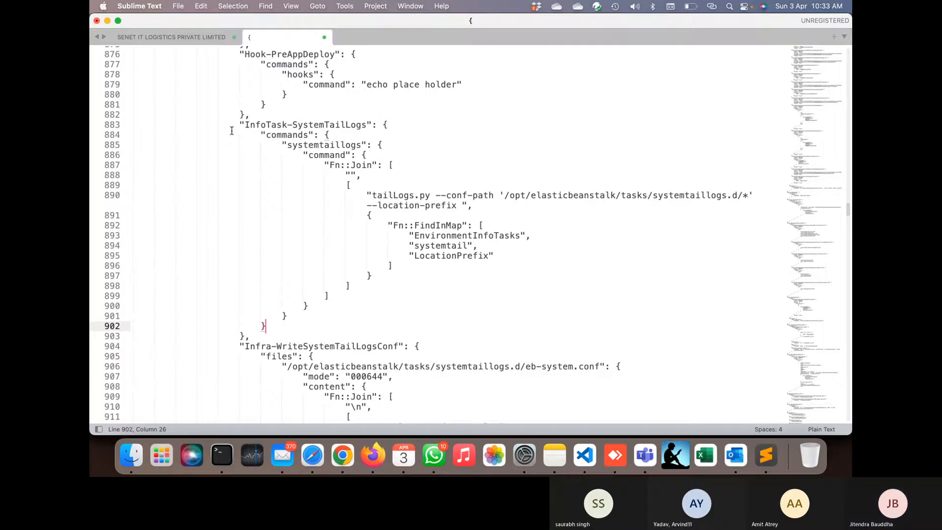
{"action": "key", "text": "super+Tab"}
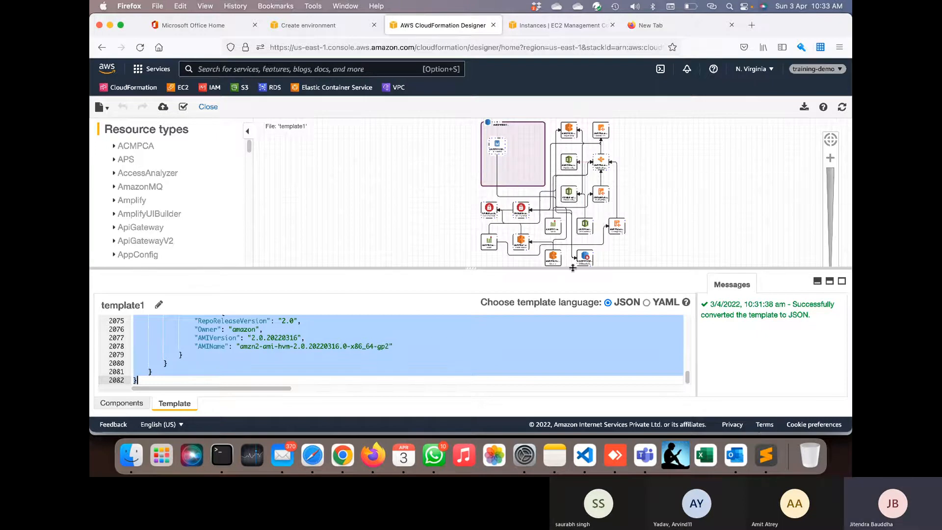
- Collapse the template panel so the diagram, including AWSEBAutoScalingLaunchConfiguration, fills the workspace
{"action": "scroll", "coordinate": [652, 233], "scroll_direction": "up", "scroll_amount": 1}
{"action": "scroll", "coordinate": [652, 230], "scroll_direction": "up", "scroll_amount": 2}
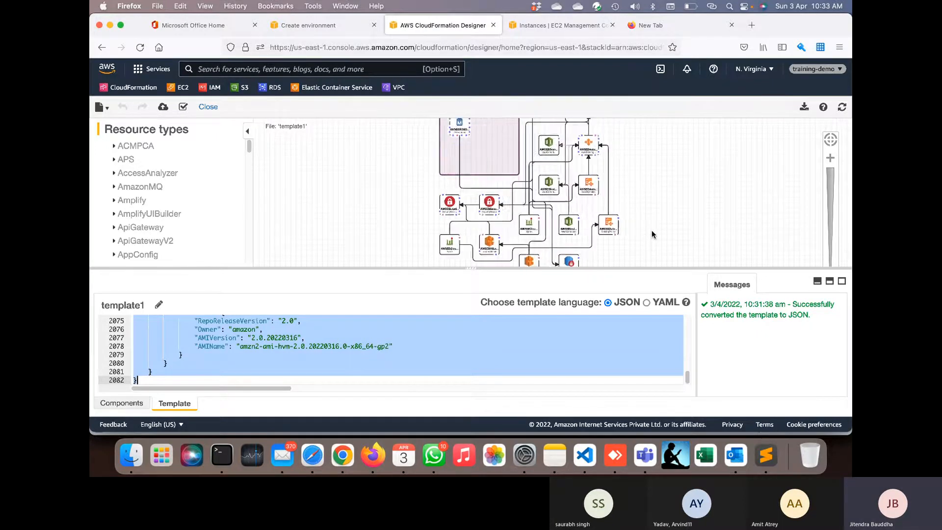
{"action": "left_click", "coordinate": [817, 281]}
{"action": "scroll", "coordinate": [613, 262], "scroll_direction": "up", "scroll_amount": 2}
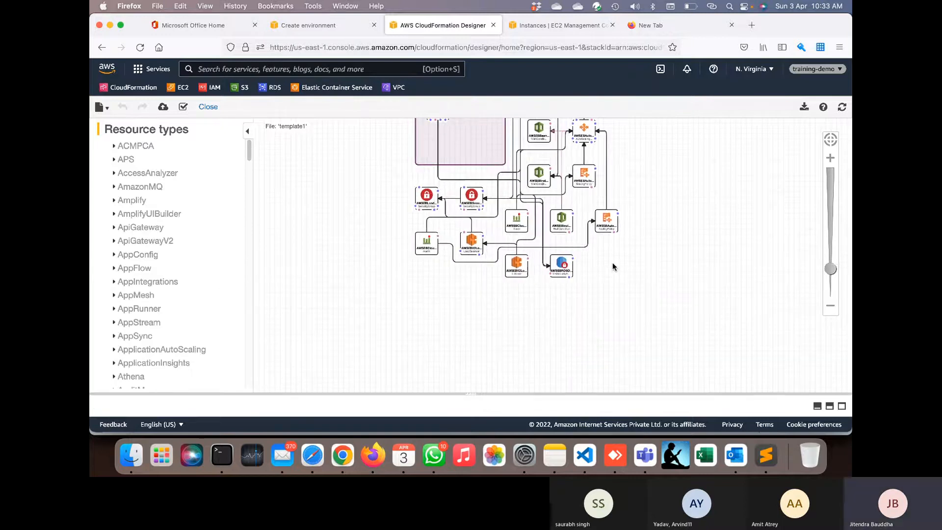
{"action": "scroll", "coordinate": [576, 207], "scroll_direction": "up", "scroll_amount": 3}
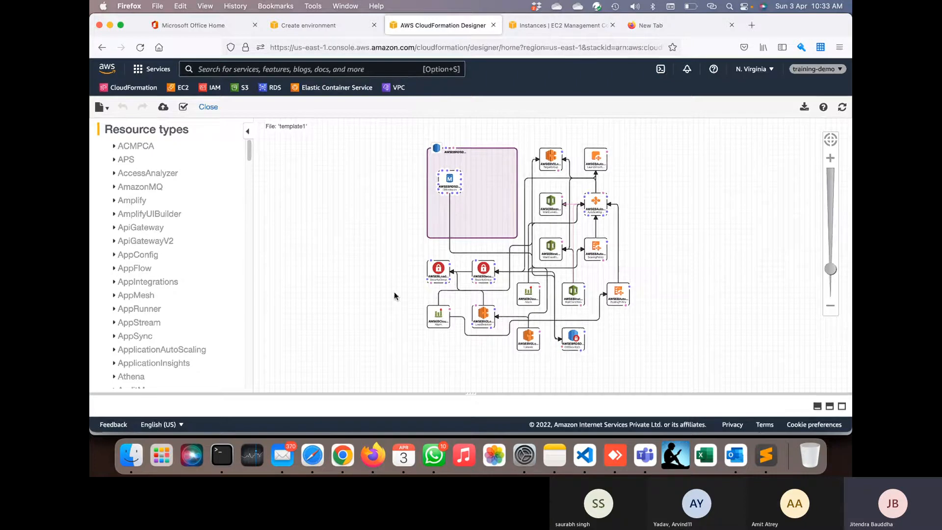
{"action": "scroll", "coordinate": [239, 317], "scroll_direction": "down", "scroll_amount": 10}
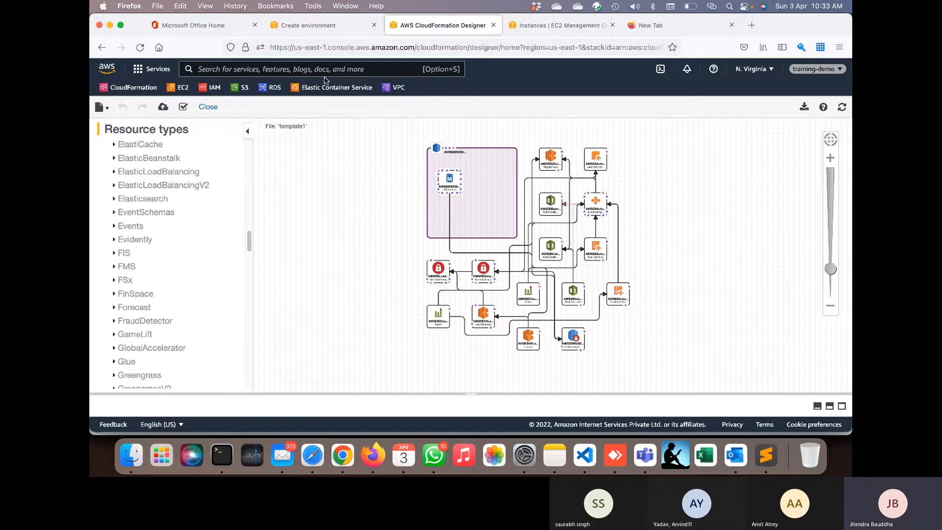
- Refresh the EC2 Instances list and select the new Wordpressuat-env instance
{"action": "left_click", "coordinate": [549, 27]}
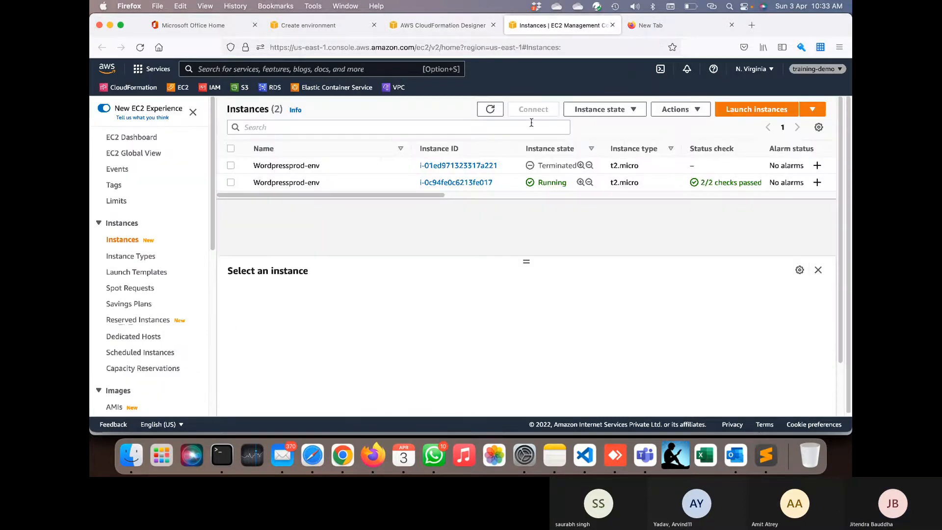
{"action": "left_click", "coordinate": [489, 110]}
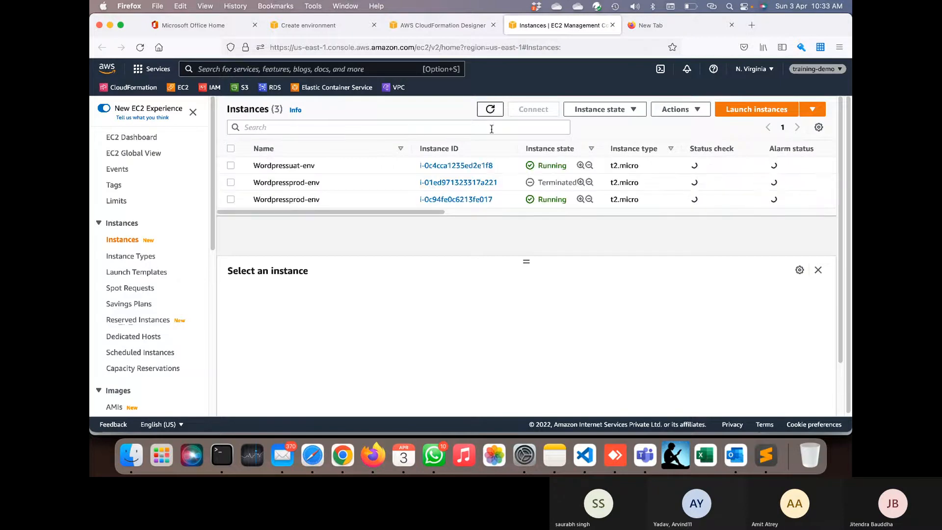
{"action": "left_click", "coordinate": [352, 169]}
- Return to Elastic Beanstalk and show the list of all environments
{"action": "left_click", "coordinate": [452, 25]}
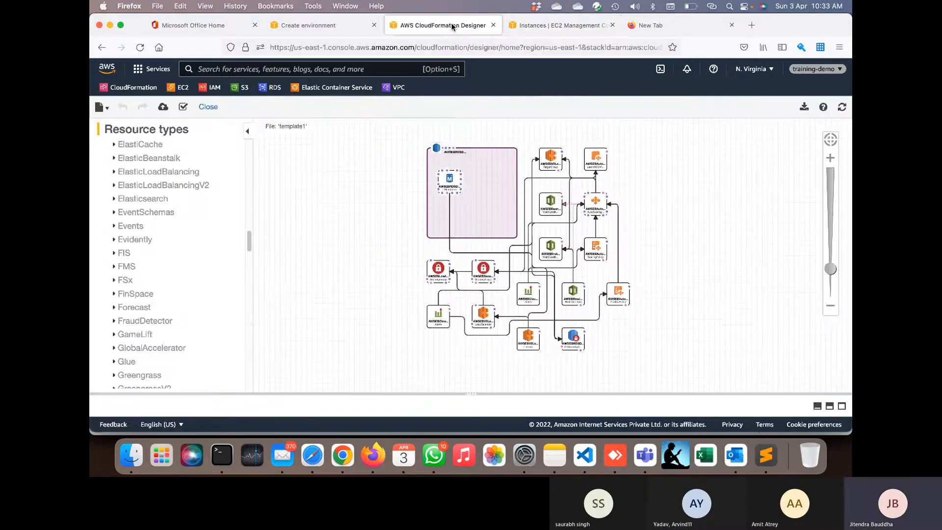
{"action": "left_click", "coordinate": [301, 25]}
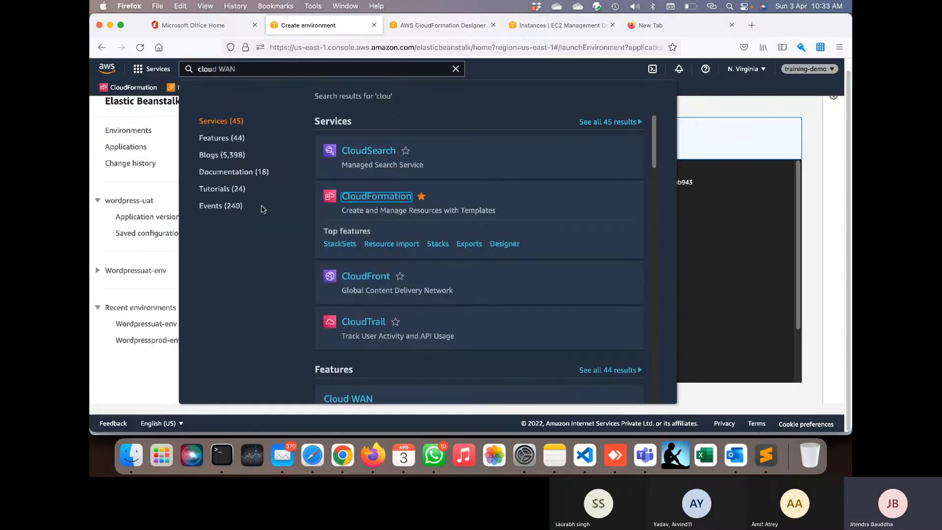
{"action": "left_click", "coordinate": [171, 168]}
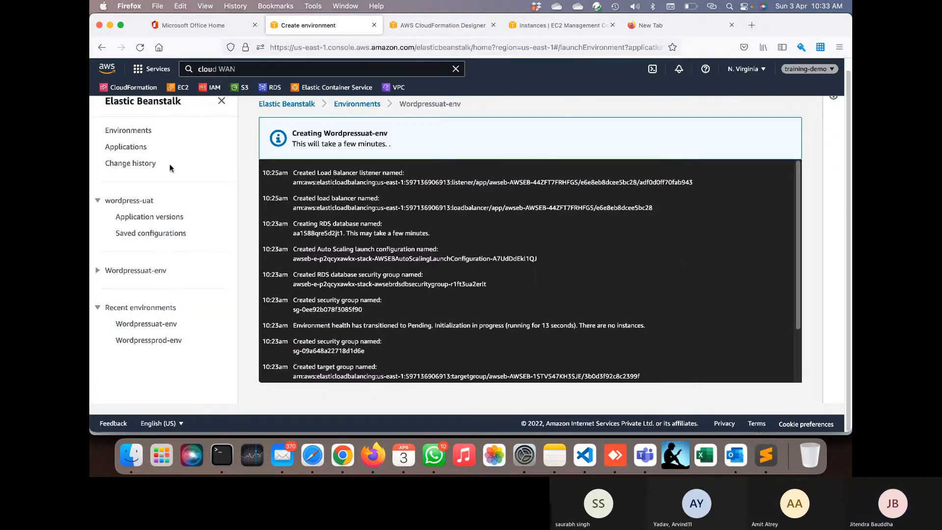
{"action": "left_click", "coordinate": [129, 130]}
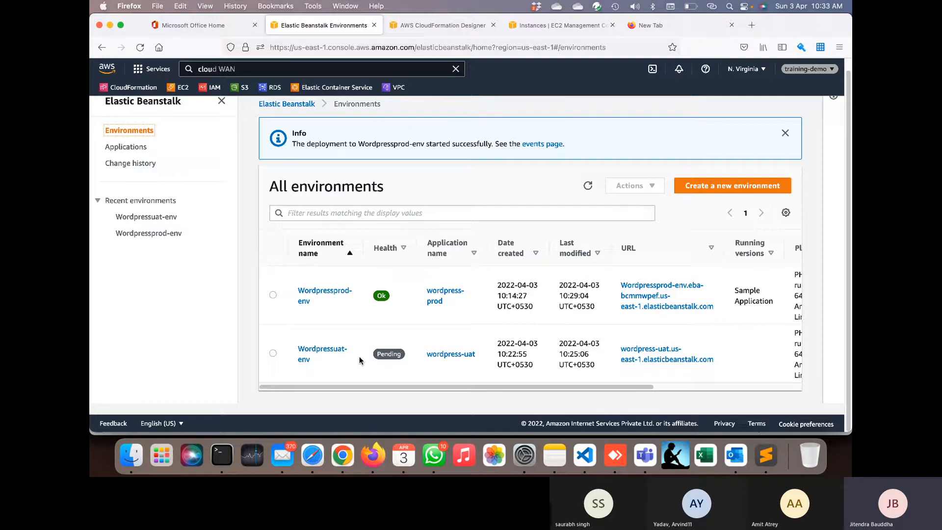
- Refresh the environments and check Wordpressuat-env's details, confirming it is still Pending
{"action": "left_click", "coordinate": [587, 185]}
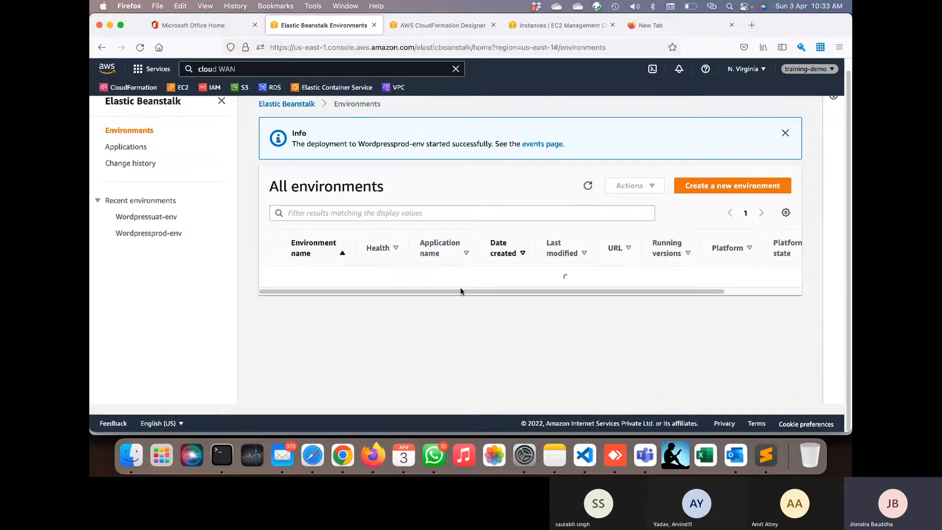
{"action": "left_click", "coordinate": [325, 353]}
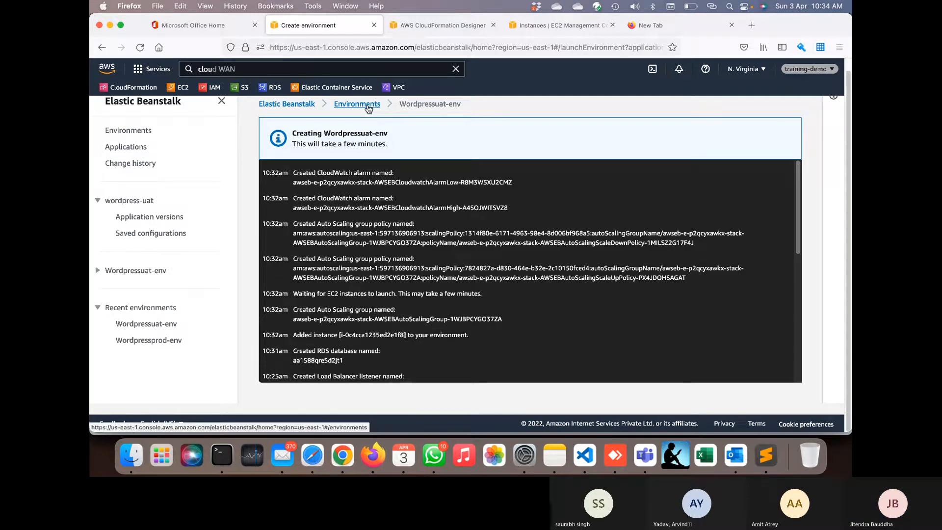
{"action": "left_click", "coordinate": [368, 105]}
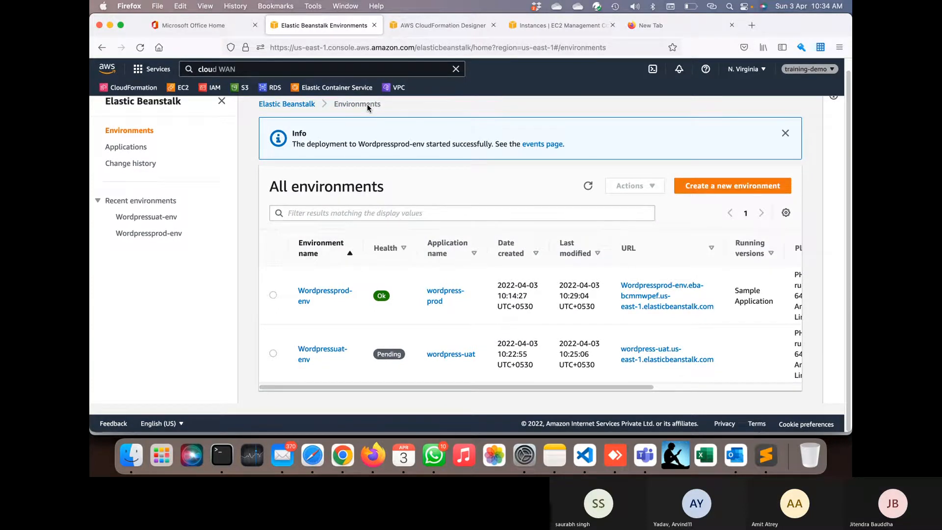
{"action": "left_click", "coordinate": [588, 186]}
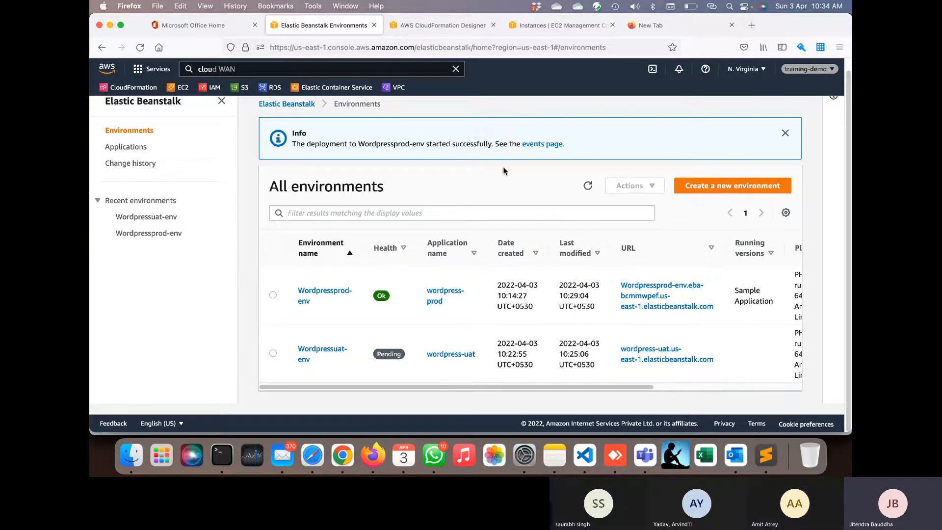
- From the Elastic Beanstalk home, go to all environments and start a new environment
{"action": "left_click", "coordinate": [297, 109]}
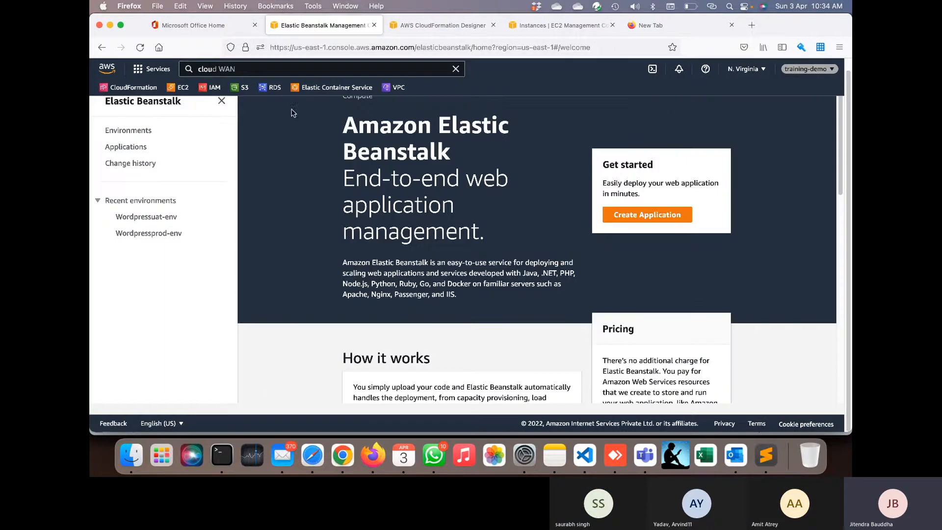
{"action": "left_click", "coordinate": [127, 142]}
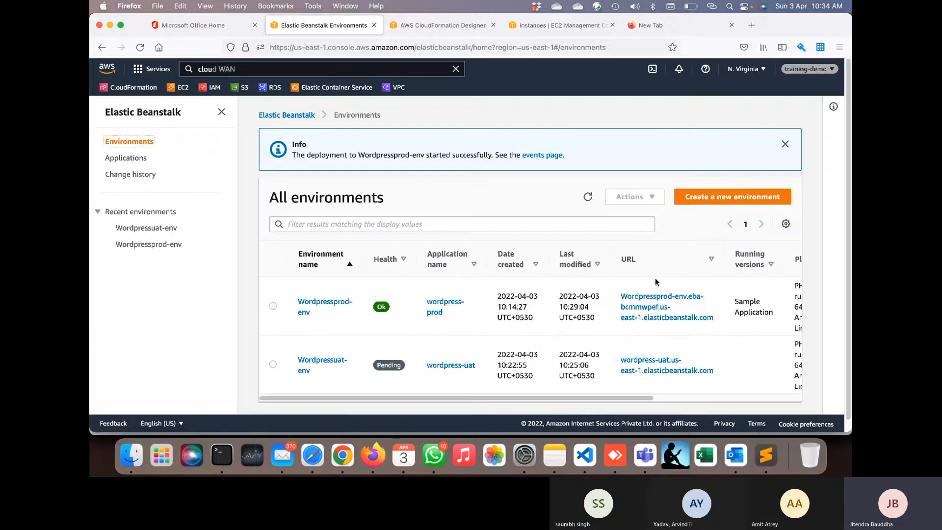
{"action": "left_click", "coordinate": [741, 201]}
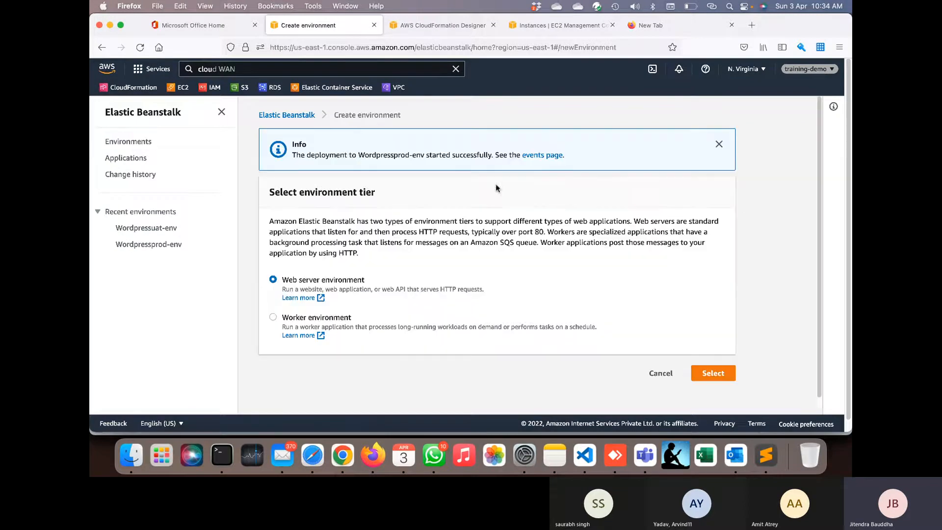
- Choose the web server tier and name both the application and environment testapp
{"action": "left_click", "coordinate": [708, 373]}
{"action": "left_click", "coordinate": [375, 244]}
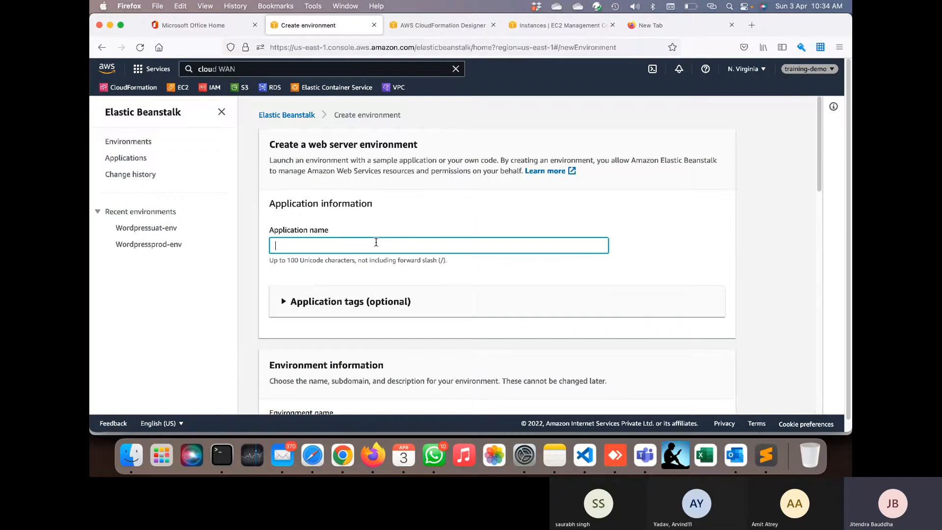
{"action": "type", "text": "test"}
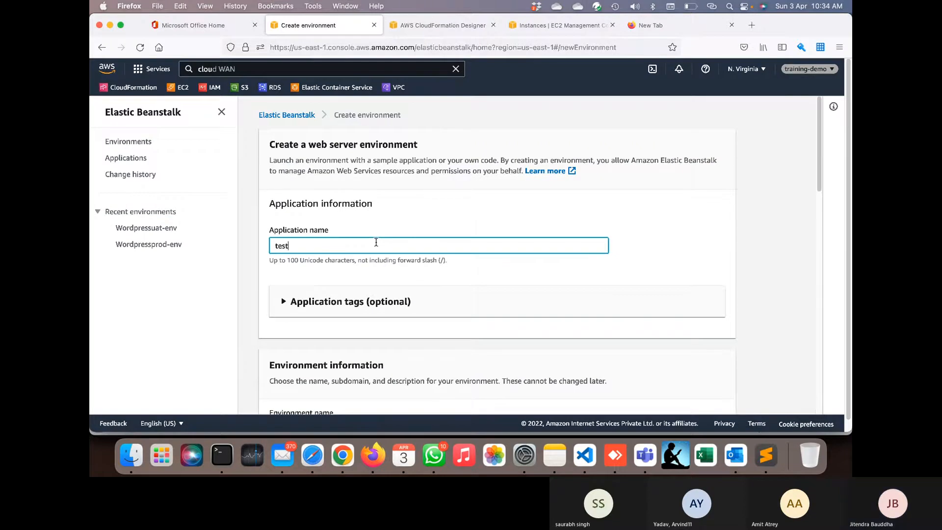
{"action": "type", "text": "app"}
{"action": "key", "text": "super+a"}
{"action": "key", "text": "super+c"}
{"action": "scroll", "coordinate": [376, 242], "scroll_direction": "down", "scroll_amount": 5}
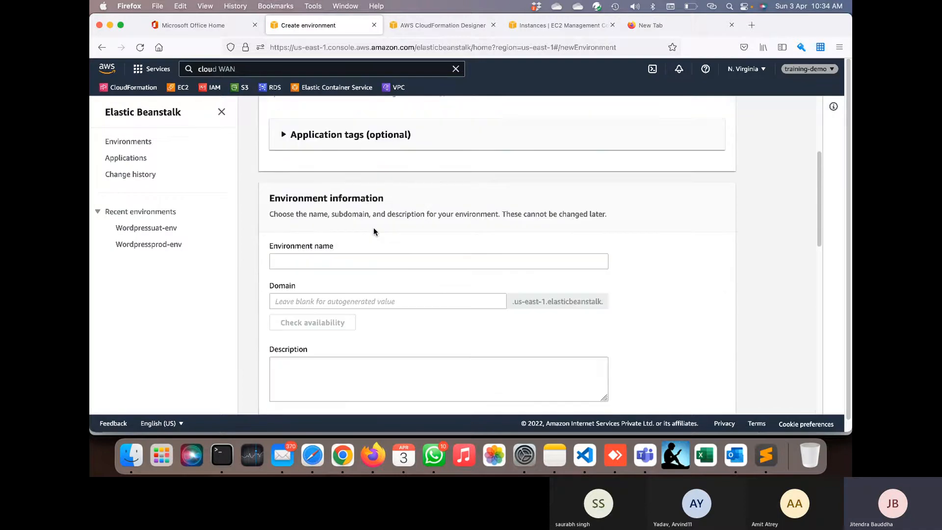
{"action": "left_click", "coordinate": [328, 266]}
{"action": "key", "text": "super+v"}
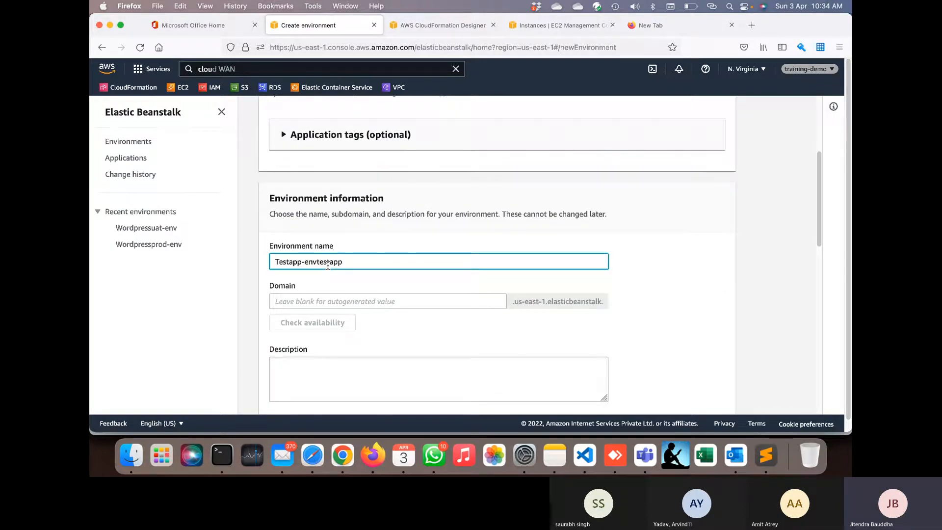
- Set the domain prefix to wordpress-testapp and check that it is available
{"action": "scroll", "coordinate": [329, 267], "scroll_direction": "down", "scroll_amount": 2}
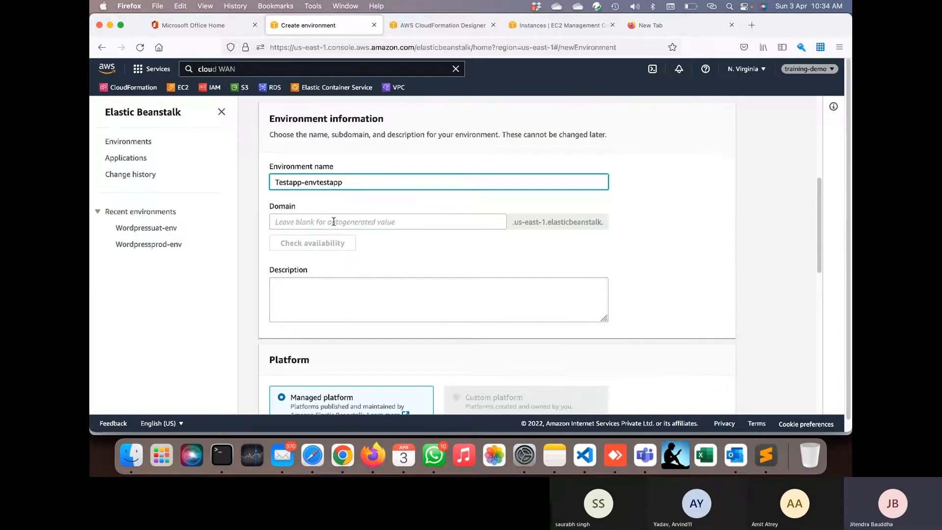
{"action": "left_click", "coordinate": [334, 222]}
{"action": "key", "text": "super+v"}
{"action": "left_click", "coordinate": [336, 243]}
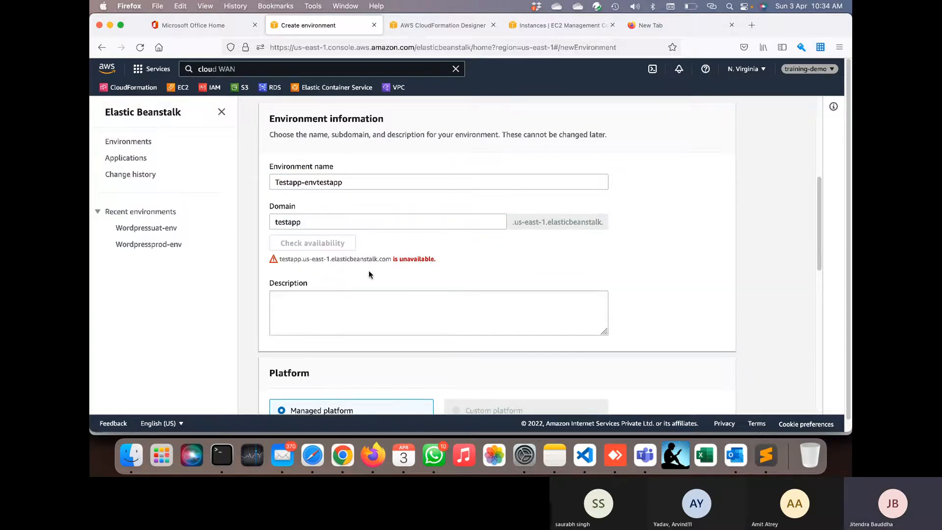
{"action": "left_click", "coordinate": [276, 221]}
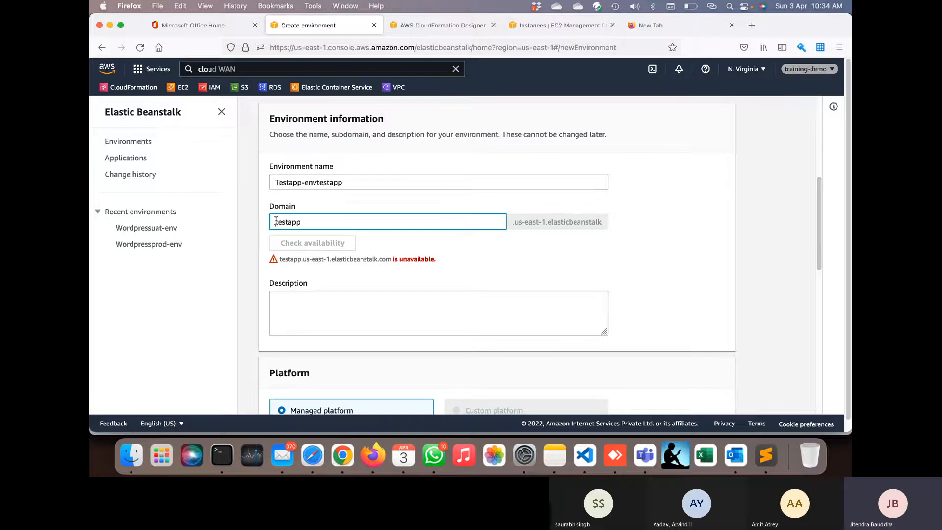
{"action": "type", "text": "wordp"}
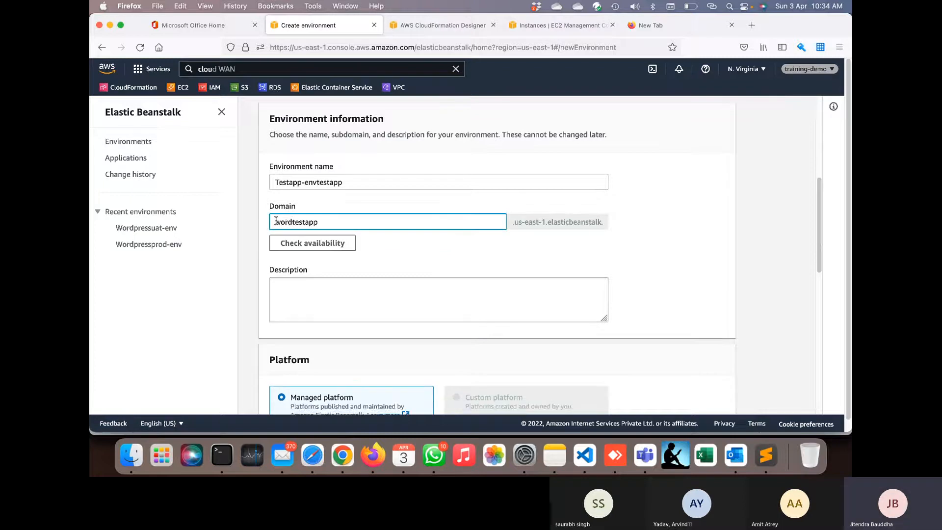
{"action": "type", "text": "ress-"}
{"action": "left_click", "coordinate": [281, 244]}
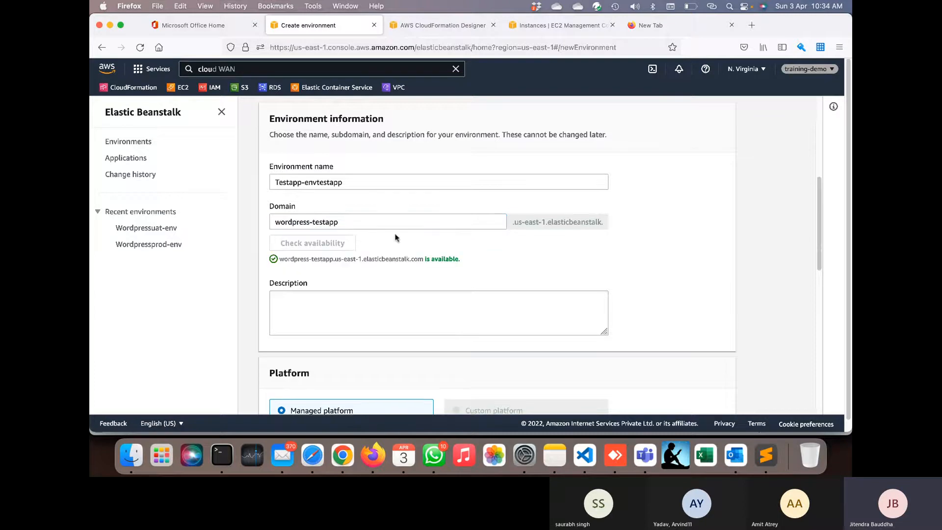
- Choose Docker from the platform list, keeping the recommended 3.4.13 version
{"action": "scroll", "coordinate": [427, 251], "scroll_direction": "down", "scroll_amount": 5}
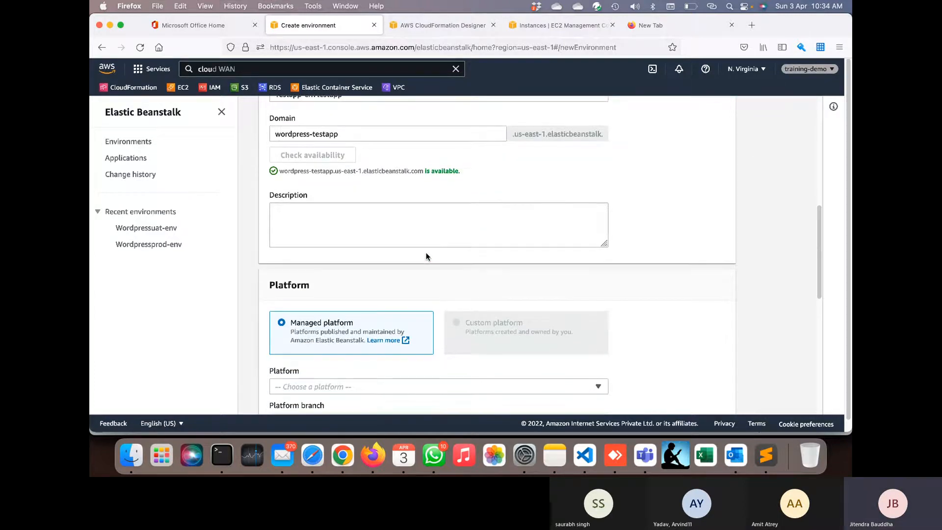
{"action": "scroll", "coordinate": [450, 330], "scroll_direction": "down", "scroll_amount": 4}
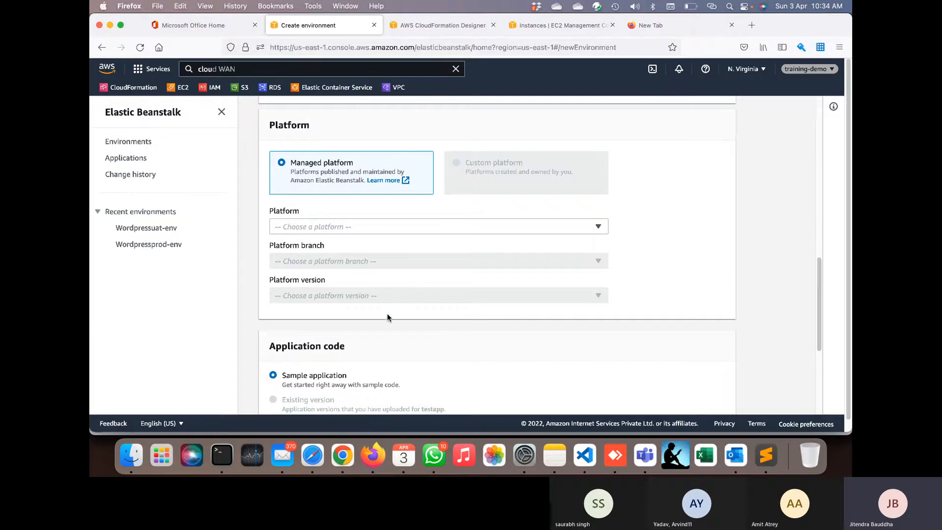
{"action": "left_click", "coordinate": [387, 226]}
{"action": "scroll", "coordinate": [385, 346], "scroll_direction": "down", "scroll_amount": 1}
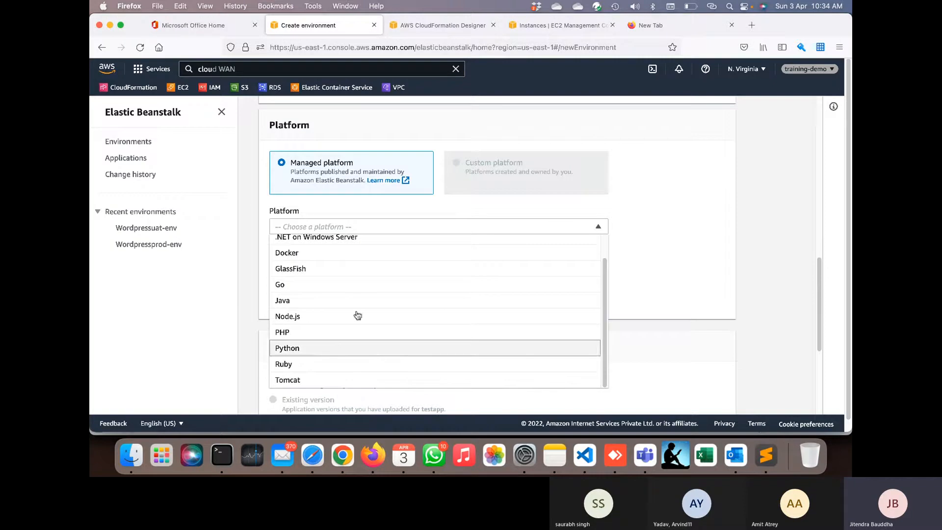
{"action": "scroll", "coordinate": [361, 292], "scroll_direction": "up", "scroll_amount": 1}
{"action": "scroll", "coordinate": [361, 292], "scroll_direction": "up", "scroll_amount": 1}
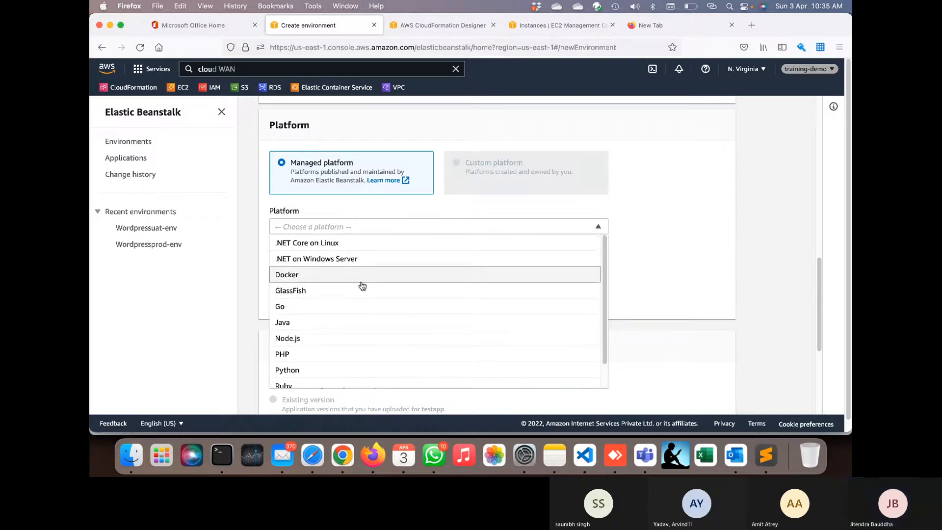
{"action": "left_click", "coordinate": [361, 280]}
{"action": "scroll", "coordinate": [358, 289], "scroll_direction": "down", "scroll_amount": 5}
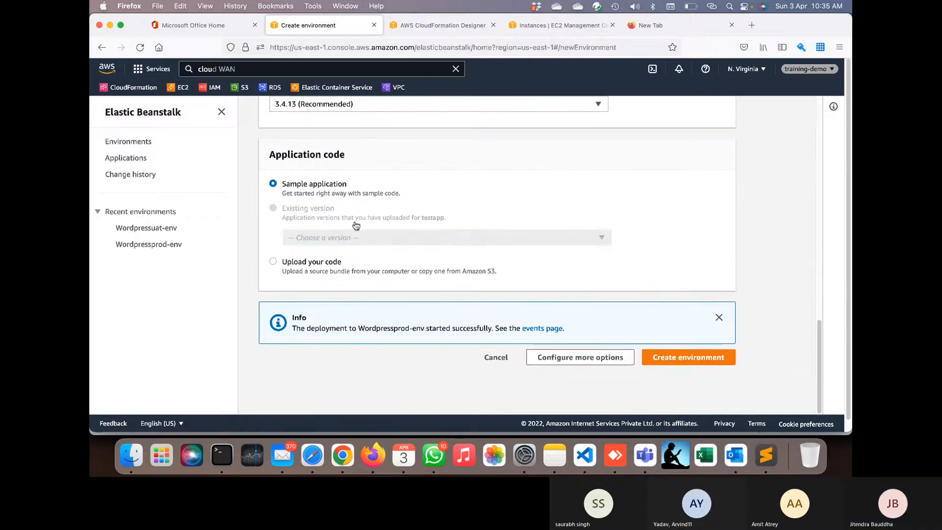
- Open Configure more options and review the Docker environment's configuration cards
{"action": "left_click", "coordinate": [552, 357]}
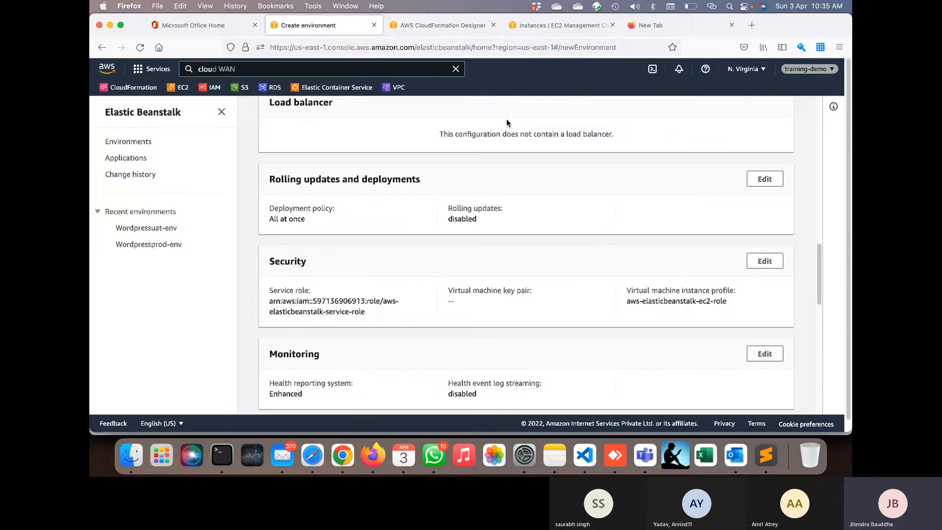
{"action": "scroll", "coordinate": [542, 250], "scroll_direction": "down", "scroll_amount": 10}
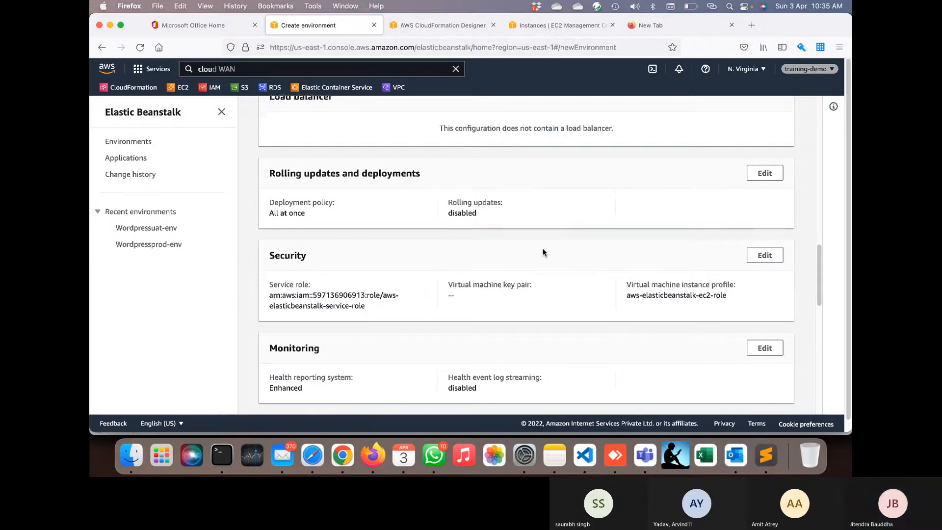
{"action": "scroll", "coordinate": [543, 251], "scroll_direction": "up", "scroll_amount": 5}
{"action": "scroll", "coordinate": [543, 251], "scroll_direction": "up", "scroll_amount": 10}
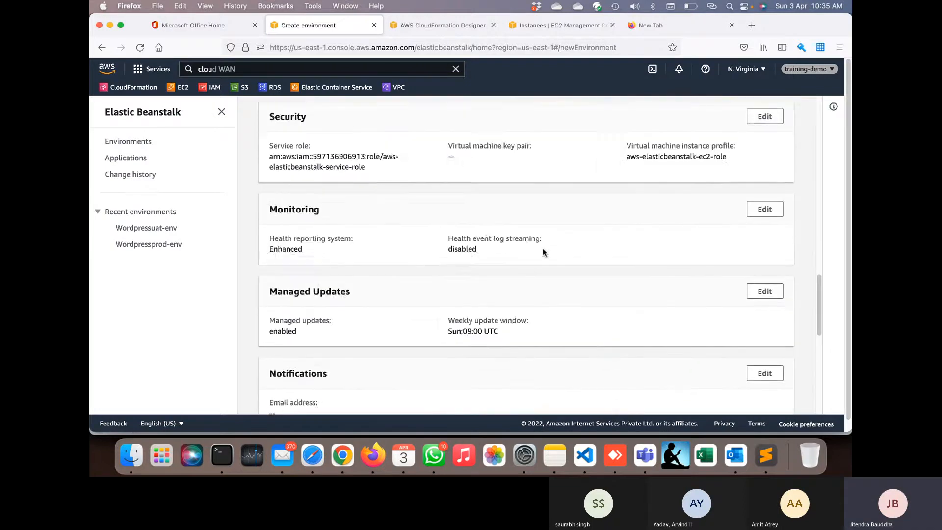
{"action": "scroll", "coordinate": [543, 249], "scroll_direction": "up", "scroll_amount": 3}
{"action": "scroll", "coordinate": [542, 248], "scroll_direction": "down", "scroll_amount": 3}
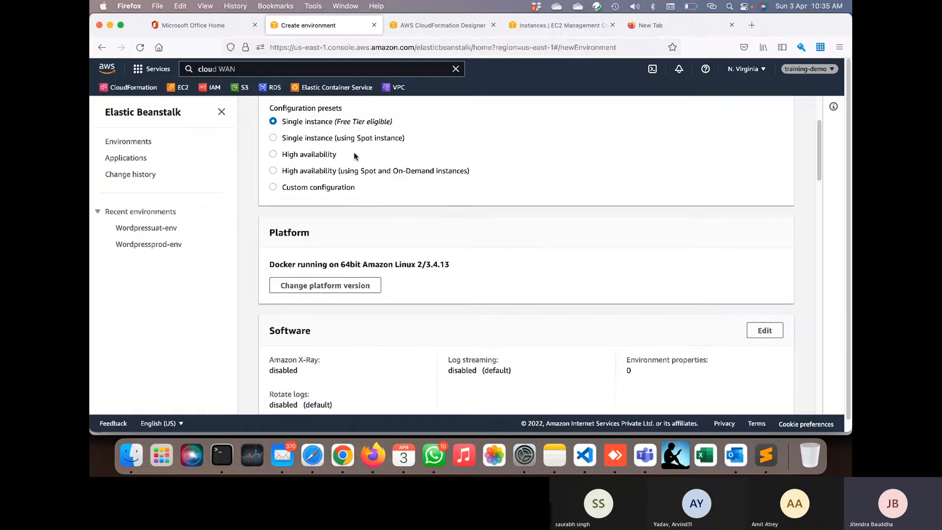
{"action": "scroll", "coordinate": [447, 285], "scroll_direction": "down", "scroll_amount": 2}
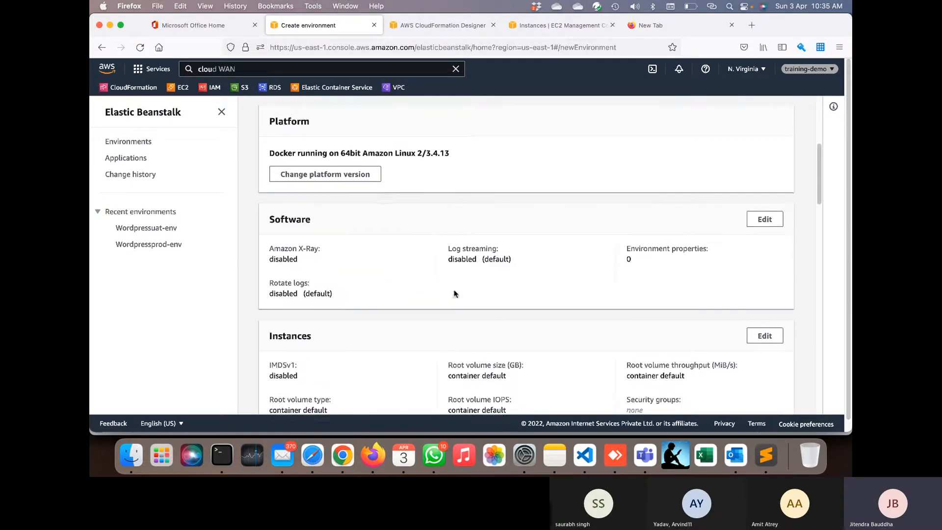
{"action": "scroll", "coordinate": [448, 330], "scroll_direction": "down", "scroll_amount": 2}
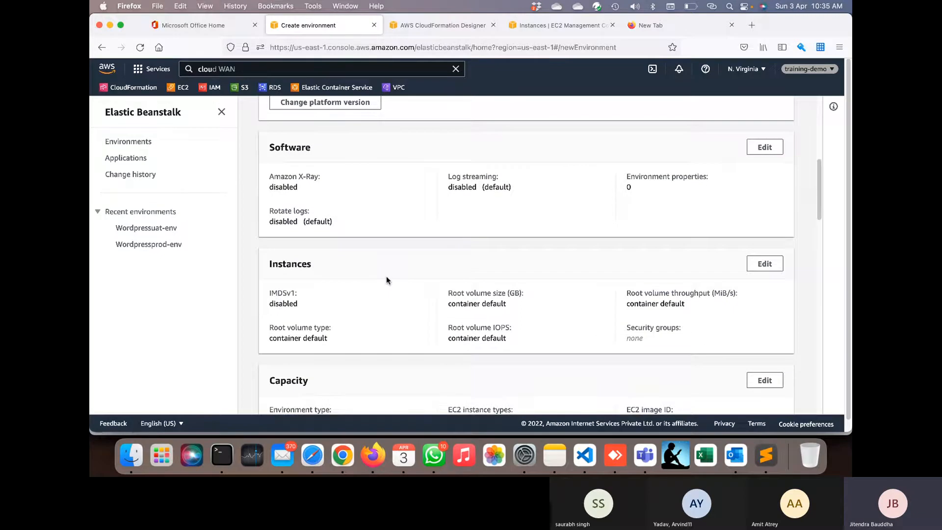
{"action": "scroll", "coordinate": [387, 279], "scroll_direction": "down", "scroll_amount": 2}
{"action": "scroll", "coordinate": [508, 219], "scroll_direction": "down", "scroll_amount": 1}
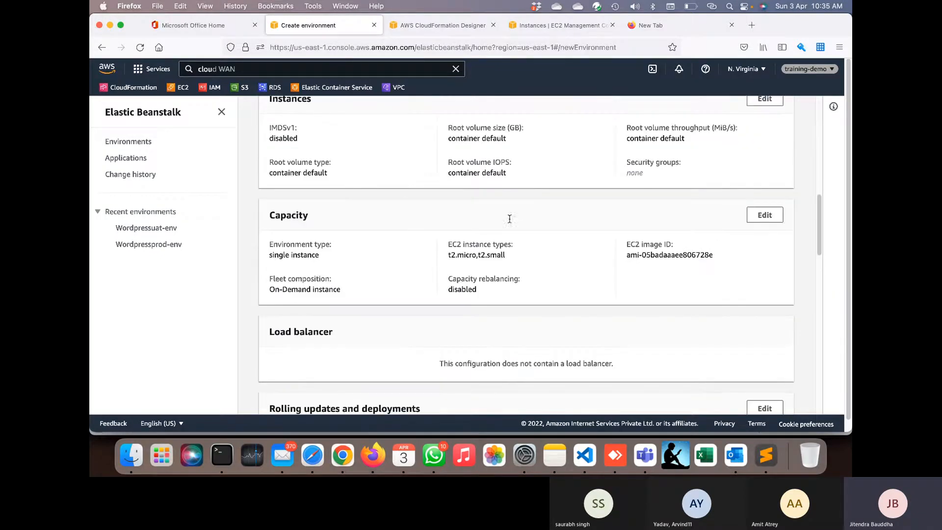
{"action": "scroll", "coordinate": [512, 246], "scroll_direction": "down", "scroll_amount": 2}
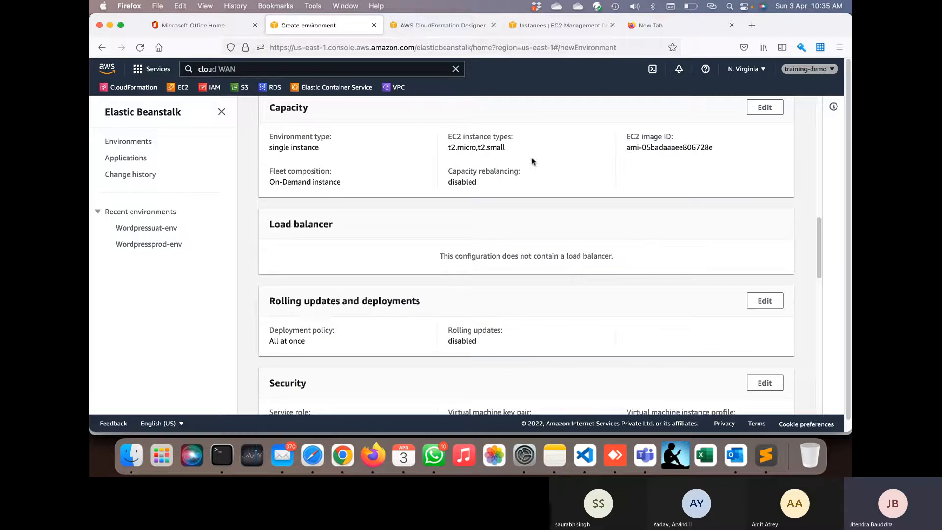
- Scroll through the remaining cards and cancel creation, returning to All environments
{"action": "scroll", "coordinate": [490, 268], "scroll_direction": "down", "scroll_amount": 2}
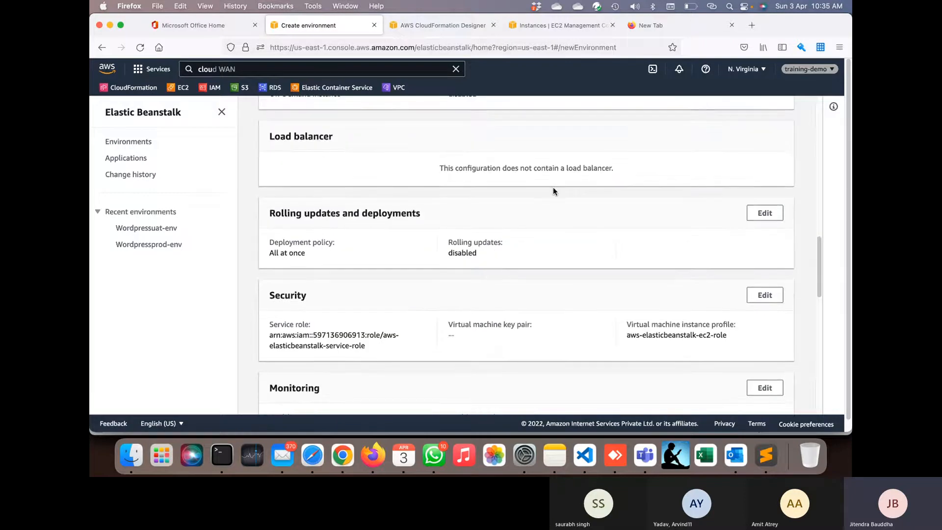
{"action": "scroll", "coordinate": [553, 190], "scroll_direction": "down", "scroll_amount": 2}
{"action": "scroll", "coordinate": [447, 307], "scroll_direction": "down", "scroll_amount": 3}
{"action": "scroll", "coordinate": [445, 307], "scroll_direction": "down", "scroll_amount": 5}
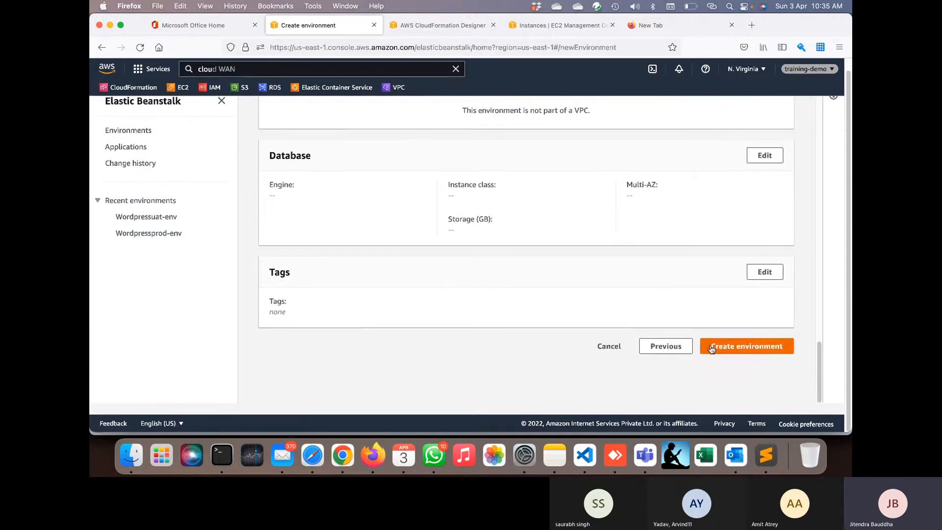
{"action": "left_click", "coordinate": [608, 347]}
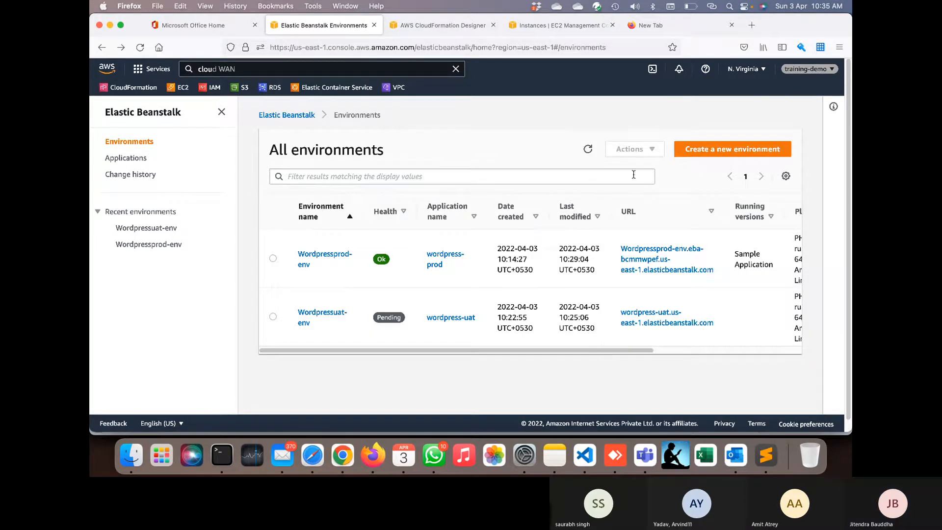
- Refresh and select Wordpressprod-env, backing out of an accidentally opened creation page
{"action": "left_click", "coordinate": [588, 149]}
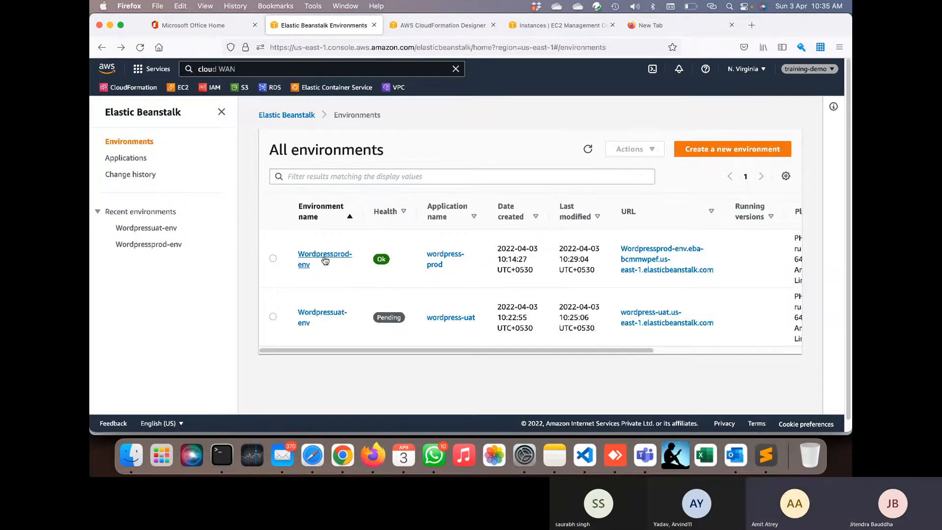
{"action": "left_click", "coordinate": [273, 258]}
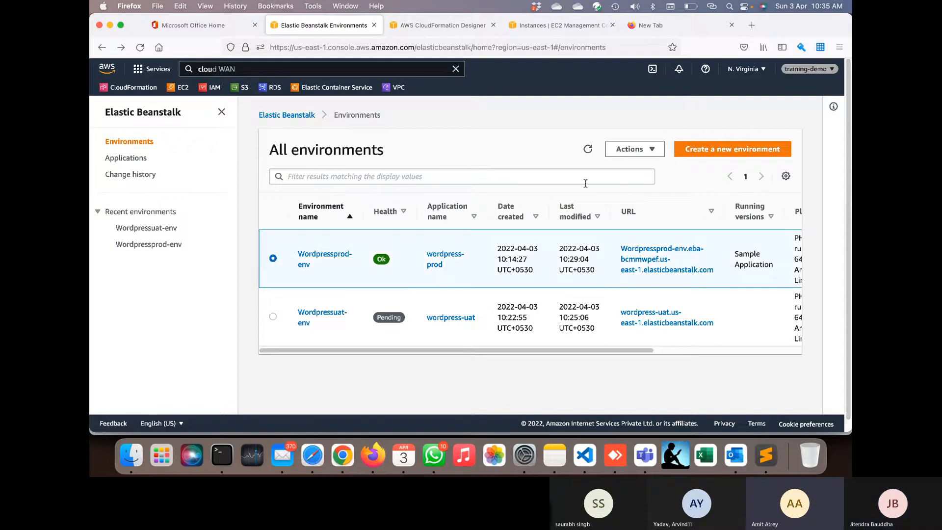
{"action": "left_click", "coordinate": [652, 149]}
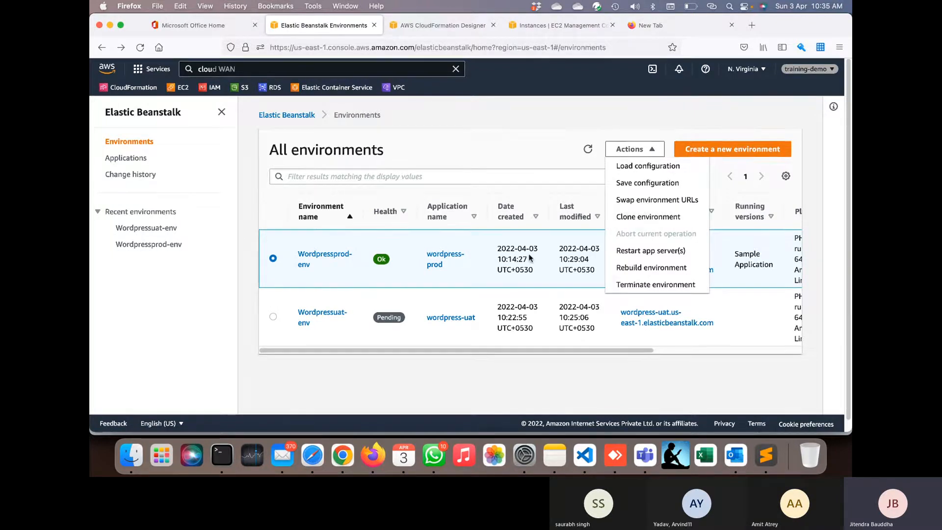
{"action": "left_click", "coordinate": [679, 152]}
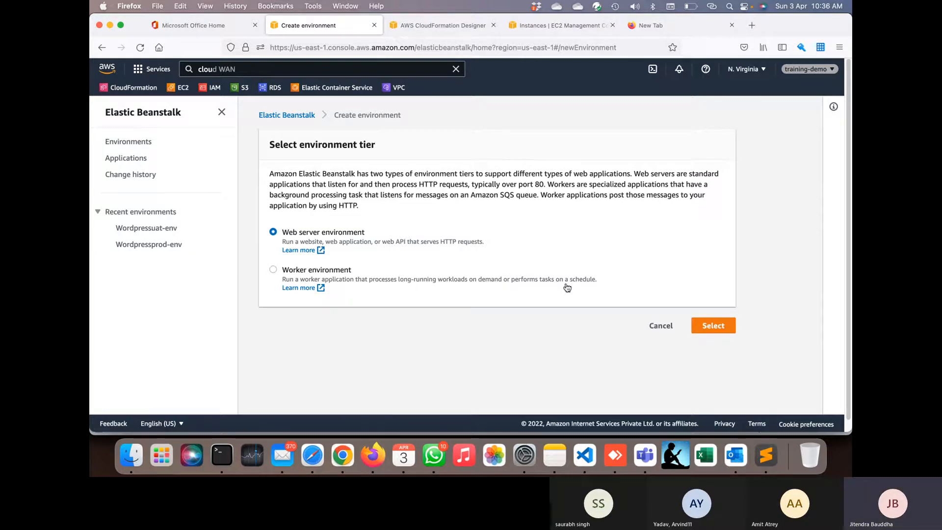
{"action": "left_click", "coordinate": [651, 328]}
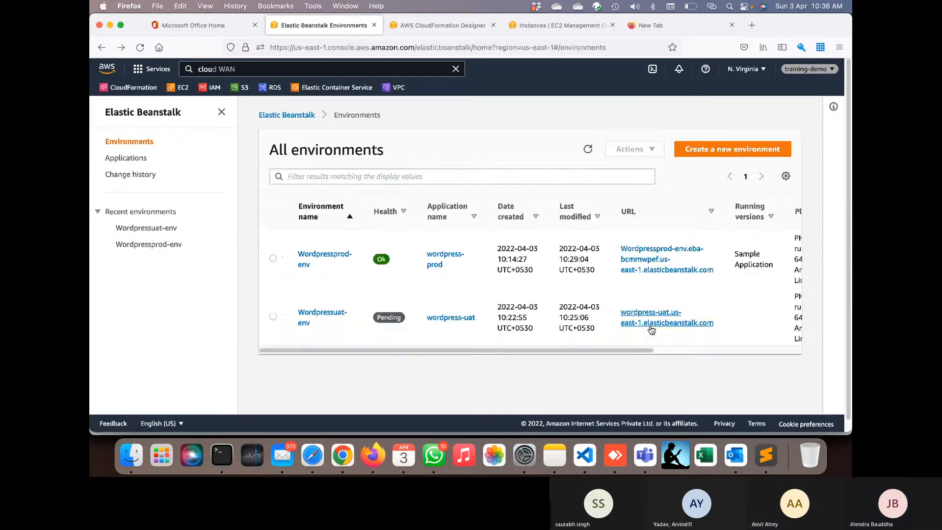
- Terminate Wordpressprod-env, confirming with its pasted name, and return to the environments list
{"action": "left_click", "coordinate": [273, 258]}
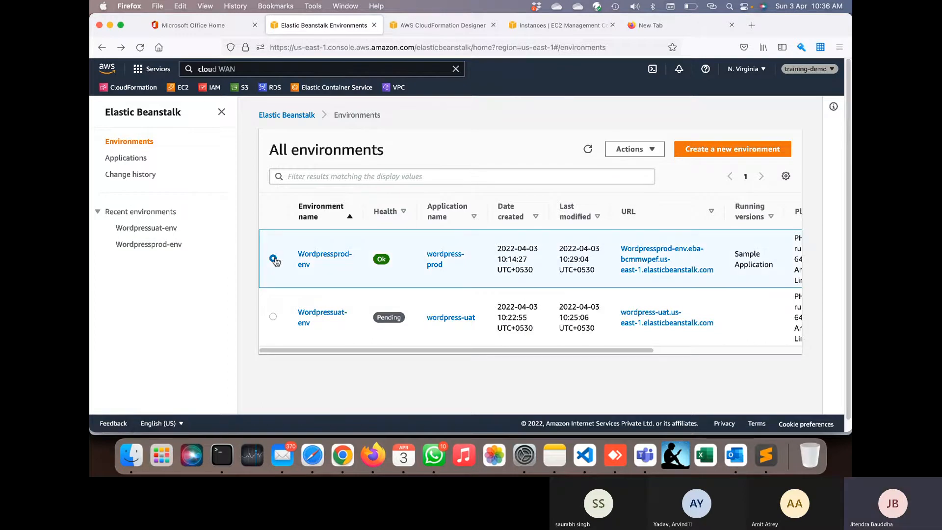
{"action": "left_click", "coordinate": [625, 155]}
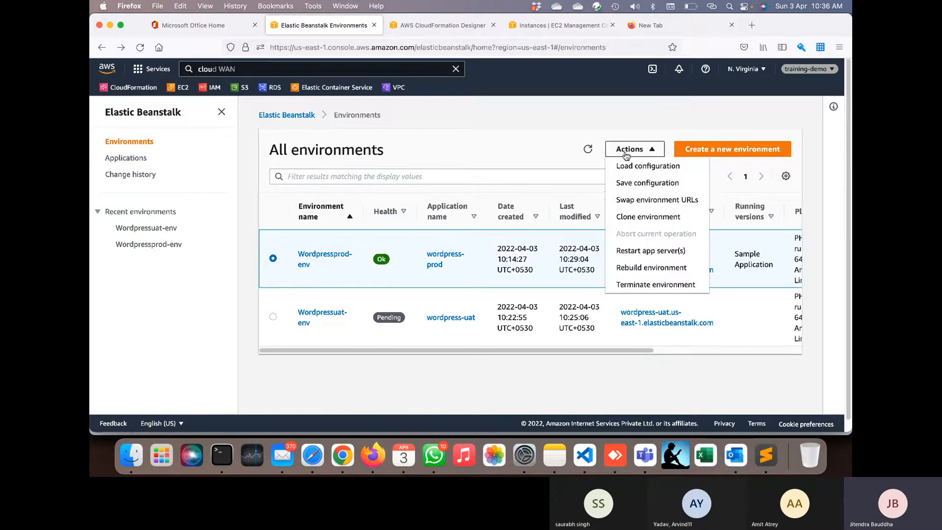
{"action": "left_click", "coordinate": [637, 286]}
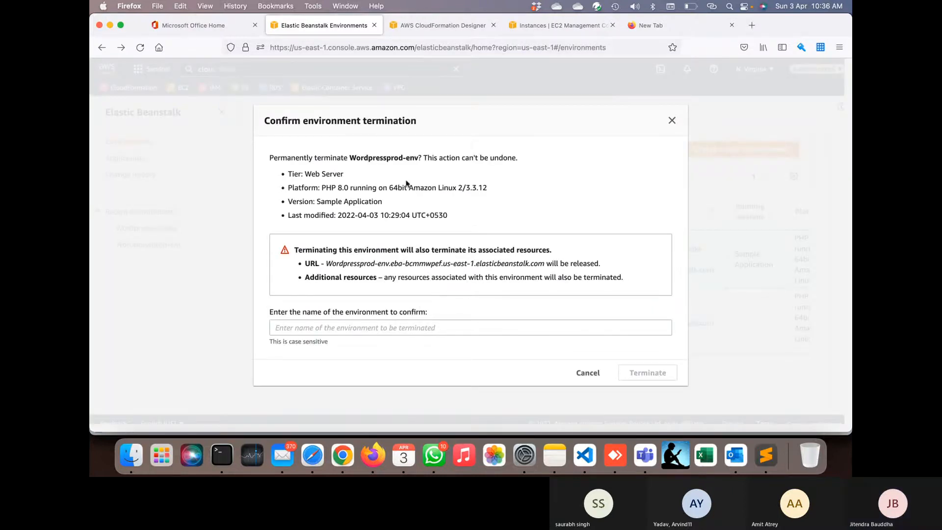
{"action": "left_click_drag", "start_coordinate": [419, 158], "coordinate": [348, 157]}
{"action": "key", "text": "super+c"}
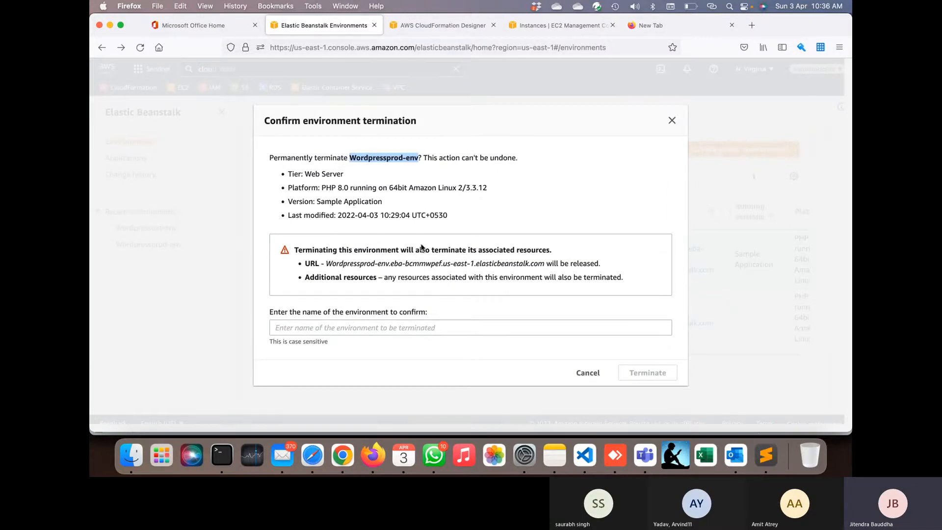
{"action": "left_click", "coordinate": [344, 327]}
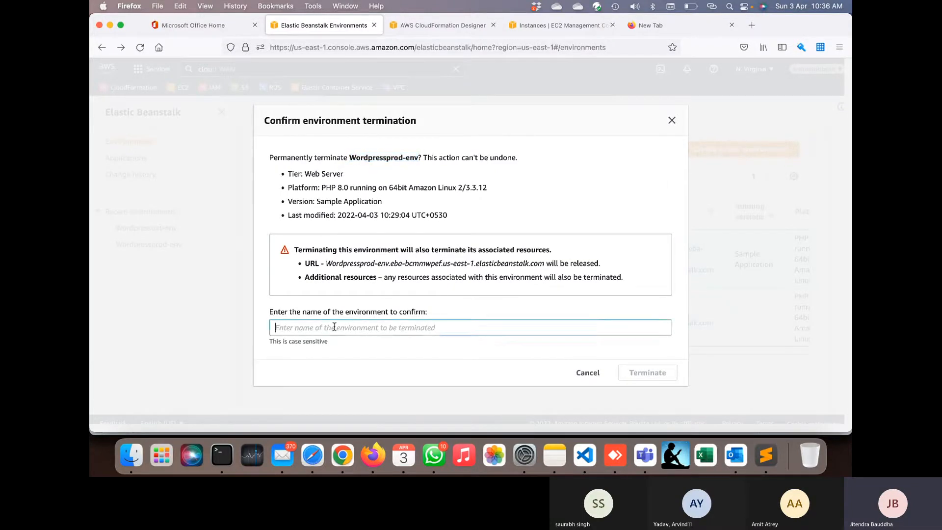
{"action": "key", "text": "super+v"}
{"action": "left_click", "coordinate": [662, 374]}
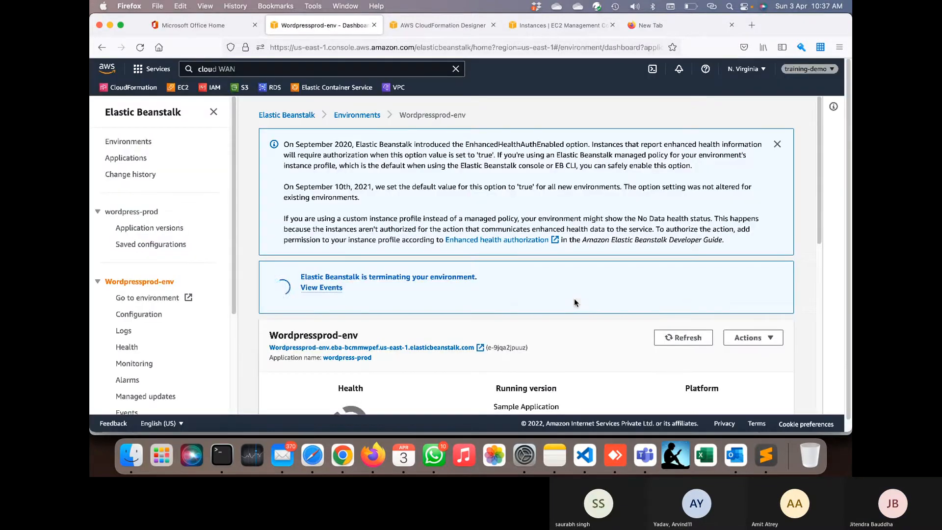
{"action": "left_click", "coordinate": [368, 118]}
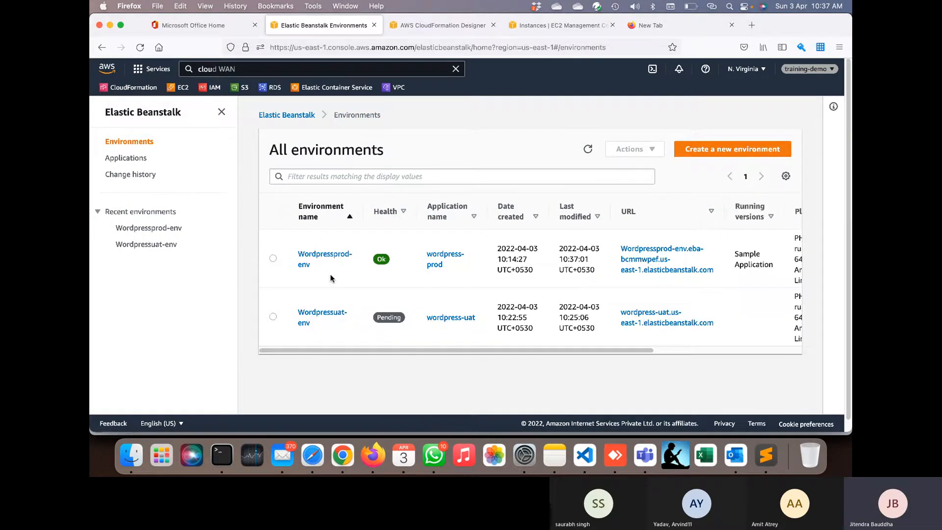
- Refresh repeatedly and check the Actions menus for Wordpressprod-env and Wordpressuat-env
{"action": "left_click", "coordinate": [273, 258]}
{"action": "left_click", "coordinate": [631, 149]}
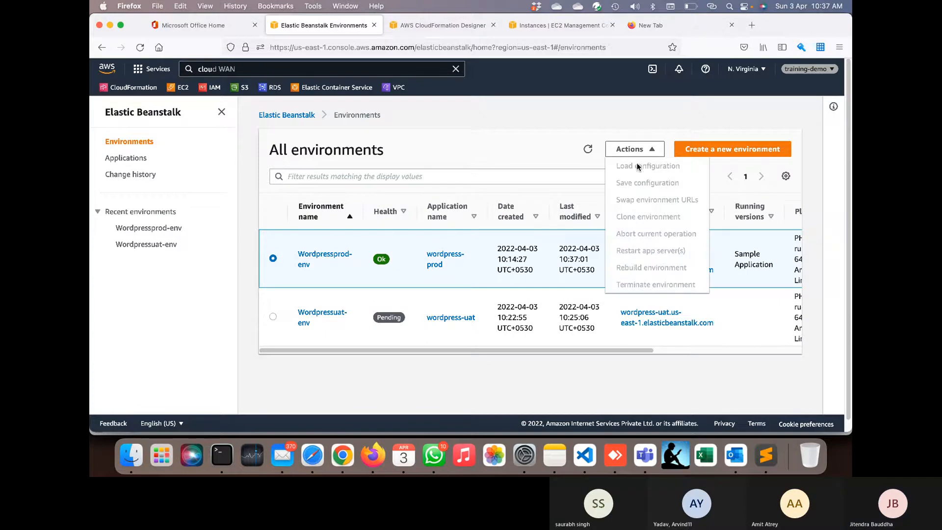
{"action": "left_click", "coordinate": [581, 122]}
{"action": "left_click", "coordinate": [588, 151]}
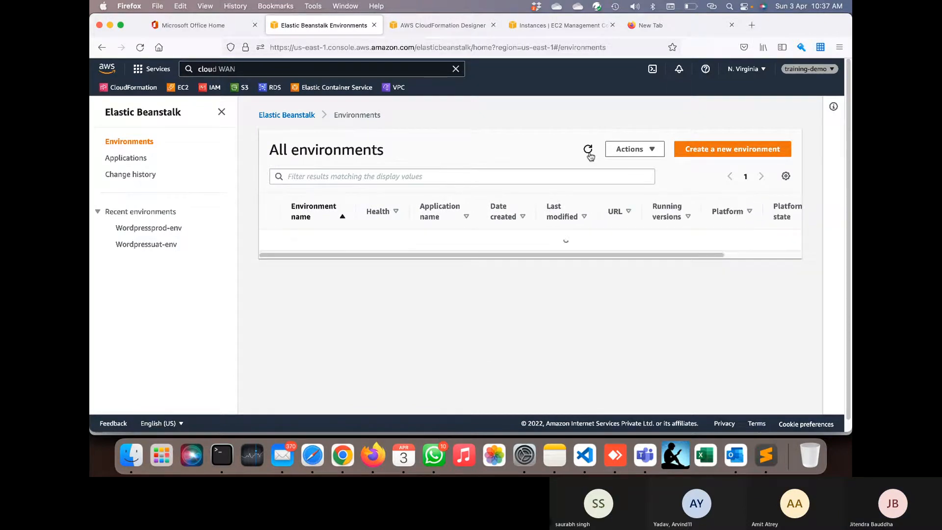
{"action": "left_click", "coordinate": [588, 151]}
{"action": "left_click", "coordinate": [274, 317]}
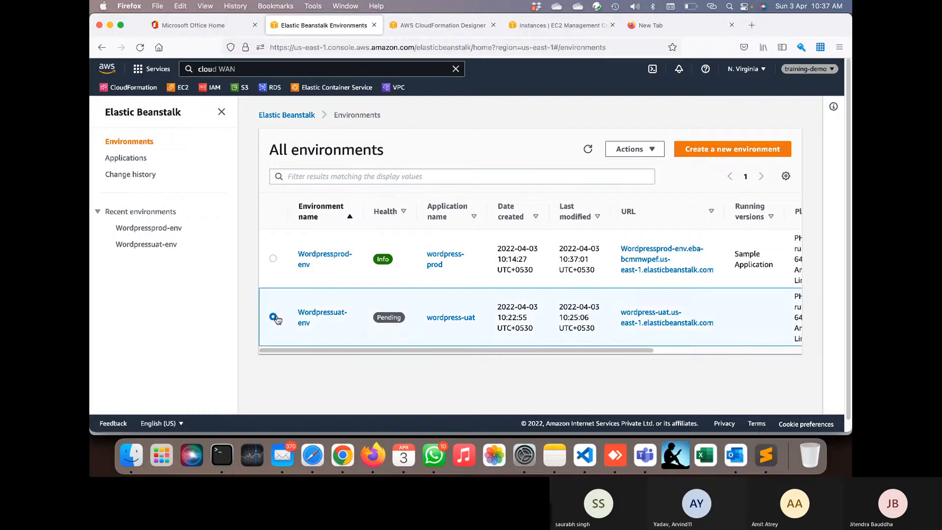
{"action": "left_click", "coordinate": [631, 150]}
{"action": "left_click", "coordinate": [572, 140]}
{"action": "left_click", "coordinate": [589, 151]}
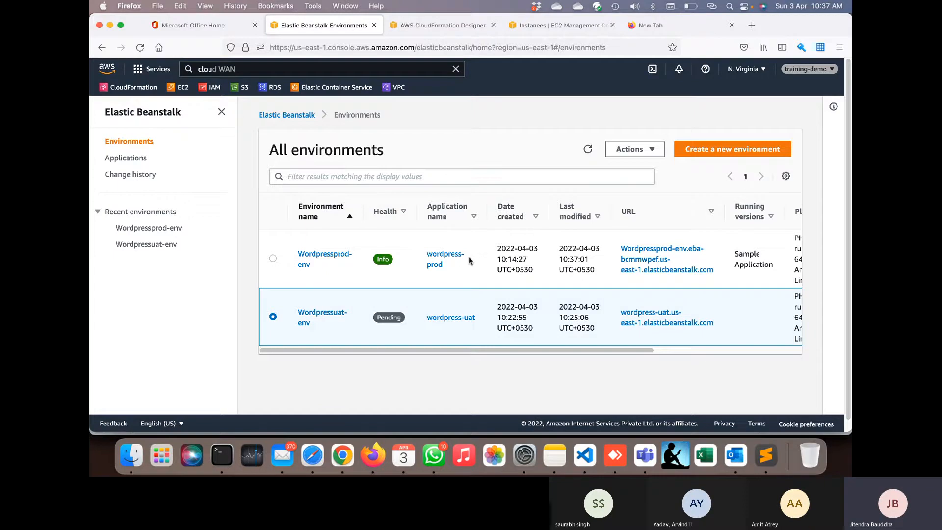
{"action": "left_click", "coordinate": [273, 259]}
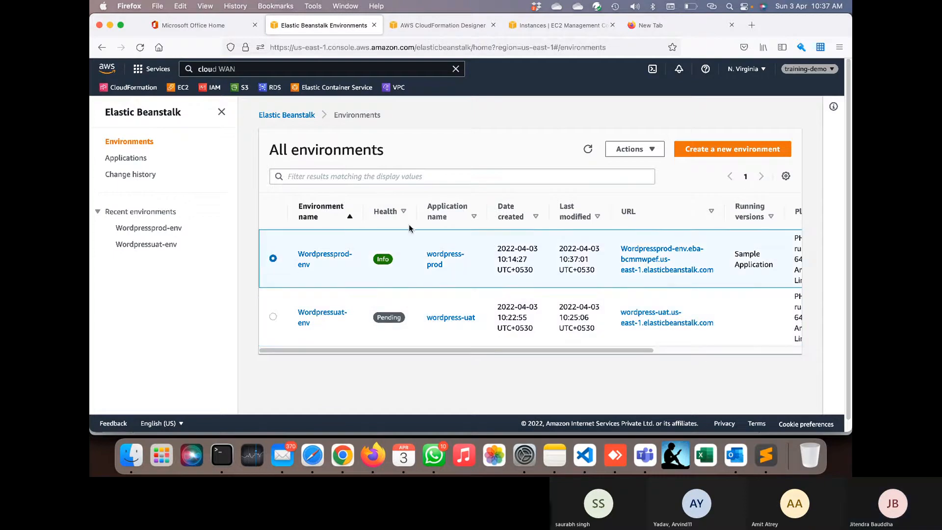
{"action": "left_click", "coordinate": [633, 153]}
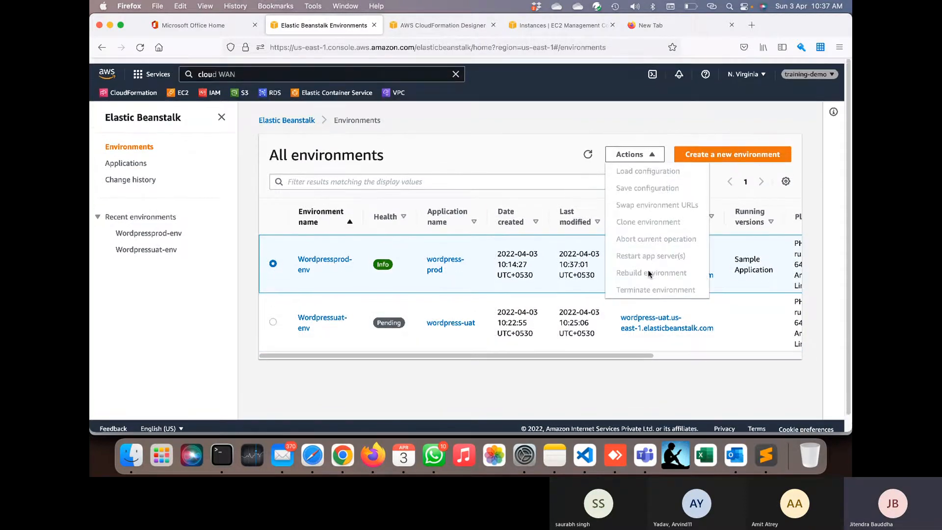
{"action": "left_click", "coordinate": [529, 129]}
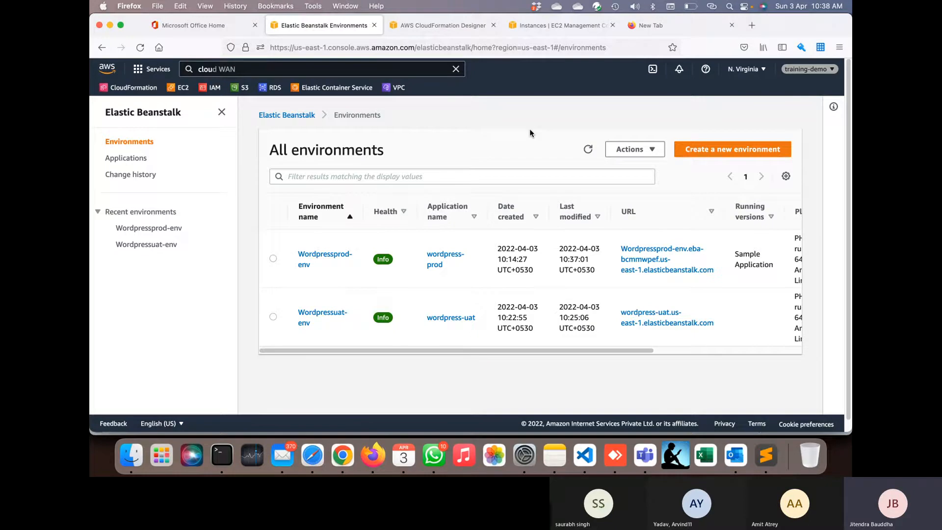
- Refresh until Wordpressuat-env reads Info, then open its environment page
{"action": "left_click", "coordinate": [589, 152]}
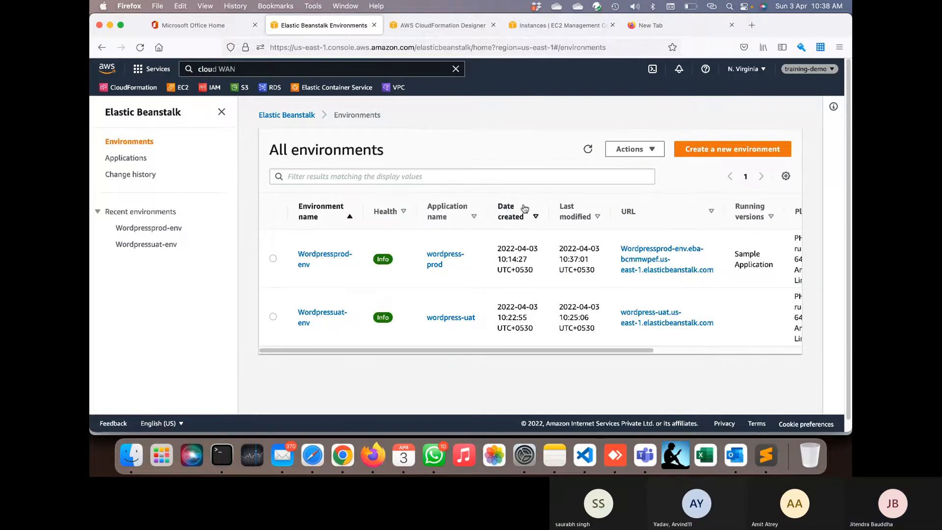
{"action": "left_click", "coordinate": [273, 317]}
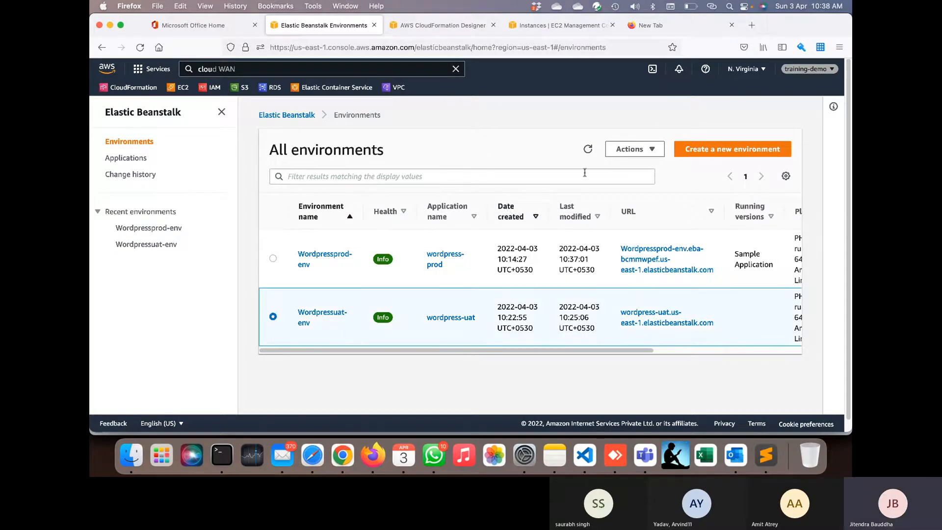
{"action": "left_click", "coordinate": [641, 149]}
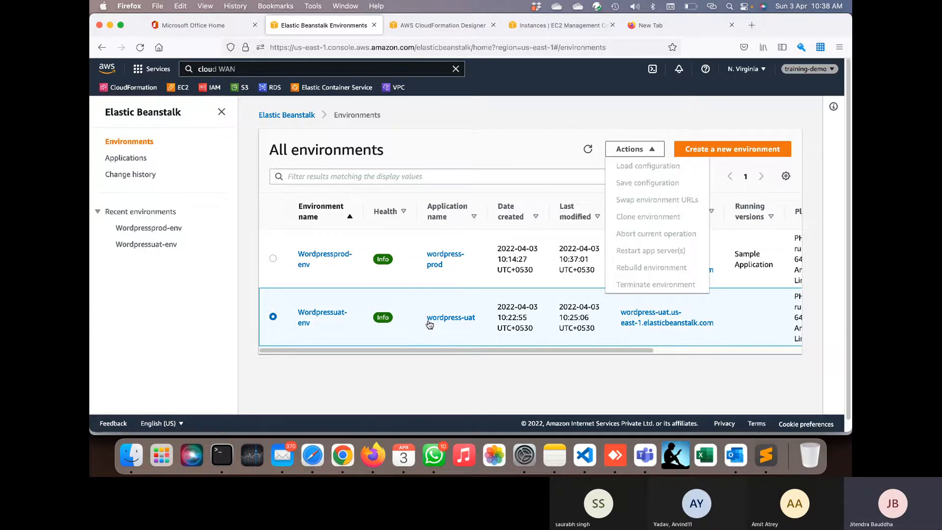
{"action": "left_click", "coordinate": [337, 315]}
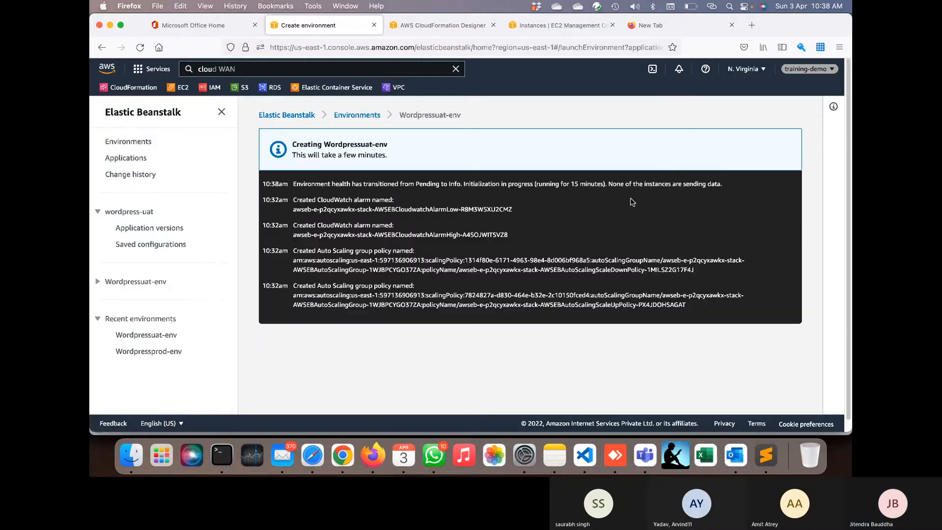
- Reload the environment events page, briefly check Microsoft Teams, then return to the AWS console
{"action": "scroll", "coordinate": [578, 252], "scroll_direction": "down", "scroll_amount": 5}
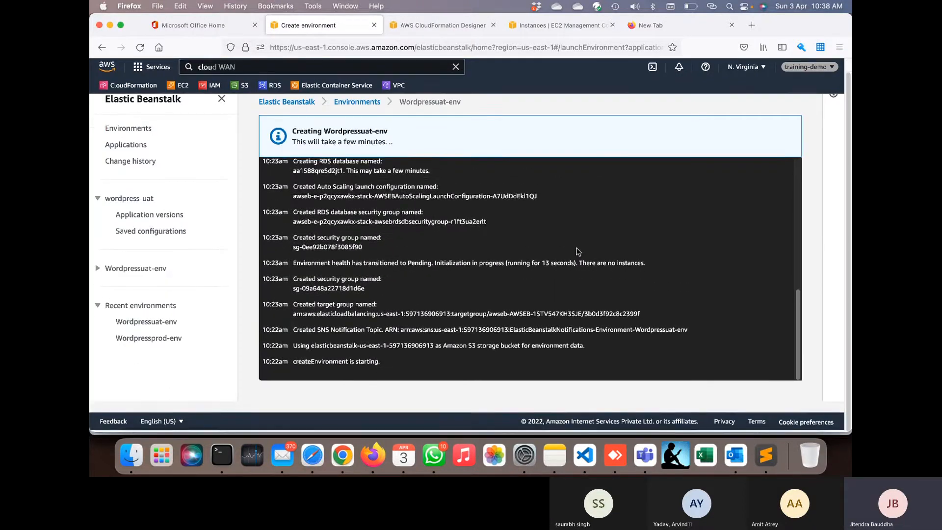
{"action": "left_click", "coordinate": [140, 47]}
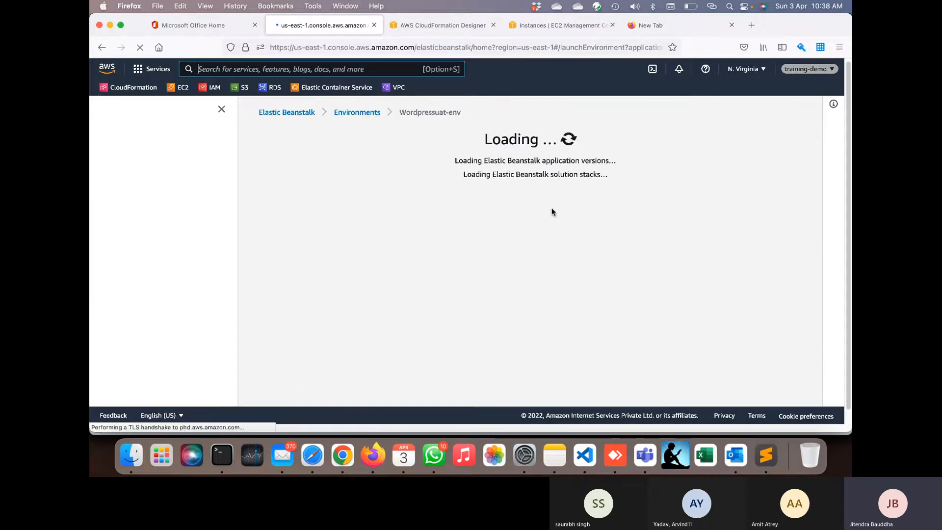
{"action": "left_click", "coordinate": [645, 455]}
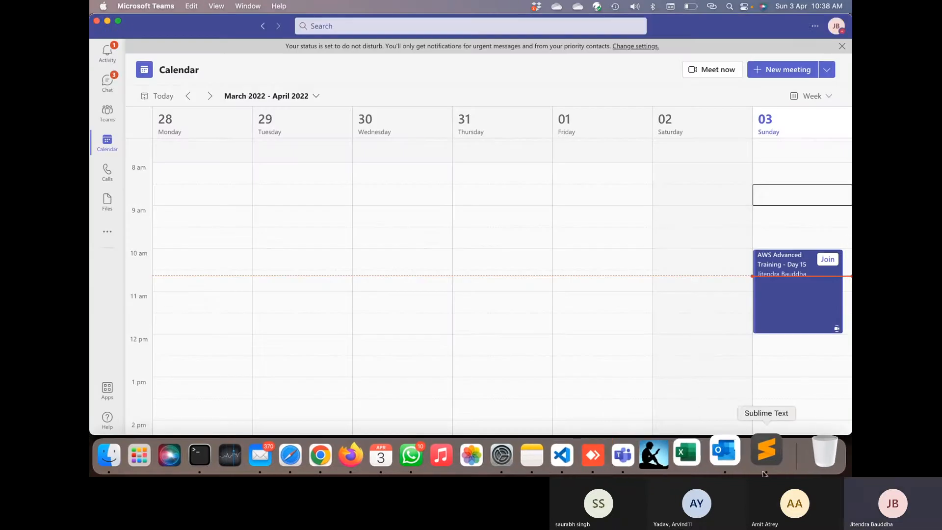
{"action": "left_click", "coordinate": [762, 418]}
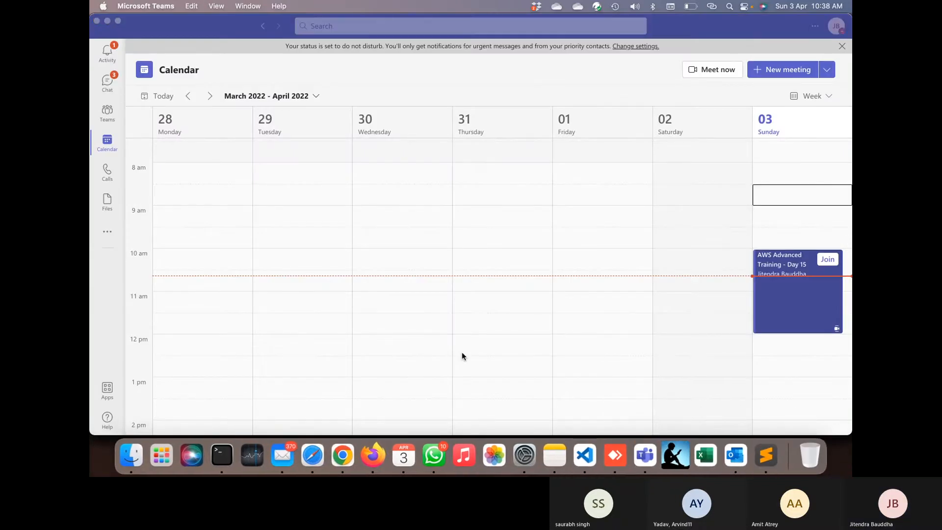
{"action": "key", "text": "super+Tab"}
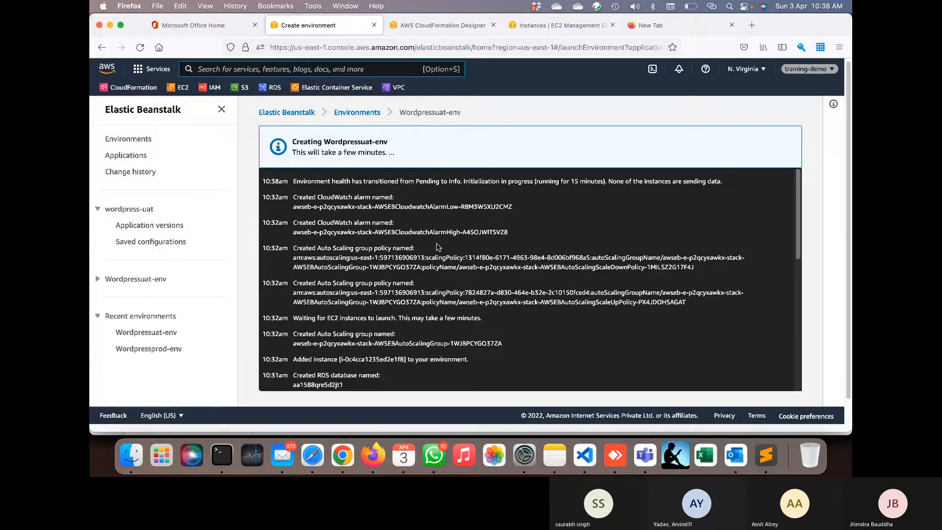
- Open the Wordpressprod-env dashboard from the Elastic Beanstalk environments list
{"action": "left_click", "coordinate": [289, 117]}
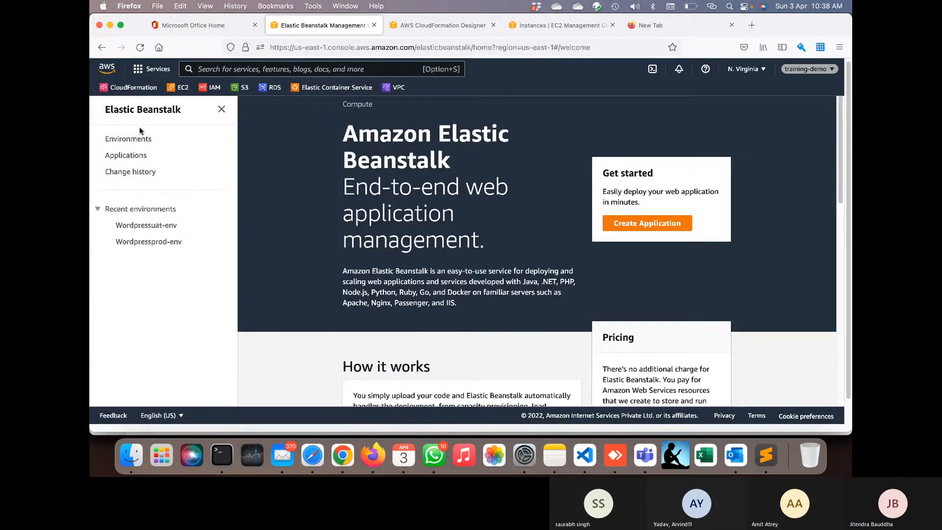
{"action": "left_click", "coordinate": [137, 140]}
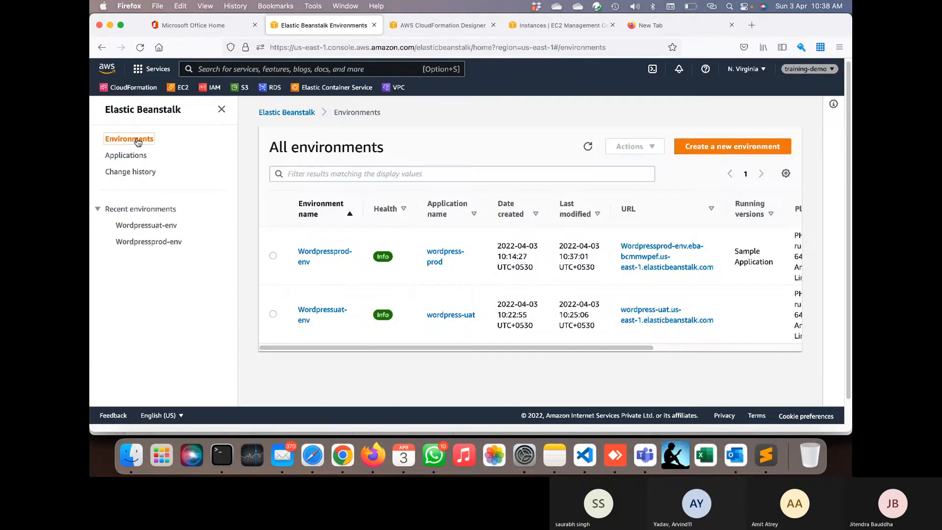
{"action": "left_click", "coordinate": [273, 255]}
{"action": "left_click", "coordinate": [649, 146]}
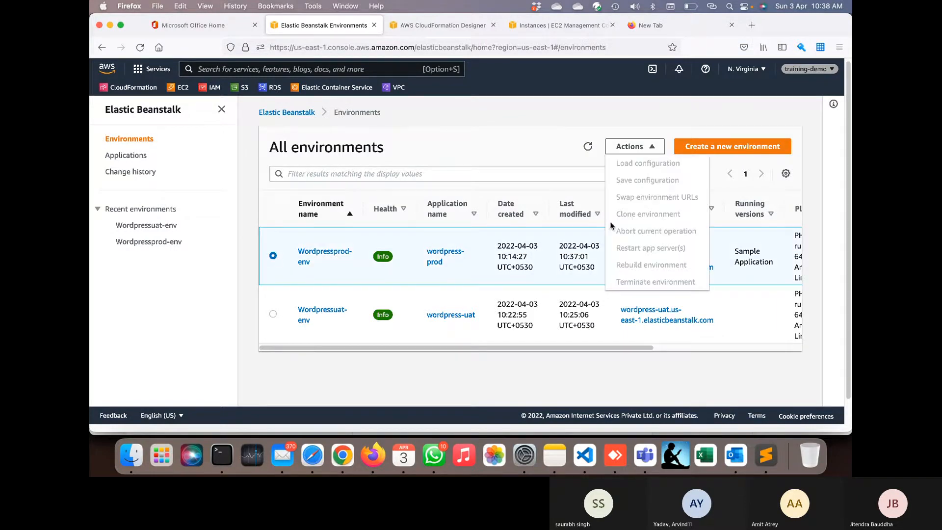
{"action": "scroll", "coordinate": [342, 199], "scroll_direction": "down", "scroll_amount": 1}
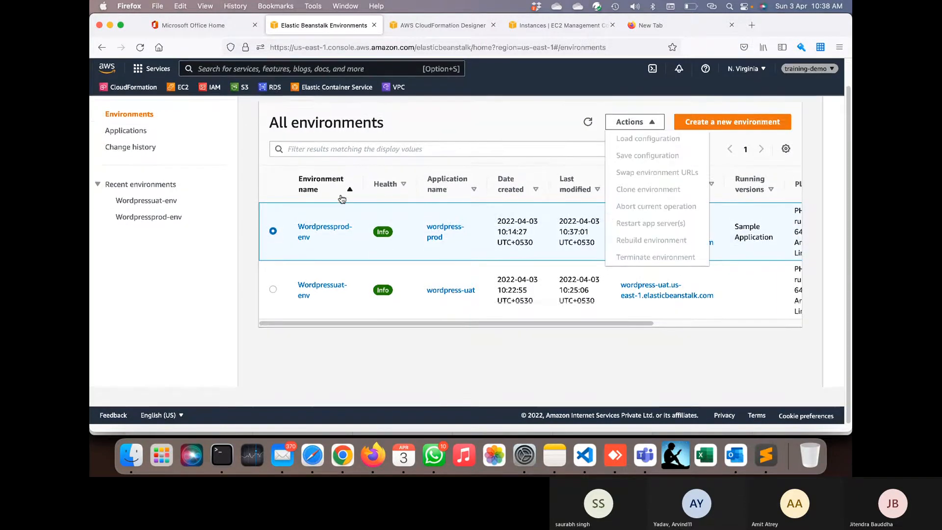
{"action": "left_click", "coordinate": [323, 227]}
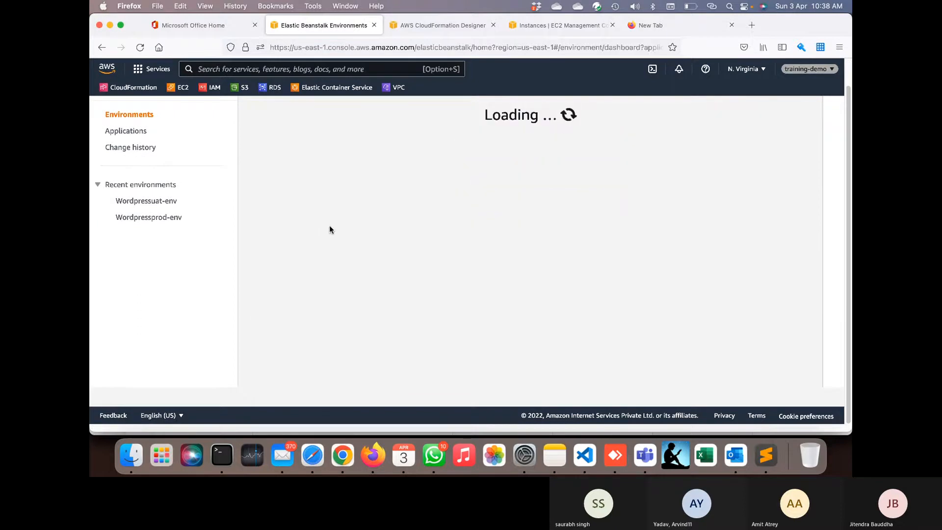
- Switch to the EC2 console through the favourites-bar shortcut
{"action": "scroll", "coordinate": [361, 259], "scroll_direction": "down", "scroll_amount": 5}
{"action": "scroll", "coordinate": [360, 259], "scroll_direction": "up", "scroll_amount": 6}
{"action": "scroll", "coordinate": [360, 259], "scroll_direction": "down", "scroll_amount": 1}
{"action": "left_click", "coordinate": [181, 87]}
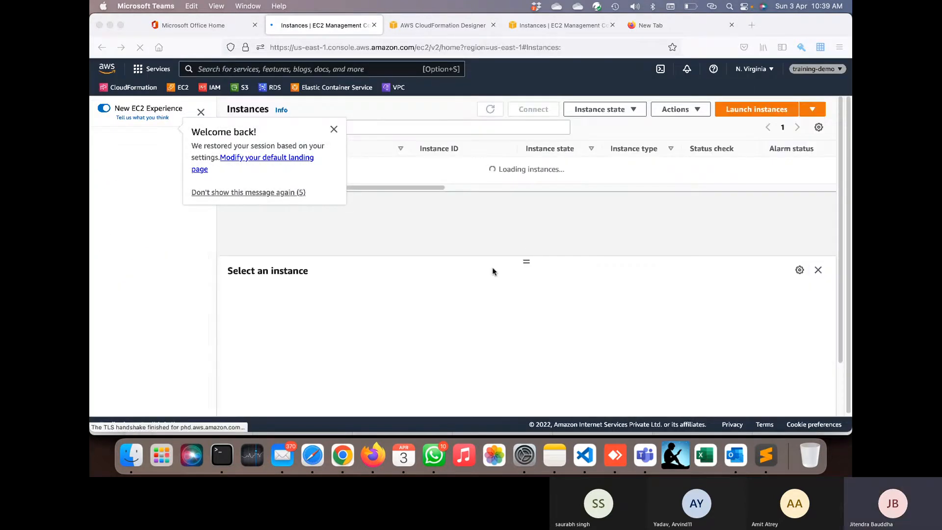
- Dismiss the 'Welcome back!' notice and refresh until both Wordpressprod-env instances show Terminated
{"action": "left_click", "coordinate": [335, 130]}
{"action": "left_click", "coordinate": [334, 129]}
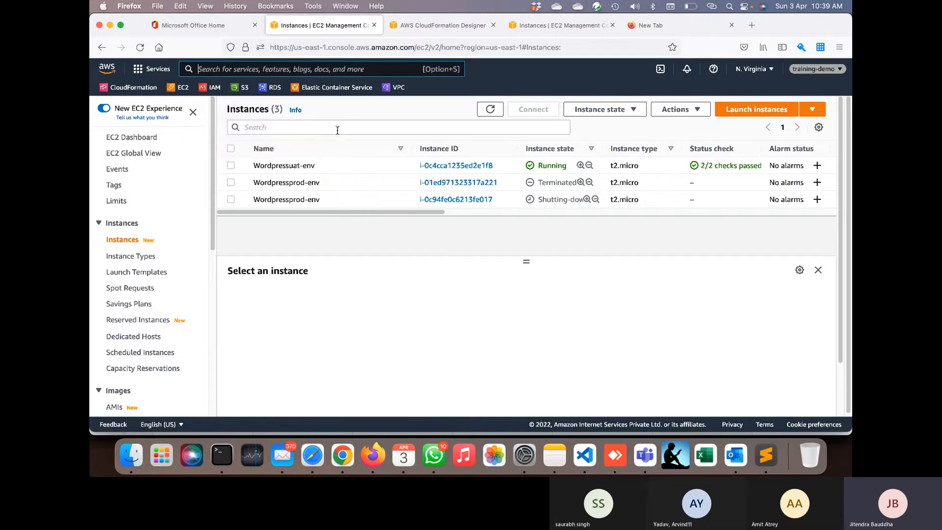
{"action": "left_click", "coordinate": [490, 111]}
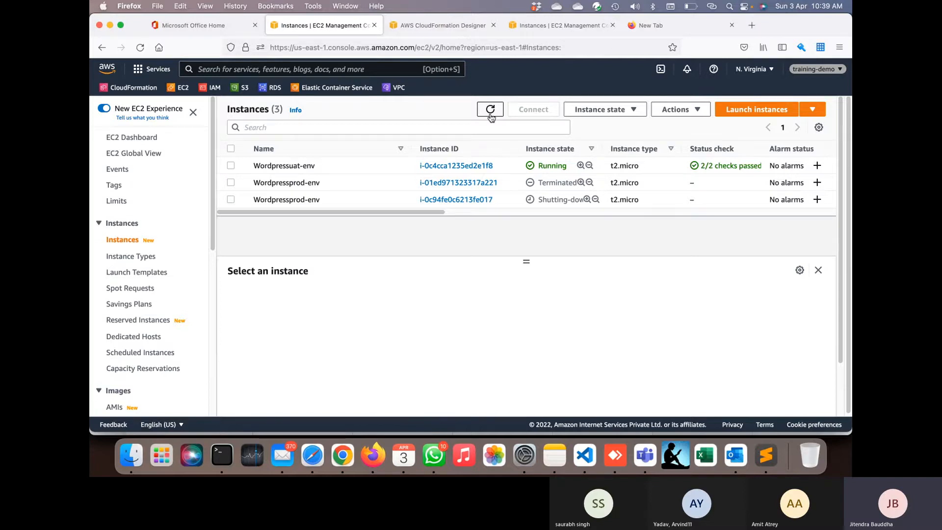
{"action": "left_click", "coordinate": [491, 110]}
{"action": "left_click", "coordinate": [491, 110]}
{"action": "left_click", "coordinate": [490, 110]}
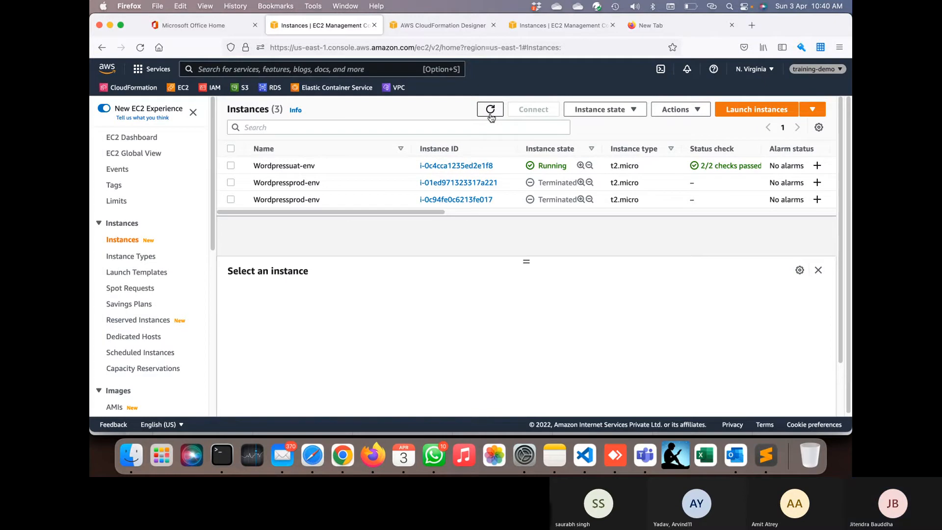
- Start a new instance launch and select the Amazon Linux 2 Kernel 5.10 AMI
{"action": "left_click", "coordinate": [741, 112]}
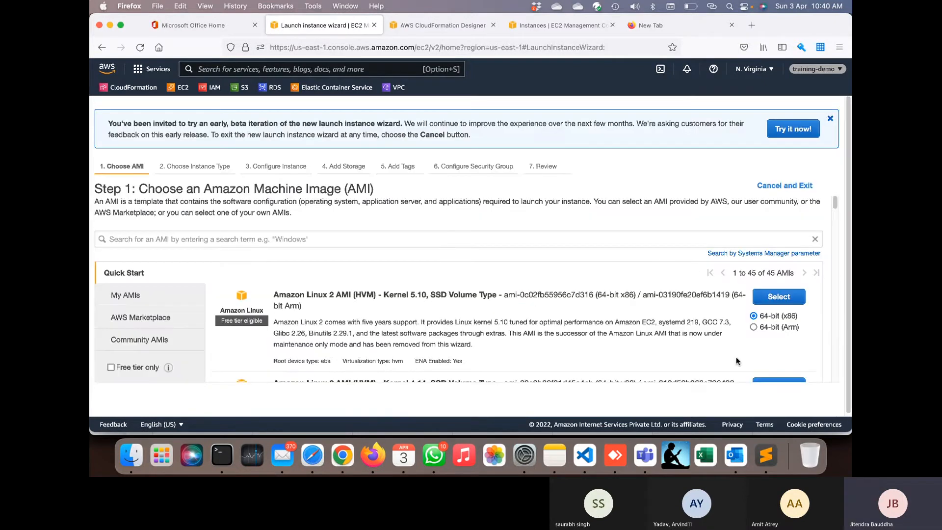
{"action": "left_click", "coordinate": [698, 352]}
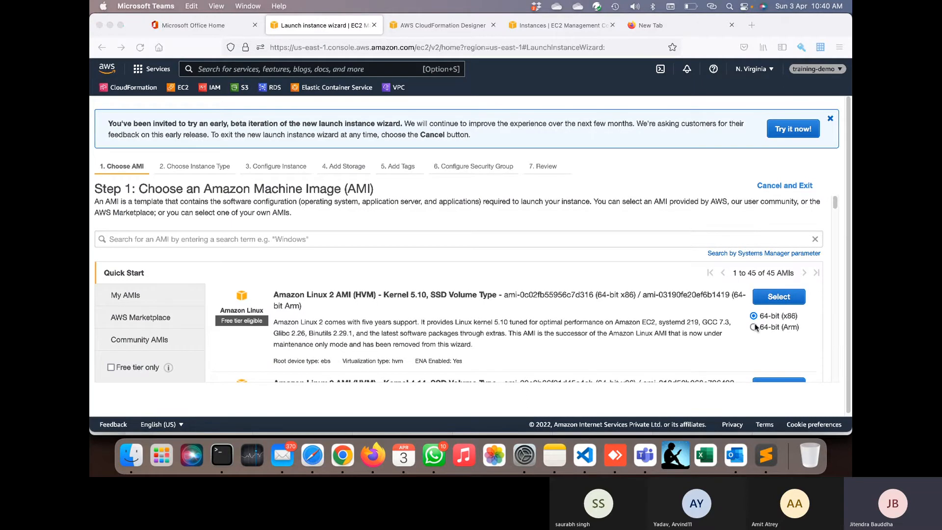
{"action": "scroll", "coordinate": [734, 316], "scroll_direction": "down", "scroll_amount": 5}
{"action": "scroll", "coordinate": [782, 275], "scroll_direction": "up", "scroll_amount": 2}
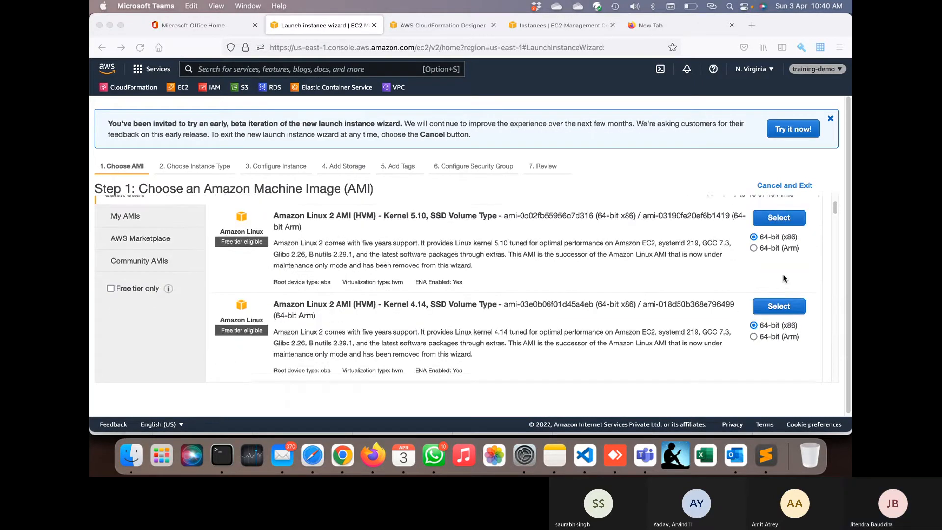
{"action": "left_click", "coordinate": [784, 229]}
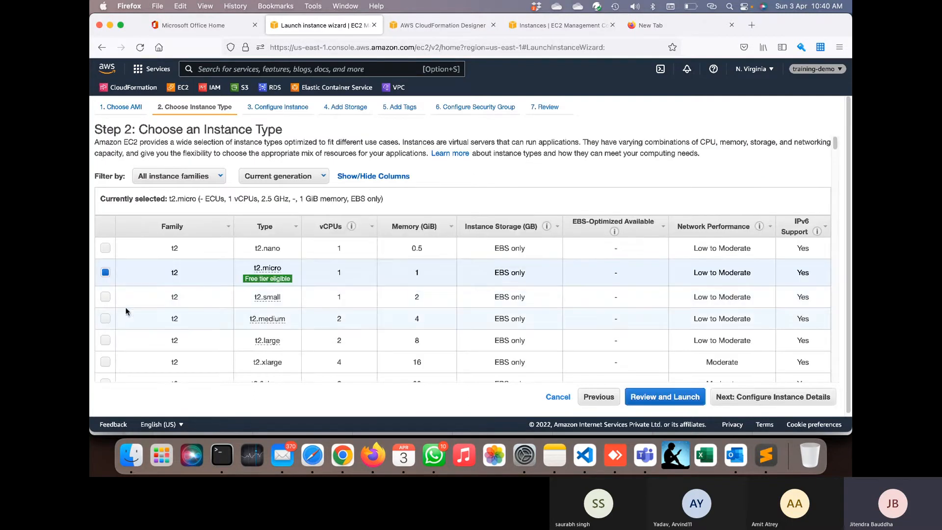
- Choose t3.medium as the instance type and proceed through Review to Launch
{"action": "left_click", "coordinate": [105, 319]}
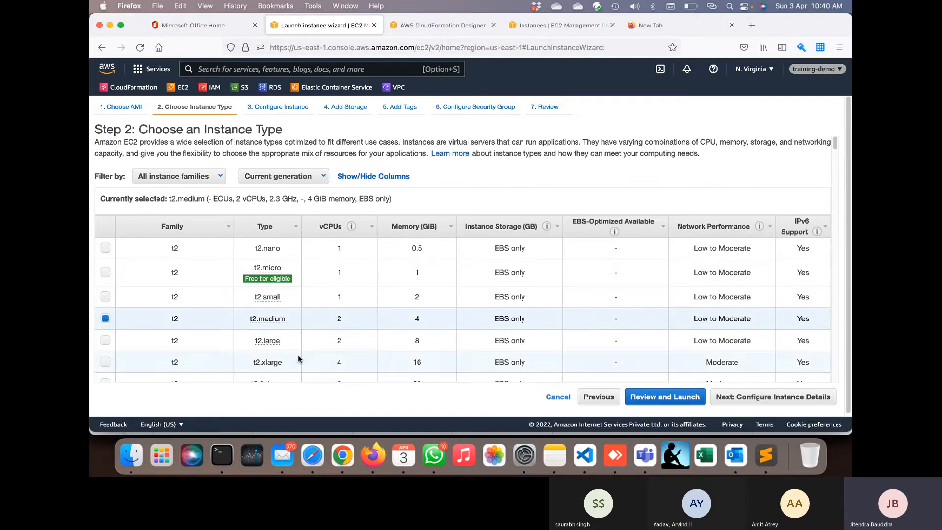
{"action": "scroll", "coordinate": [298, 358], "scroll_direction": "down", "scroll_amount": 3}
{"action": "scroll", "coordinate": [298, 359], "scroll_direction": "down", "scroll_amount": 2}
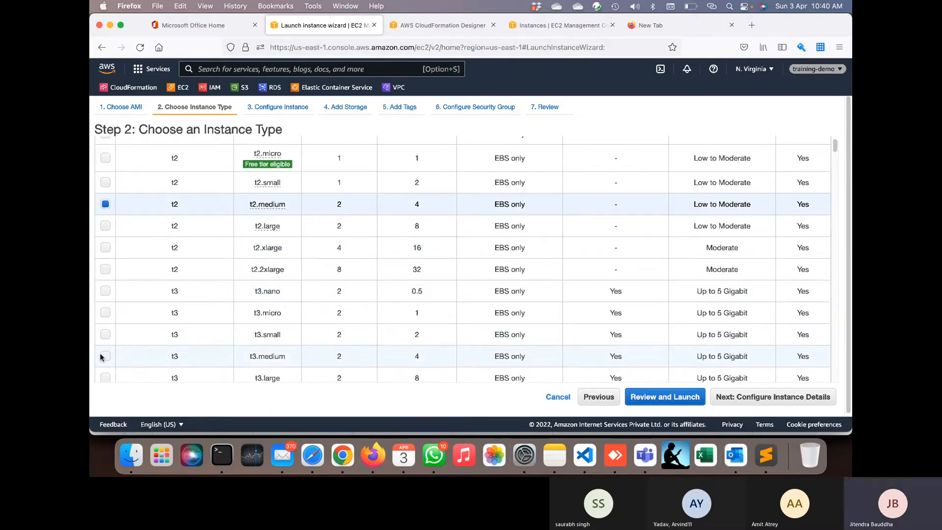
{"action": "scroll", "coordinate": [131, 356], "scroll_direction": "down", "scroll_amount": 10}
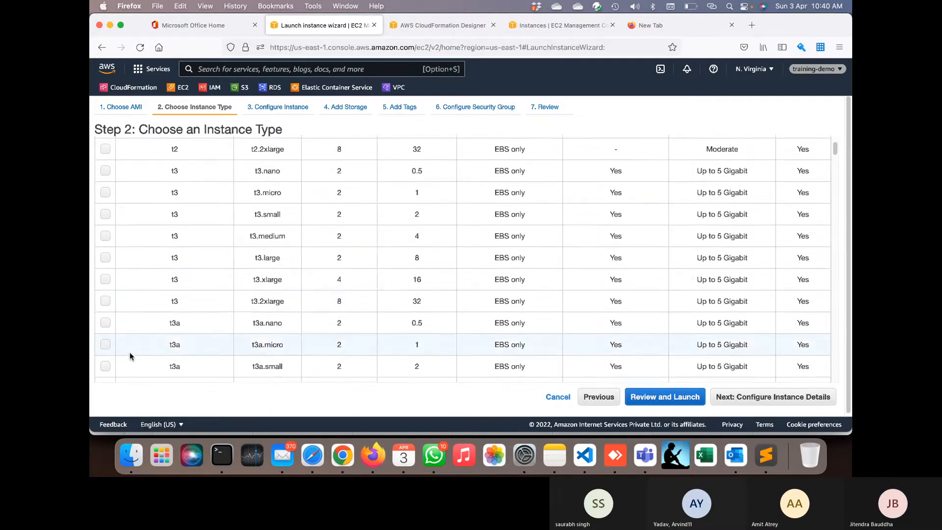
{"action": "scroll", "coordinate": [130, 356], "scroll_direction": "up", "scroll_amount": 6}
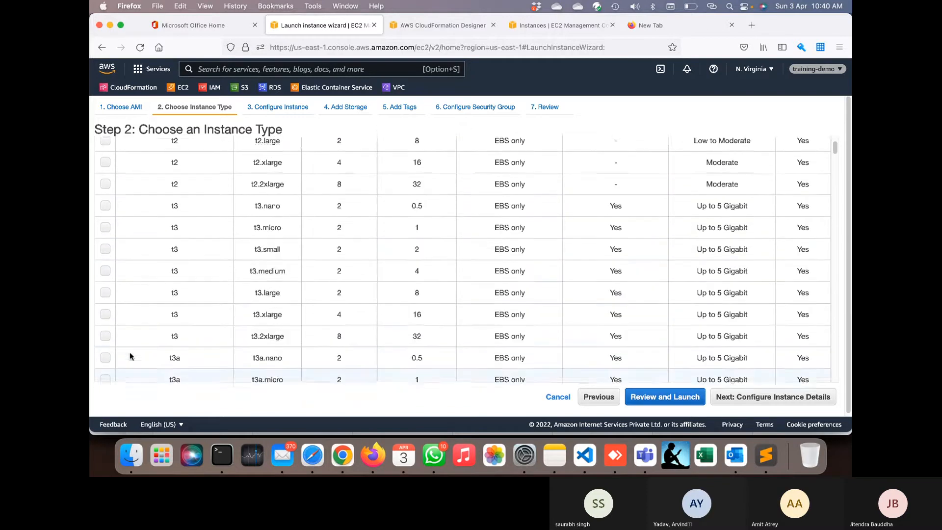
{"action": "left_click", "coordinate": [105, 280]}
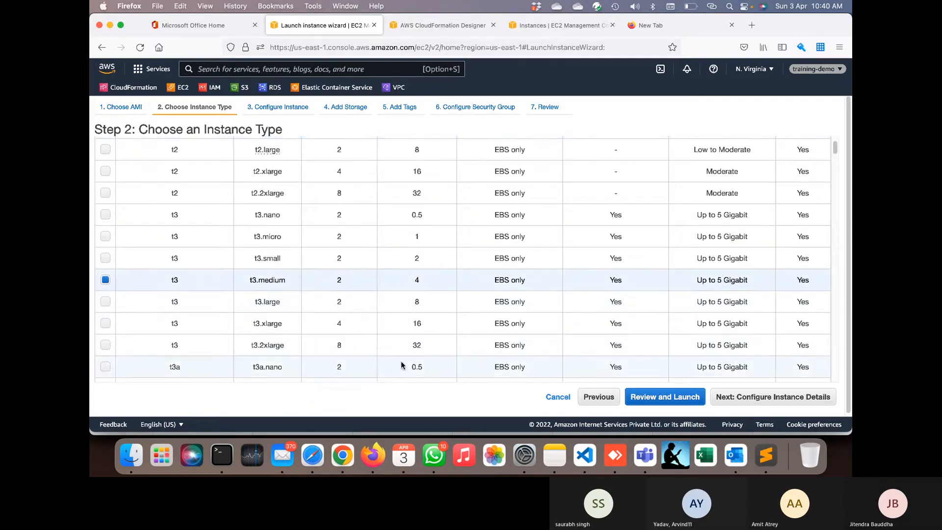
{"action": "left_click", "coordinate": [643, 406]}
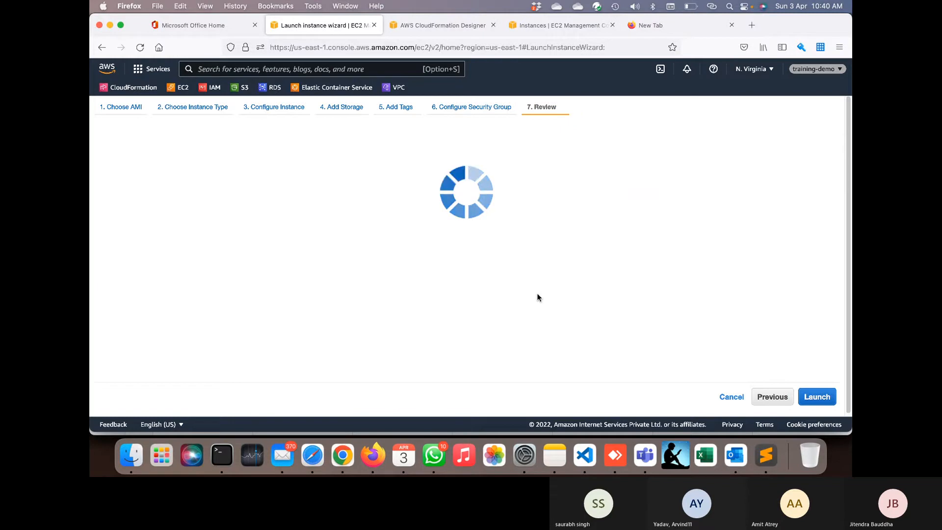
{"action": "left_click", "coordinate": [808, 394]}
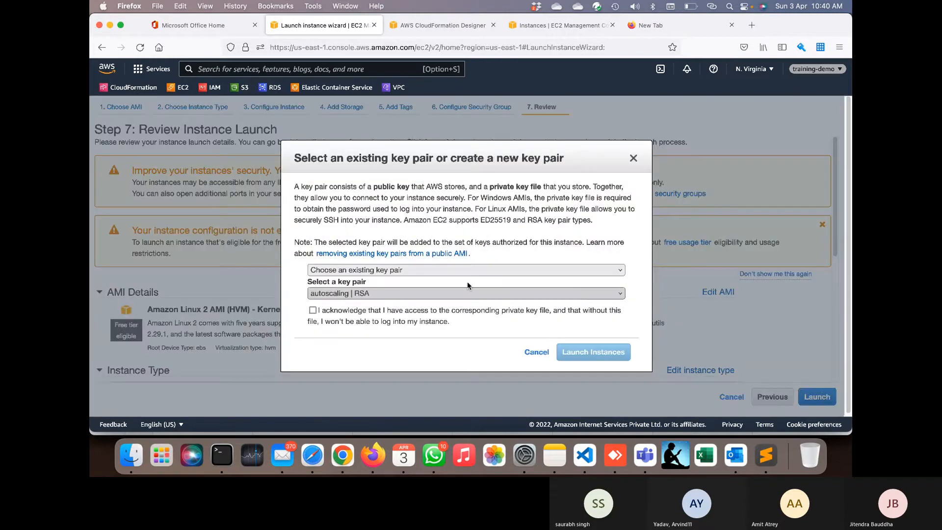
- Launch with the demo RSA key pair acknowledged, then view the new instance in the list
{"action": "left_click", "coordinate": [435, 294]}
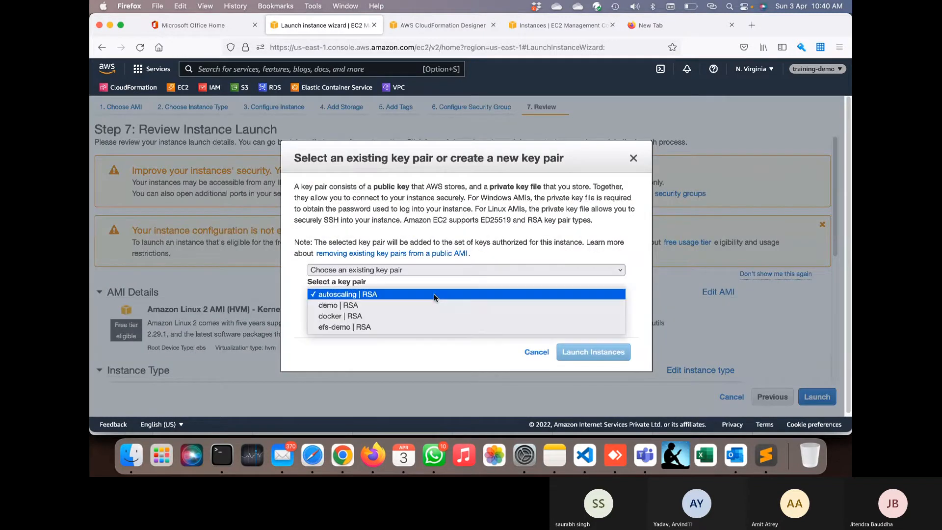
{"action": "left_click", "coordinate": [413, 306]}
{"action": "left_click", "coordinate": [376, 314]}
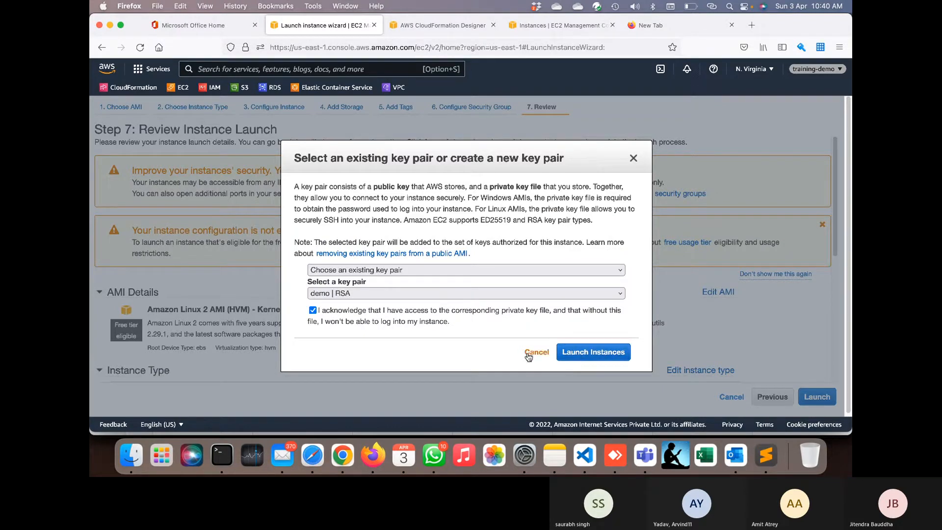
{"action": "left_click", "coordinate": [588, 353]}
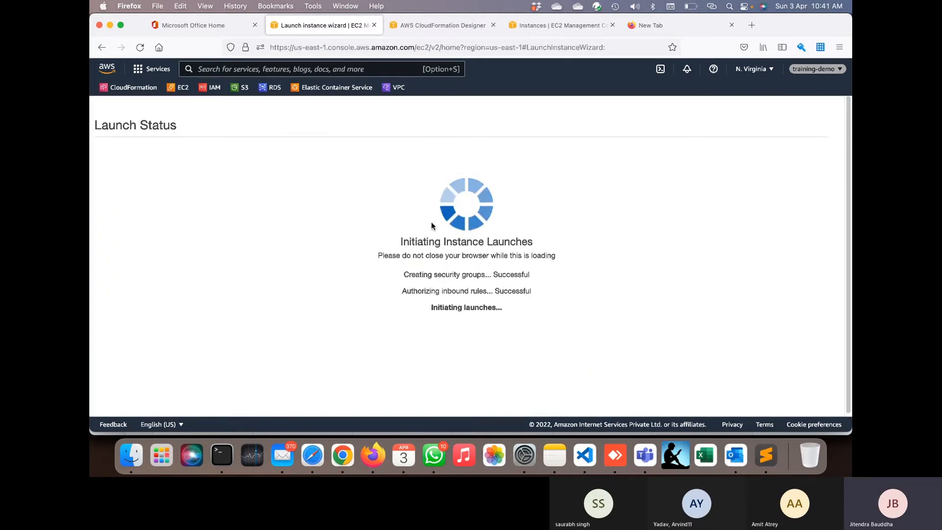
{"action": "left_click", "coordinate": [358, 182]}
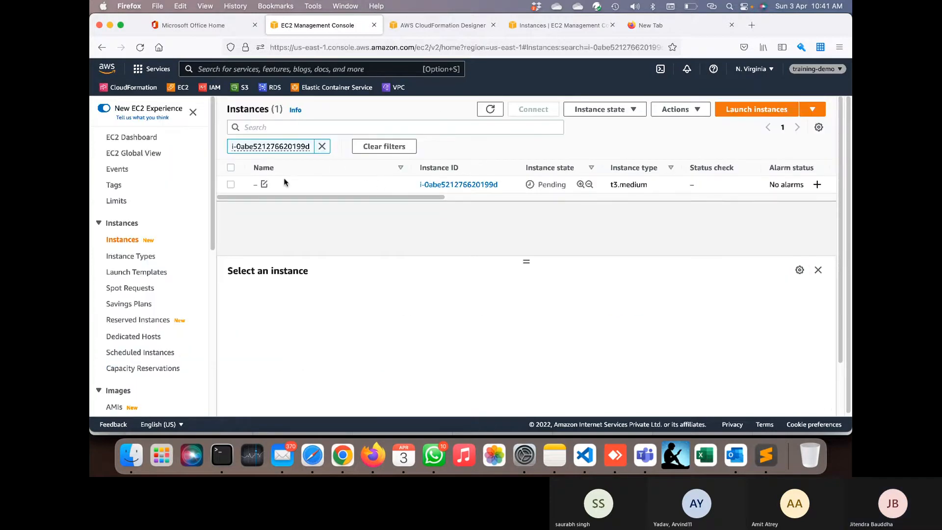
- Name the new instance 'jenkins'
{"action": "left_click", "coordinate": [263, 184]}
{"action": "left_click", "coordinate": [291, 203]}
{"action": "type", "text": "jenkins"}
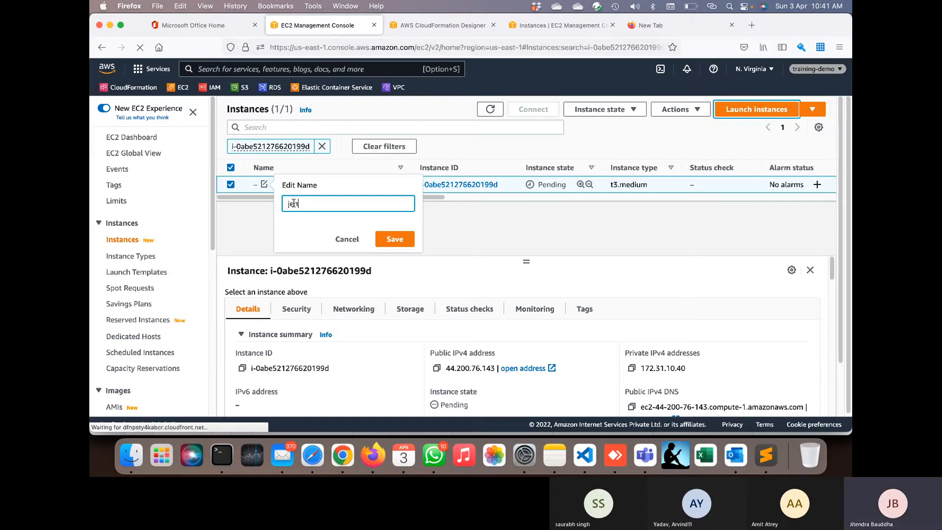
{"action": "left_click", "coordinate": [394, 240]}
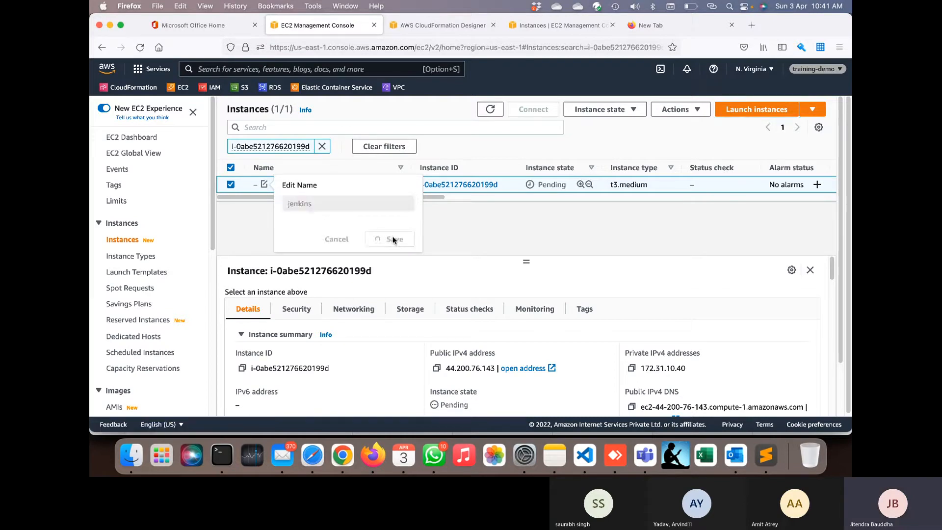
- Attach the ssm-server-role IAM role to the jenkins instance and refresh the list
{"action": "left_click", "coordinate": [677, 109]}
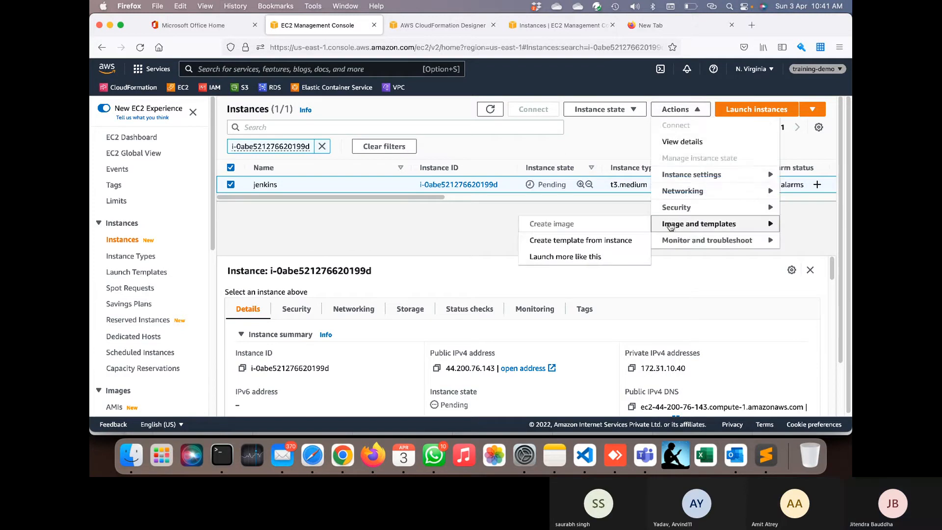
{"action": "mouse_move", "coordinate": [672, 193]}
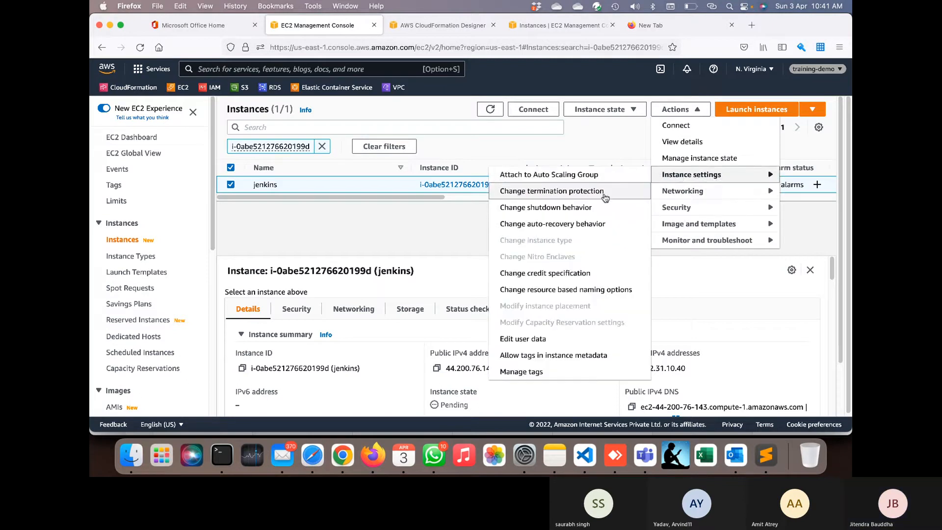
{"action": "mouse_move", "coordinate": [676, 228]}
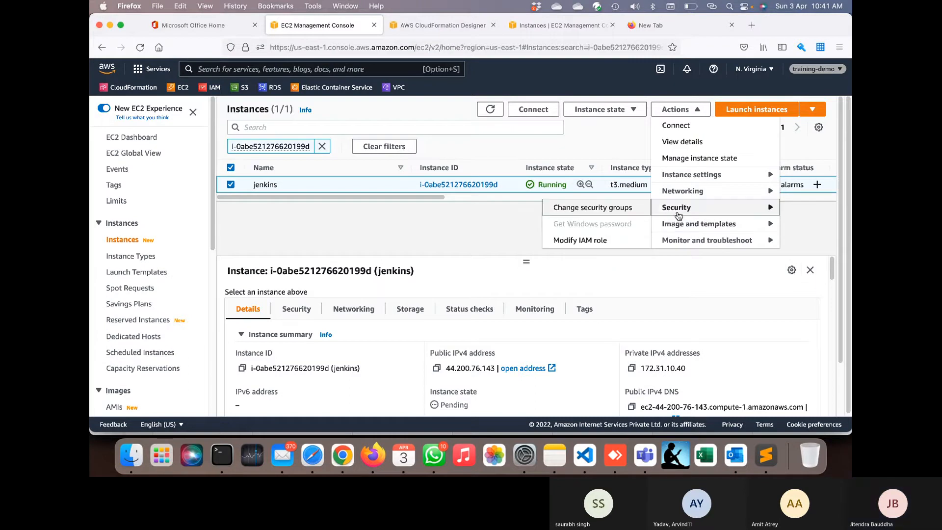
{"action": "left_click", "coordinate": [617, 242]}
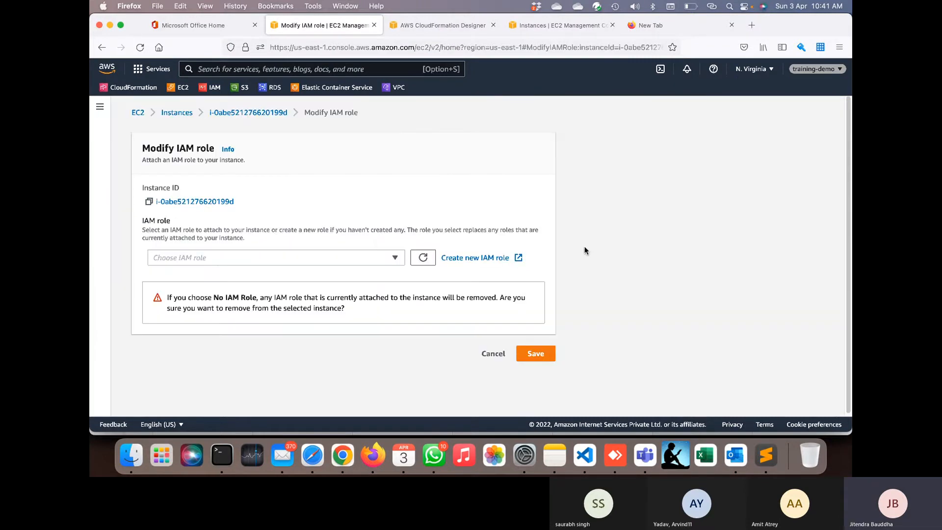
{"action": "left_click", "coordinate": [330, 257]}
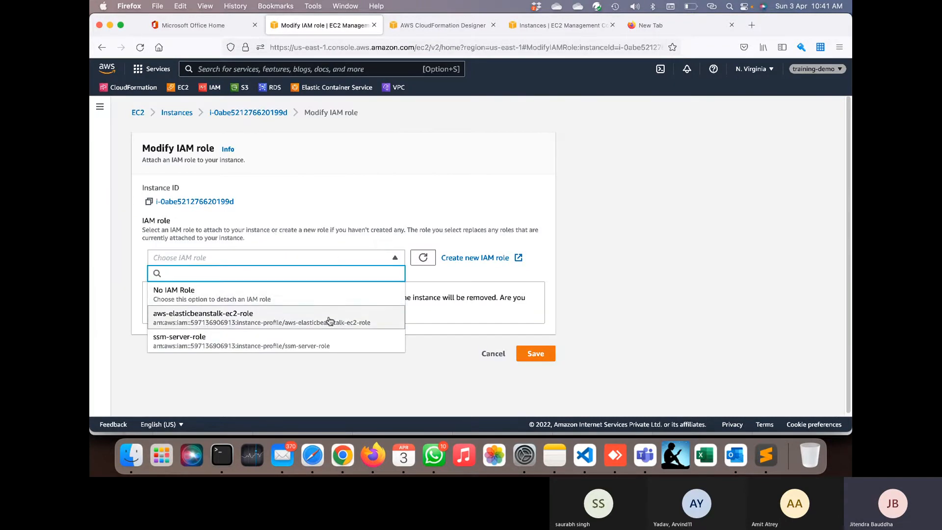
{"action": "left_click", "coordinate": [334, 334]}
{"action": "left_click", "coordinate": [535, 298]}
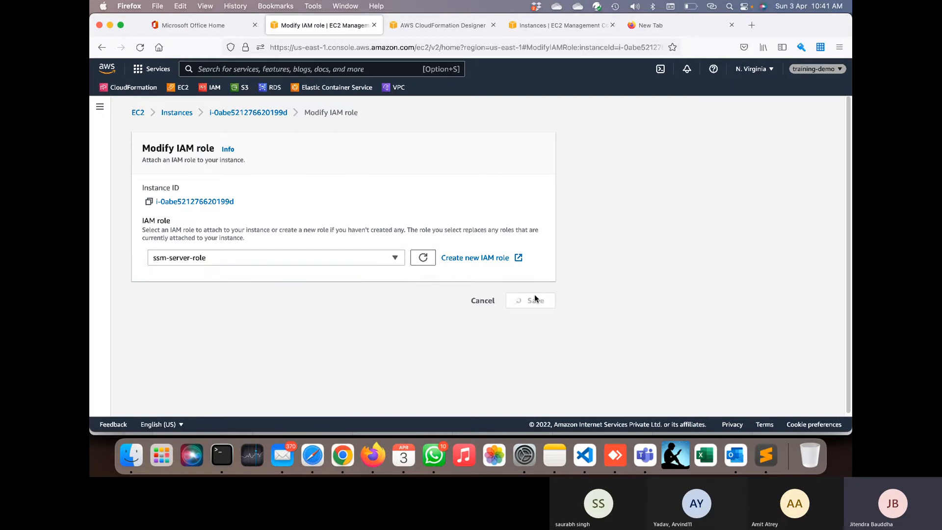
{"action": "left_click", "coordinate": [489, 137]}
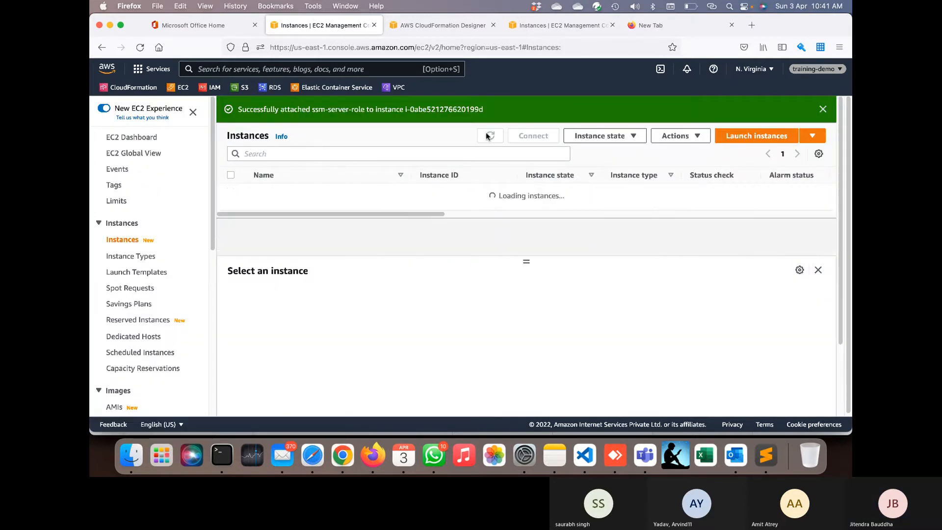
- Open Elastic Beanstalk via a 'beans' search and close the unsaved CloudFormation Designer page
{"action": "left_click", "coordinate": [489, 136]}
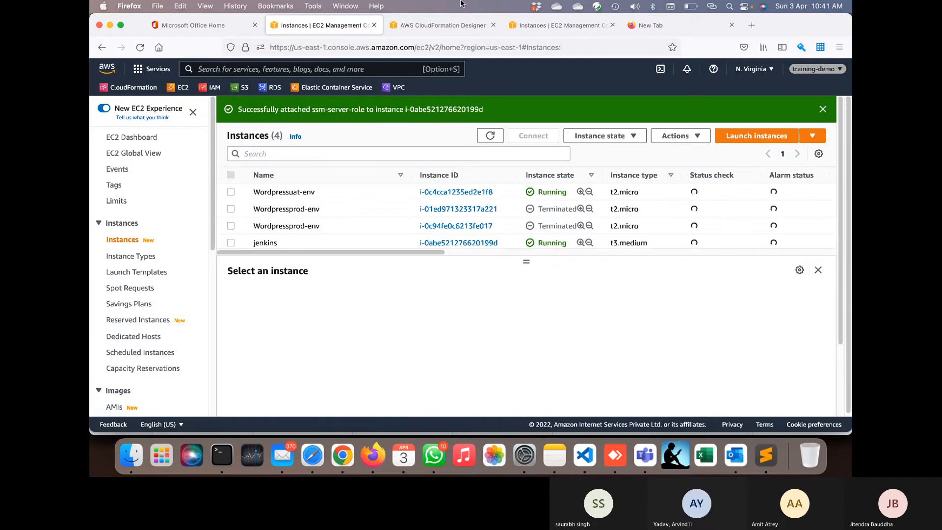
{"action": "left_click", "coordinate": [555, 25]}
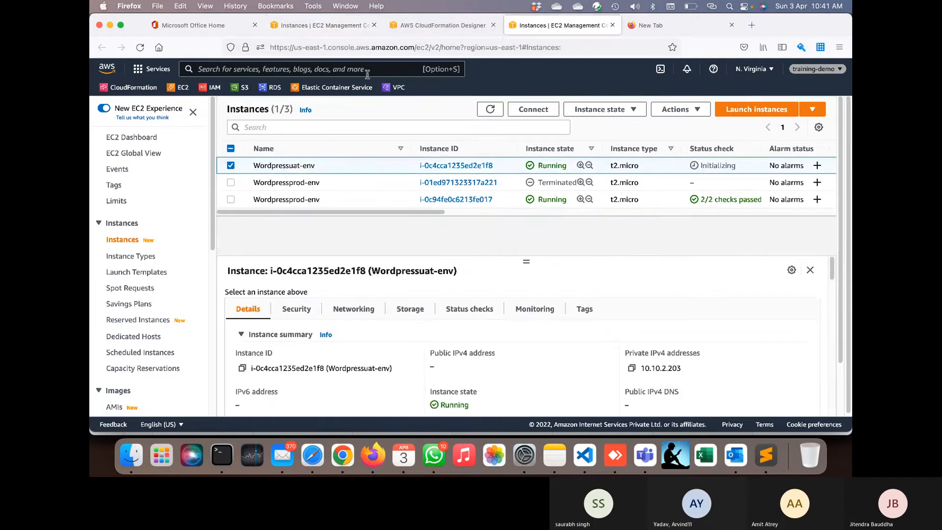
{"action": "left_click", "coordinate": [366, 69]}
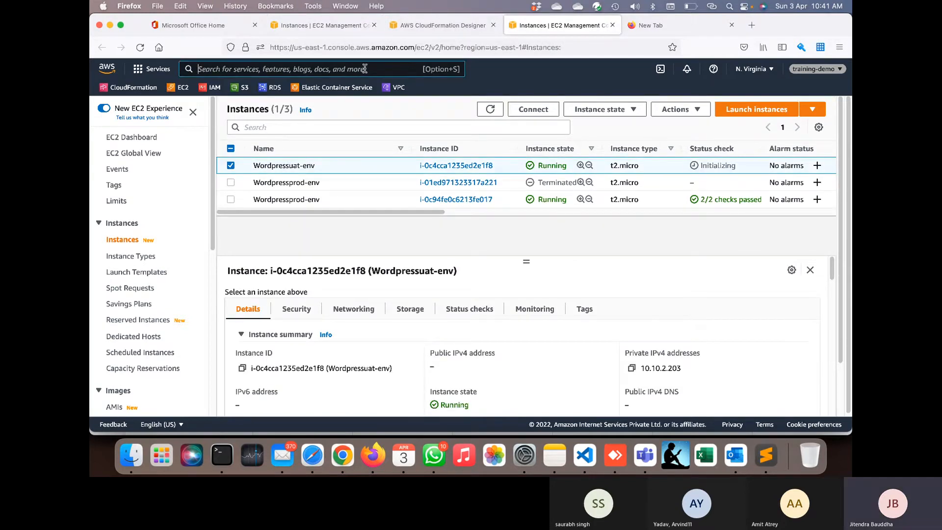
{"action": "type", "text": "beans"}
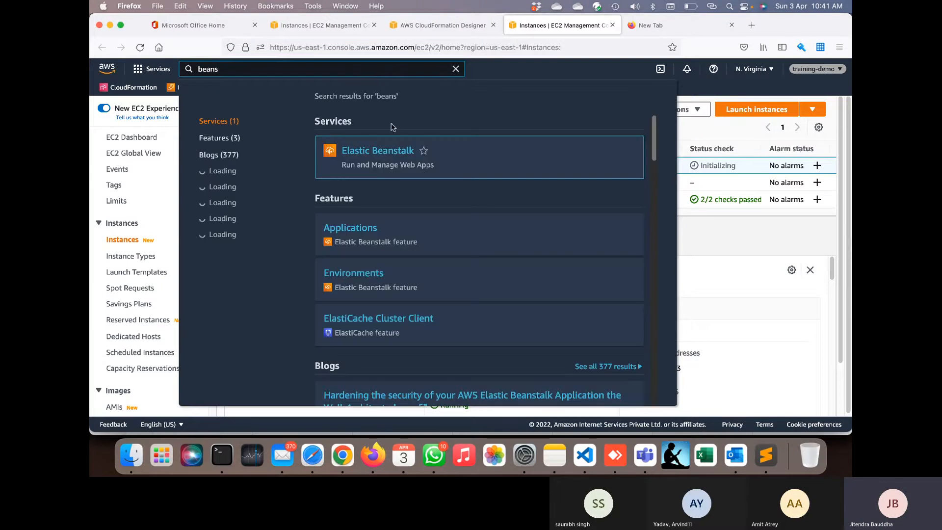
{"action": "left_click", "coordinate": [393, 152]}
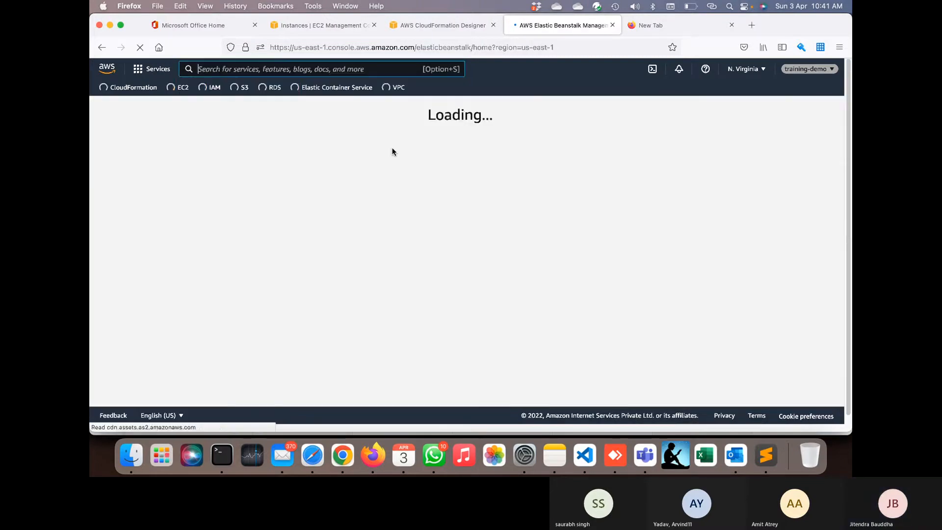
{"action": "left_click", "coordinate": [465, 30]}
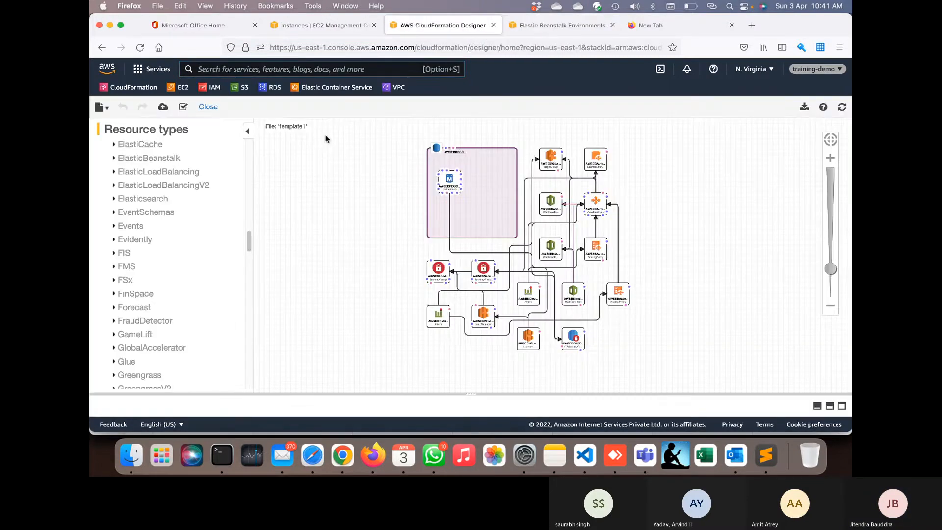
{"action": "left_click", "coordinate": [493, 25]}
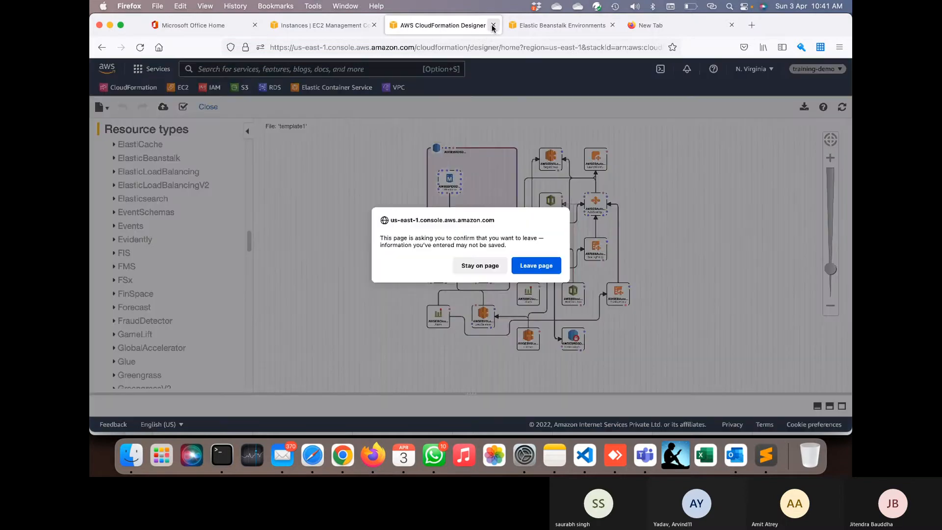
{"action": "left_click", "coordinate": [523, 265]}
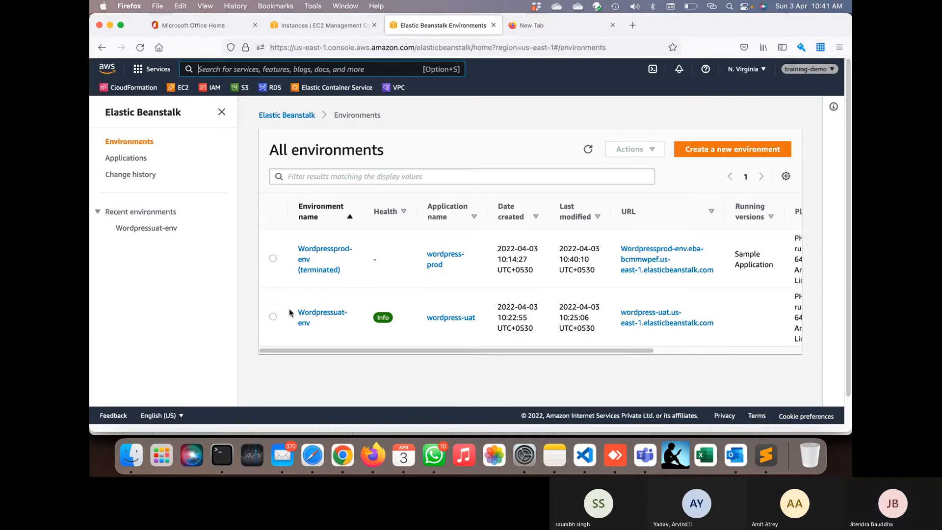
- Open the Wordpressuat-env environment dashboard, then return to the EC2 instances tab
{"action": "left_click", "coordinate": [273, 317]}
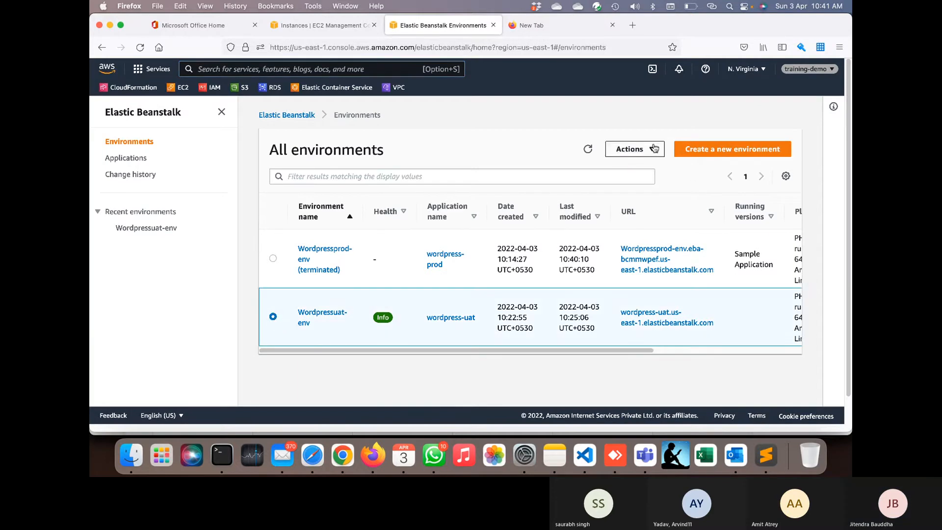
{"action": "left_click", "coordinate": [654, 148]}
{"action": "scroll", "coordinate": [655, 220], "scroll_direction": "down", "scroll_amount": 1}
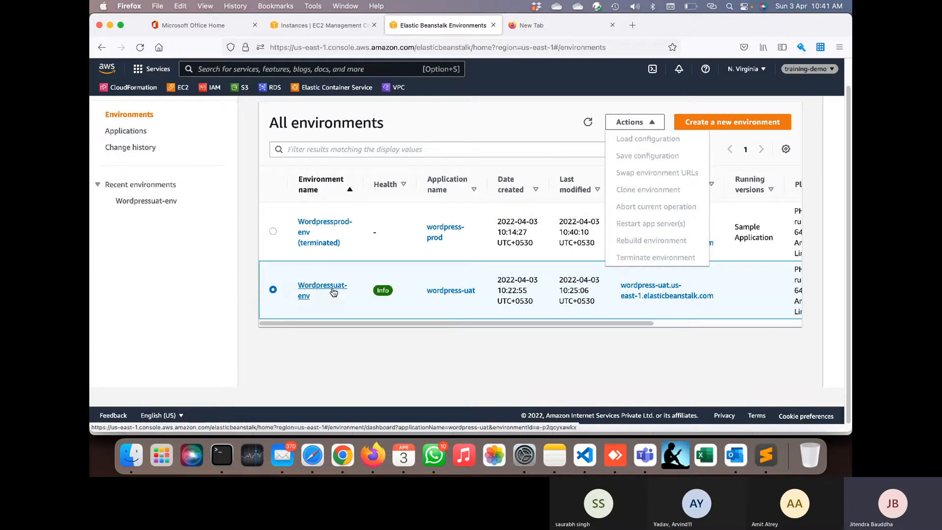
{"action": "left_click", "coordinate": [333, 290]}
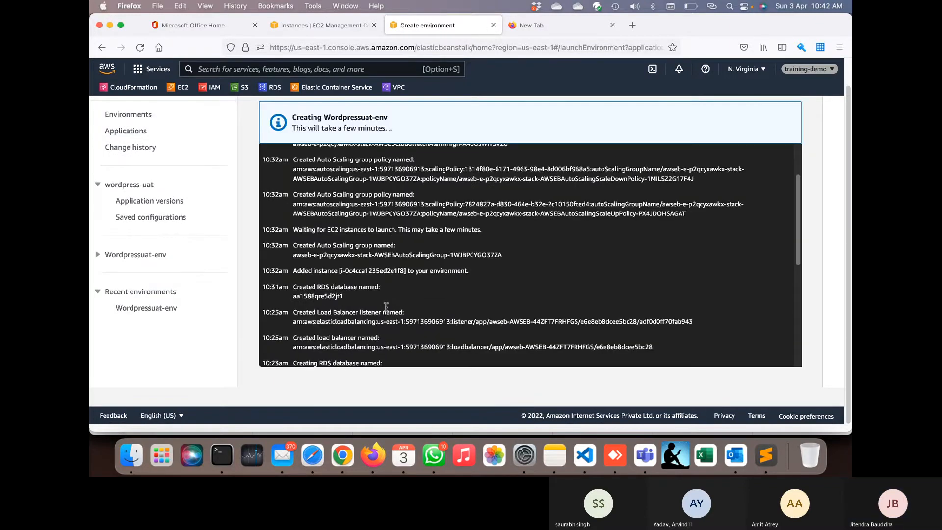
{"action": "left_click", "coordinate": [337, 25]}
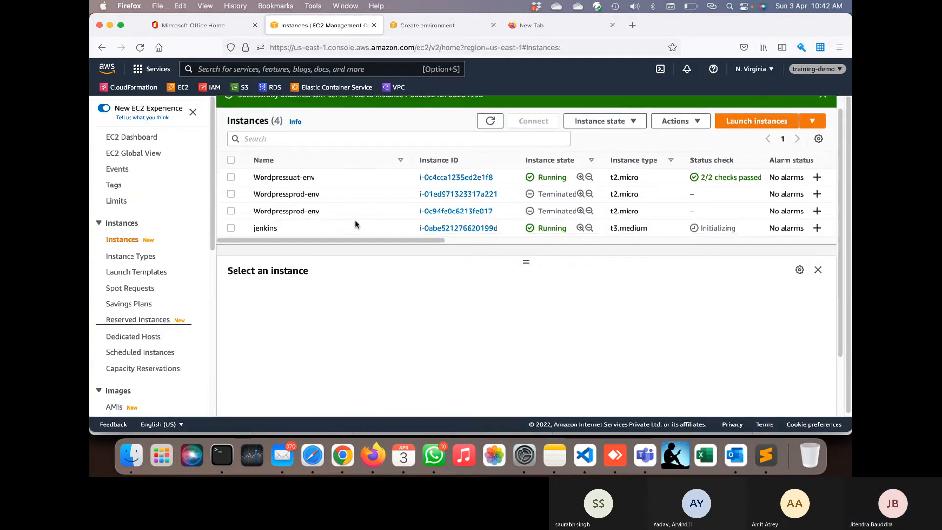
- Refresh the instance list and show the jenkins instance's details
{"action": "left_click", "coordinate": [304, 178]}
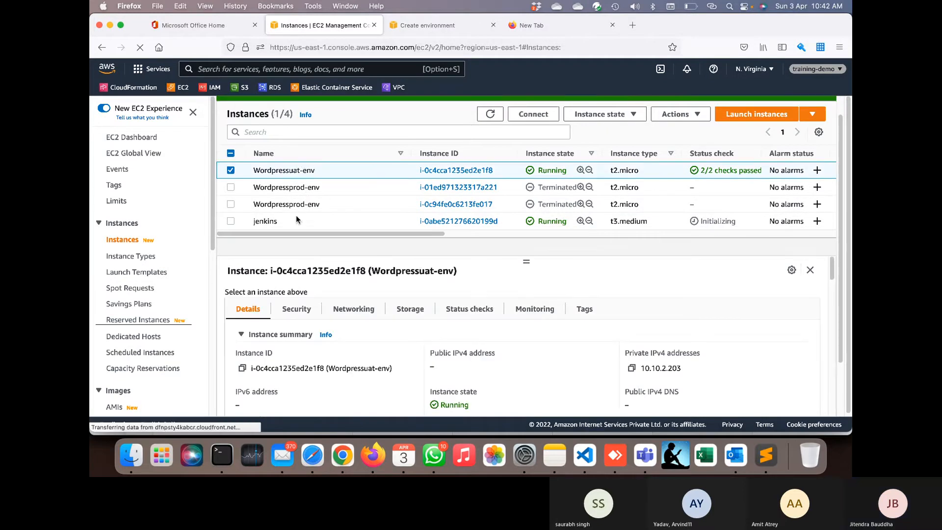
{"action": "scroll", "coordinate": [346, 227], "scroll_direction": "down", "scroll_amount": 1}
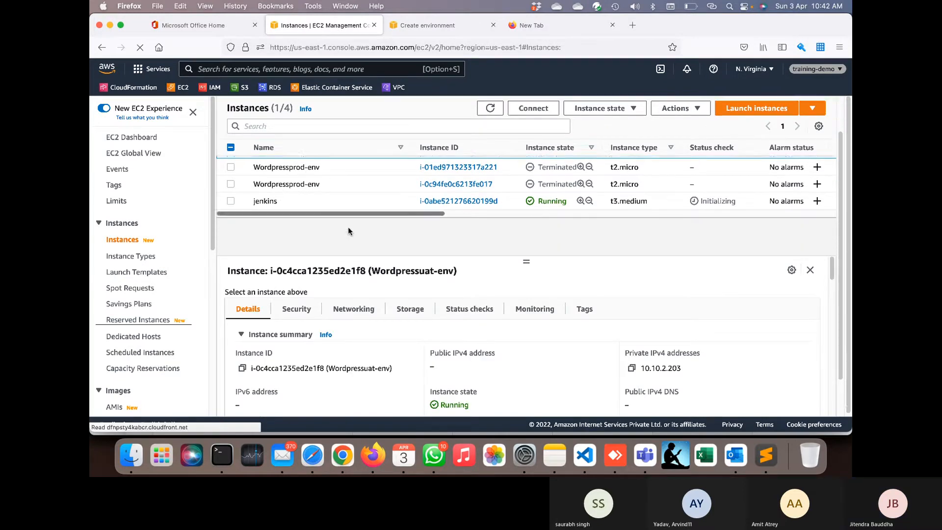
{"action": "left_click", "coordinate": [490, 108]}
{"action": "left_click", "coordinate": [366, 207]}
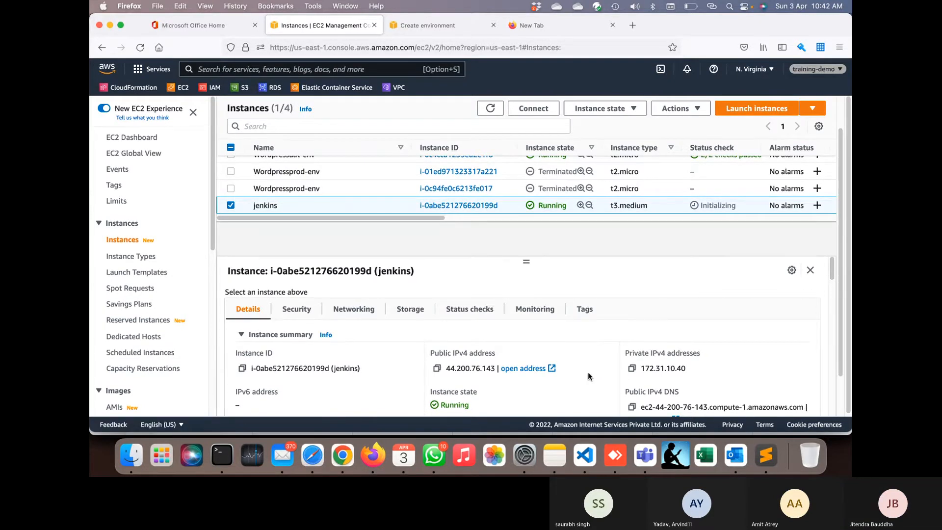
- Back out of Connect, copy jenkins's public IPv4 address 44.200.76.143, and bring up Terminal
{"action": "left_click", "coordinate": [531, 110]}
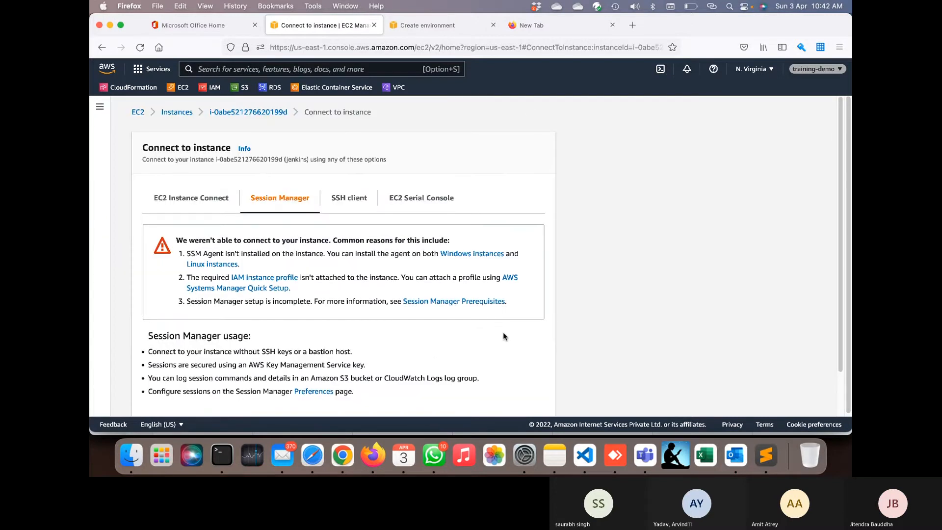
{"action": "scroll", "coordinate": [503, 338], "scroll_direction": "down", "scroll_amount": 2}
{"action": "left_click", "coordinate": [483, 398]}
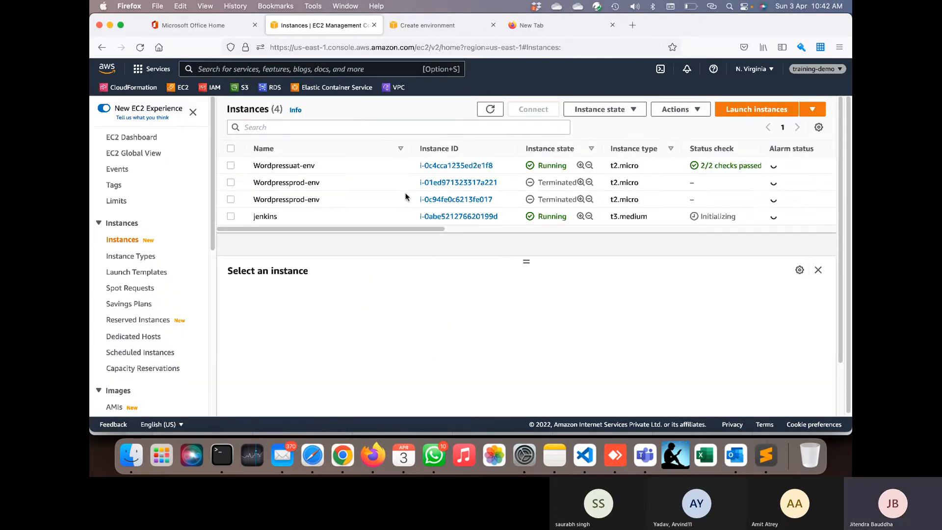
{"action": "left_click", "coordinate": [364, 216]}
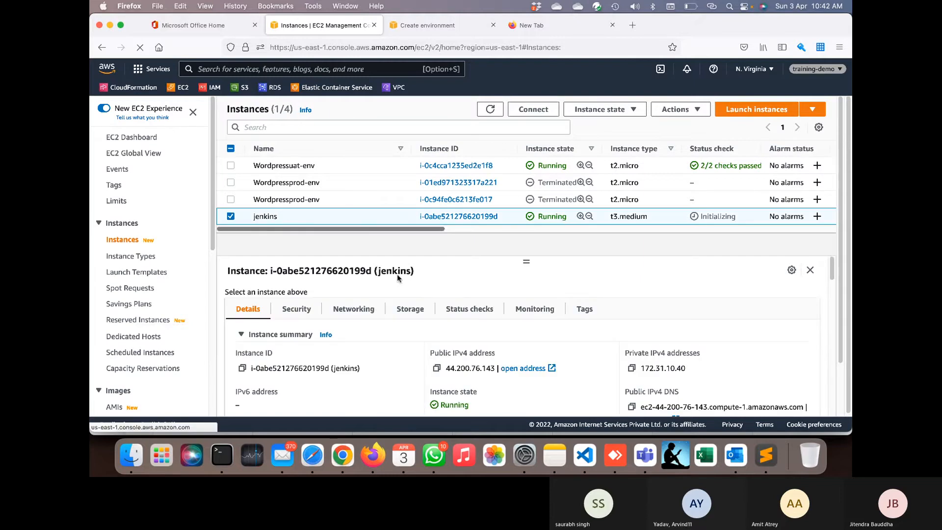
{"action": "left_click", "coordinate": [436, 369]}
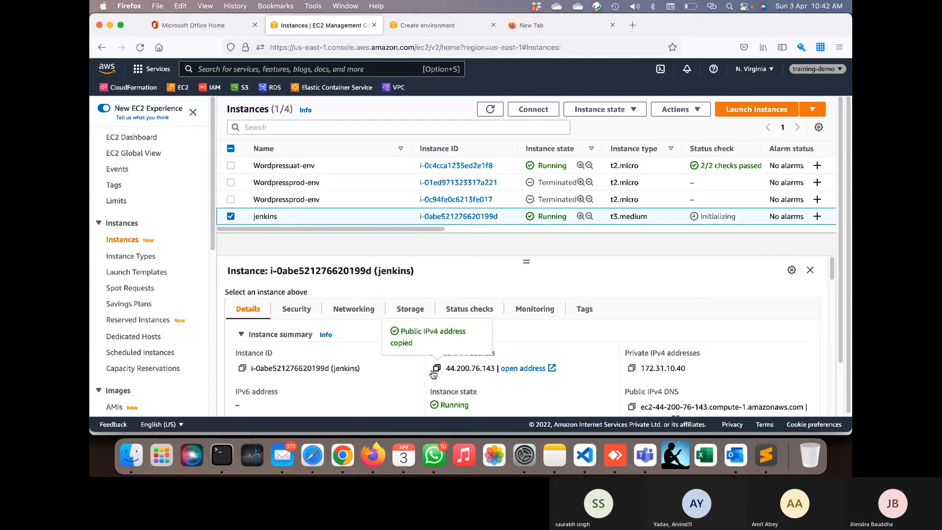
{"action": "left_click", "coordinate": [222, 456]}
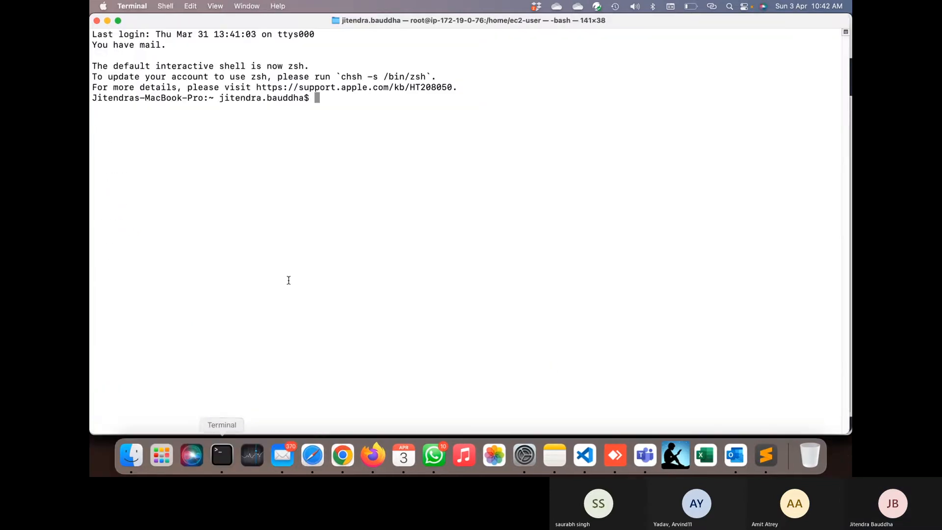
{"action": "type", "text": "cd Dow"}
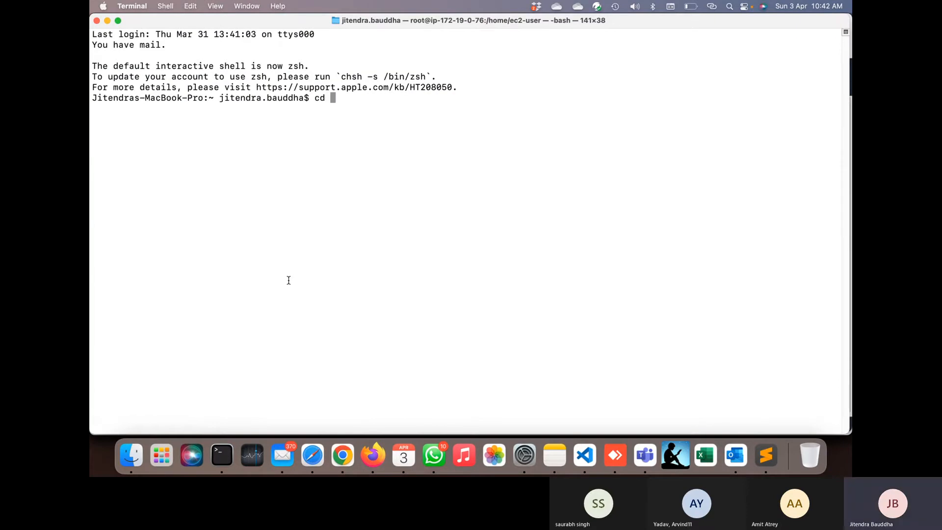
{"action": "key", "text": "Tab"}
{"action": "type", "text": "dem"}
{"action": "key", "text": "BackSpace"}
{"action": "key", "text": "BackSpace"}
{"action": "key", "text": "BackSpace"}
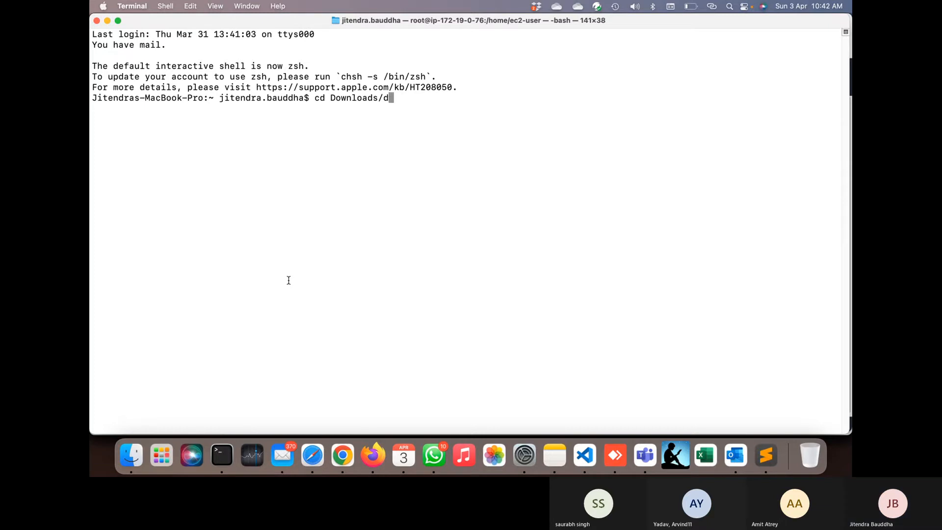
{"action": "type", "text": "De"}
{"action": "key", "text": "BackSpace"}
{"action": "type", "text": "ow"}
{"action": "key", "text": "Tab"}
{"action": "type", "text": "dem"}
{"action": "key", "text": "Tab"}
{"action": "type", "text": "ec2-"}
{"action": "type", "text": "er@"}
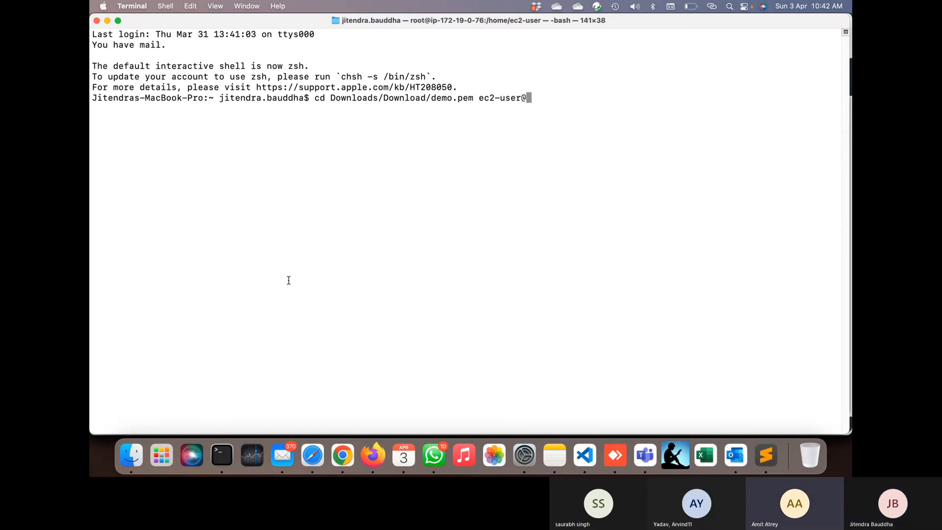
{"action": "key", "text": "super+v"}
{"action": "key", "text": "Return"}
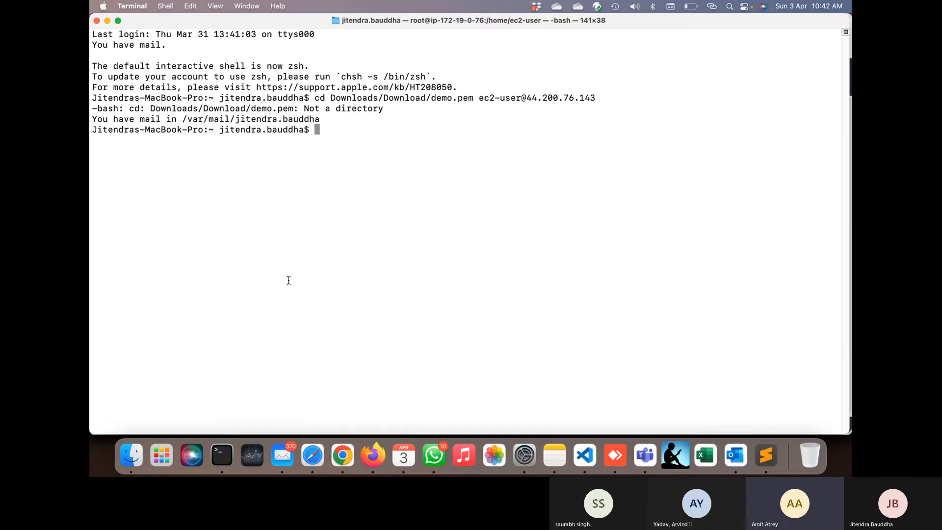
{"action": "key", "text": "Up"}
{"action": "key", "text": "Left"}
{"action": "key", "text": "Left"}
{"action": "key", "text": "Left"}
{"action": "key", "text": "Left"}
{"action": "key", "text": "Left"}
{"action": "key", "text": "Left"}
{"action": "key", "text": "Left"}
{"action": "key", "text": "Left"}
{"action": "key", "text": "Left"}
{"action": "key", "text": "Left"}
{"action": "key", "text": "Left"}
{"action": "key", "text": "Left"}
{"action": "key", "text": "Left"}
{"action": "key", "text": "Left"}
{"action": "key", "text": "Left"}
{"action": "key", "text": "Left"}
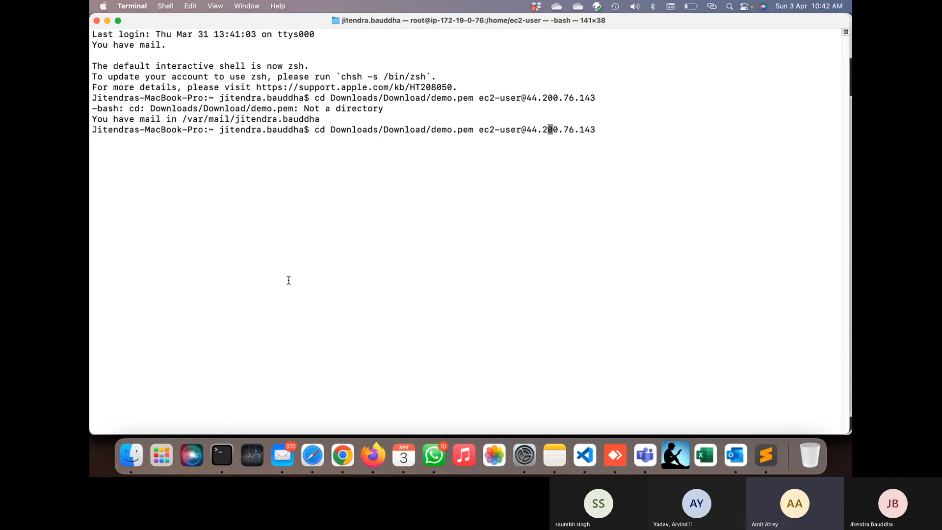
{"action": "key", "text": "Left"}
{"action": "key", "text": "Left"}
{"action": "key", "text": "Left"}
{"action": "key", "text": "Left"}
{"action": "key", "text": "Left"}
{"action": "key", "text": "Left"}
{"action": "key", "text": "Left"}
{"action": "key", "text": "Left"}
{"action": "key", "text": "Left"}
{"action": "key", "text": "Left"}
{"action": "key", "text": "Left"}
{"action": "key", "text": "Left"}
{"action": "key", "text": "Left"}
{"action": "key", "text": "Left"}
{"action": "key", "text": "Left"}
{"action": "key", "text": "Left"}
{"action": "key", "text": "Left"}
{"action": "key", "text": "Left"}
{"action": "key", "text": "Left"}
{"action": "key", "text": "Left"}
{"action": "key", "text": "Left"}
{"action": "key", "text": "Left"}
{"action": "key", "text": "Left"}
{"action": "key", "text": "Left"}
{"action": "key", "text": "Left"}
{"action": "key", "text": "Left"}
{"action": "key", "text": "Left"}
{"action": "key", "text": "Left"}
{"action": "key", "text": "Left"}
{"action": "key", "text": "Left"}
{"action": "key", "text": "Left"}
{"action": "key", "text": "Left"}
{"action": "key", "text": "Left"}
{"action": "key", "text": "BackSpace"}
{"action": "key", "text": "BackSpace"}
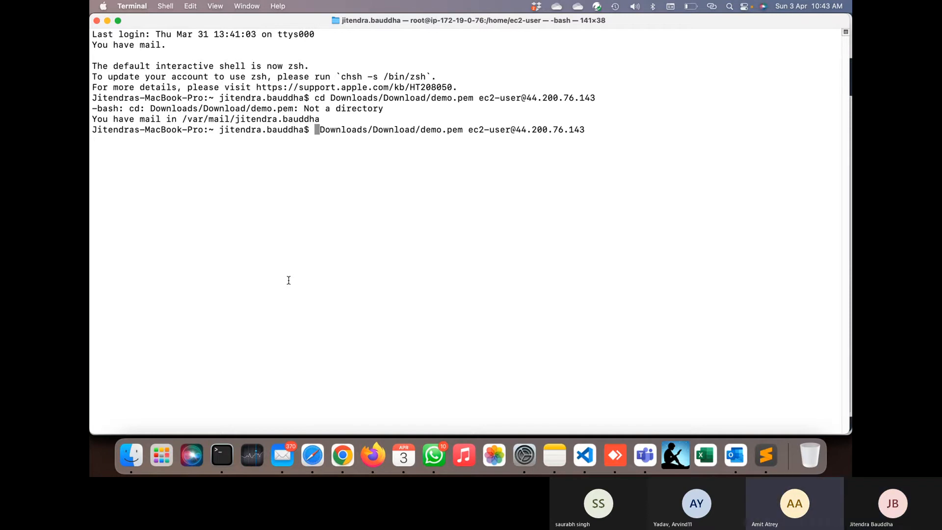
{"action": "type", "text": "ssh "}
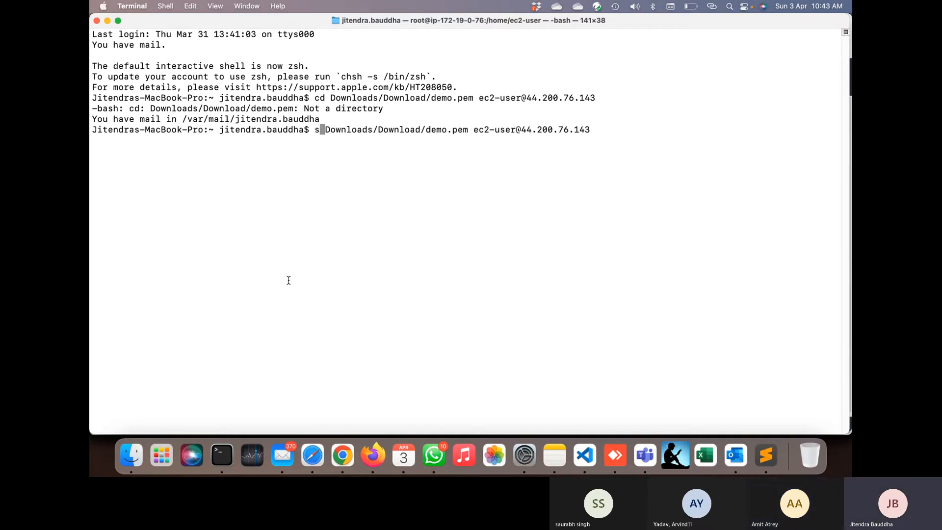
{"action": "type", "text": "-i"}
{"action": "key", "text": "Return"}
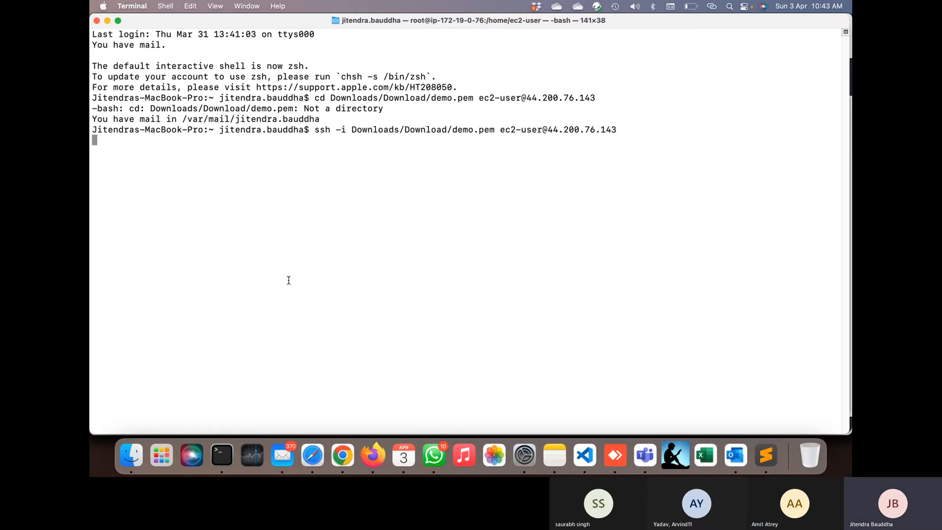
{"action": "type", "text": "yes"}
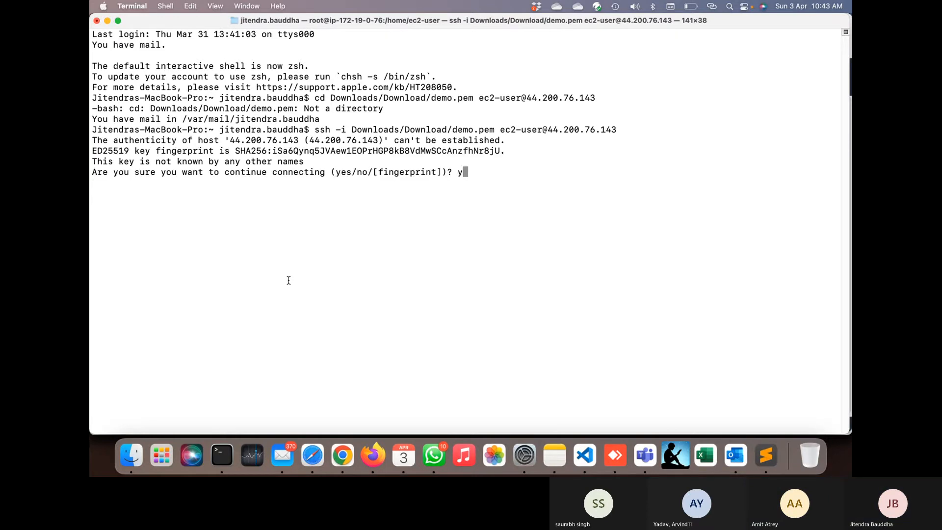
{"action": "key", "text": "Return"}
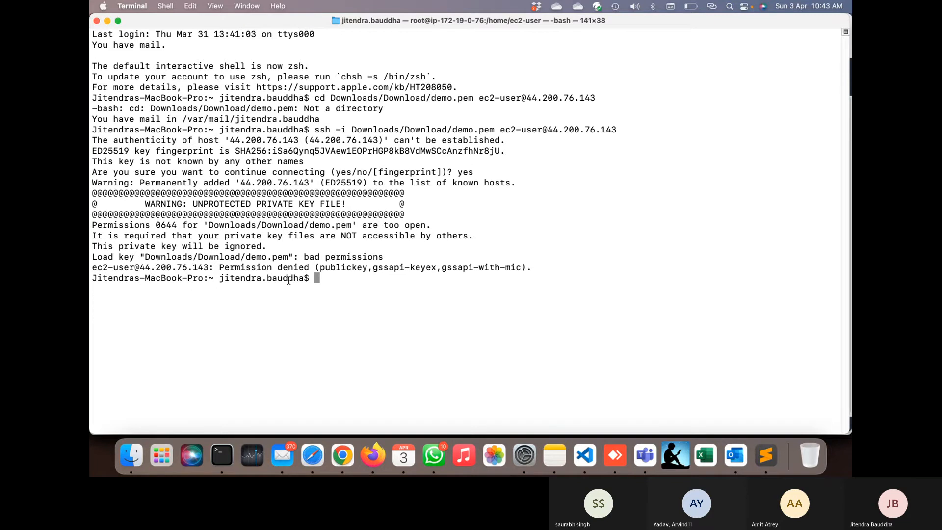
- Restrict the key with chmod 400 Downloads/Download/demo.pem
{"action": "type", "text": "chmod Downloads/"}
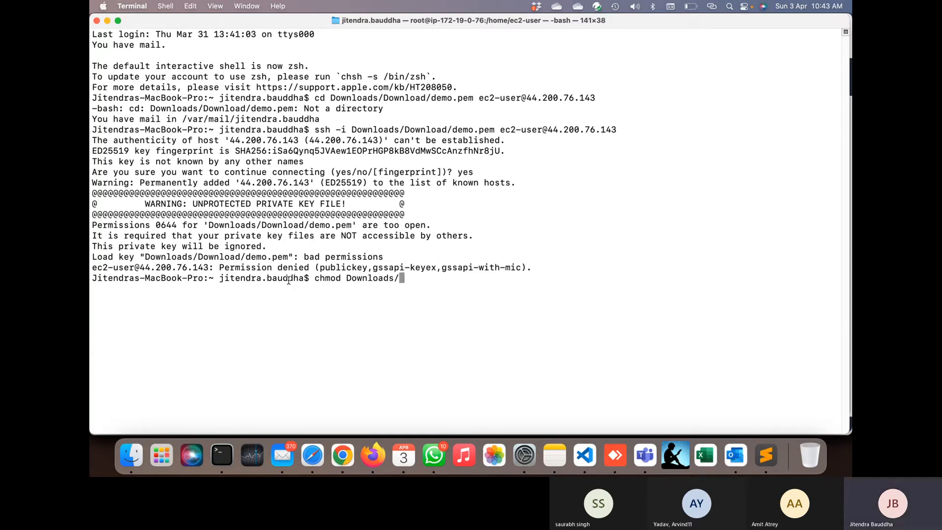
{"action": "key", "text": "Left"}
{"action": "key", "text": "Left"}
{"action": "key", "text": "Left"}
{"action": "key", "text": "Left"}
{"action": "key", "text": "Left"}
{"action": "key", "text": "Left"}
{"action": "key", "text": "Left"}
{"action": "key", "text": "Left"}
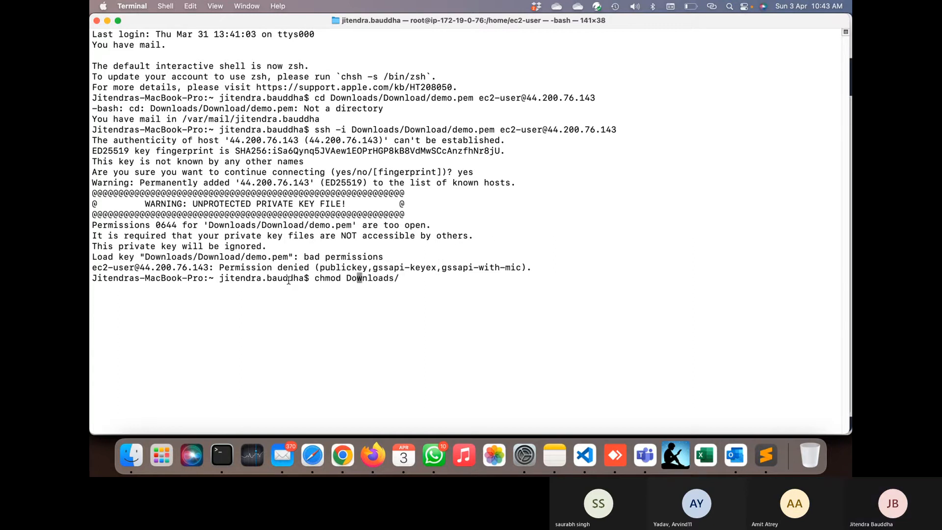
{"action": "key", "text": "Left"}
{"action": "key", "text": "Left"}
{"action": "type", "text": "400"}
{"action": "key", "text": "Right"}
{"action": "key", "text": "Right"}
{"action": "key", "text": "Right"}
{"action": "key", "text": "Right"}
{"action": "key", "text": "Right"}
{"action": "key", "text": "Right"}
{"action": "key", "text": "Right"}
{"action": "key", "text": "Right"}
{"action": "key", "text": "Right"}
{"action": "key", "text": "Right"}
{"action": "type", "text": "Download/"}
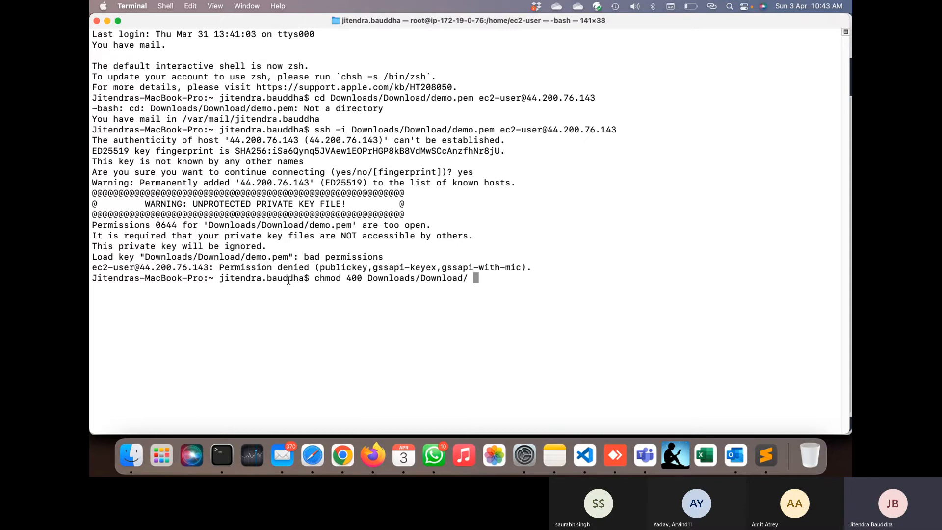
{"action": "type", "text": "de"}
{"action": "key", "text": "Left"}
{"action": "key", "text": "Left"}
{"action": "key", "text": "BackSpace"}
{"action": "key", "text": "Right"}
{"action": "key", "text": "Right"}
{"action": "type", "text": "mo.pem"}
{"action": "key", "text": "Return"}
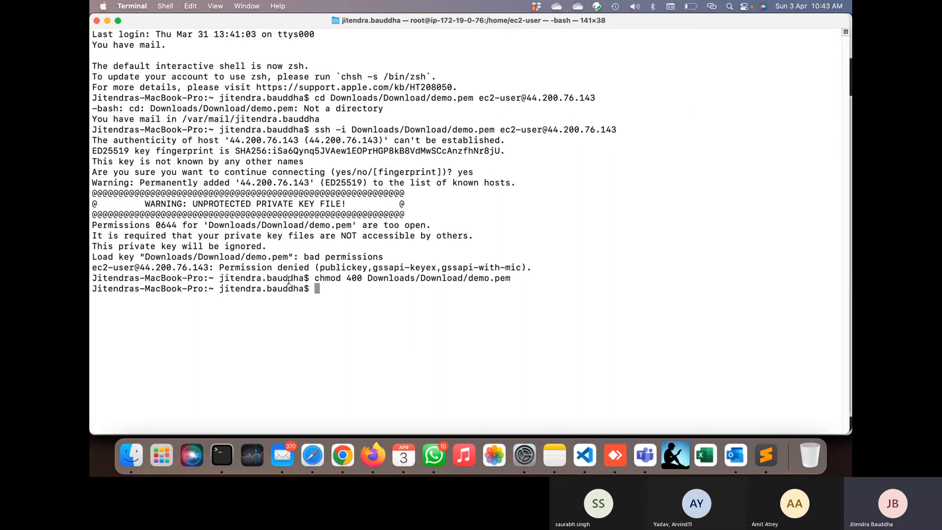
- Clear the screen and recall the earlier ssh command
{"action": "key", "text": "ctrl+l"}
{"action": "key", "text": "Return"}
{"action": "key", "text": "Return"}
{"action": "key", "text": "Return"}
{"action": "key", "text": "Up"}
{"action": "key", "text": "Up"}
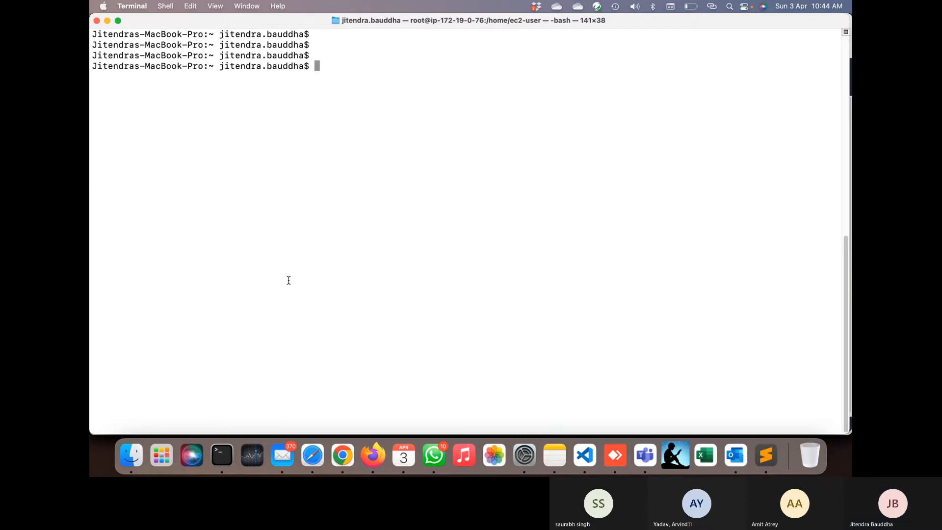
- Retry the SSH login to jenkins, become root with sudo su, and clear the screen
{"action": "key", "text": "Return"}
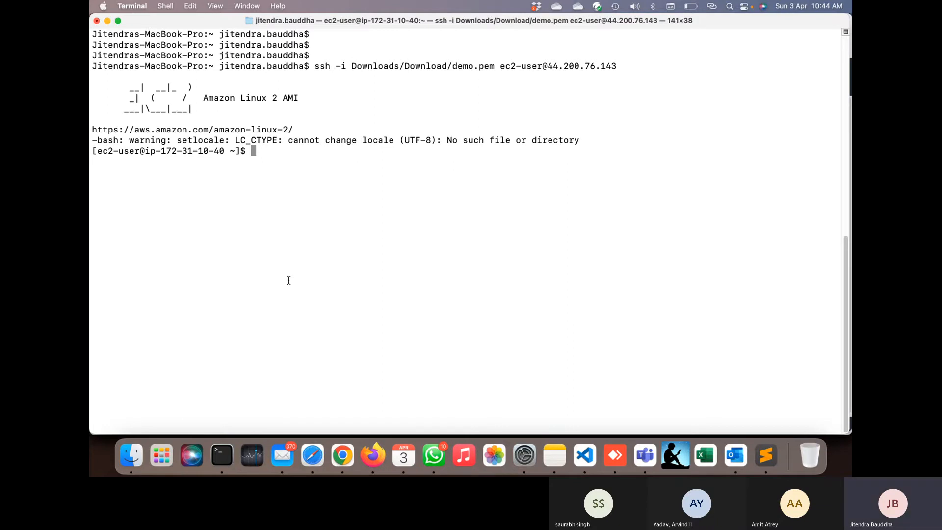
{"action": "key", "text": "ctrl+l"}
{"action": "key", "text": "Return"}
{"action": "key", "text": "Return"}
{"action": "key", "text": "Return"}
{"action": "key", "text": "Return"}
{"action": "type", "text": "sudo su"}
{"action": "key", "text": "Return"}
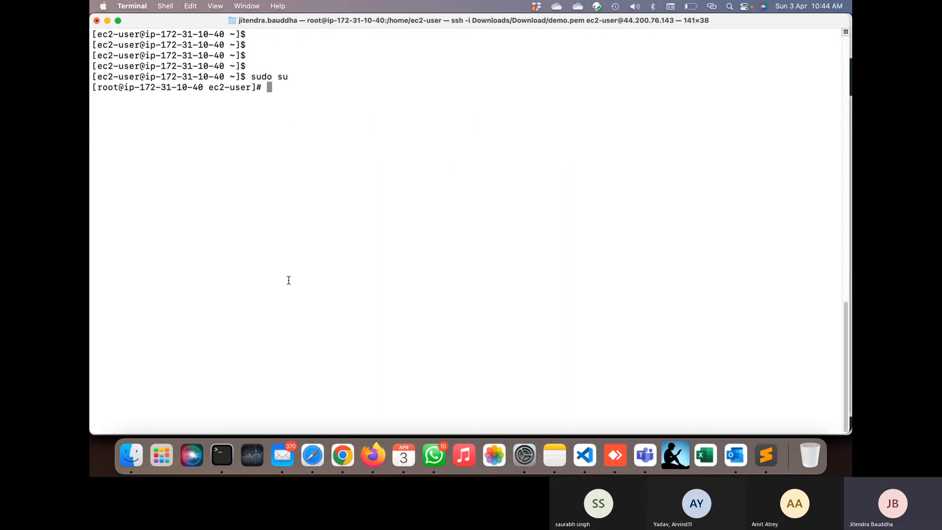
{"action": "key", "text": "ctrl+l"}
{"action": "key", "text": "Return"}
{"action": "key", "text": "Return"}
{"action": "key", "text": "Return"}
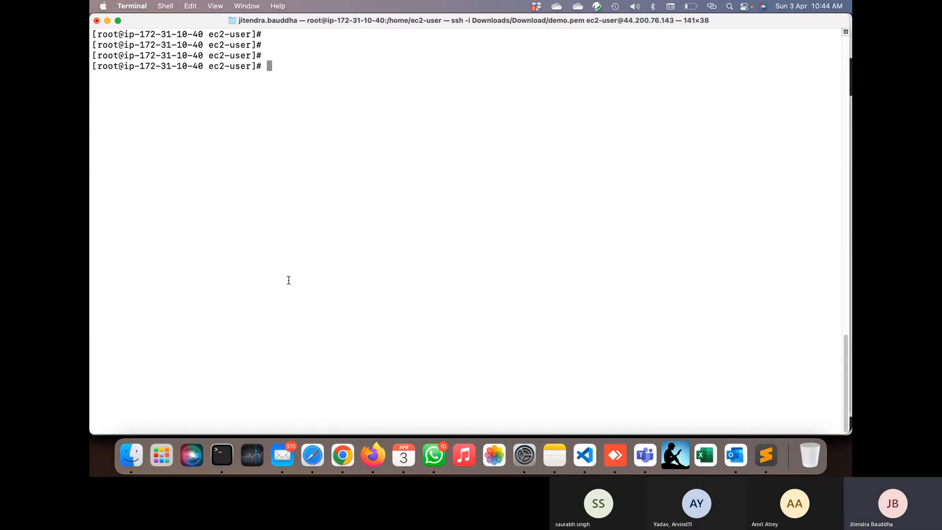
- Open code-deploy.txt from the CodeDeplyFinal folder in Visual Studio Code
{"action": "left_click", "coordinate": [581, 454]}
{"action": "scroll", "coordinate": [212, 338], "scroll_direction": "up", "scroll_amount": 10}
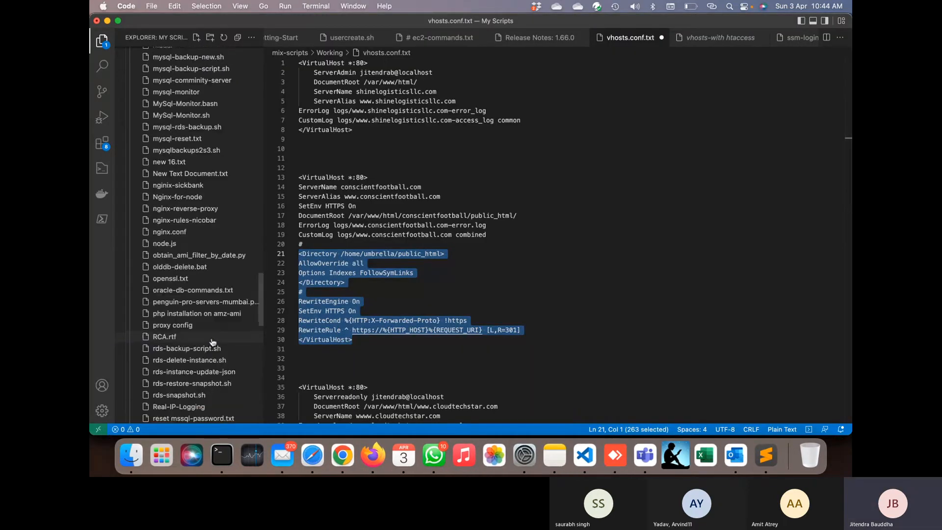
{"action": "scroll", "coordinate": [212, 342], "scroll_direction": "up", "scroll_amount": 15}
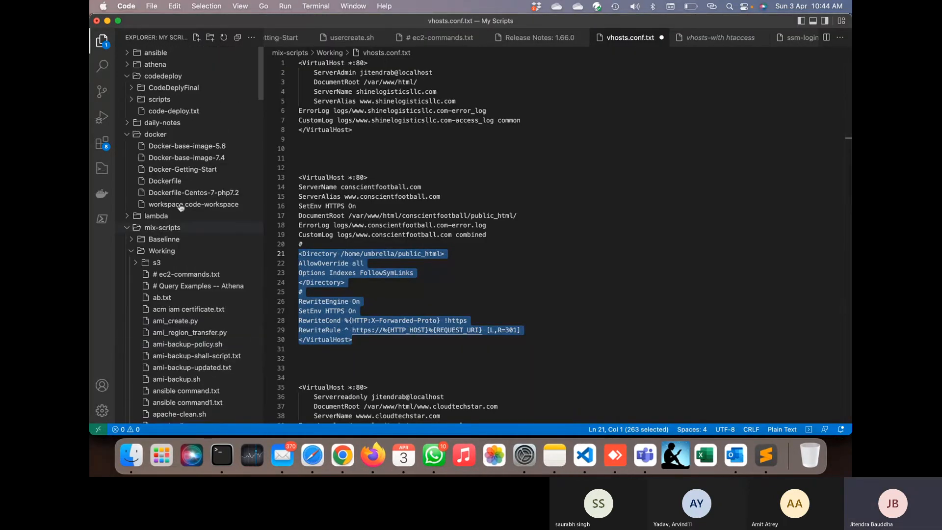
{"action": "left_click", "coordinate": [189, 89]}
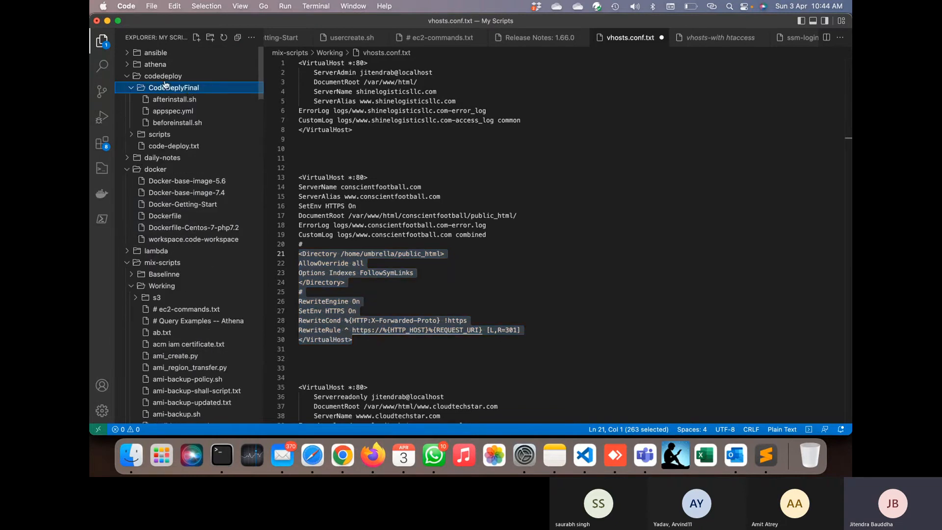
{"action": "left_click", "coordinate": [178, 151]}
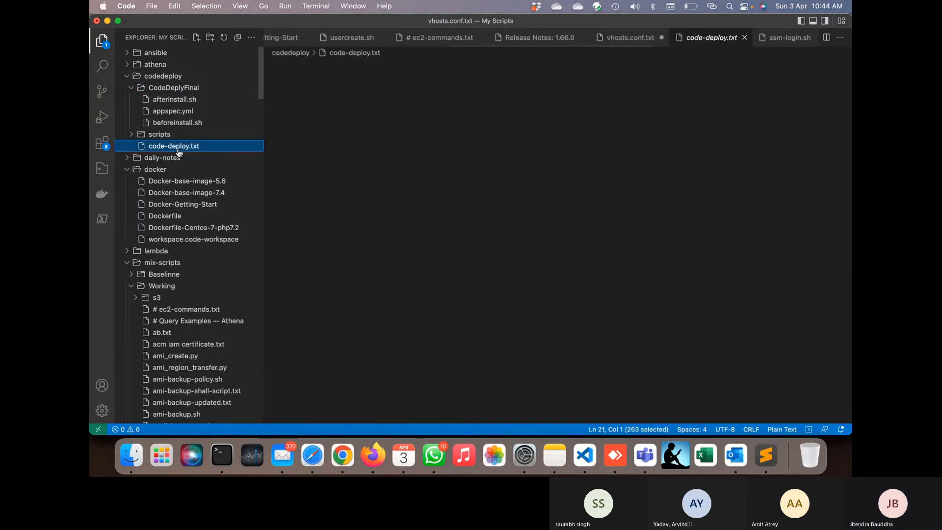
- Move the 'sudo yum install jenkins' line to the empty line below 'yum install git'
{"action": "scroll", "coordinate": [361, 130], "scroll_direction": "up", "scroll_amount": 12}
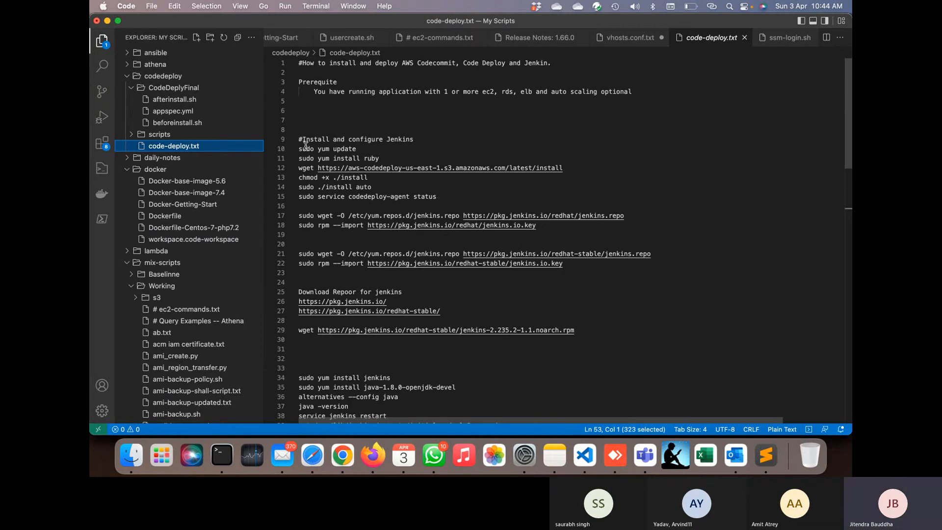
{"action": "left_click_drag", "start_coordinate": [299, 136], "coordinate": [453, 196]}
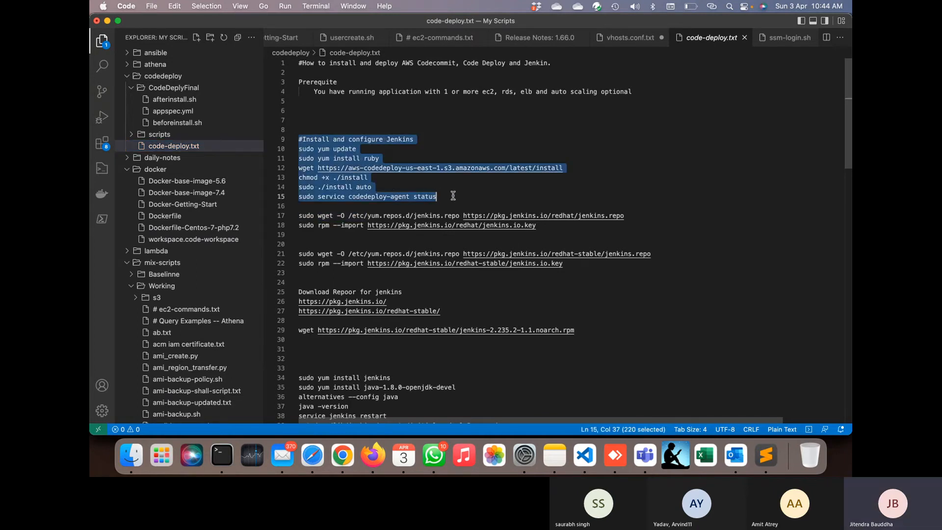
{"action": "left_click_drag", "start_coordinate": [453, 196], "coordinate": [561, 205]}
{"action": "scroll", "coordinate": [498, 281], "scroll_direction": "down", "scroll_amount": 6}
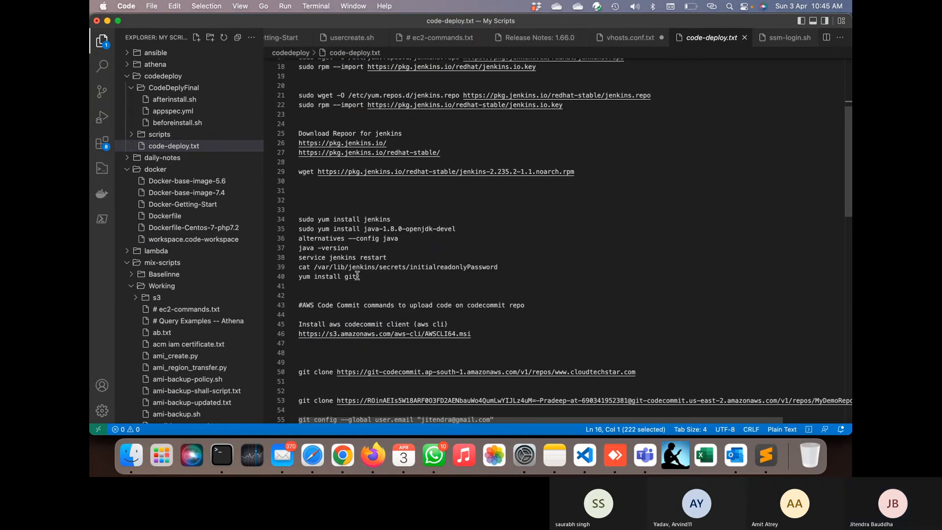
{"action": "triple_click", "coordinate": [382, 219]}
{"action": "key", "text": "super+c"}
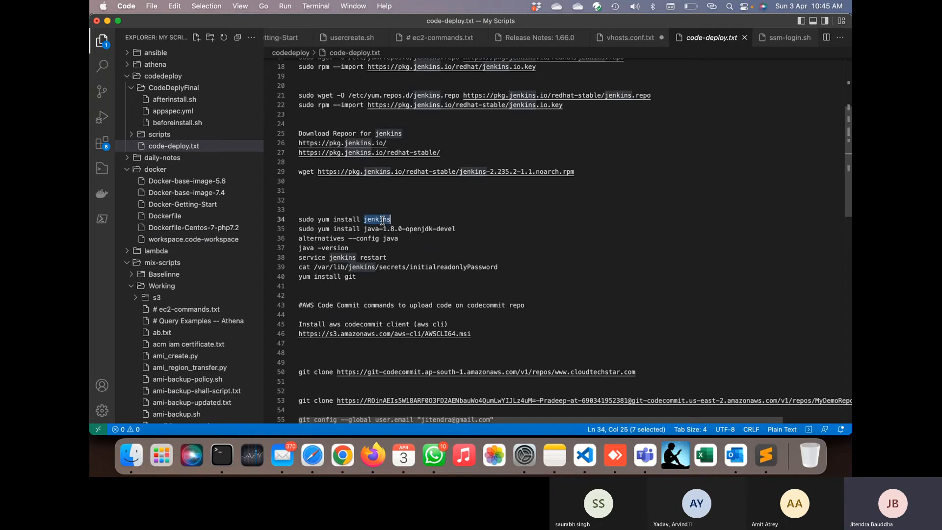
{"action": "key", "text": "BackSpace"}
{"action": "left_click", "coordinate": [339, 282]}
{"action": "key", "text": "super+v"}
{"action": "key", "text": "Return"}
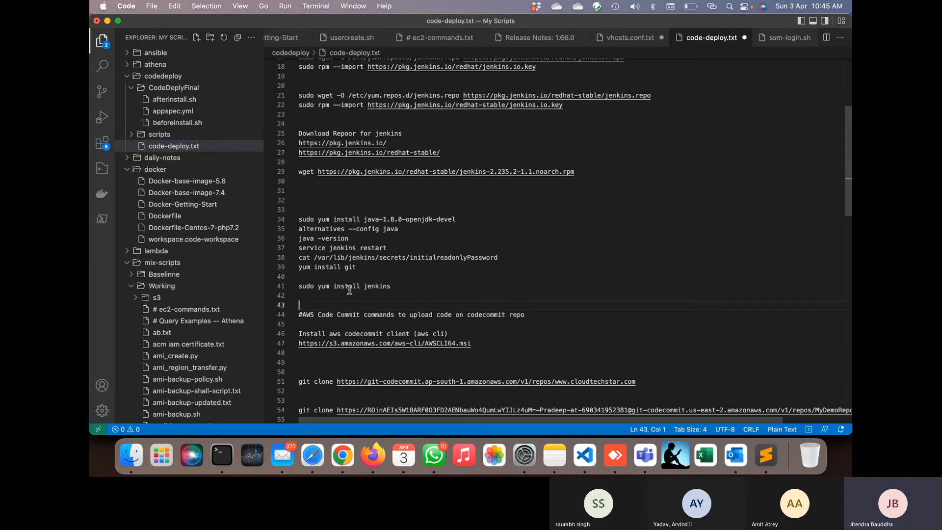
{"action": "scroll", "coordinate": [349, 290], "scroll_direction": "down", "scroll_amount": 5}
{"action": "scroll", "coordinate": [349, 290], "scroll_direction": "up", "scroll_amount": 5}
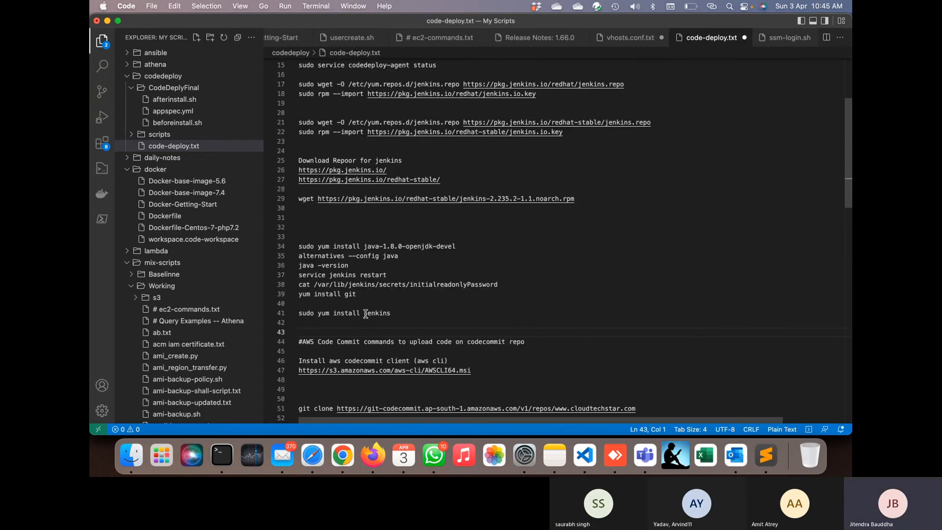
{"action": "scroll", "coordinate": [366, 314], "scroll_direction": "up", "scroll_amount": 5}
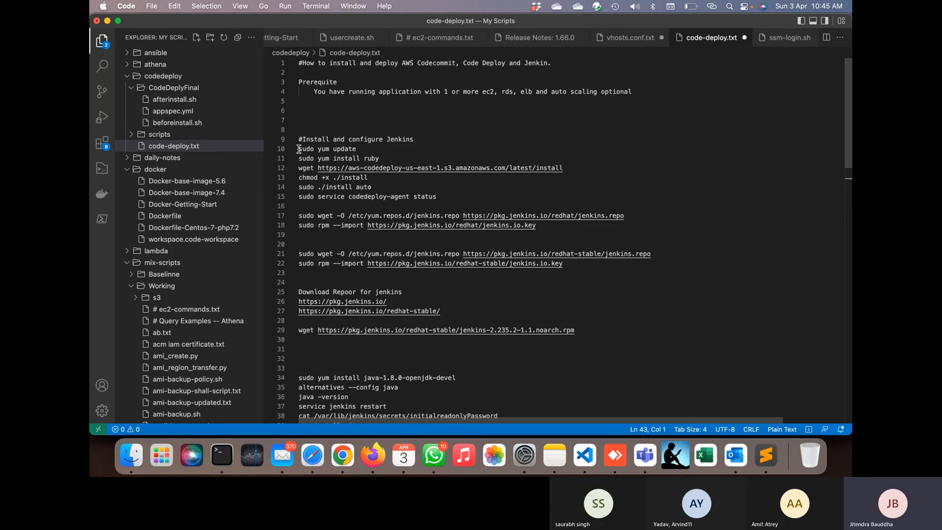
- Update all packages on the jenkins server as root with 'yum update -y'
{"action": "key", "text": "super+Tab"}
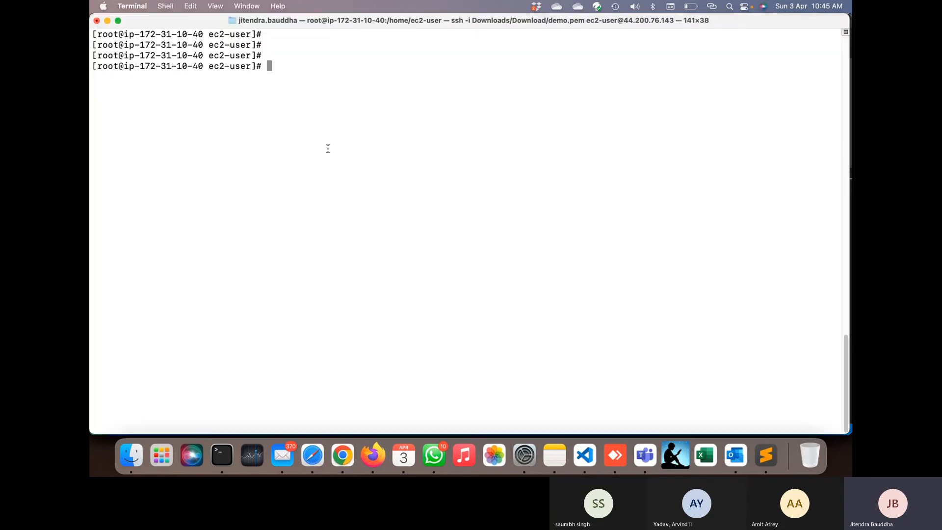
{"action": "type", "text": "yum "}
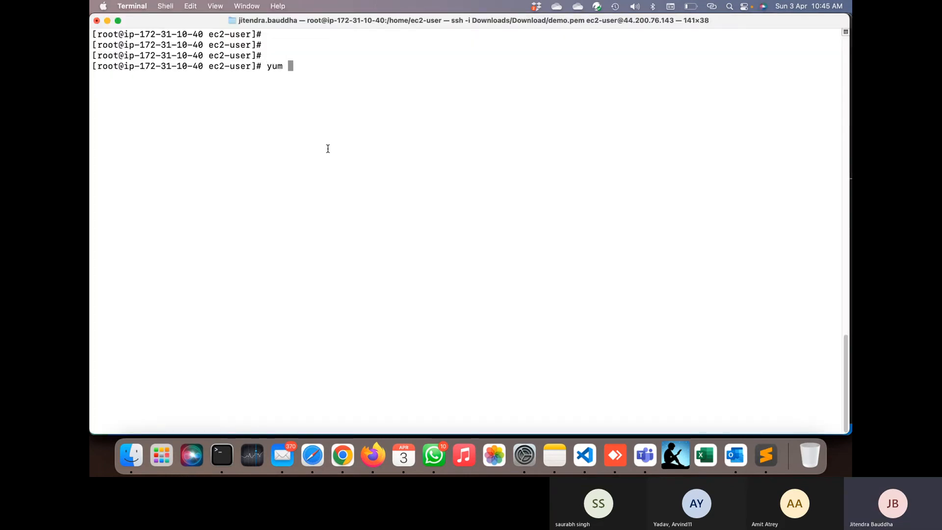
{"action": "type", "text": "update "}
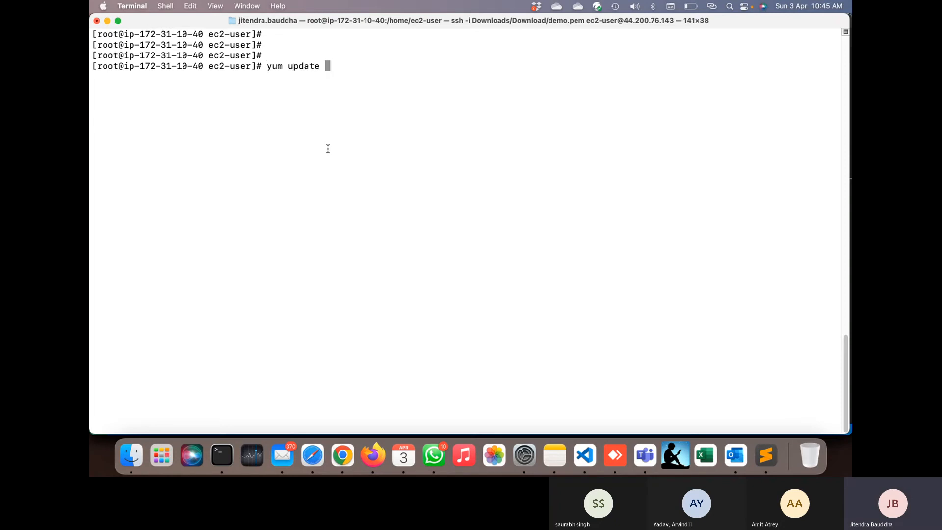
{"action": "type", "text": "-y"}
{"action": "key", "text": "Return"}
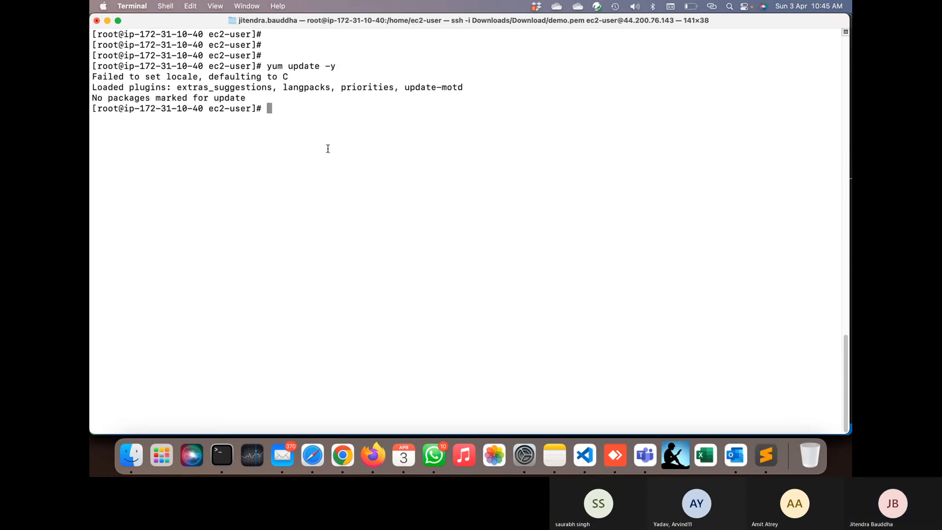
- Ping google.com to confirm internet access, stop the ping, and clear the terminal
{"action": "type", "text": "ping google.com"}
{"action": "key", "text": "Return"}
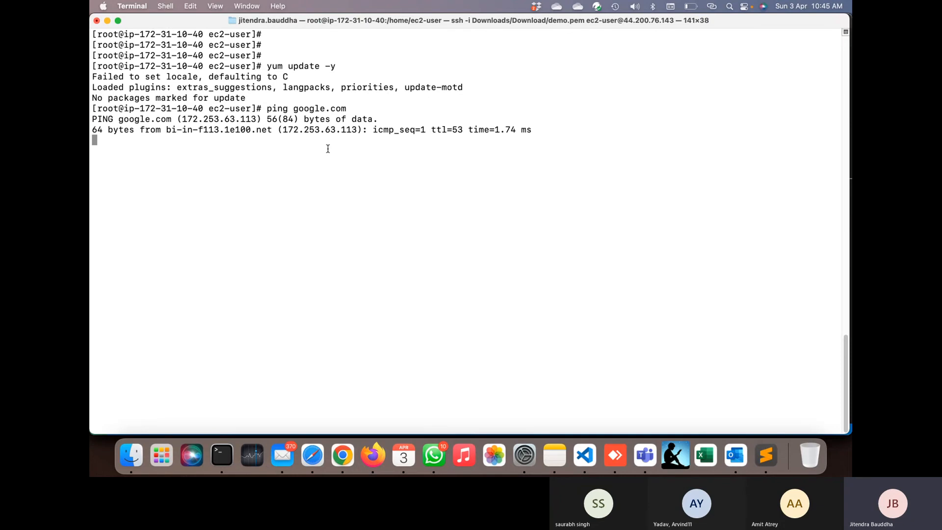
{"action": "key", "text": "ctrl+n"}
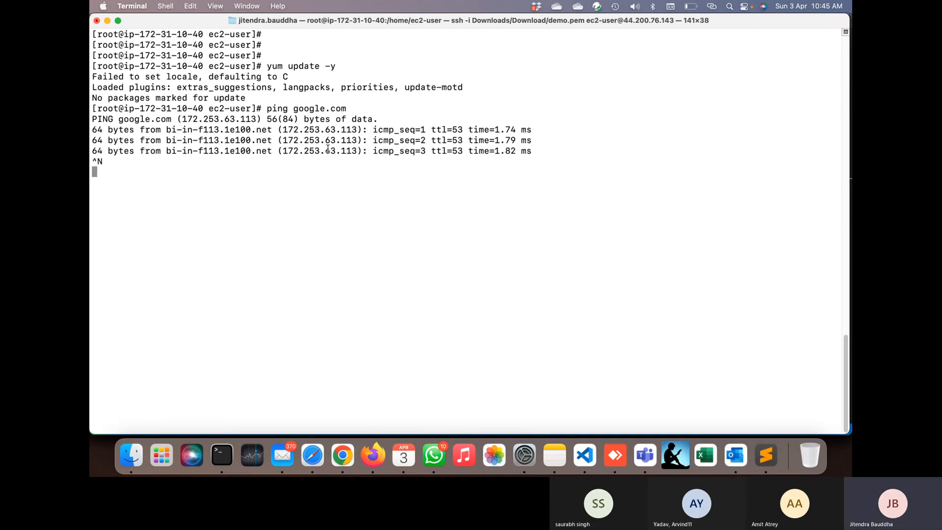
{"action": "key", "text": "Return"}
{"action": "key", "text": "Return"}
{"action": "key", "text": "Return"}
{"action": "key", "text": "Return"}
{"action": "key", "text": "Return"}
{"action": "key", "text": "Return"}
{"action": "key", "text": "Return"}
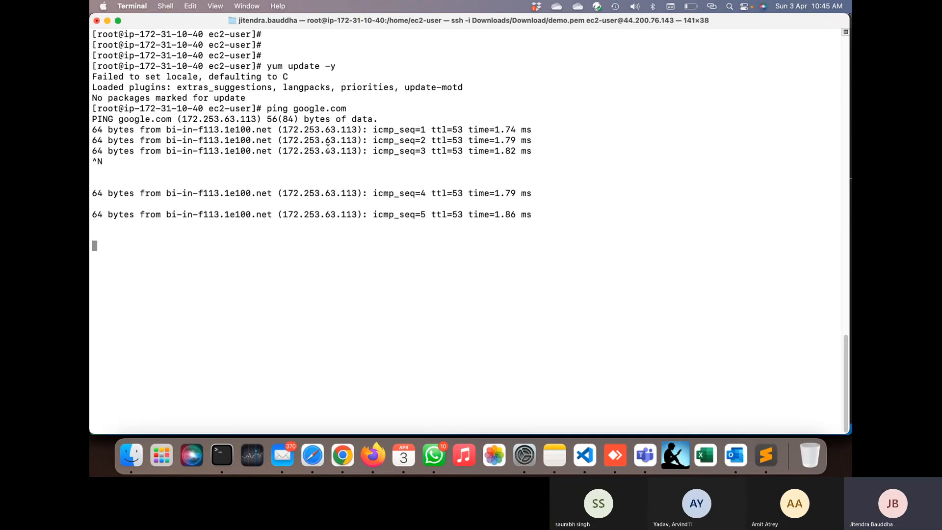
{"action": "key", "text": "ctrl+n"}
{"action": "key", "text": "Return"}
{"action": "key", "text": "Return"}
{"action": "key", "text": "Return"}
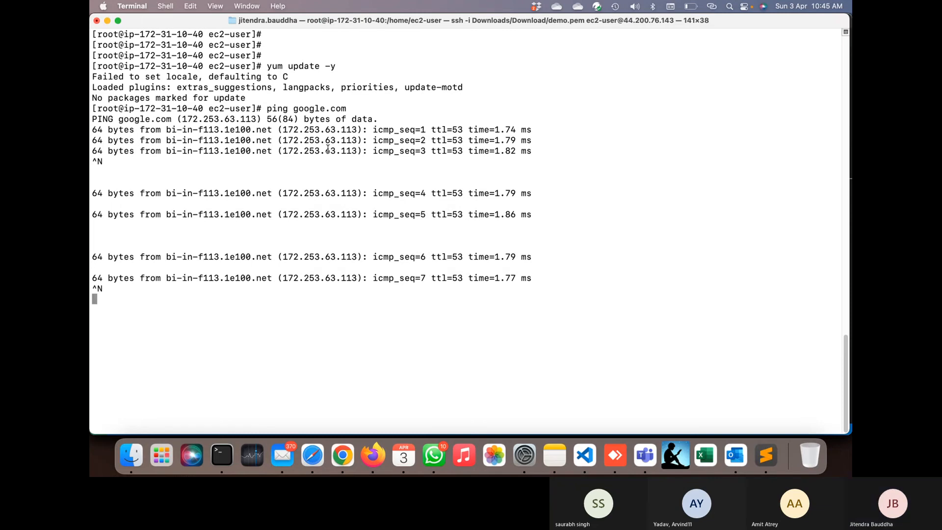
{"action": "key", "text": "Return"}
{"action": "key", "text": "Return"}
{"action": "key", "text": "Return"}
{"action": "key", "text": "Return"}
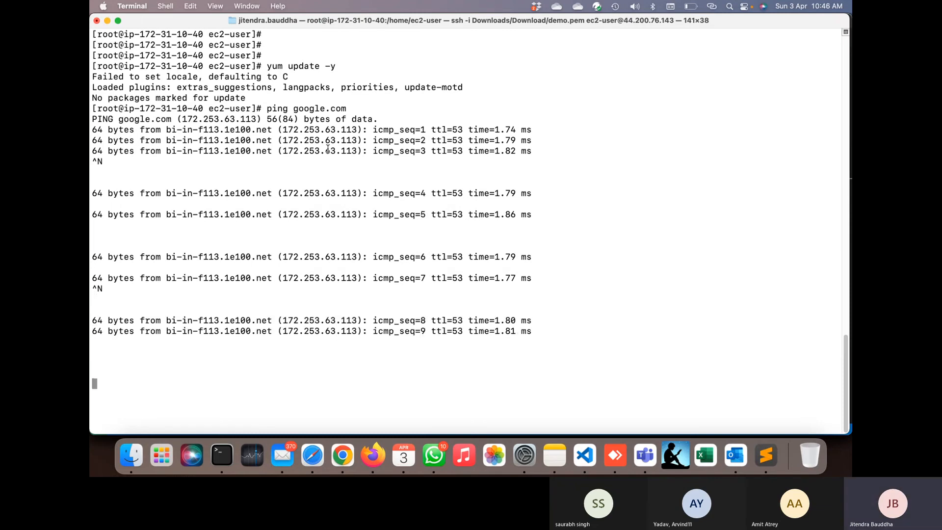
{"action": "key", "text": "ctrl+z"}
{"action": "key", "text": "Return"}
{"action": "key", "text": "Return"}
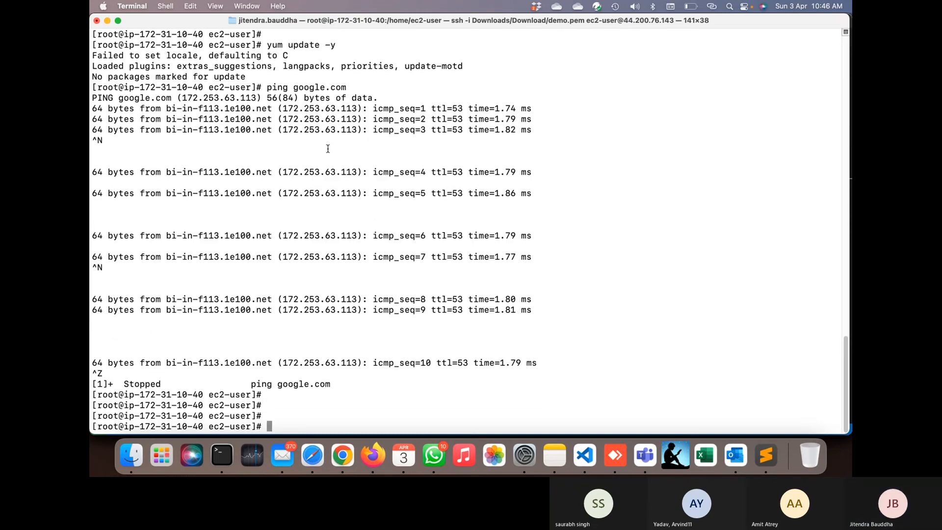
{"action": "key", "text": "ctrl+l"}
{"action": "key", "text": "Return"}
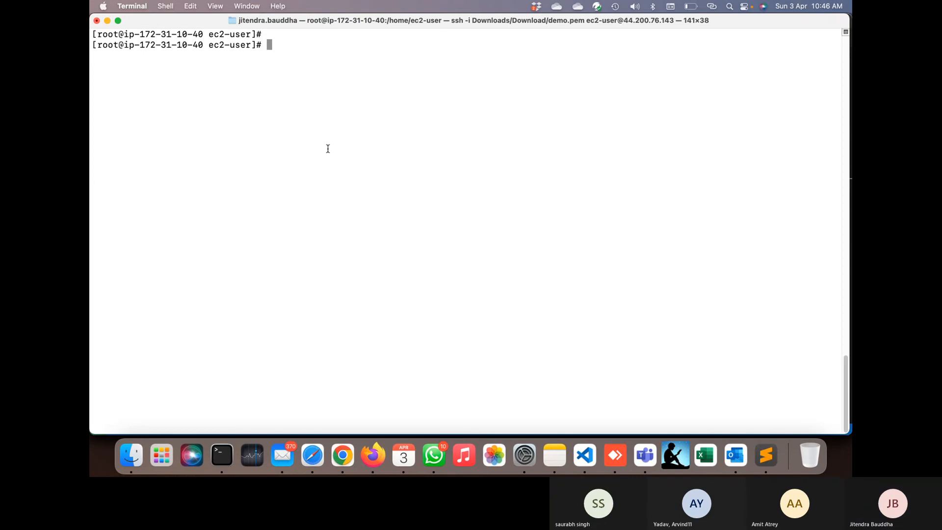
- Glance at the running t3.medium jenkins instance in EC2, then go to the Teams meeting
{"action": "key", "text": "super+Tab"}
{"action": "key", "text": "super+Tab"}
{"action": "key", "text": "super+Tab"}
{"action": "key", "text": "super+Tab"}
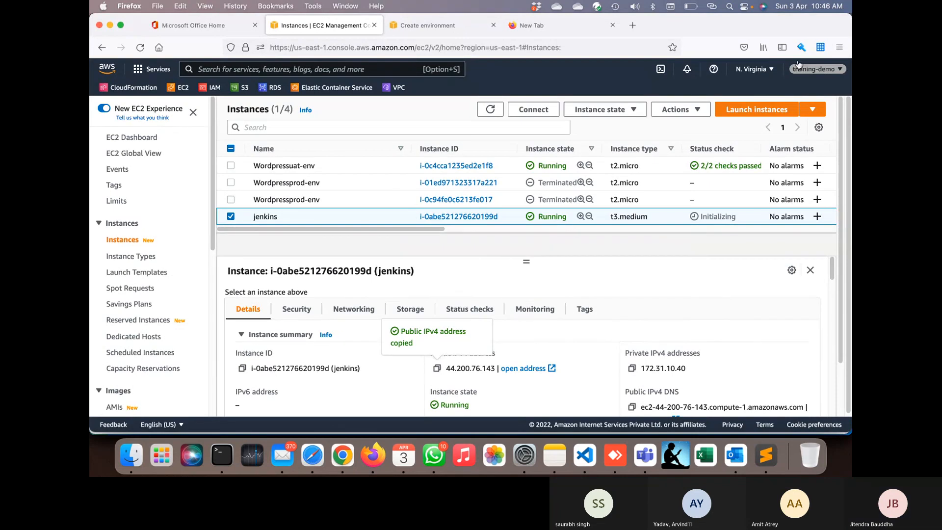
{"action": "left_click", "coordinate": [788, 424]}
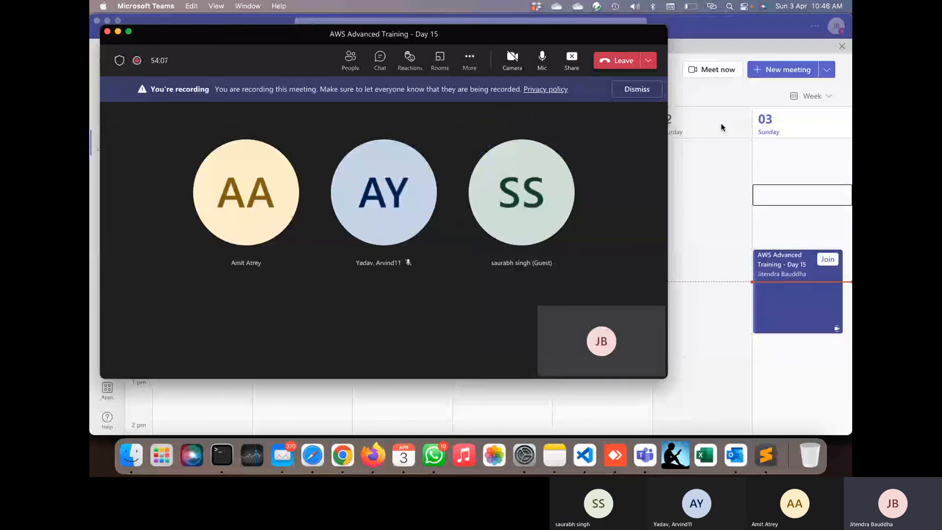
- Maximize the Day 15 meeting window and request to stop its recording
{"action": "double_click", "coordinate": [617, 31]}
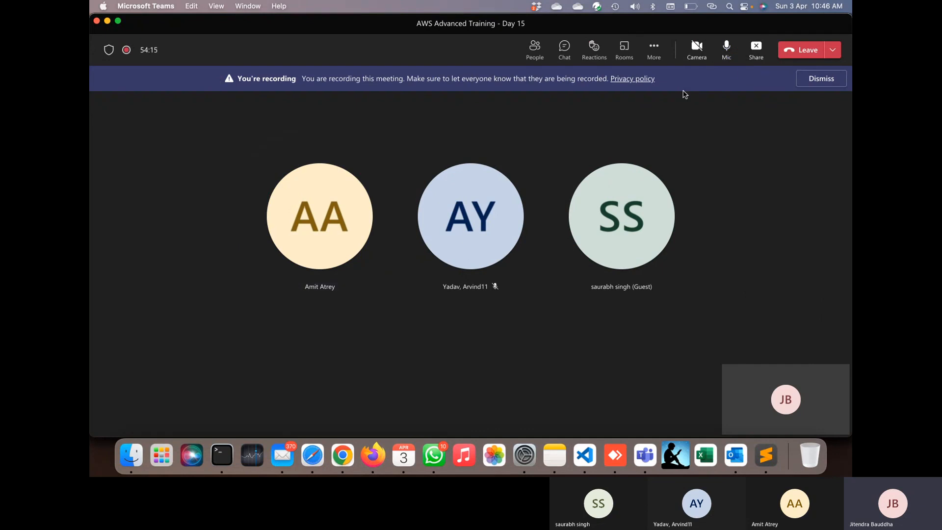
{"action": "left_click", "coordinate": [654, 47]}
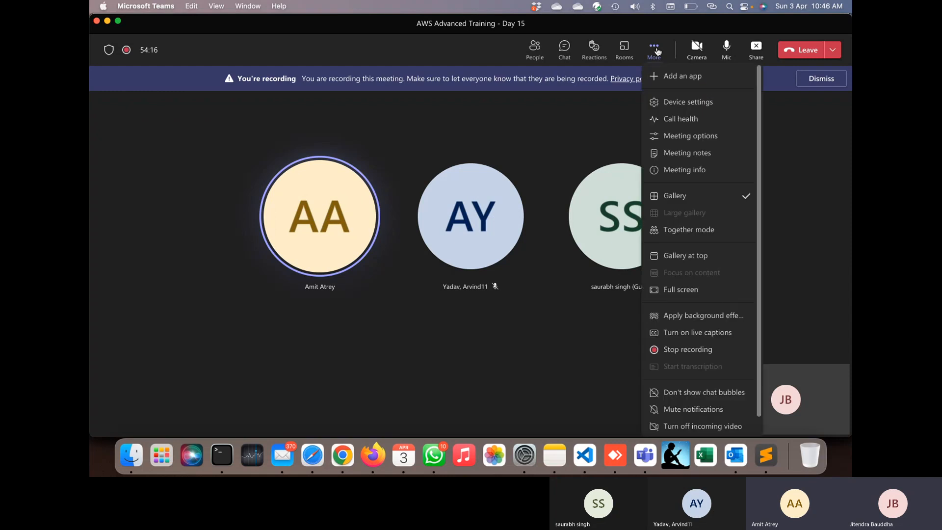
{"action": "left_click", "coordinate": [687, 349]}
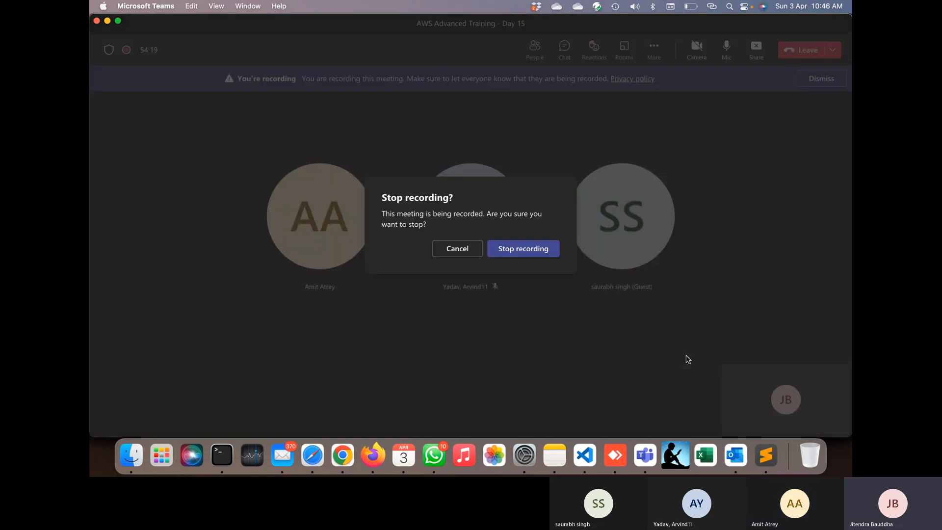